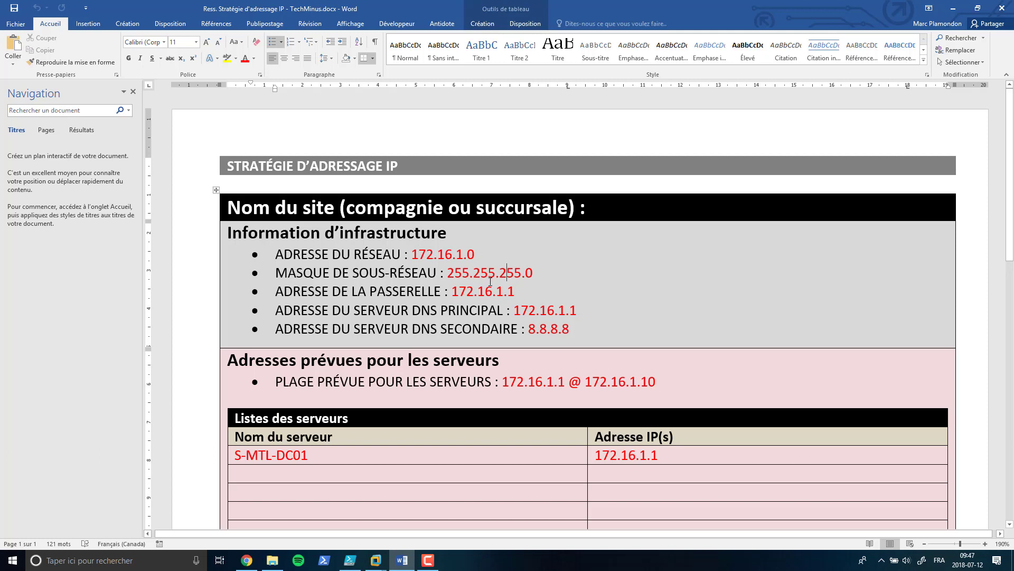
Step: Change the gateway's last octet to 254 (172.16.1.254) and review the addressing tables
double_click(511, 291)
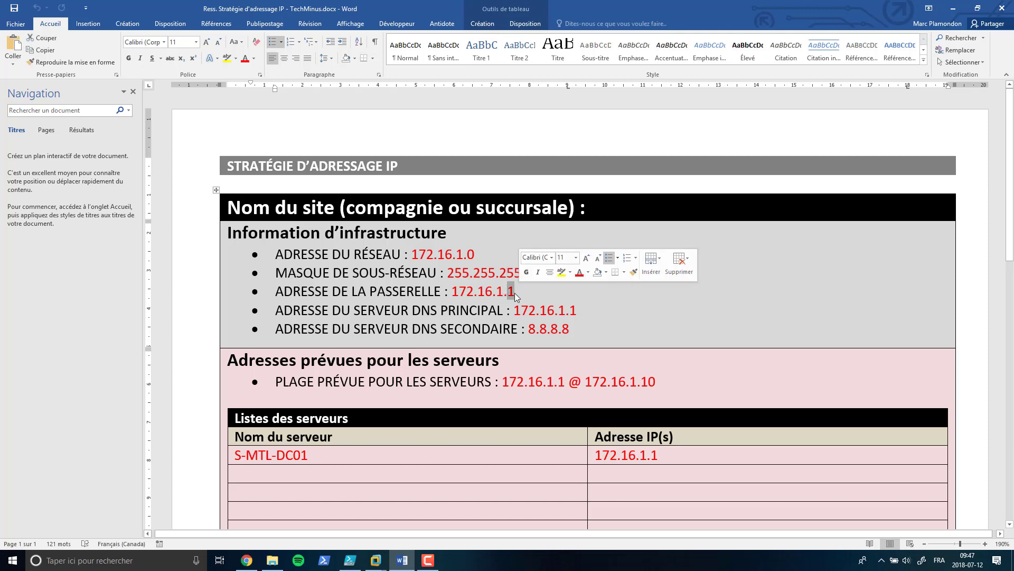
type("254")
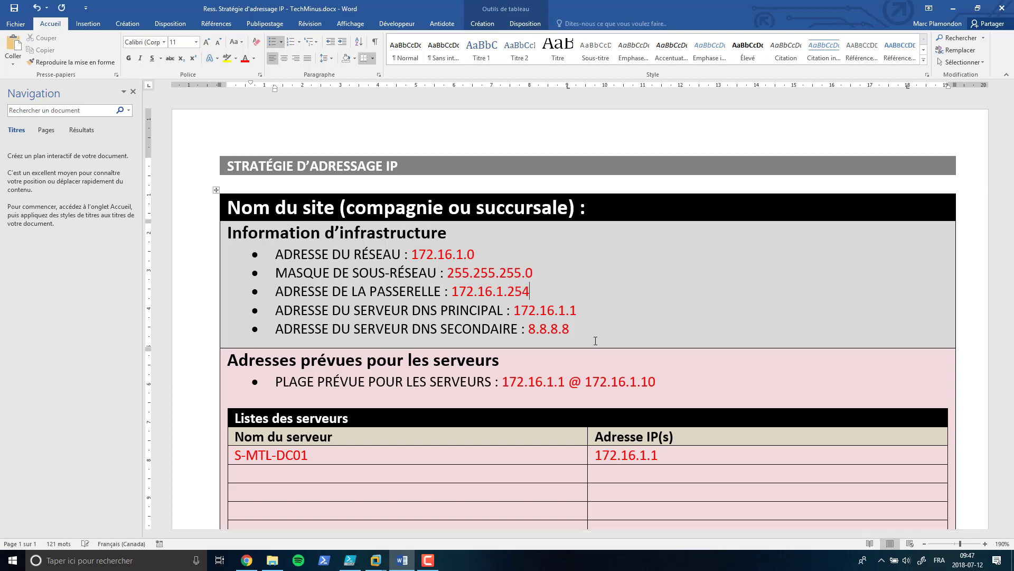
scroll(581, 306, "down", 3)
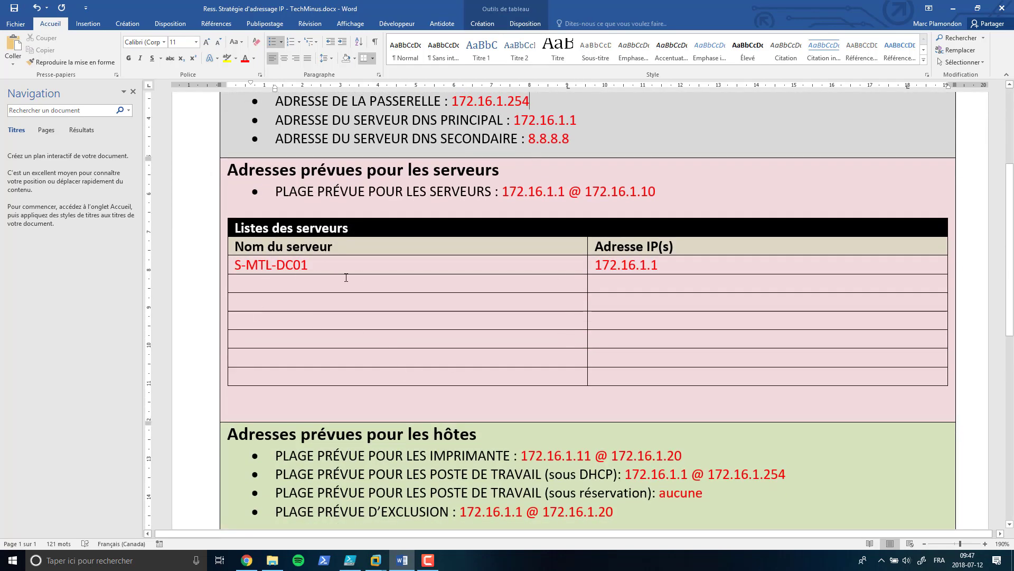
scroll(647, 313, "down", 4)
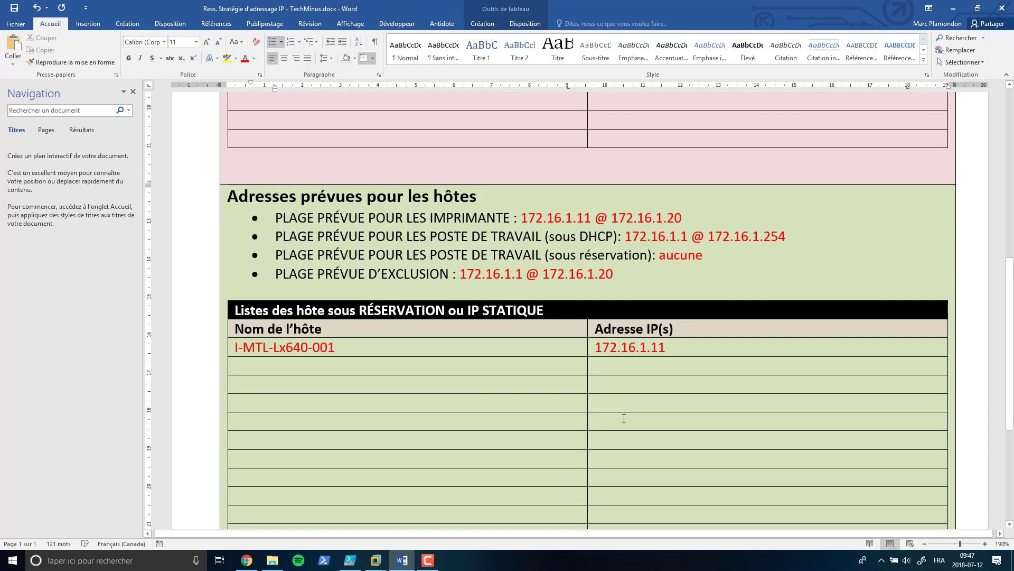
scroll(601, 423, "up", 4)
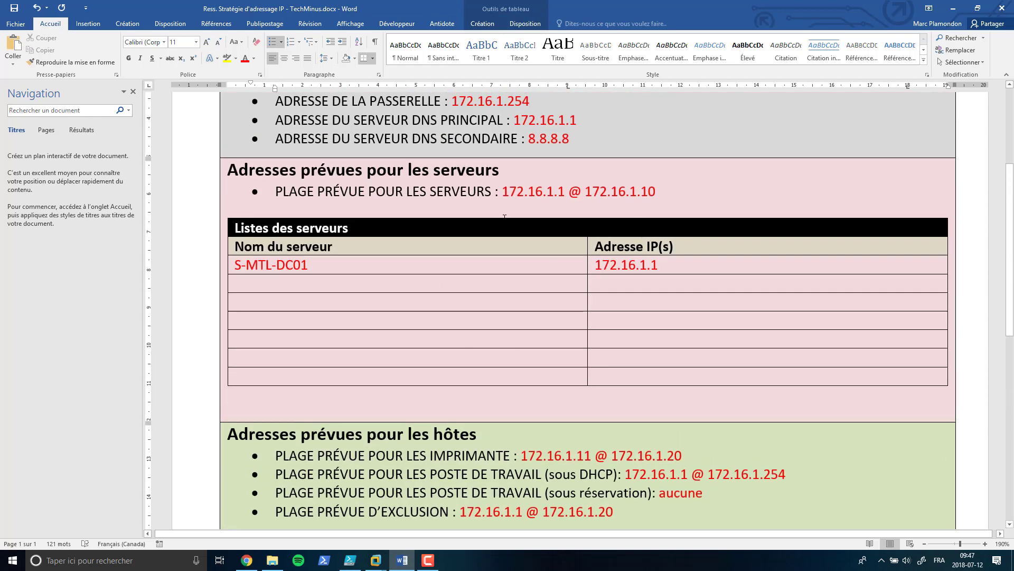
scroll(597, 421, "down", 8)
scroll(597, 421, "up", 12)
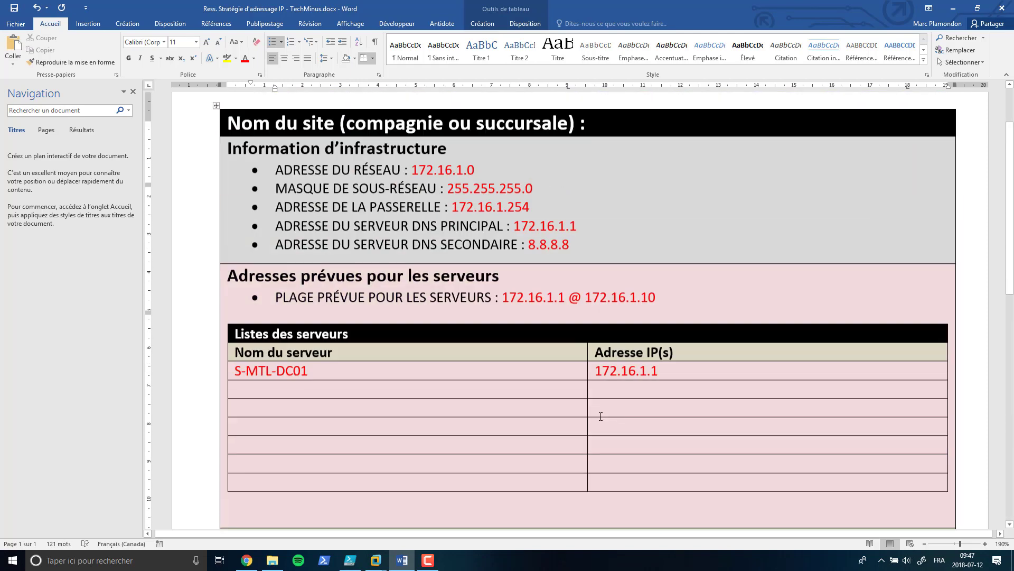
scroll(602, 410, "down", 2)
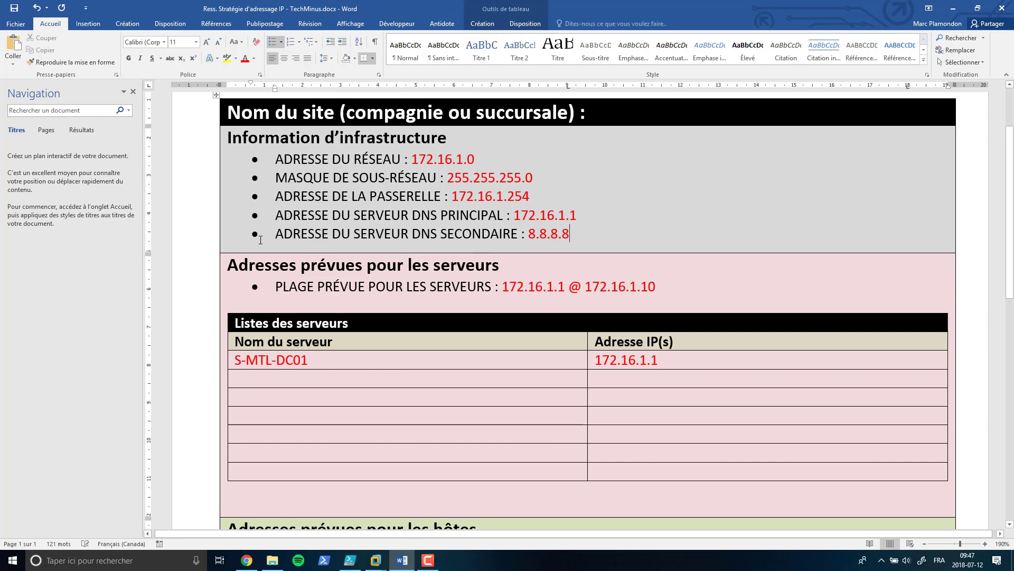
Step: Insert an empty row above the servers section and paste a copy of that section into it
left_click(216, 253)
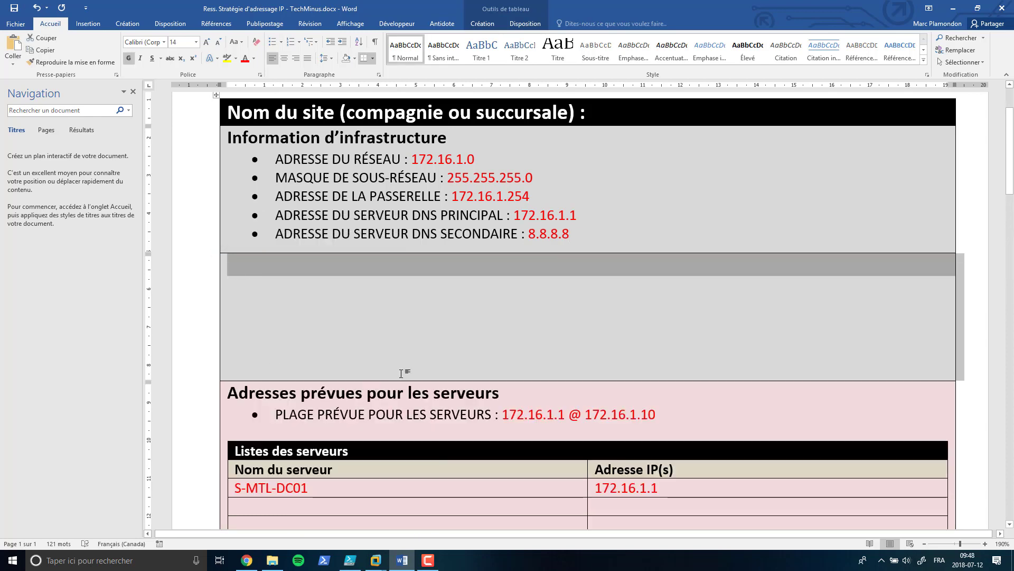
scroll(403, 369, "down", 3)
left_click_drag(230, 250, 306, 369)
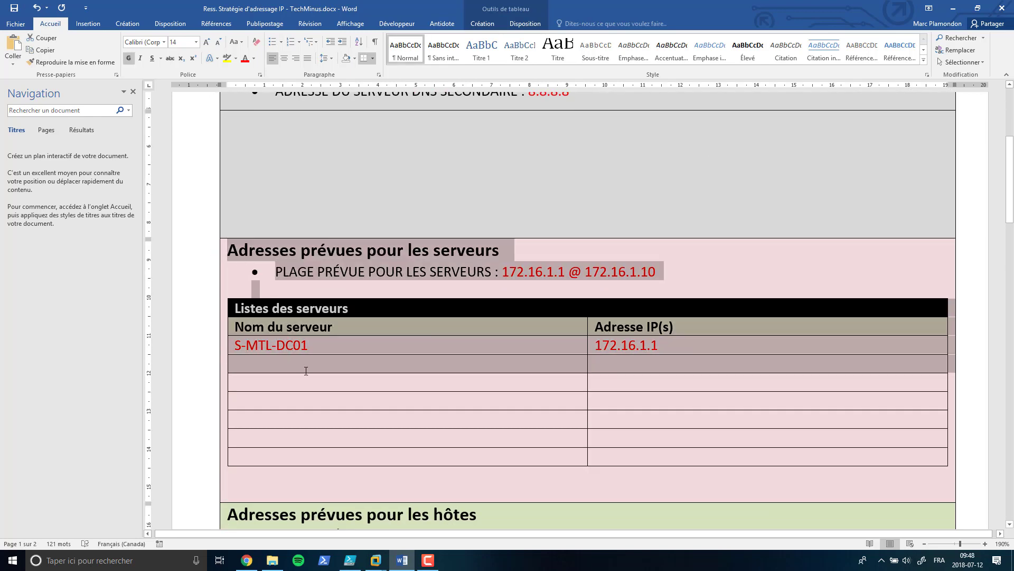
key("ctrl+c")
left_click(307, 153)
key("ctrl+v")
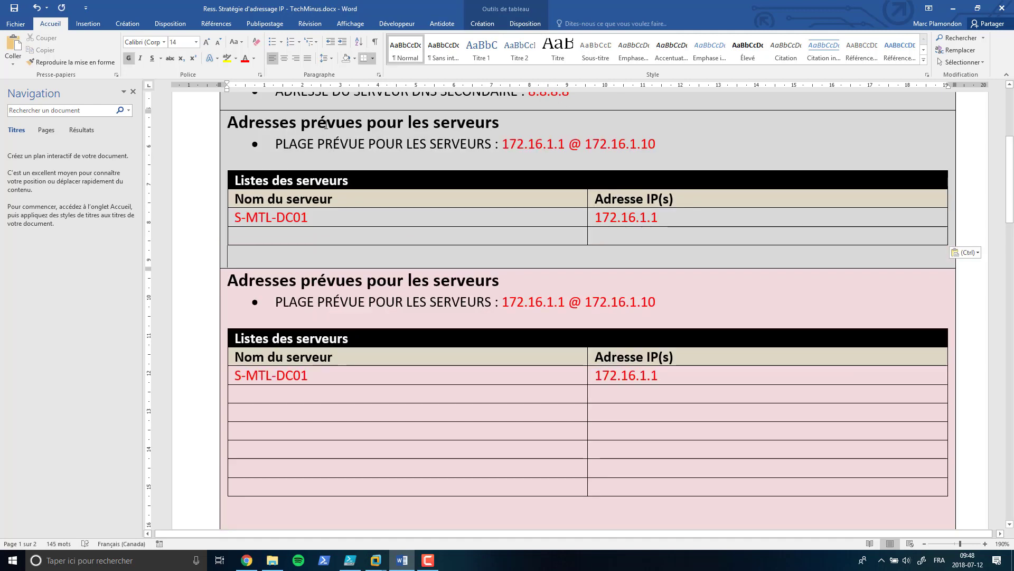
Step: Retitle the copy 'Adresses prévues pour les routeurs et autre périphériques'
left_click_drag(301, 122, 483, 122)
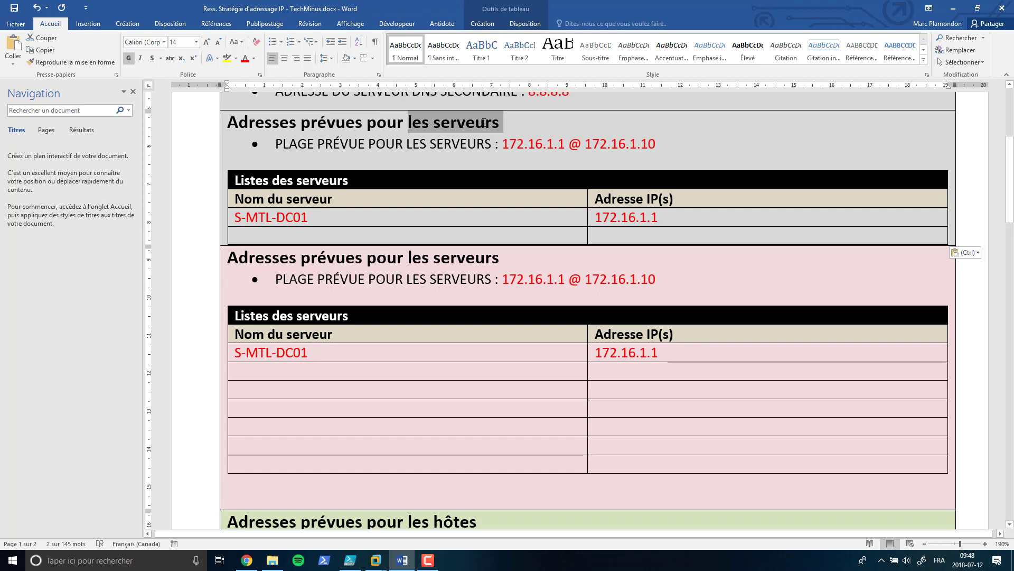
type("les routeurs")
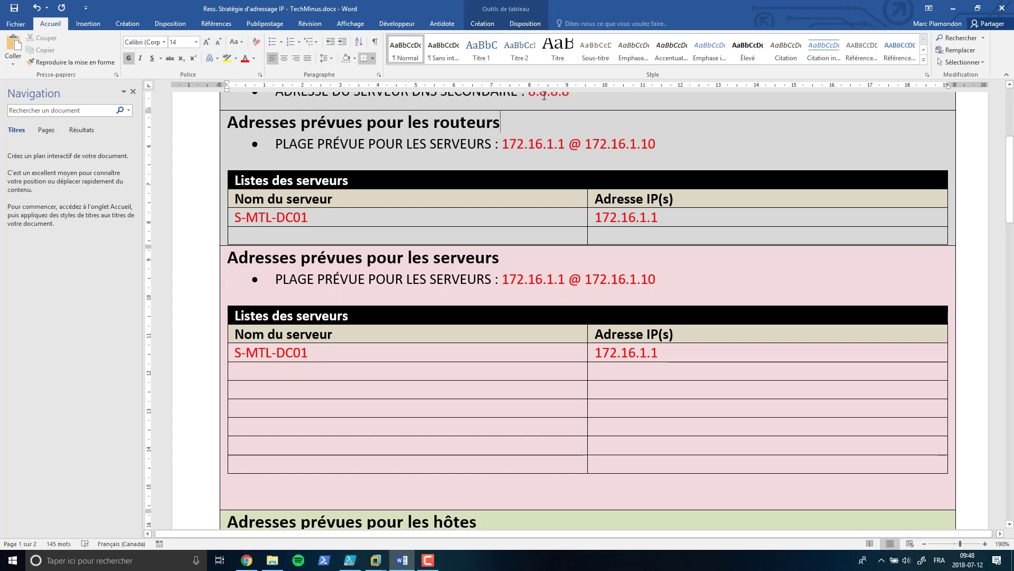
type(" et autre pré")
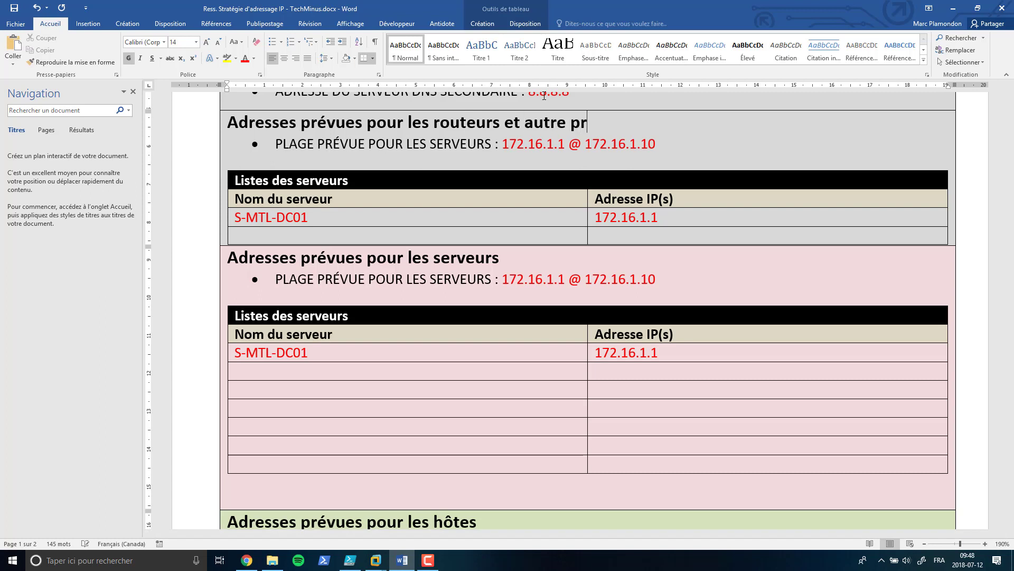
key("BackSpace")
key("BackSpace")
type("ériphériques")
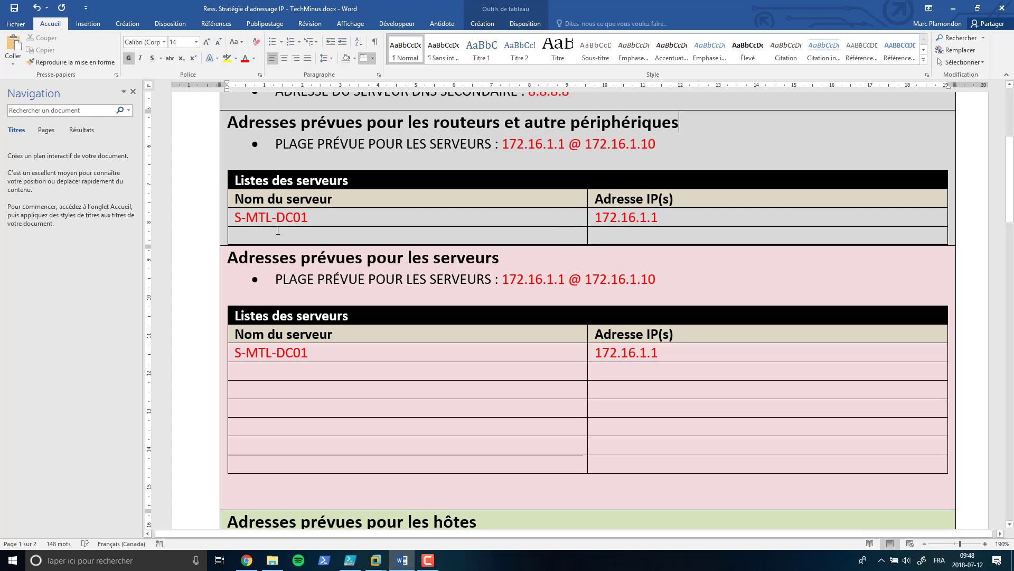
left_click(277, 144)
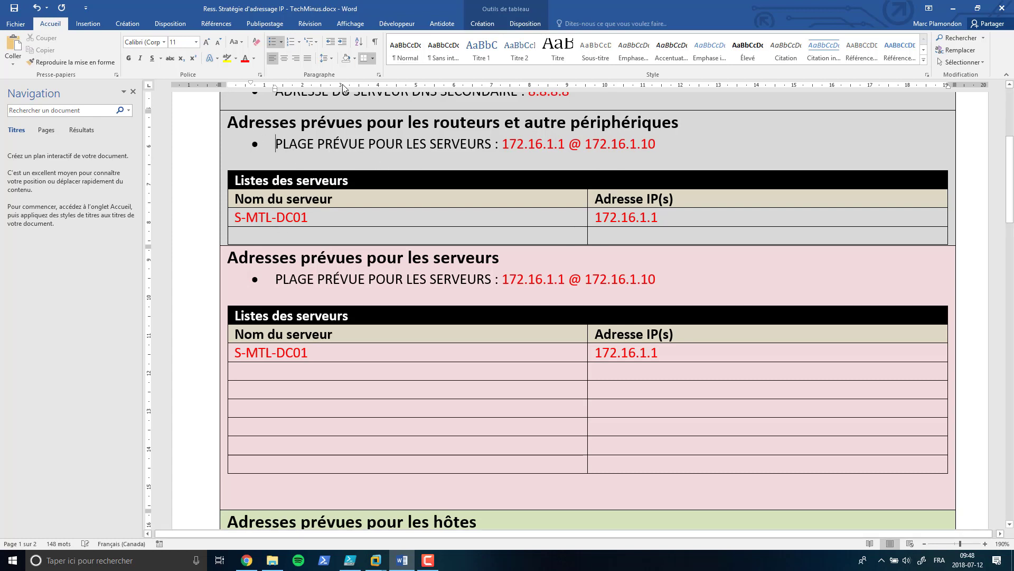
Step: Shade the routers section light blue and replace S-MTL-DC01 with RT-MTL-01
left_click(355, 58)
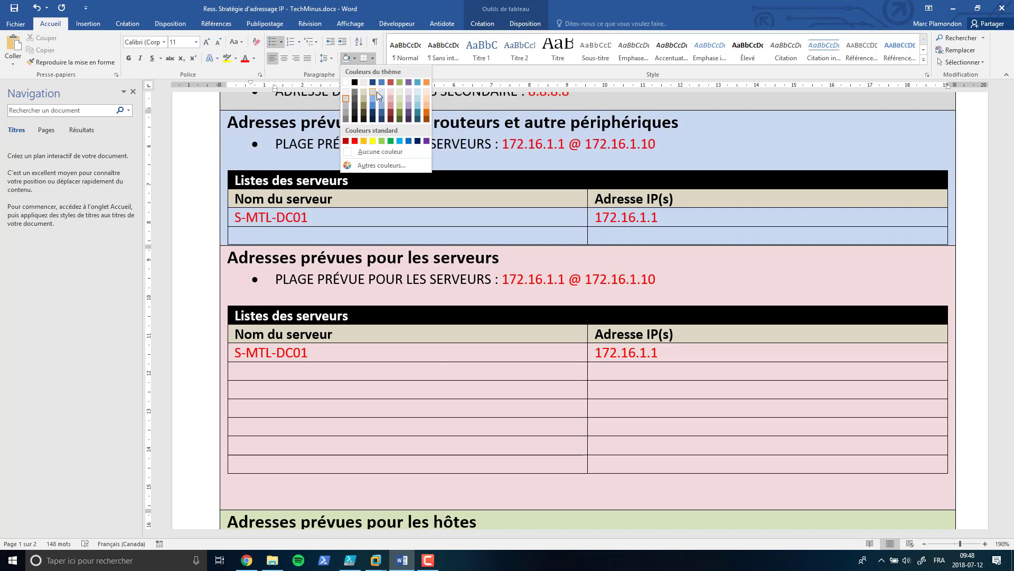
left_click(379, 93)
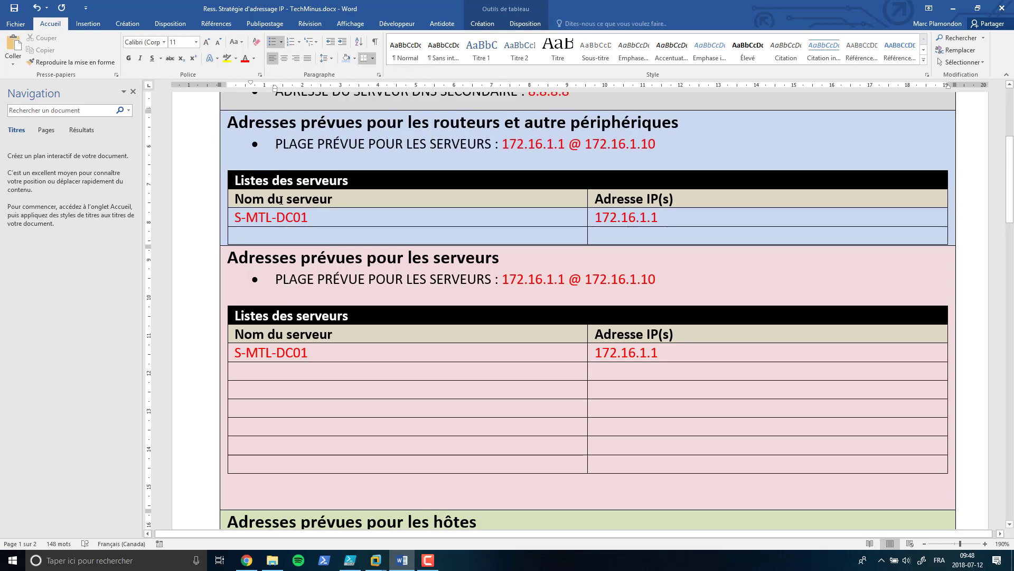
left_click_drag(313, 218, 230, 226)
type("RT-")
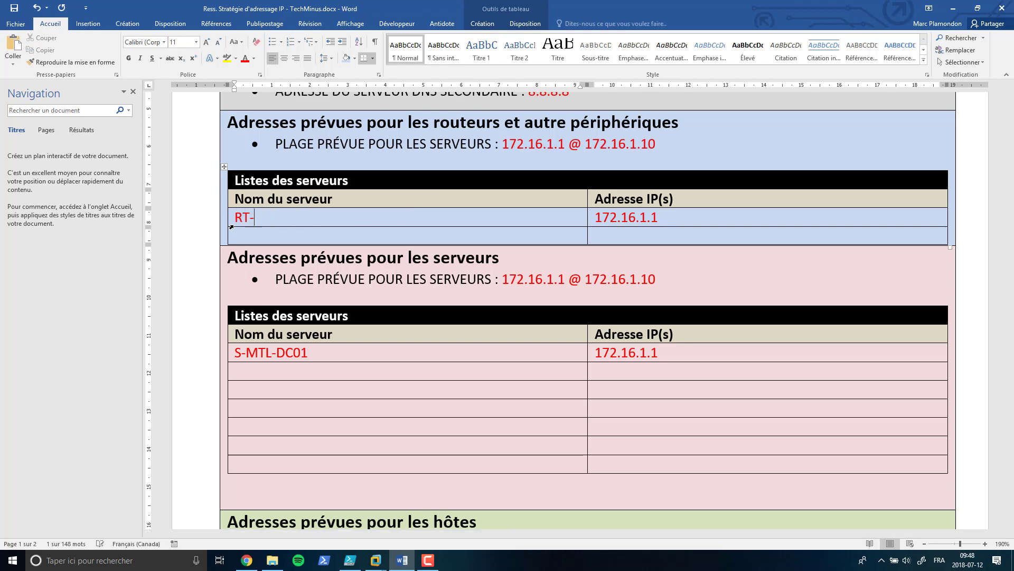
type("MTL")
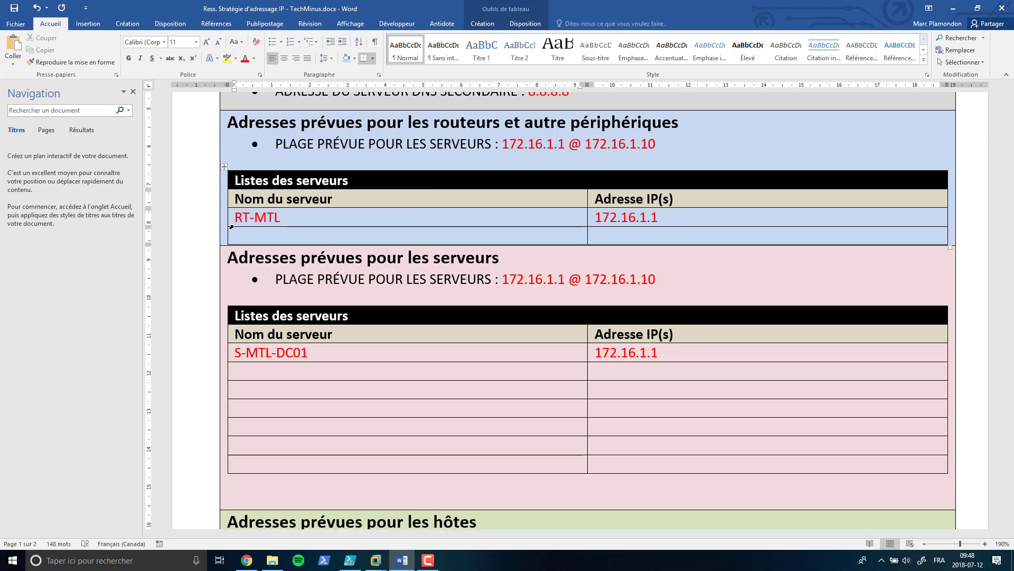
type("-01")
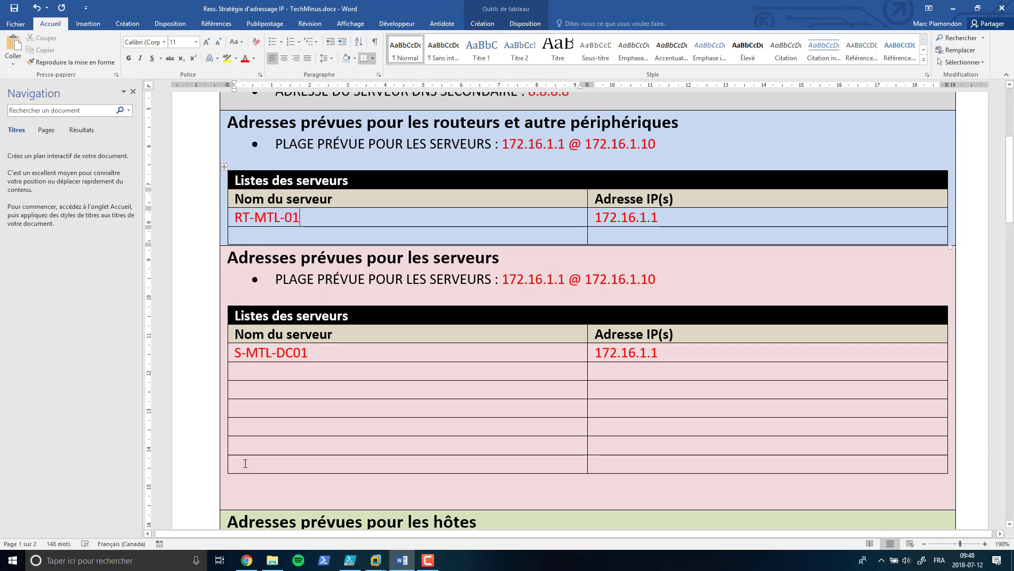
Step: Check the topology PDF and Atelier 2.5 instructions in Chrome, then return to Word
key("alt+Tab")
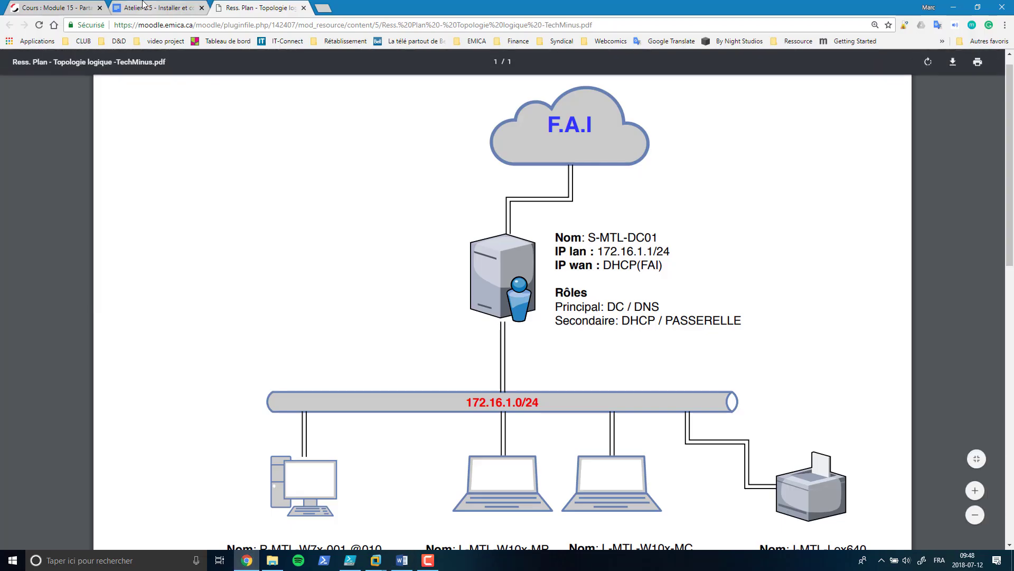
left_click(143, 6)
scroll(360, 374, "up", 6)
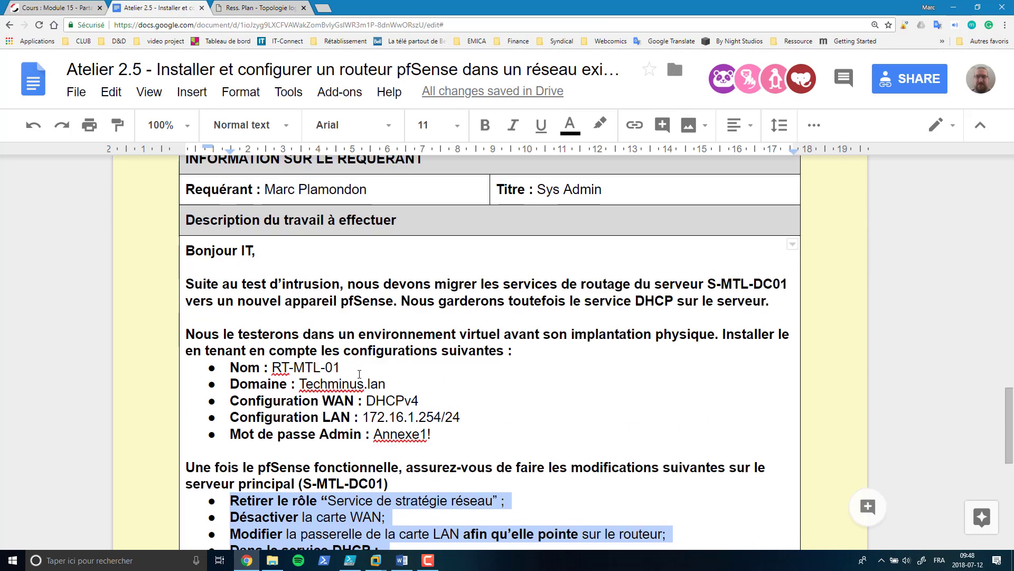
left_click(269, 7)
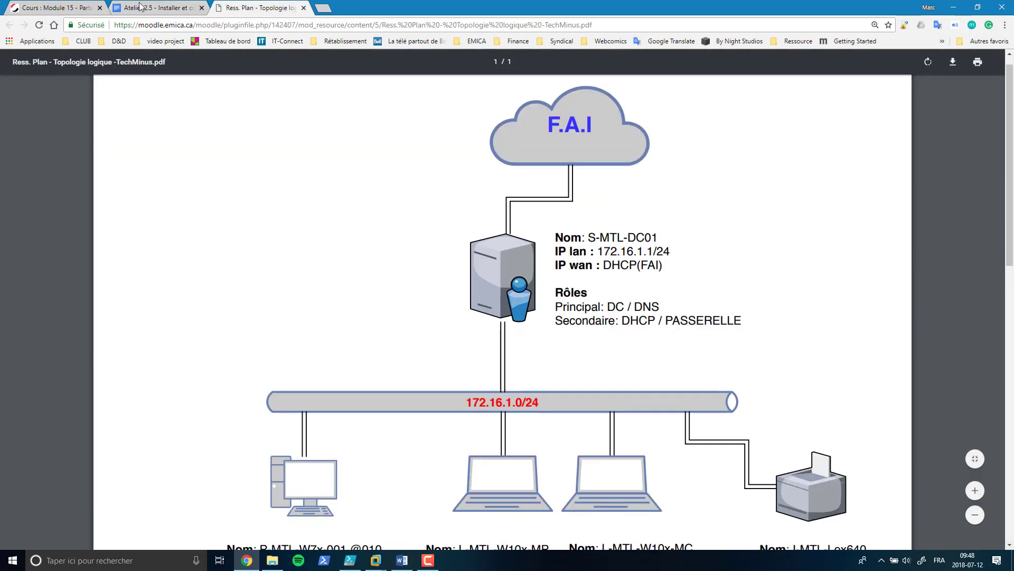
left_click(402, 560)
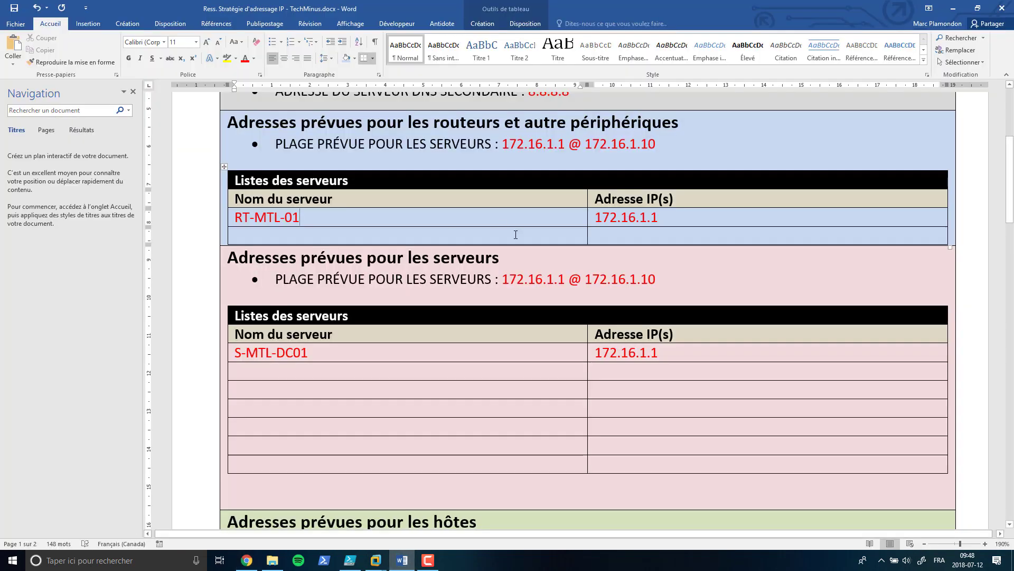
Step: Change RT-MTL-01's address from 172.16.1.1 to 172.16.1.254, then scroll back to the top
left_click(667, 215)
key("BackSpace")
type("254")
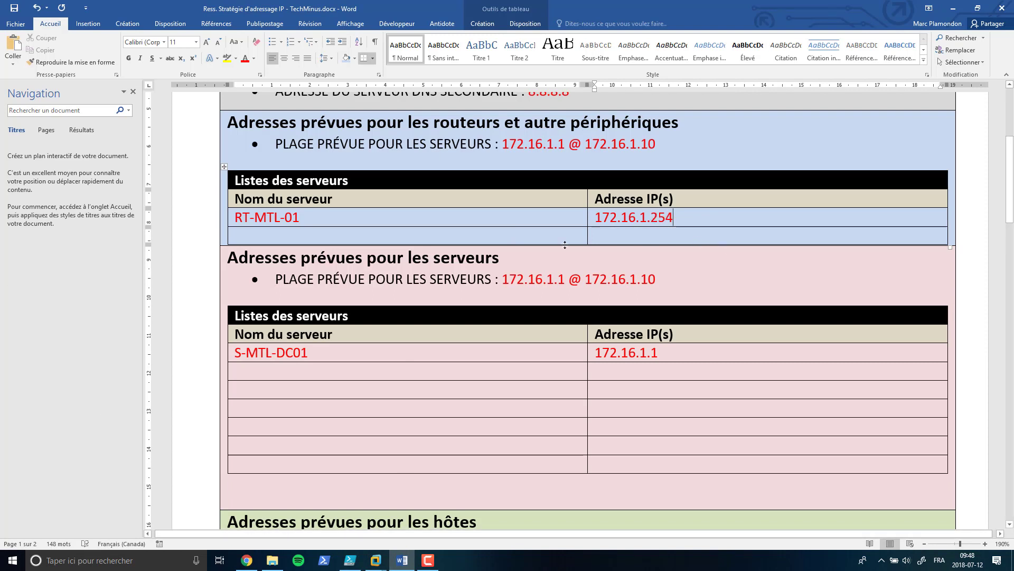
scroll(507, 265, "up", 1)
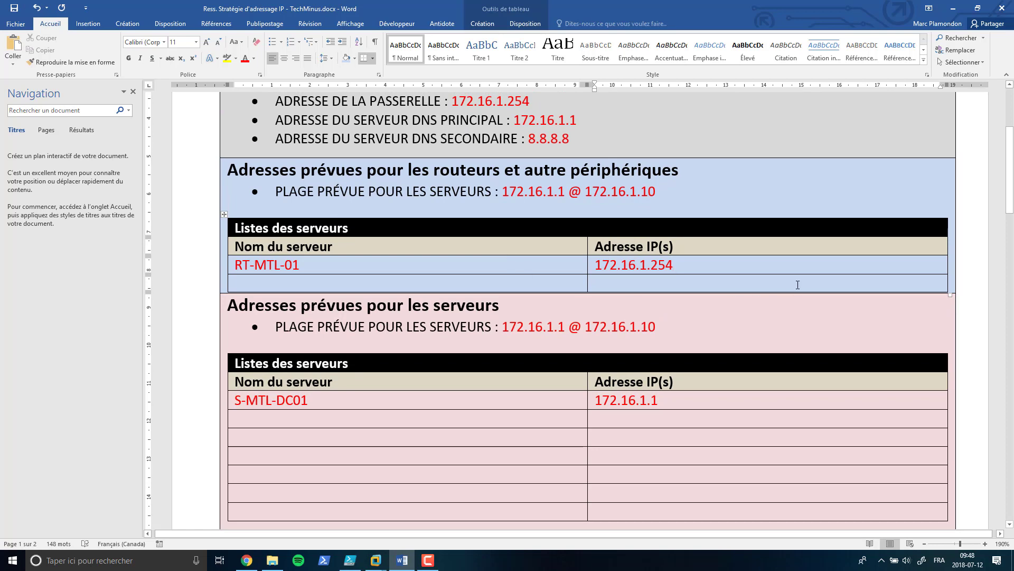
scroll(618, 197, "up", 3)
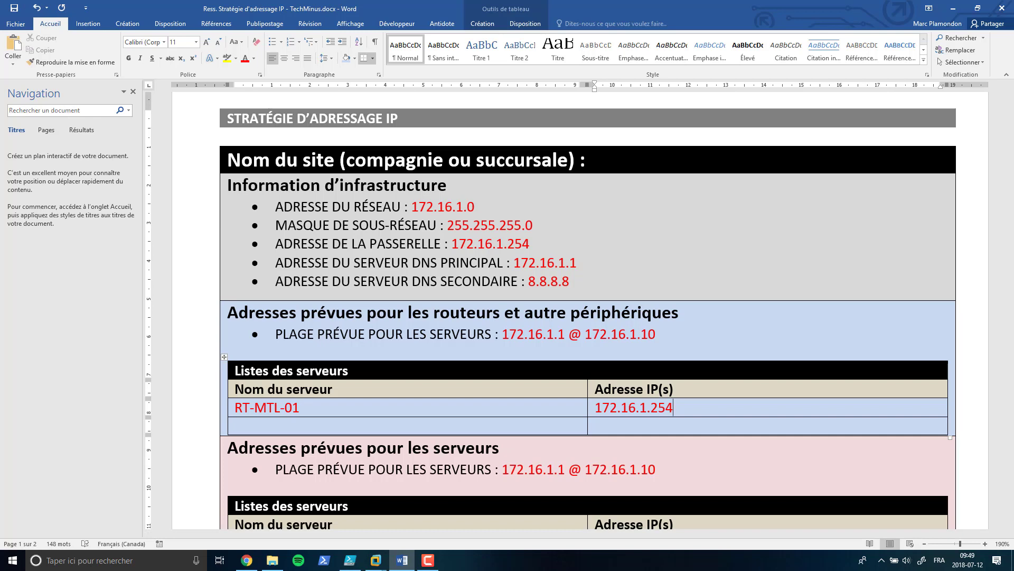
Step: Minimize Word and bring VMware Workstation's home screen forward from the taskbar previews
left_click(954, 9)
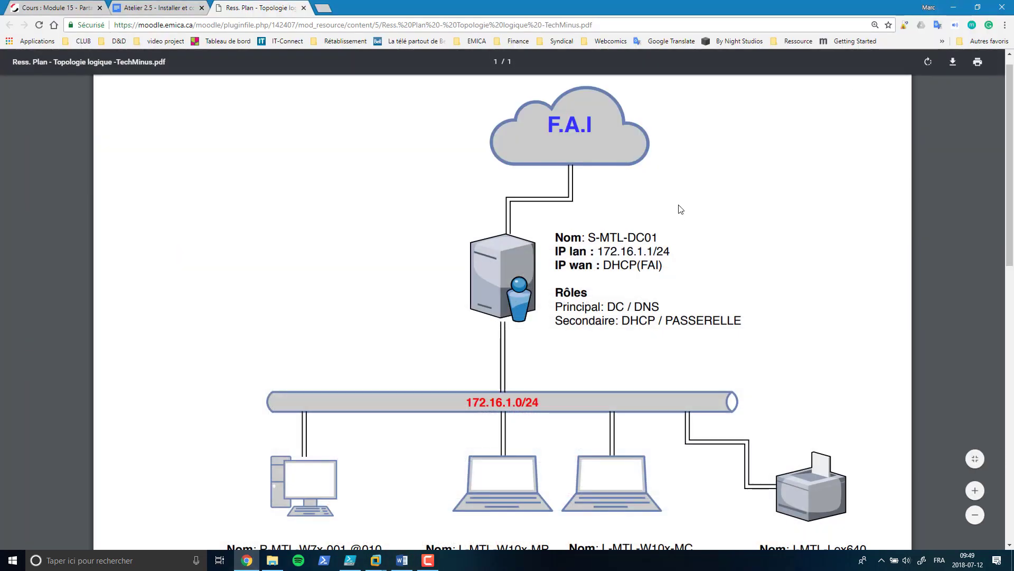
left_click(379, 562)
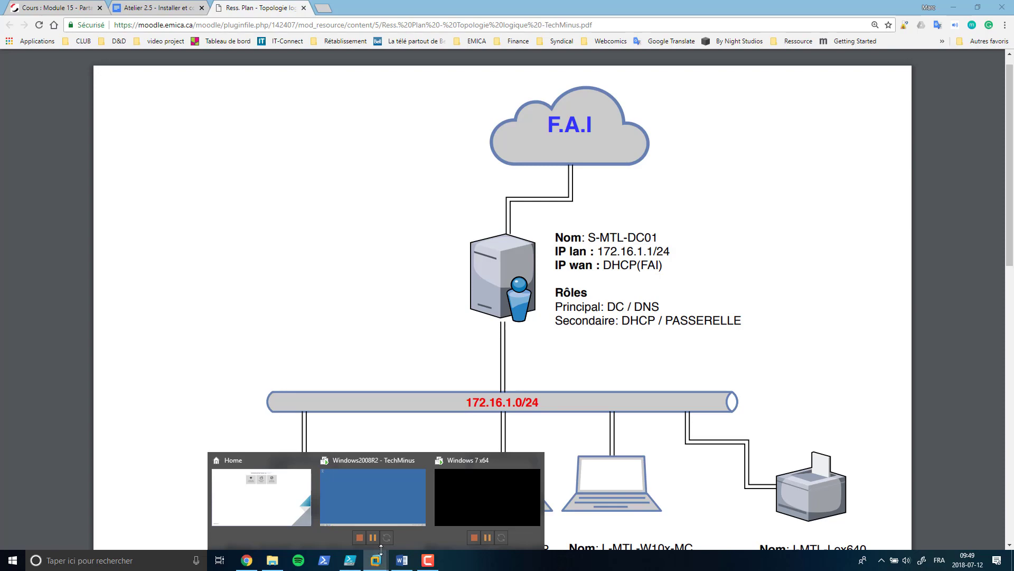
left_click(268, 509)
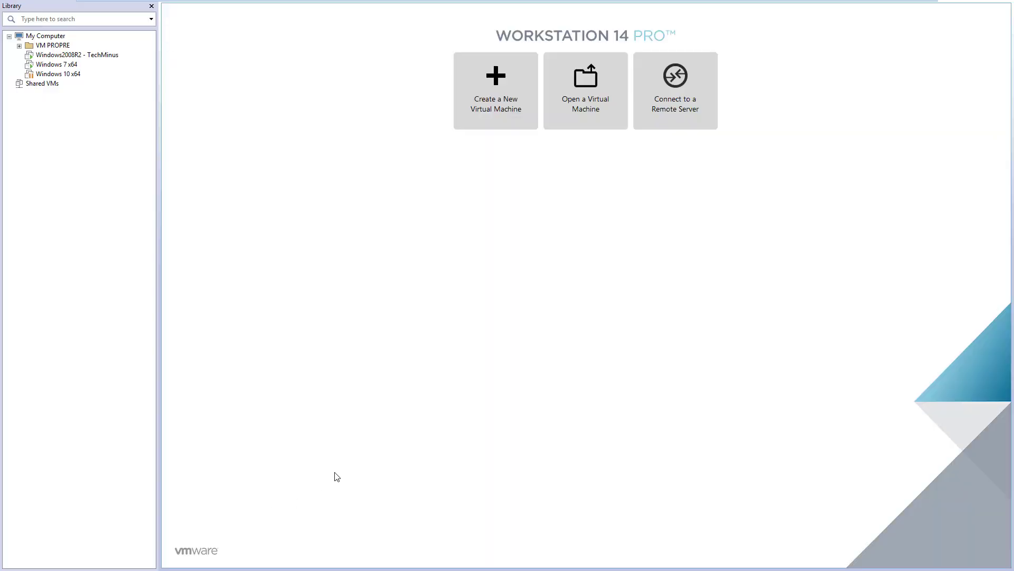
Step: Begin a custom new VM with OS installed later, guest Other, version FreeBSD 11 64-bit
left_click(494, 102)
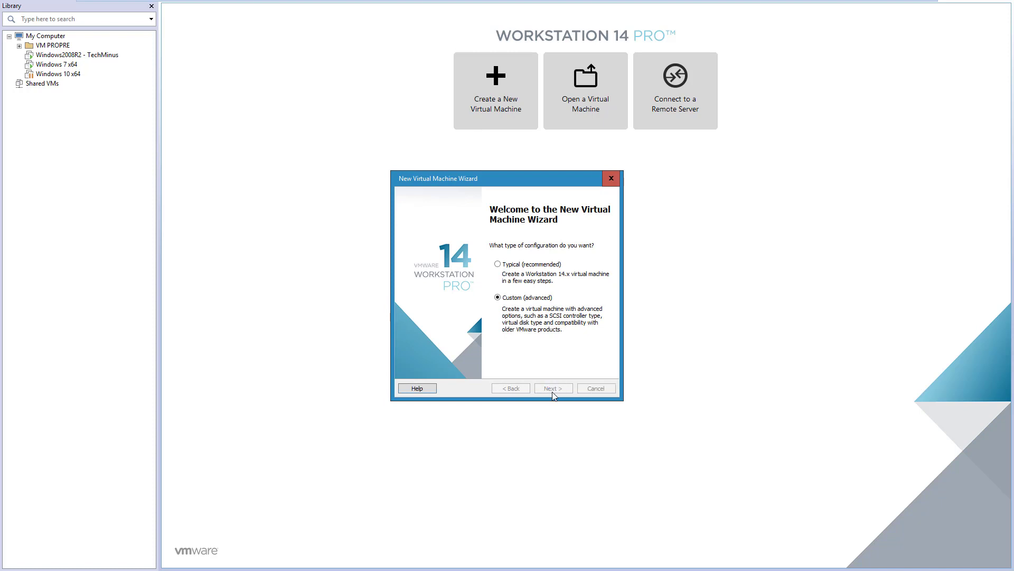
left_click(554, 391)
left_click(555, 391)
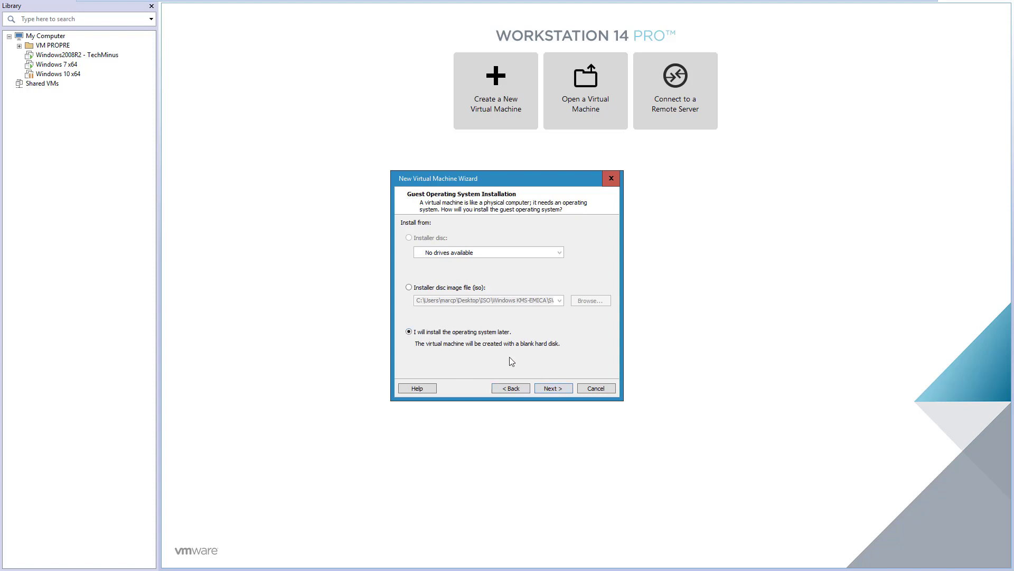
left_click(559, 390)
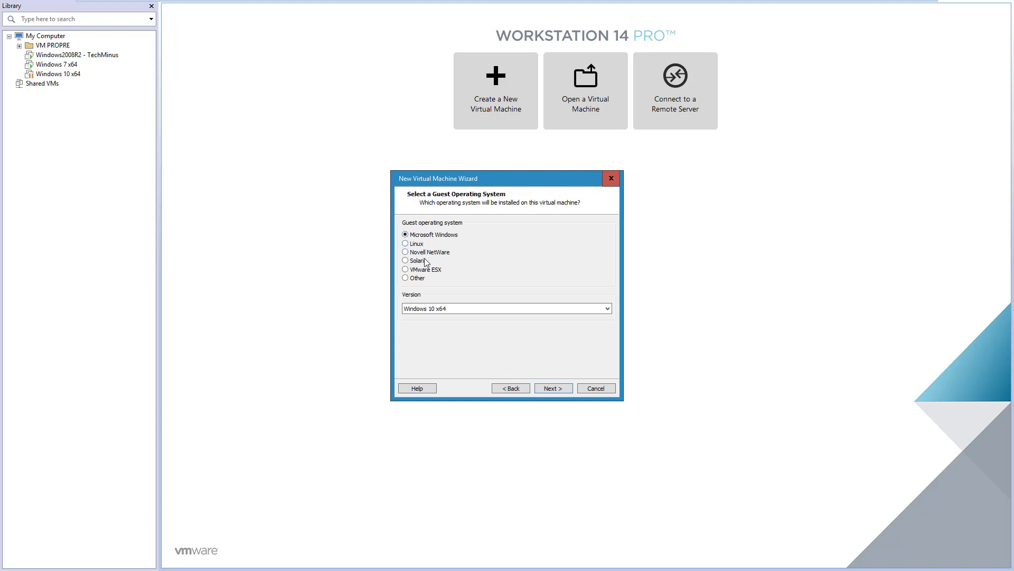
left_click(406, 279)
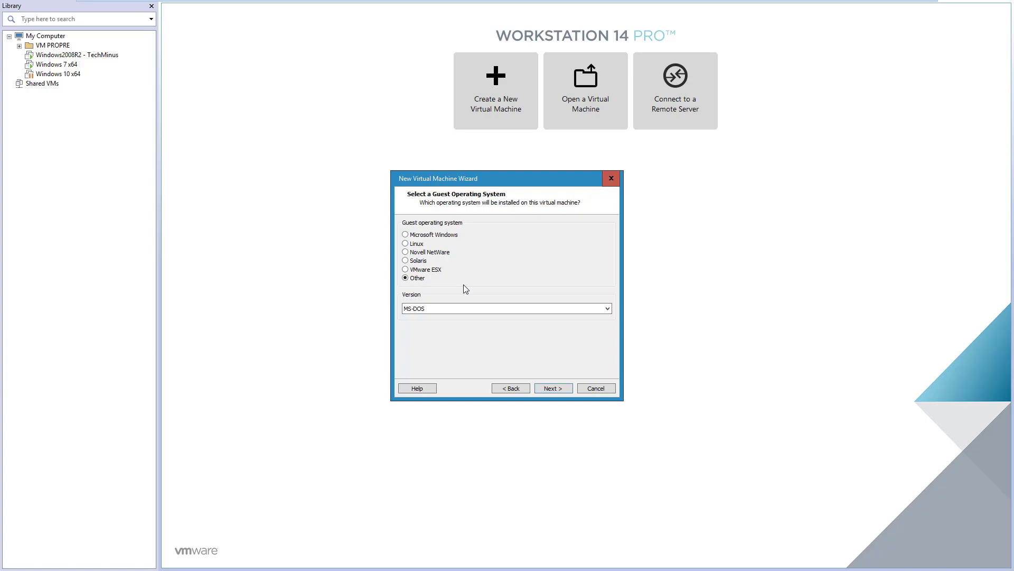
left_click(459, 311)
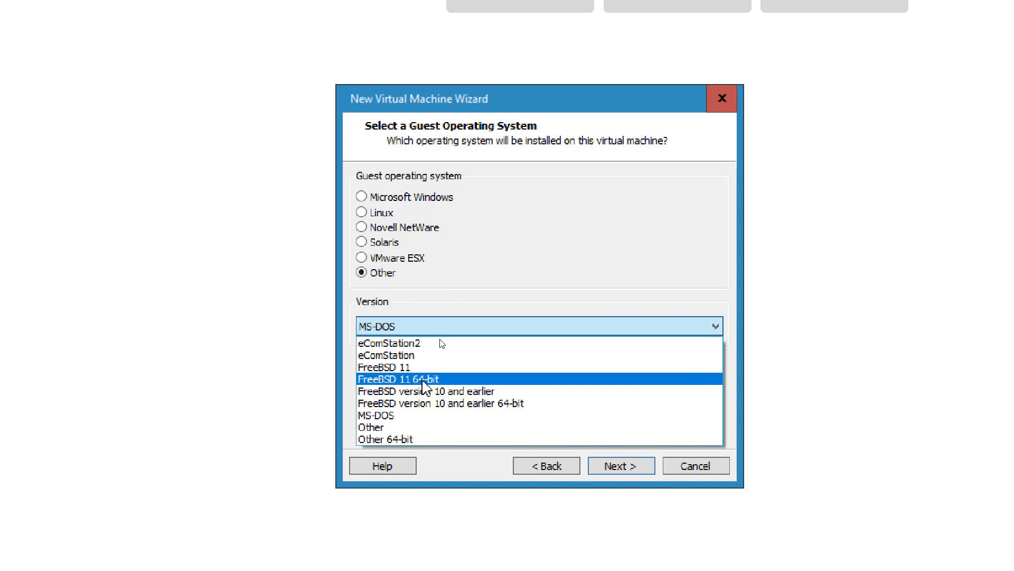
left_click(422, 381)
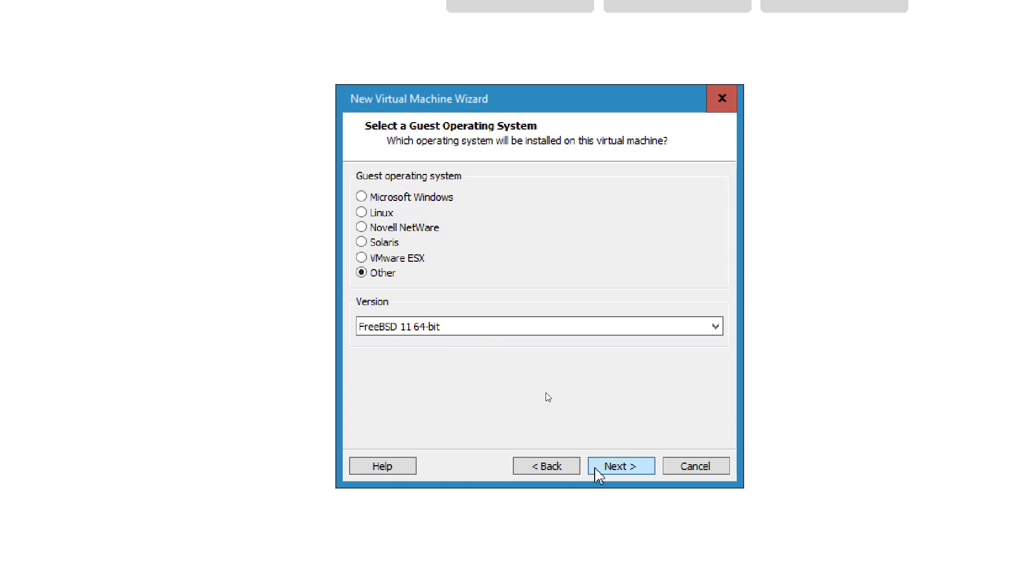
Step: Name the virtual machine pfSense and keep a single processor
left_click(622, 471)
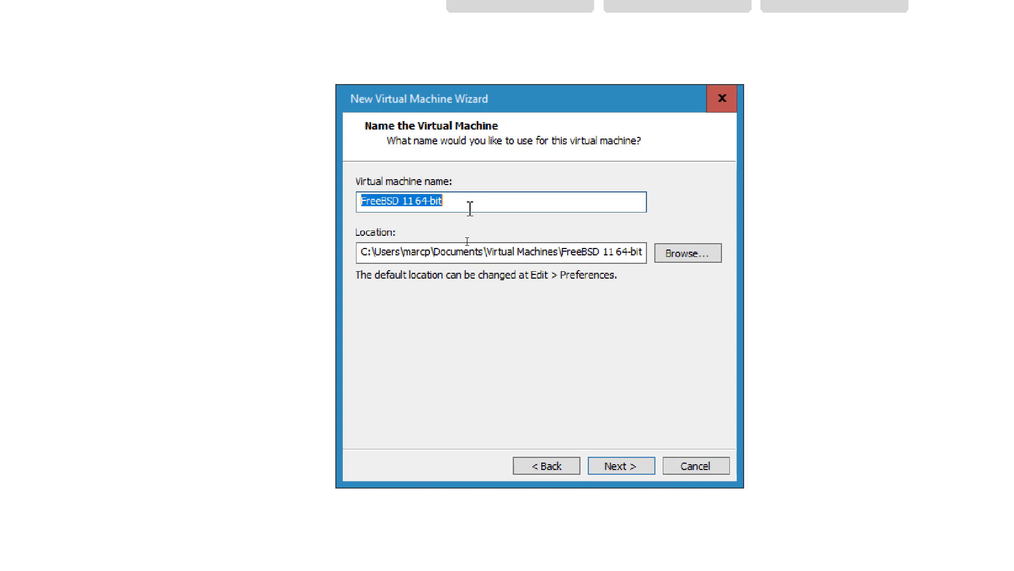
type("pfSense")
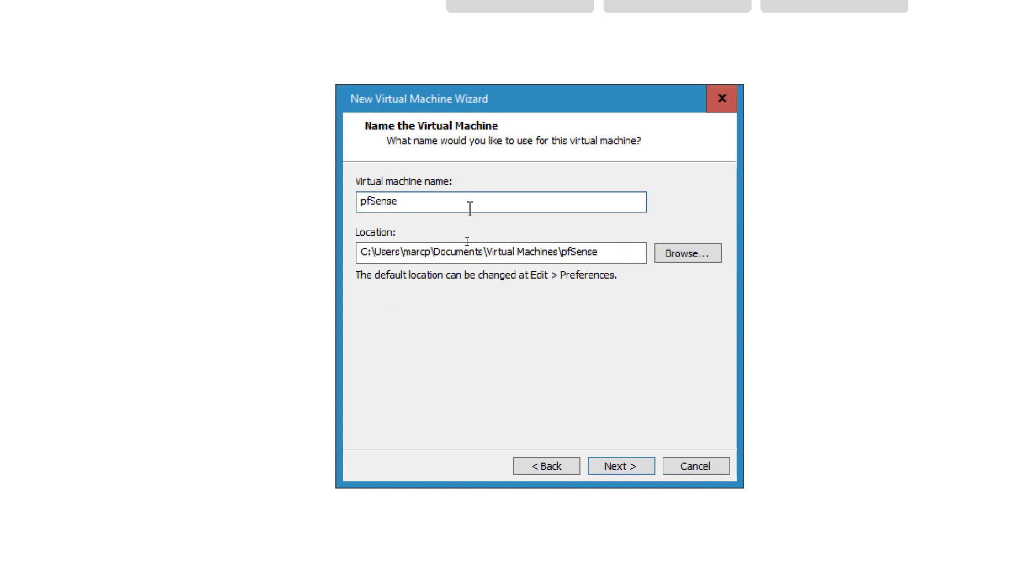
left_click(627, 467)
left_click(625, 467)
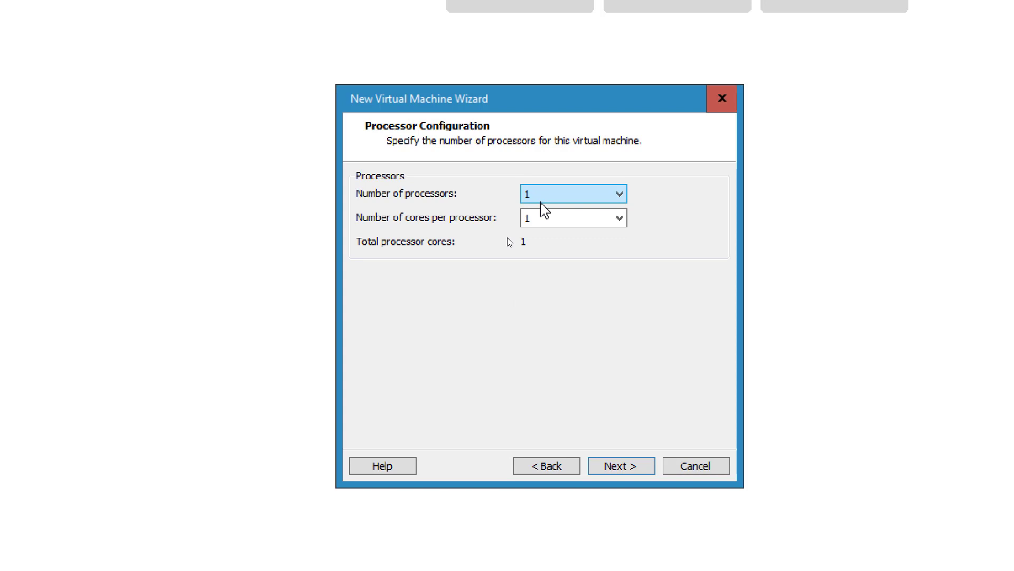
left_click(637, 468)
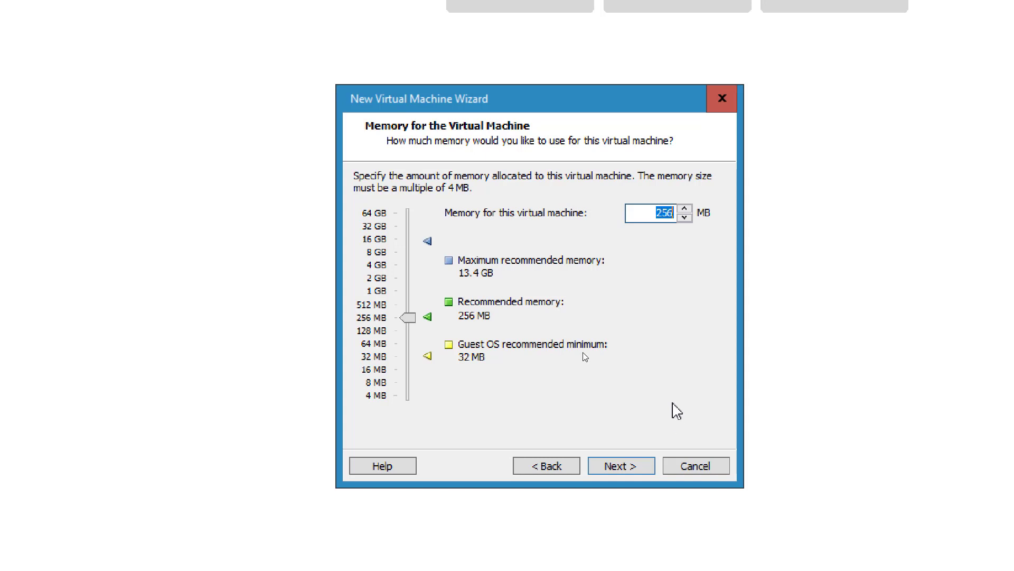
Step: Allocate 1024 MB of memory to the pfSense machine
type("512")
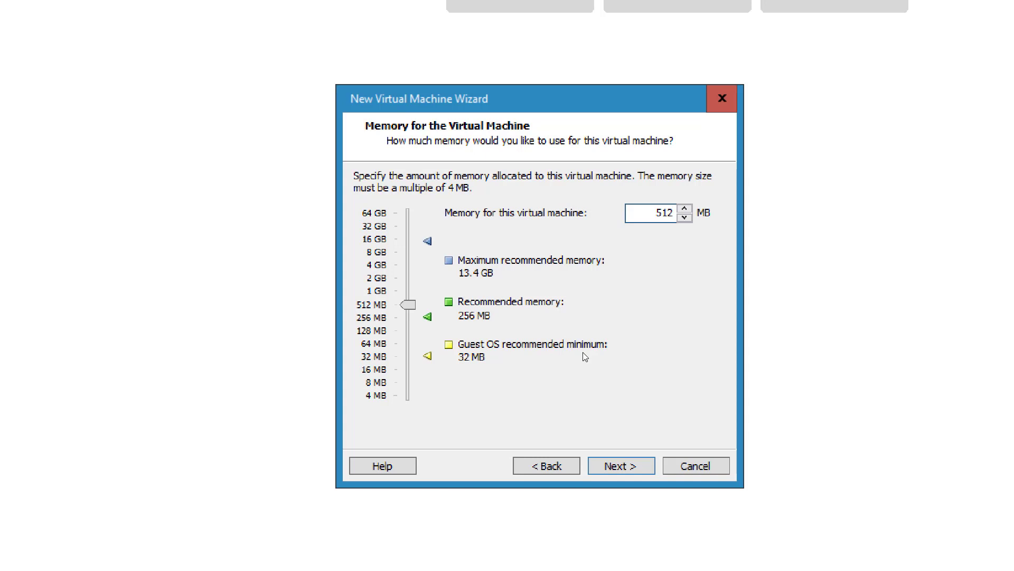
key("BackSpace")
key("BackSpace")
key("BackSpace")
type("1000")
key("BackSpace")
key("BackSpace")
type("24")
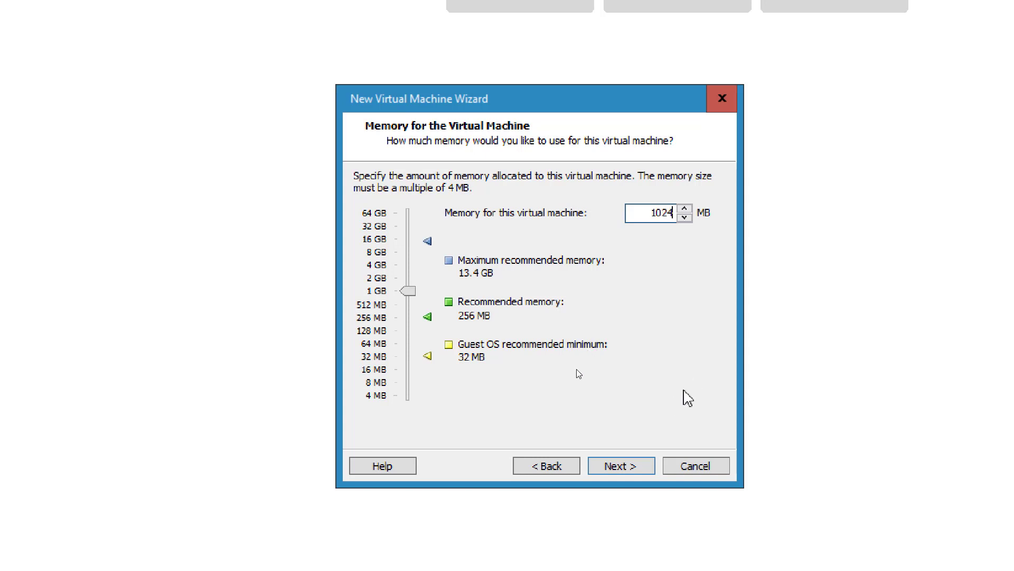
left_click(615, 468)
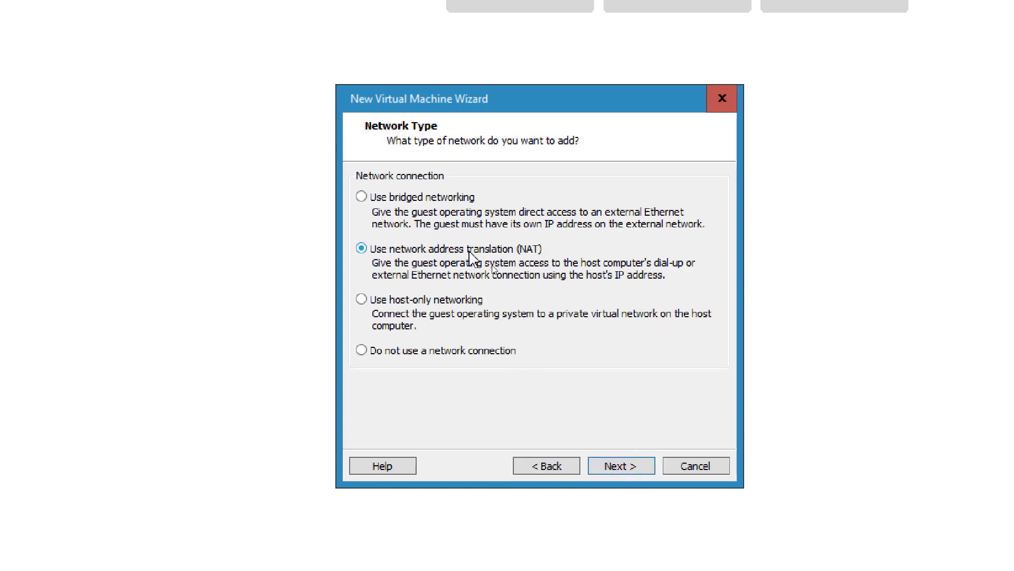
Step: Keep NAT and the LSI Logic controller, choose a SATA disk, and create a new virtual disk
left_click(633, 464)
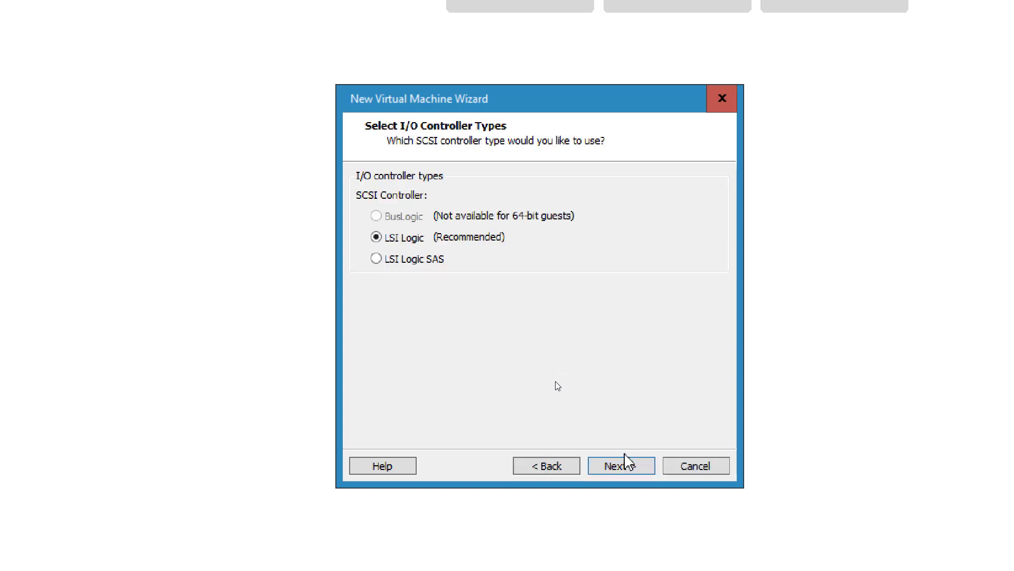
left_click(626, 462)
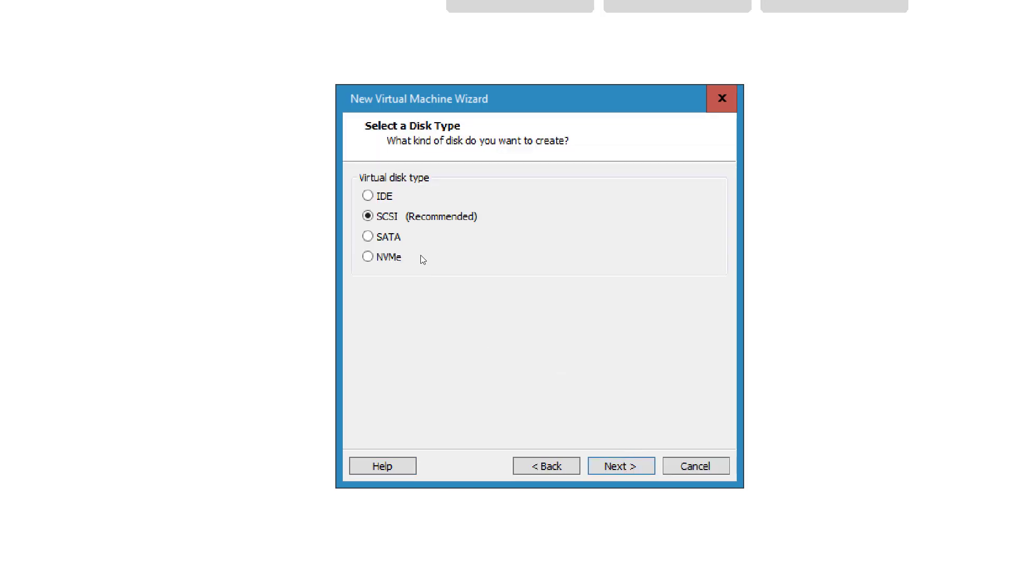
left_click(368, 236)
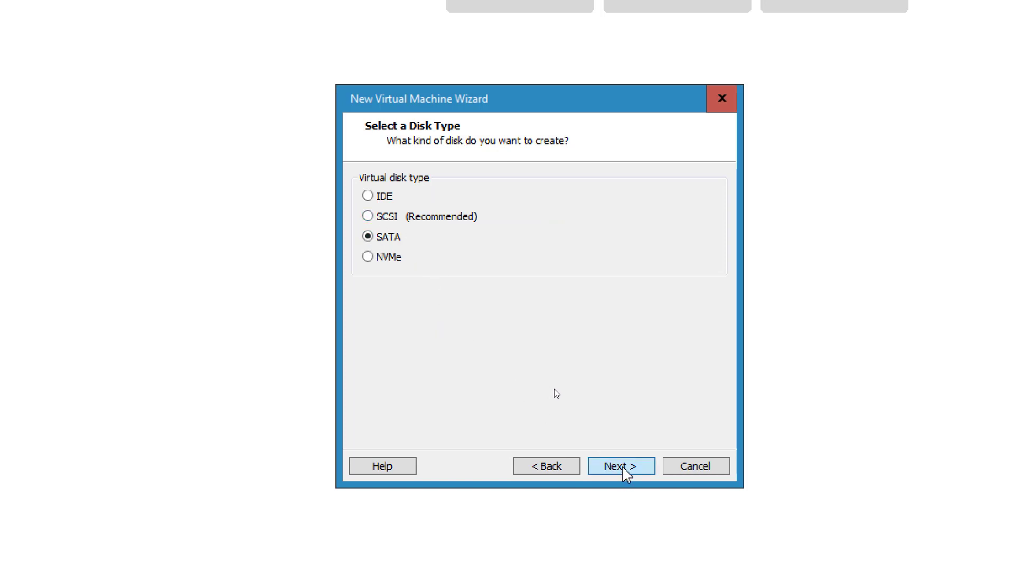
left_click(621, 468)
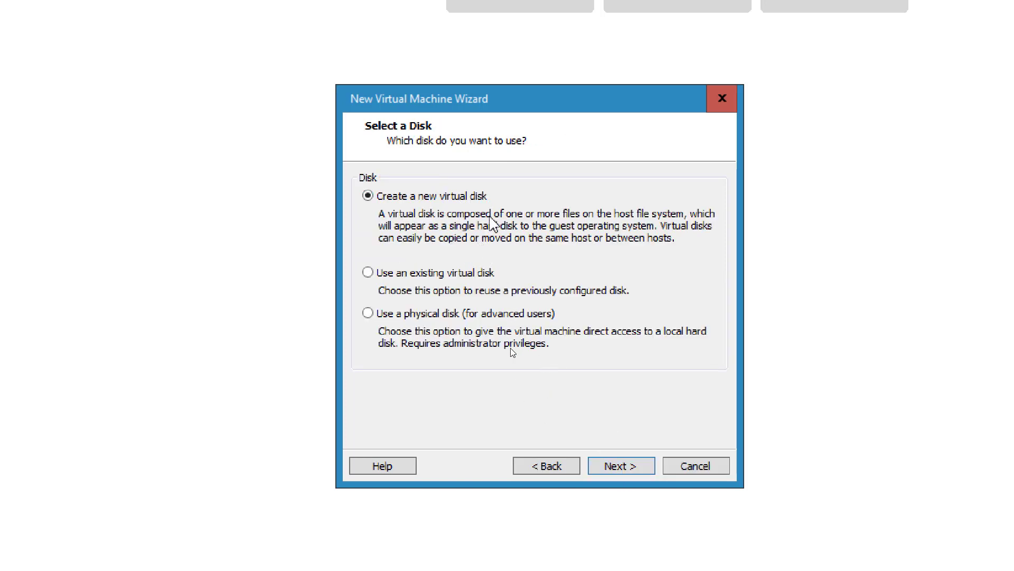
left_click(626, 467)
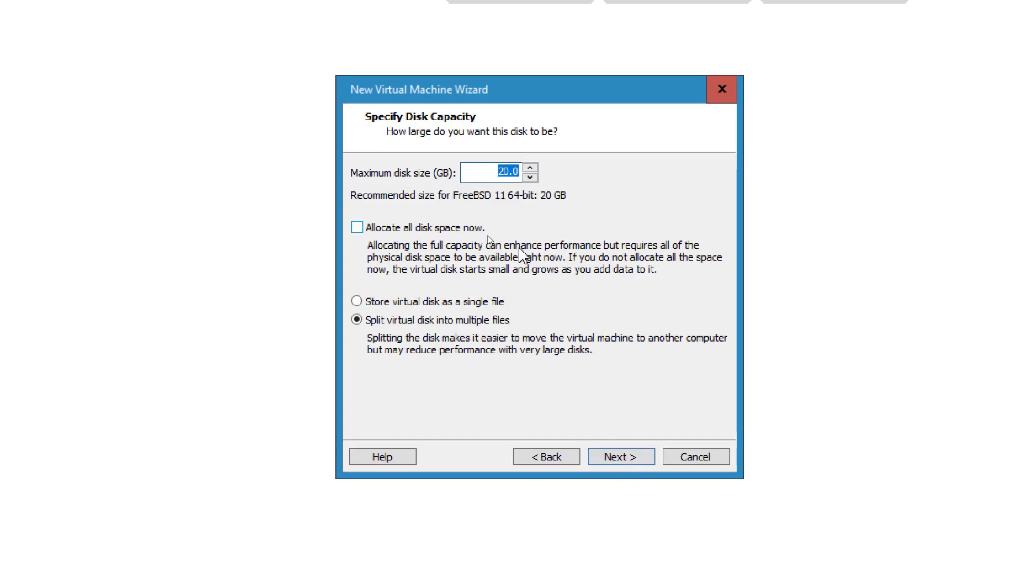
Step: Size the disk at 5 GB, stored as a single file named pfSense.vmdk
left_click(506, 175)
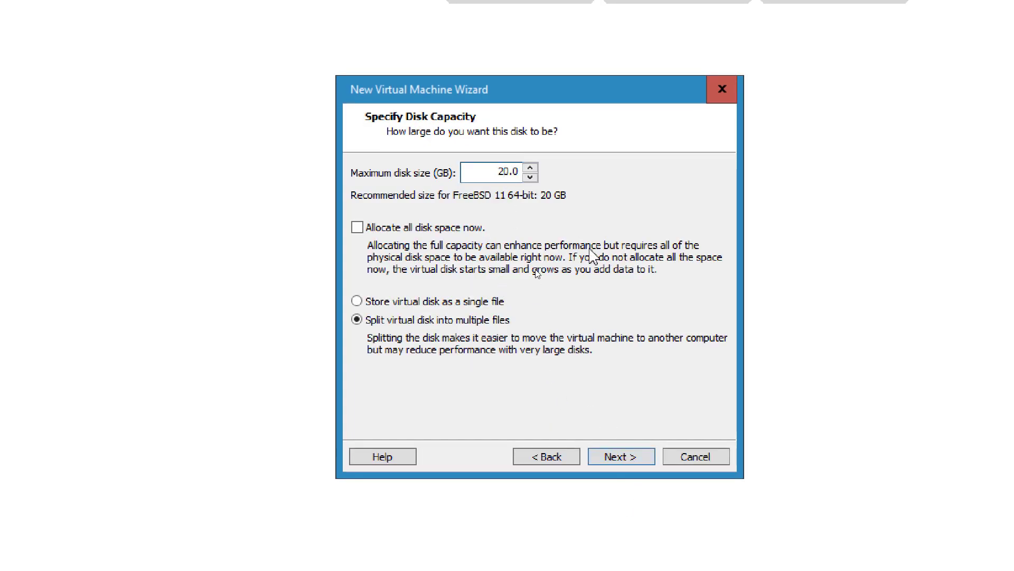
key("BackSpace")
type("50")
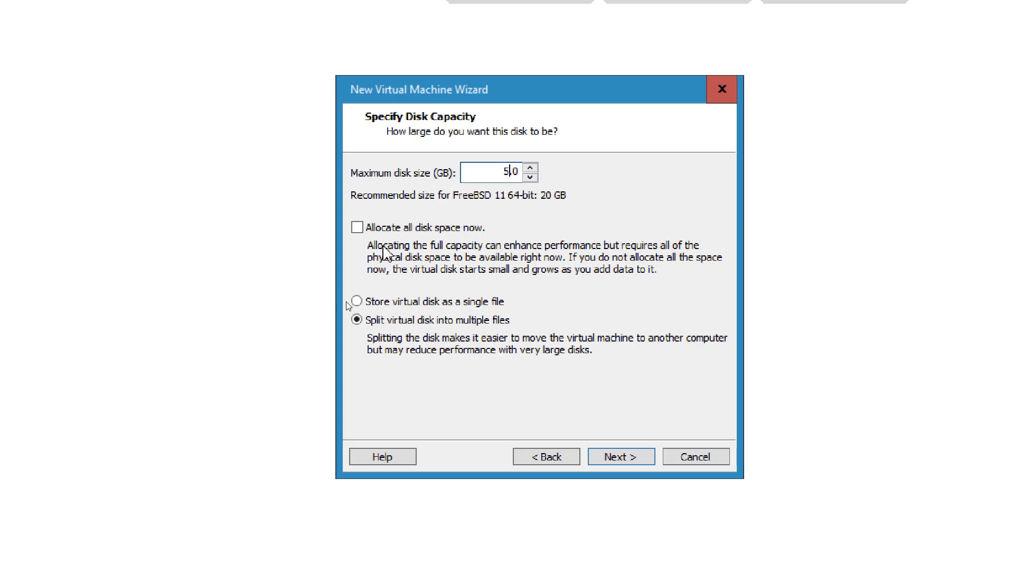
left_click(403, 302)
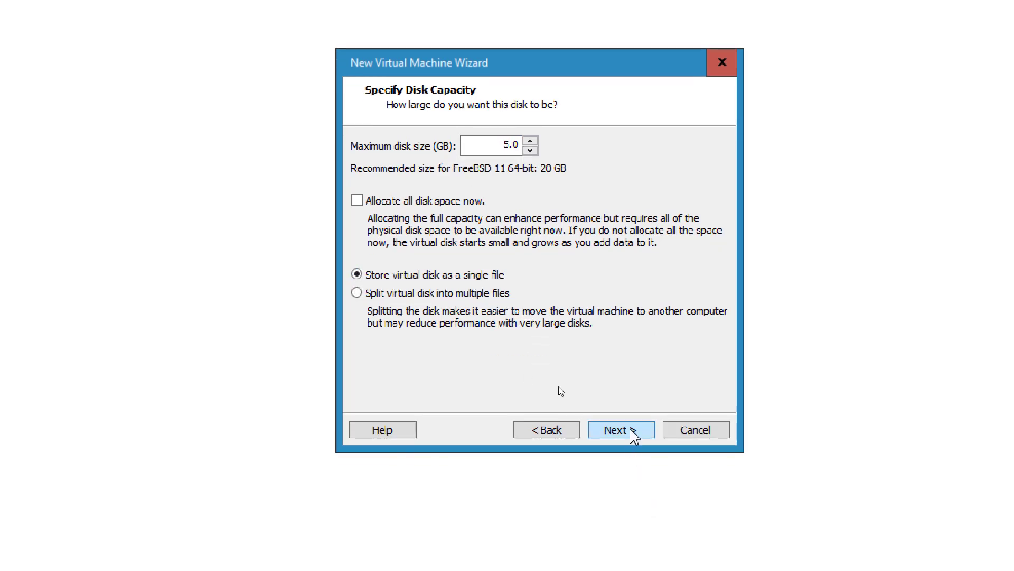
left_click(631, 429)
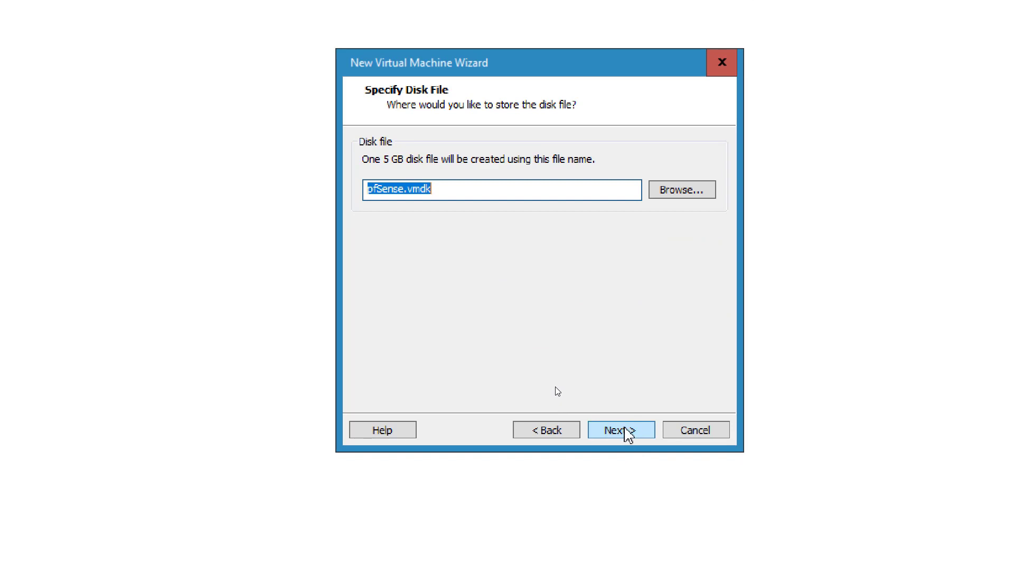
left_click(625, 430)
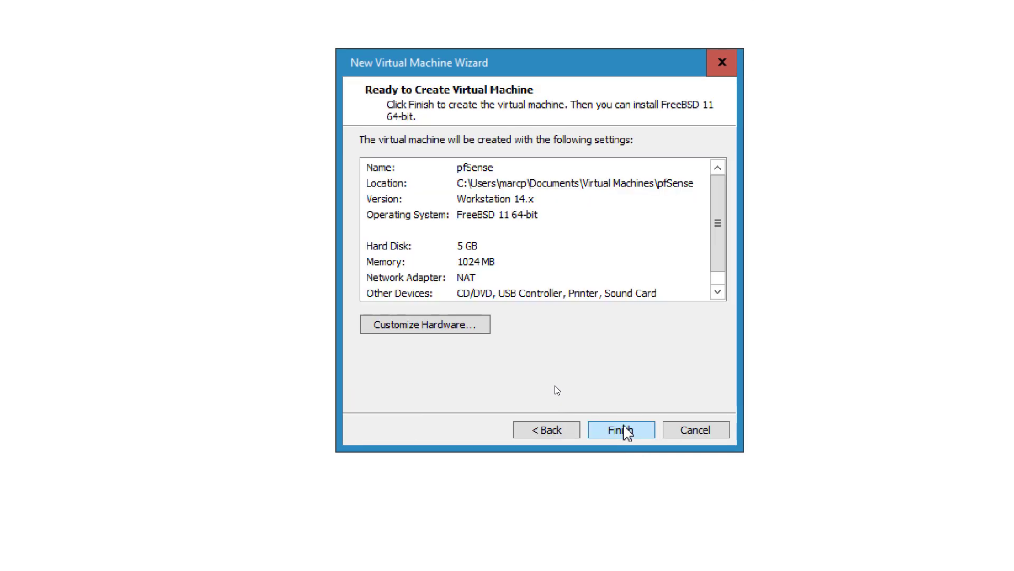
left_click(462, 326)
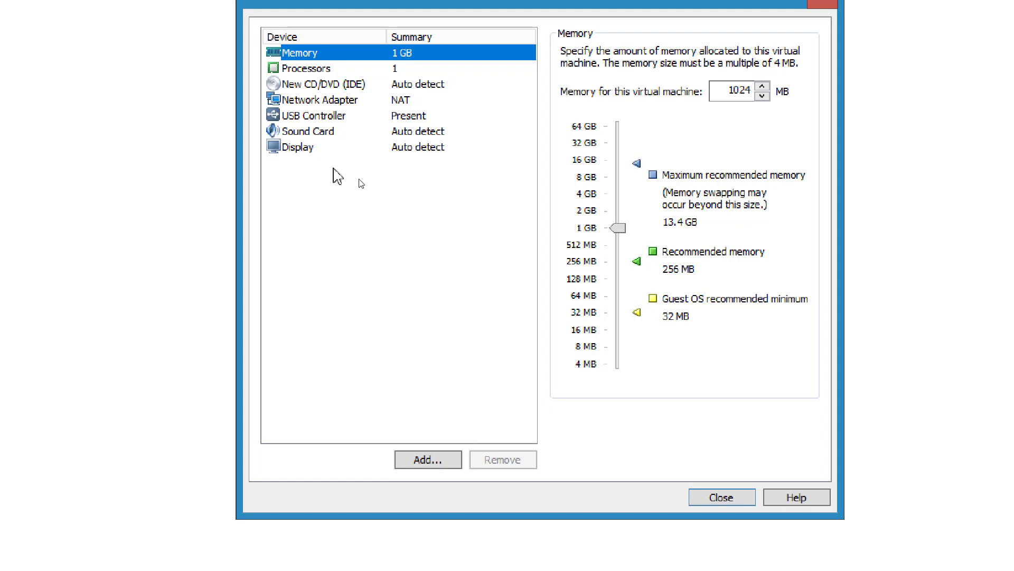
Step: Add a second network adapter connected to the LAN segment 'LAN 1'
left_click(322, 189)
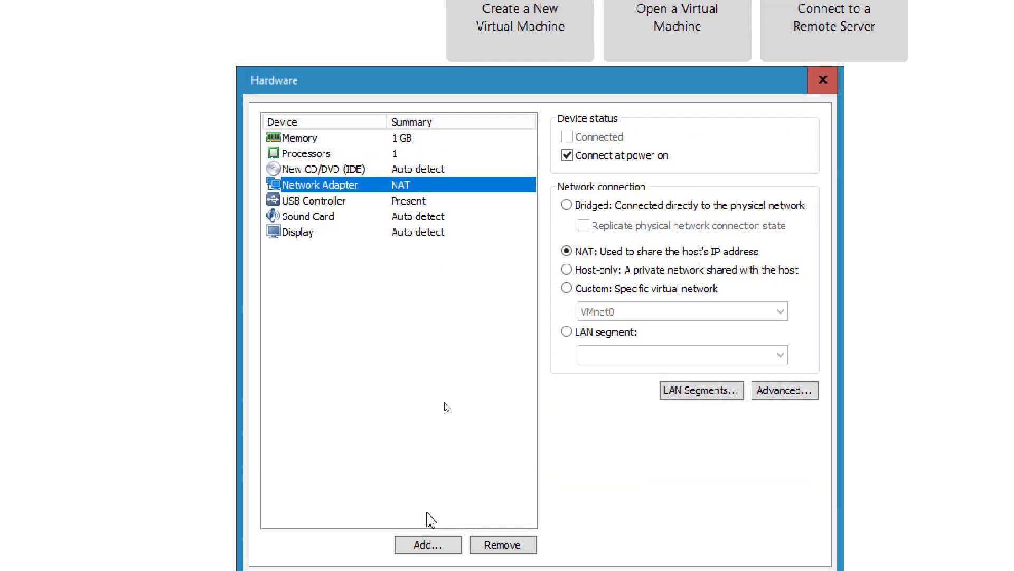
left_click(432, 504)
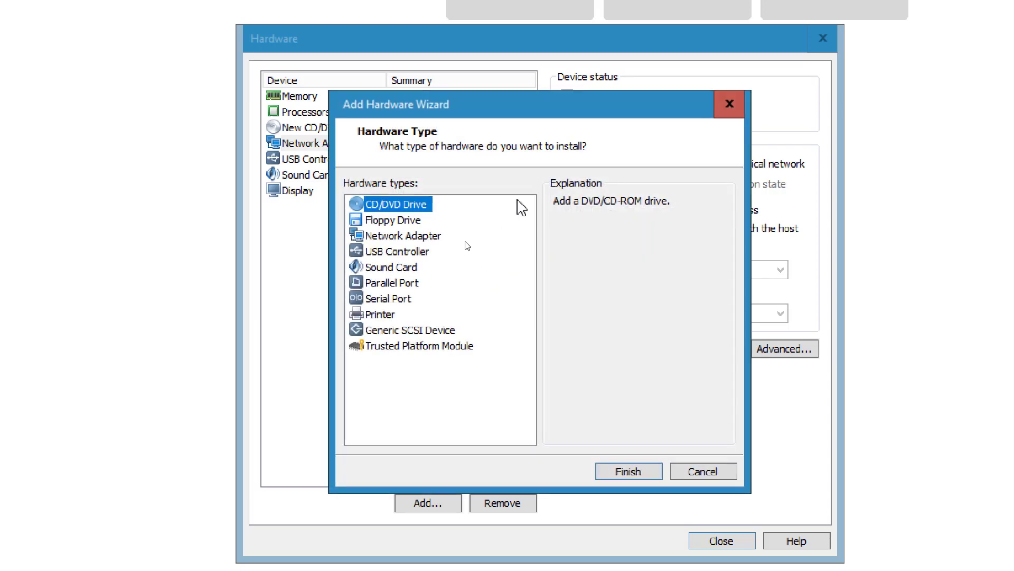
left_click(409, 239)
left_click(609, 470)
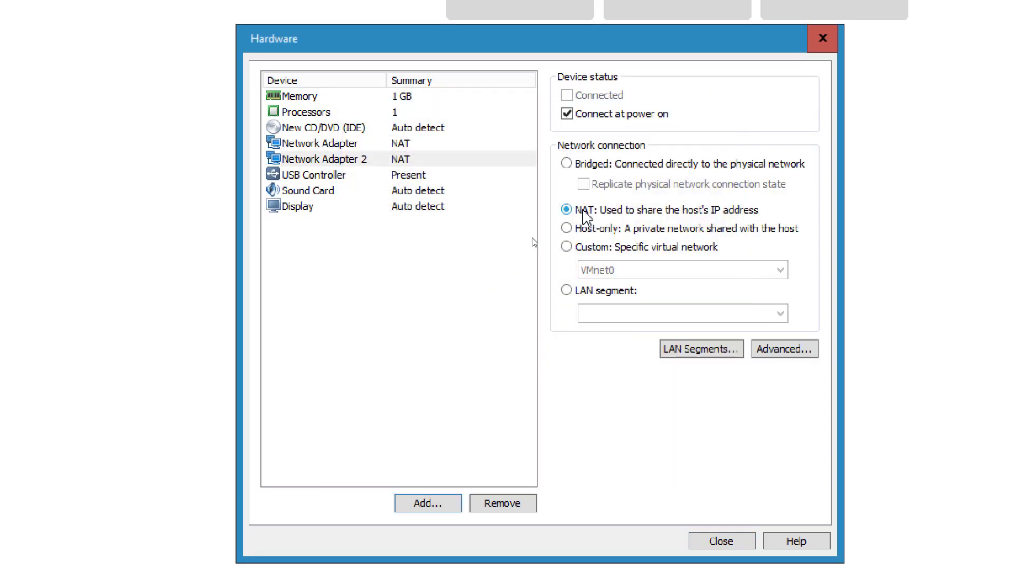
left_click(567, 290)
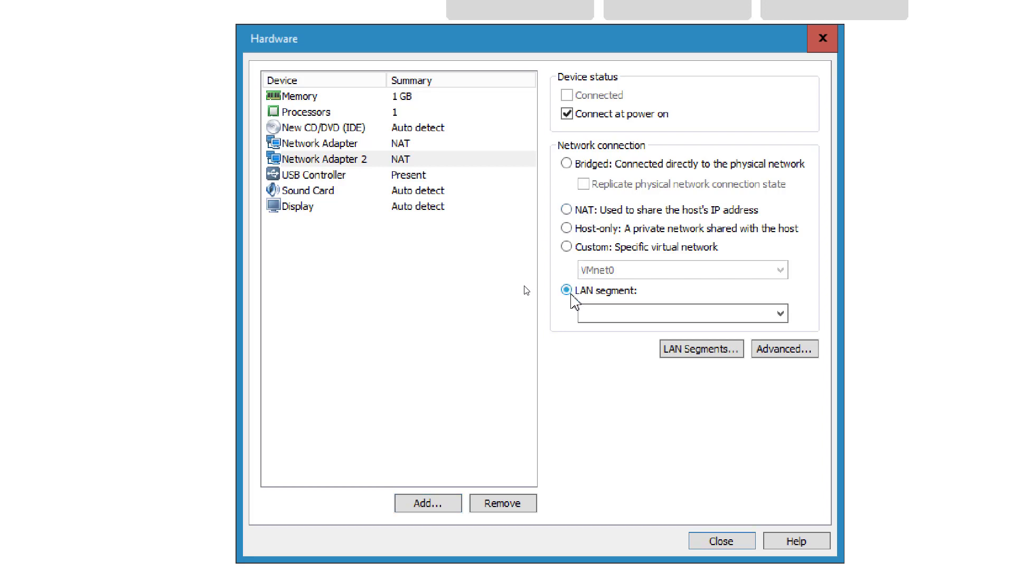
left_click(599, 312)
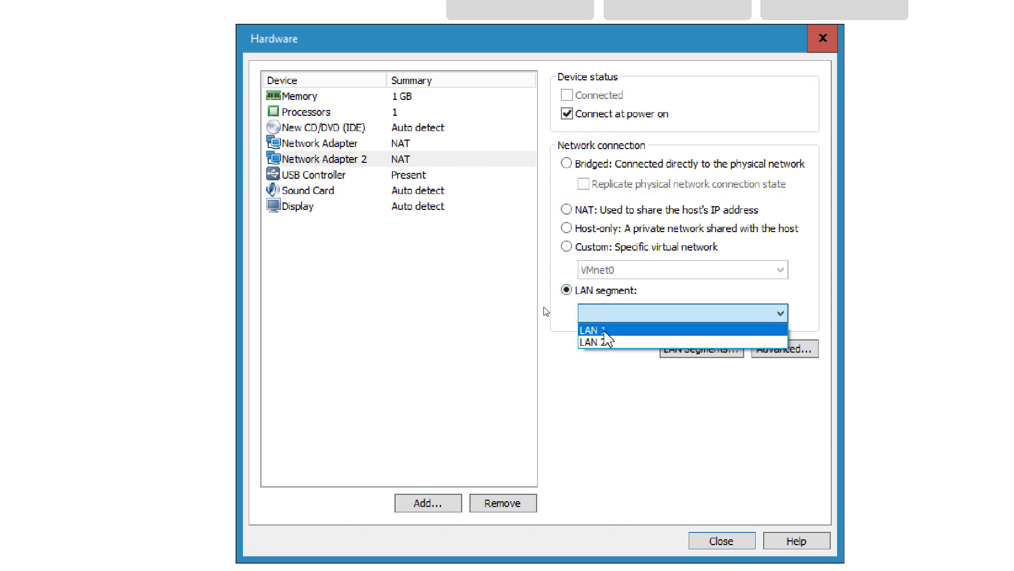
left_click(604, 332)
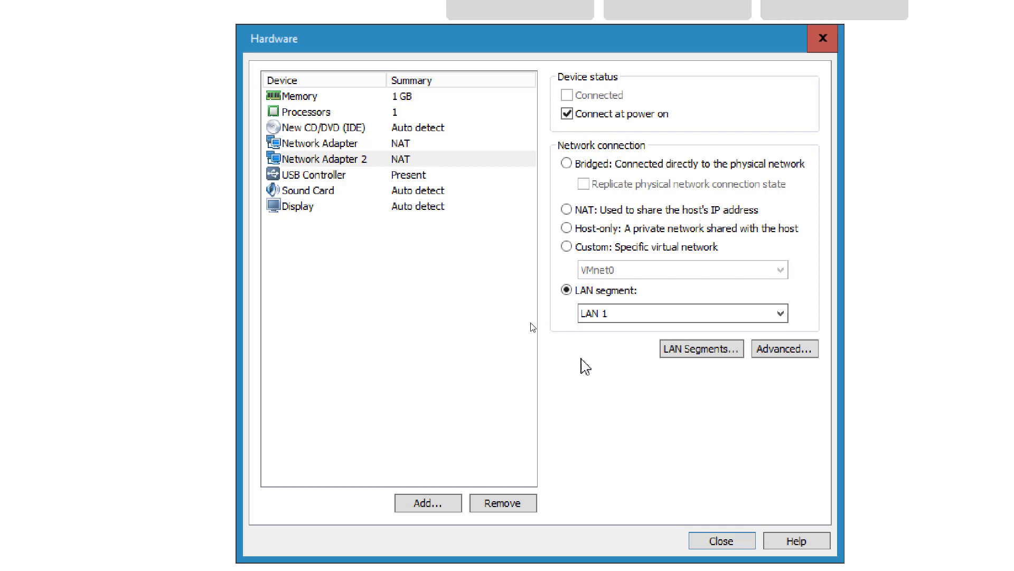
left_click(432, 299)
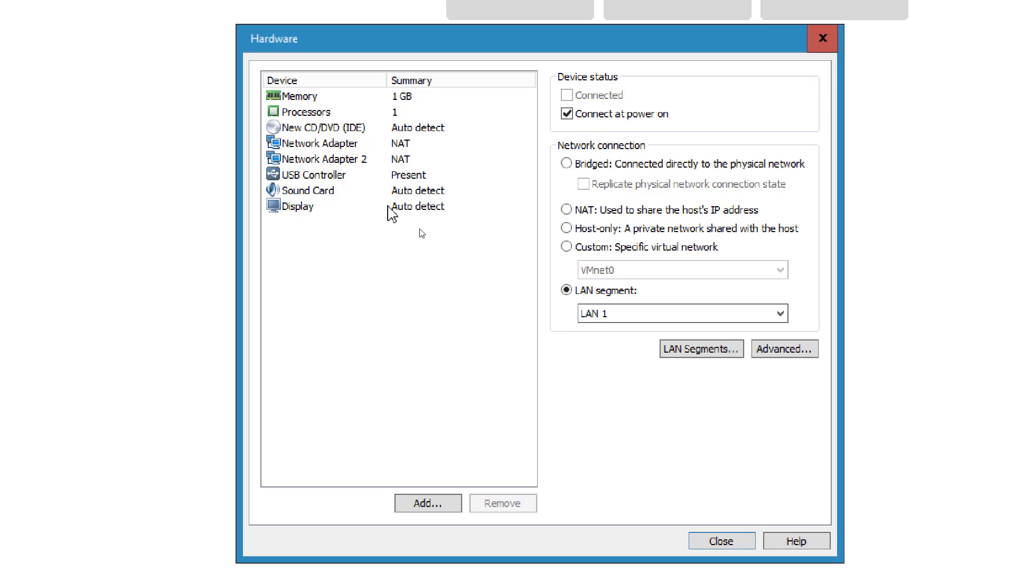
left_click(365, 127)
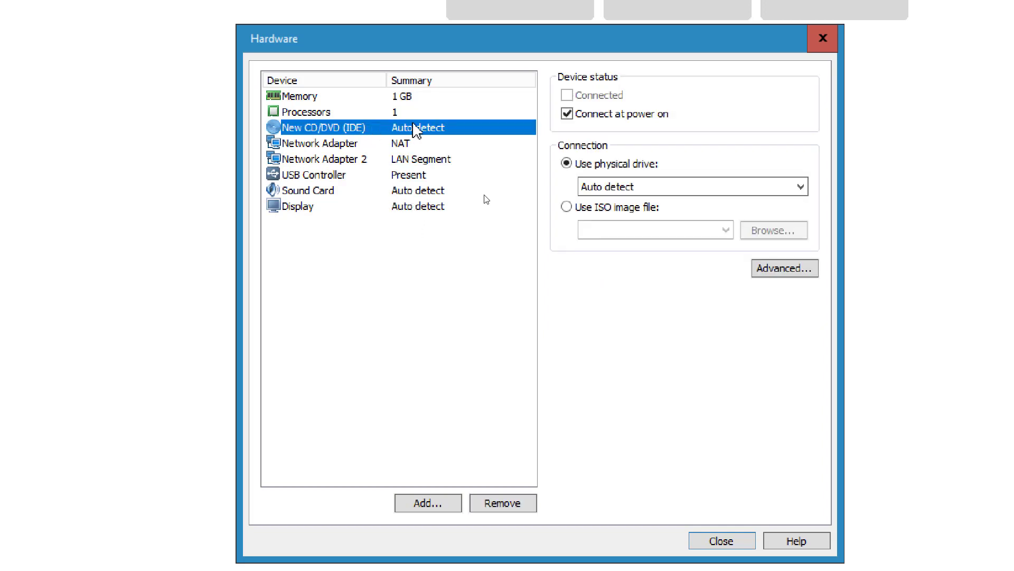
Step: Switch the CD/DVD drive to an ISO image file, browsing Téléchargements before closing the file browser
left_click(566, 207)
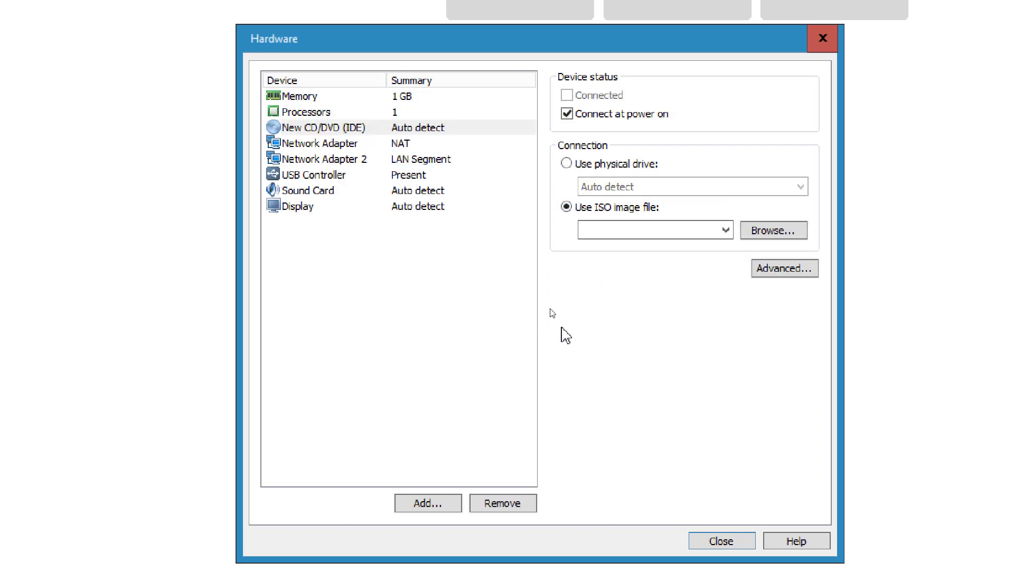
left_click(727, 230)
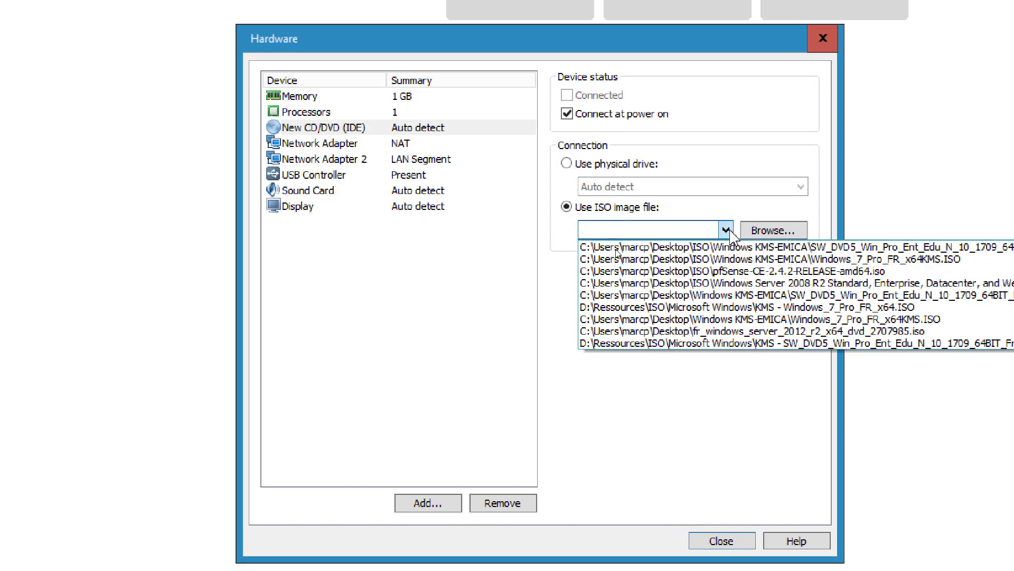
left_click(792, 233)
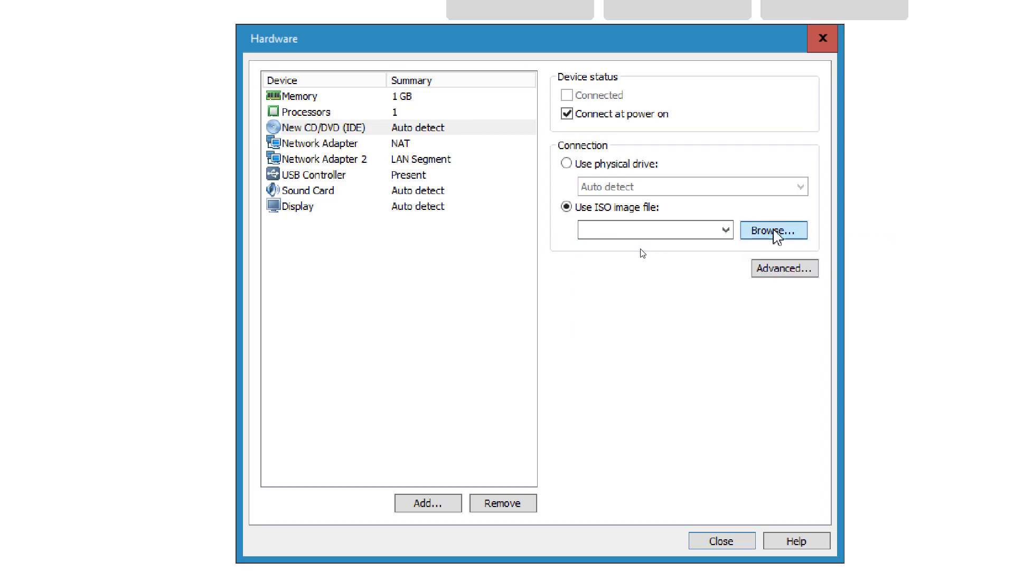
left_click(777, 236)
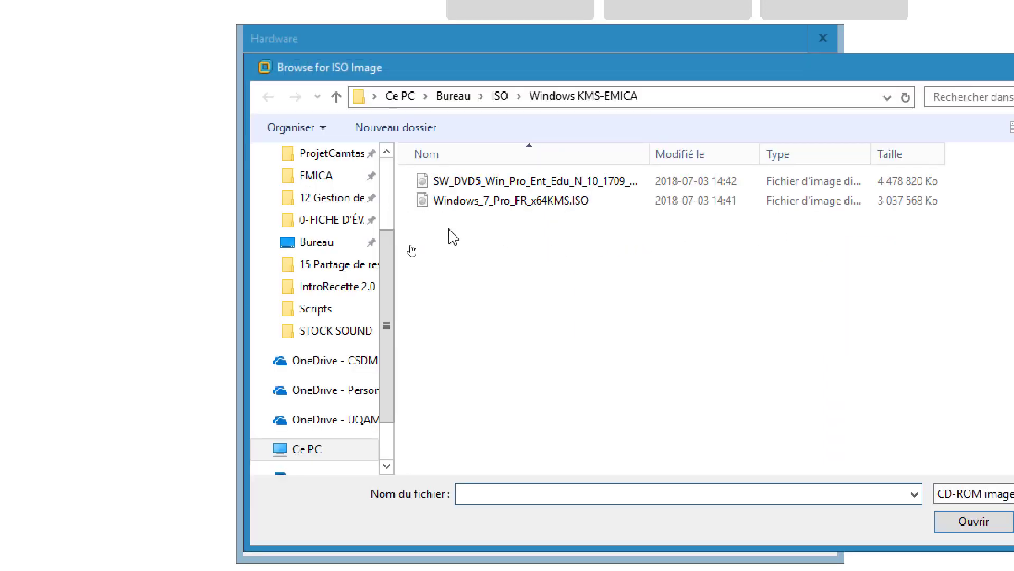
scroll(346, 245, "up", 2)
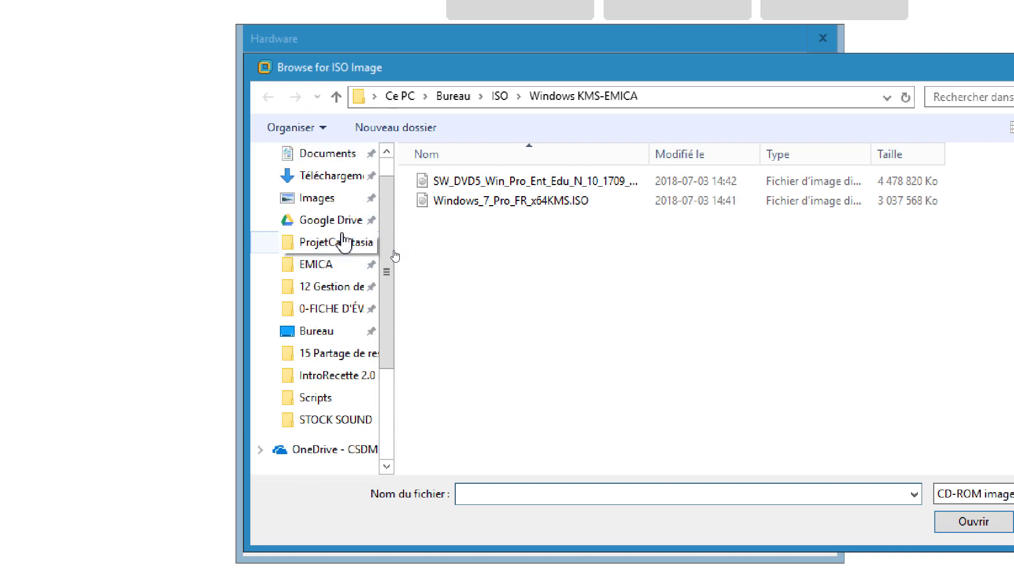
left_click(320, 176)
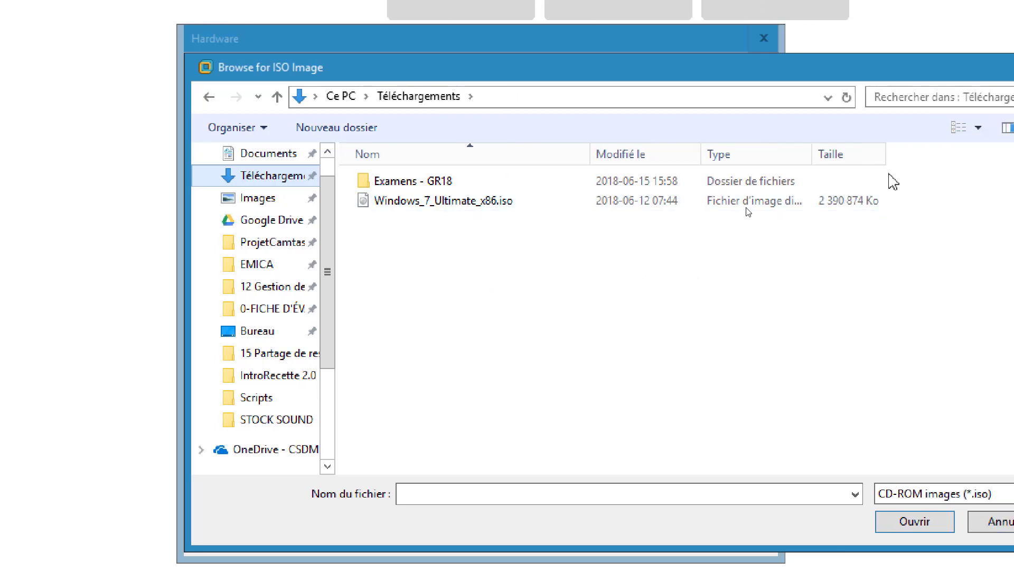
left_click(934, 66)
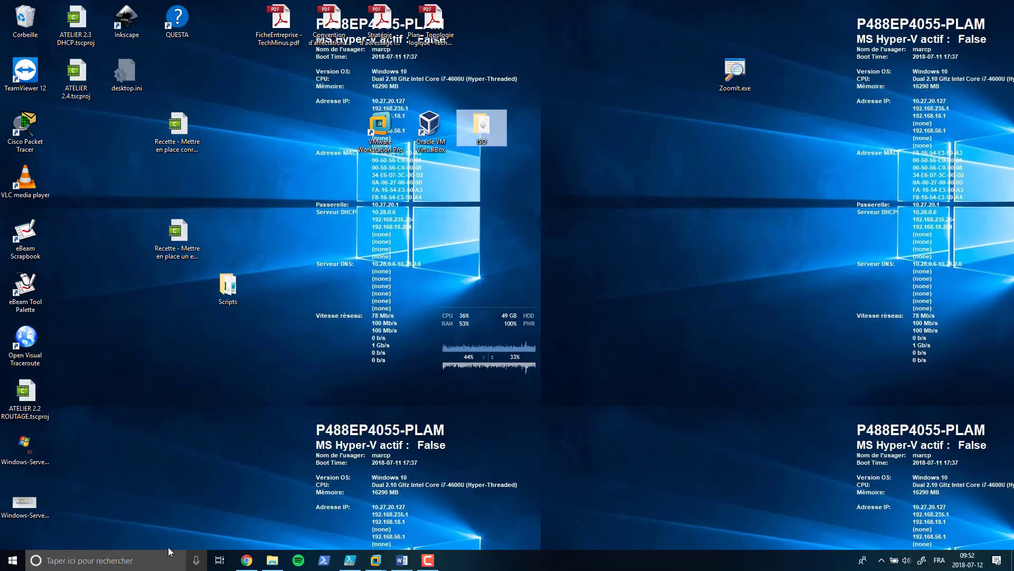
Step: Extract pfSense-CE-2.4.3-RELEASE-amd64.iso.gz in Téléchargements with 7-Zip 'Extraire Ici', then open a new Chrome tab
left_click(272, 560)
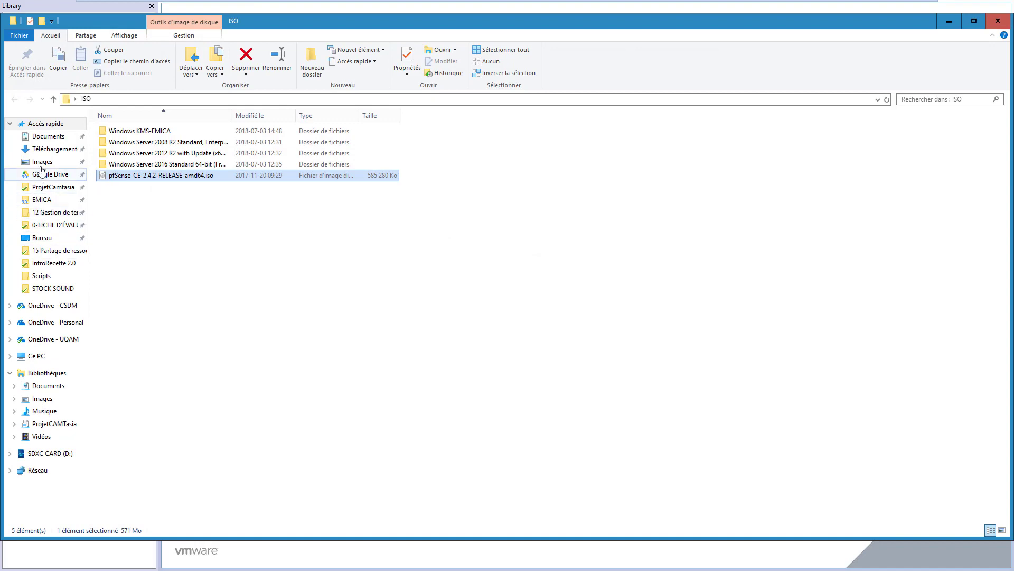
left_click(55, 149)
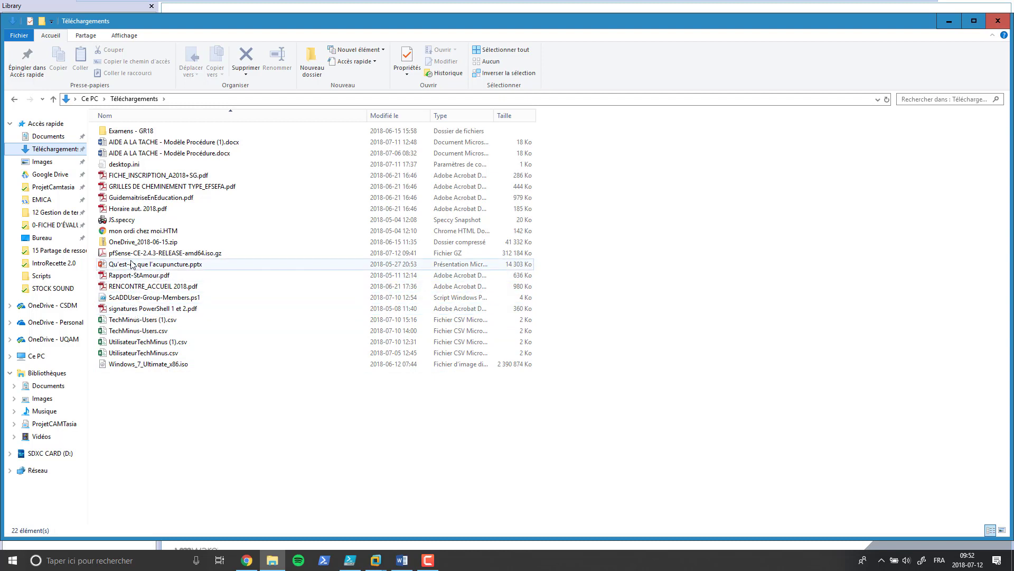
left_click(114, 253)
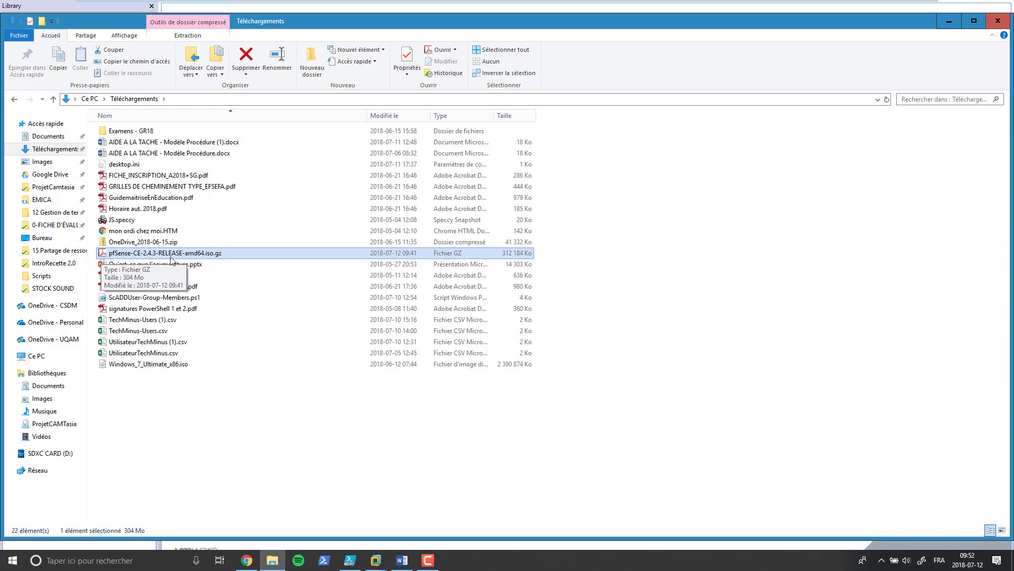
right_click(227, 253)
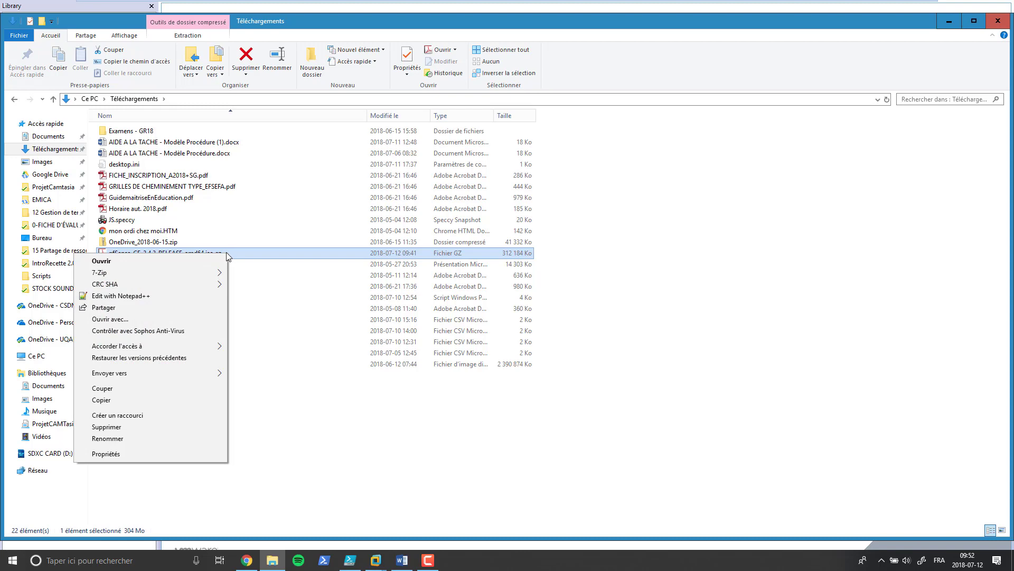
mouse_move(214, 274)
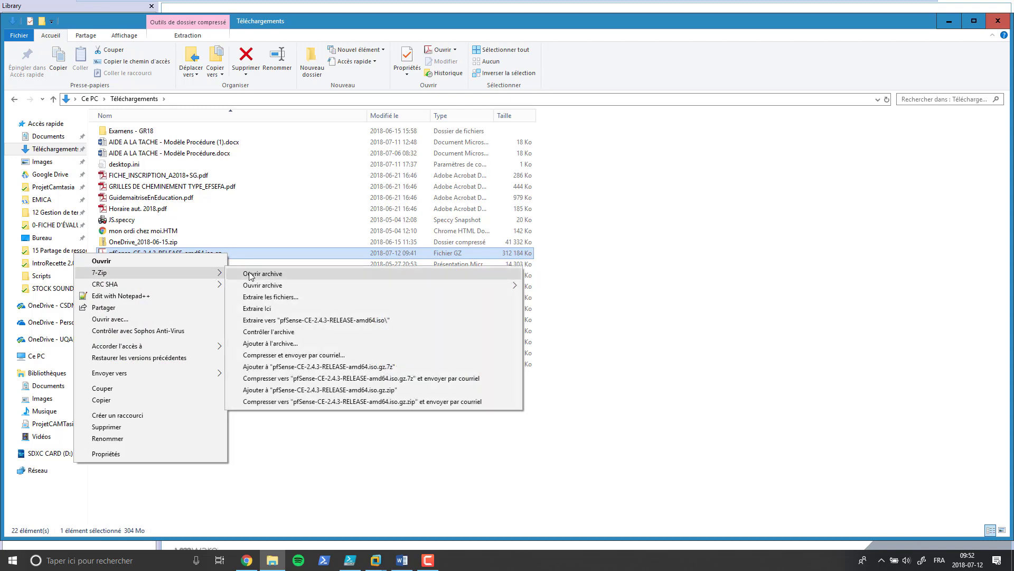
left_click(268, 314)
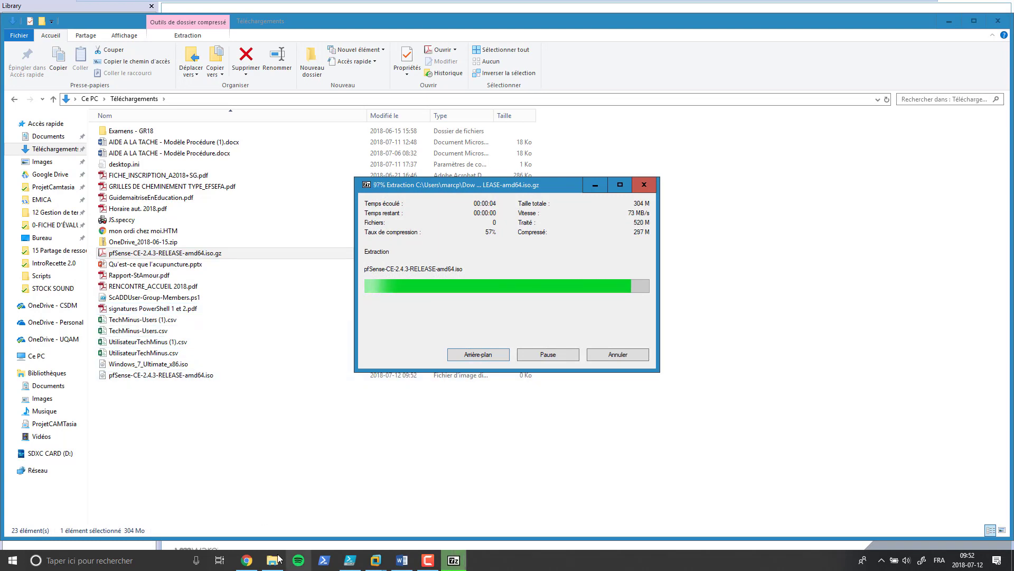
left_click(247, 560)
key("ctrl+t")
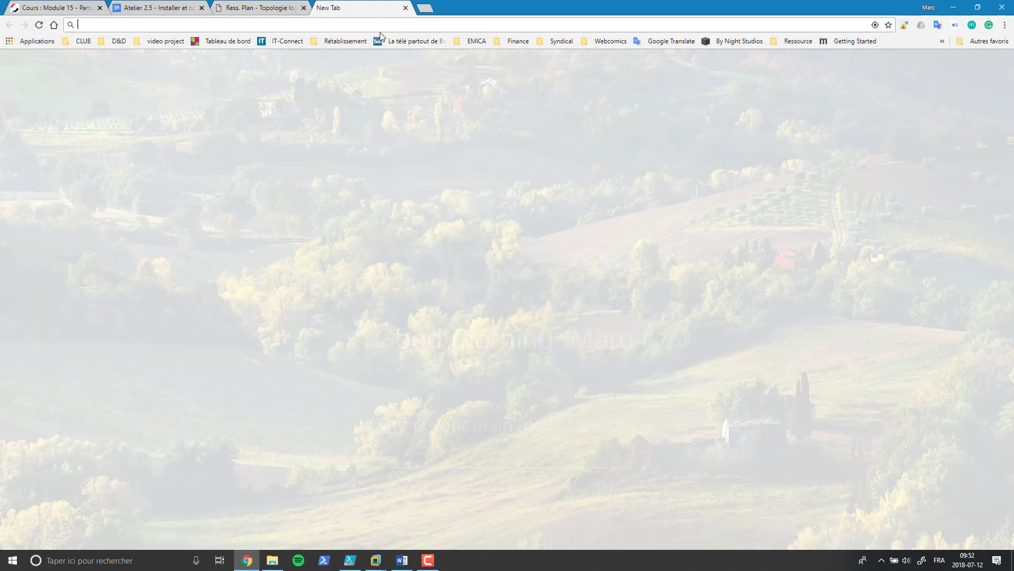
Step: Search Google for 'pfsense' and go to the pfSense download page
type("pfsense")
key("Return")
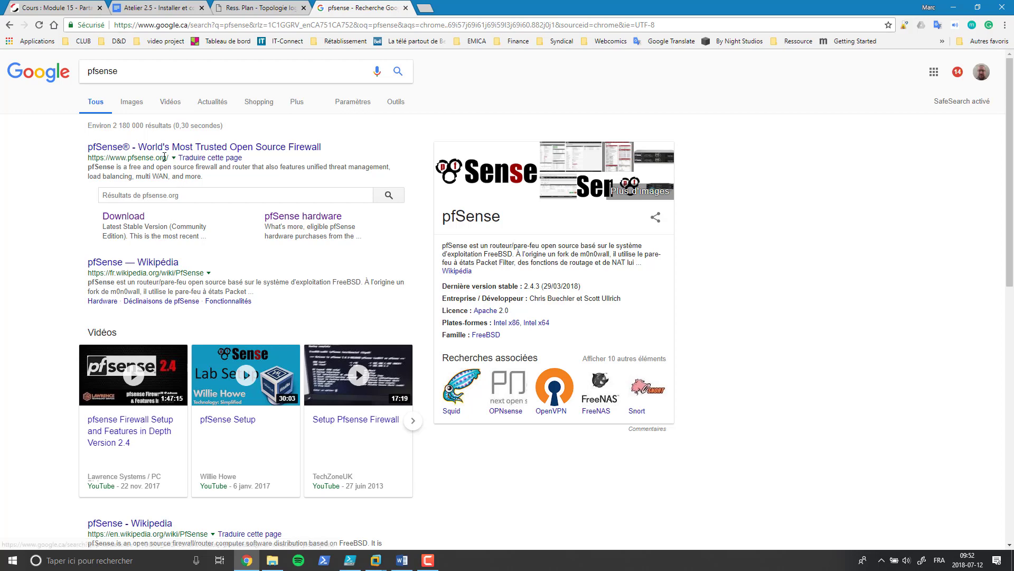
left_click(135, 217)
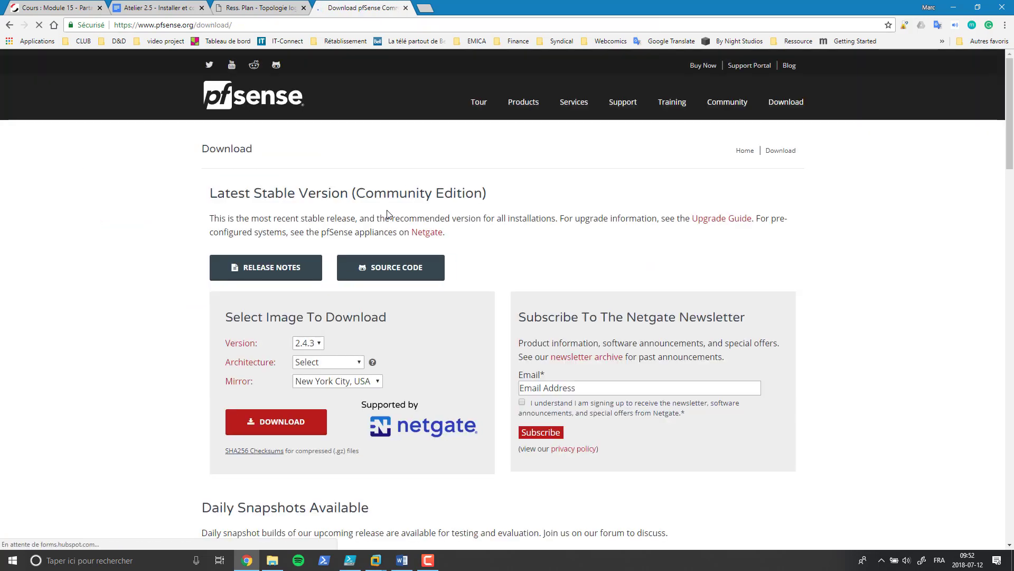
Step: Select version 2.4.3, AMD64 (64-bit) architecture and the CD Image (ISO) Installer
left_click(319, 345)
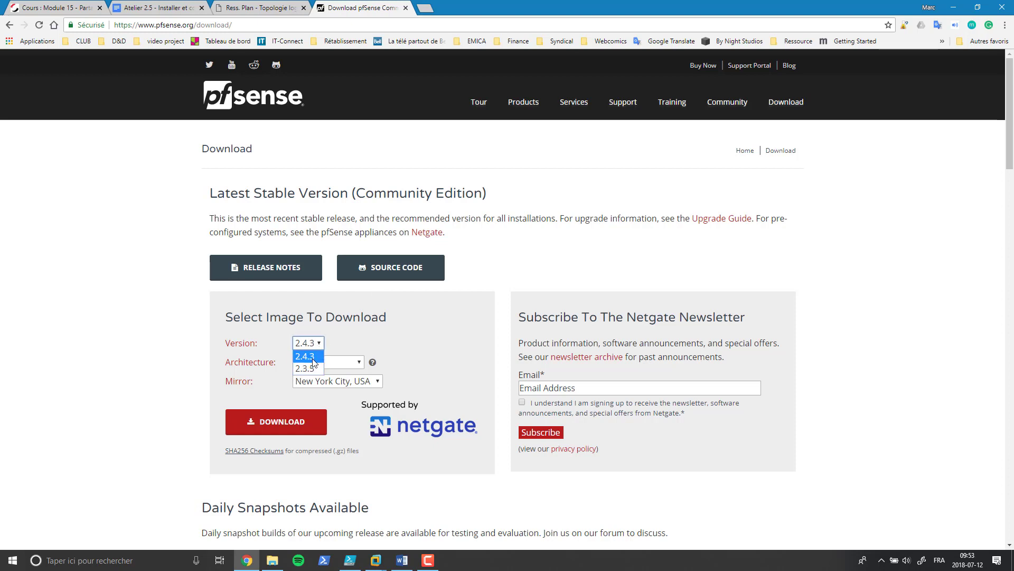
left_click(313, 359)
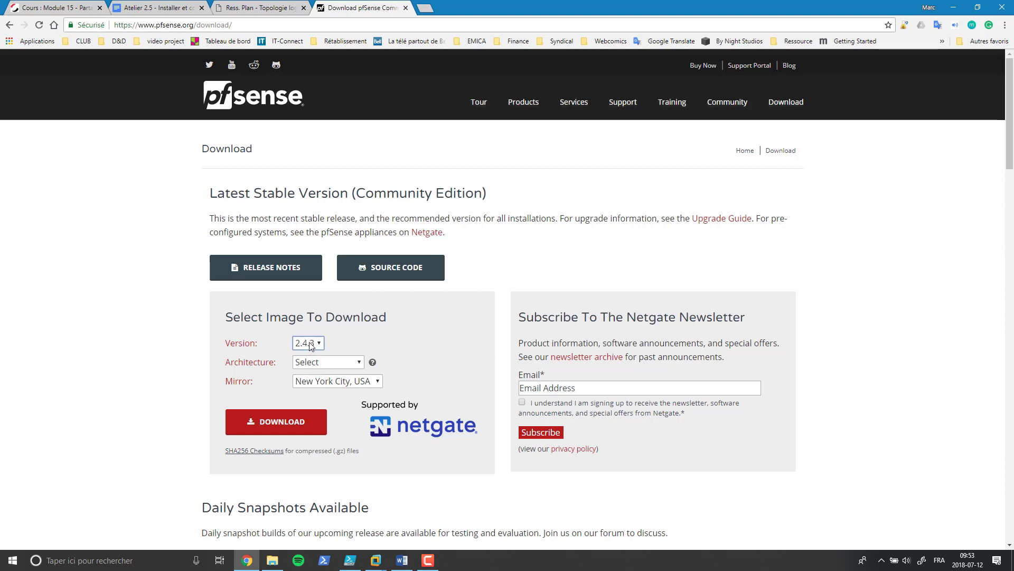
left_click(319, 362)
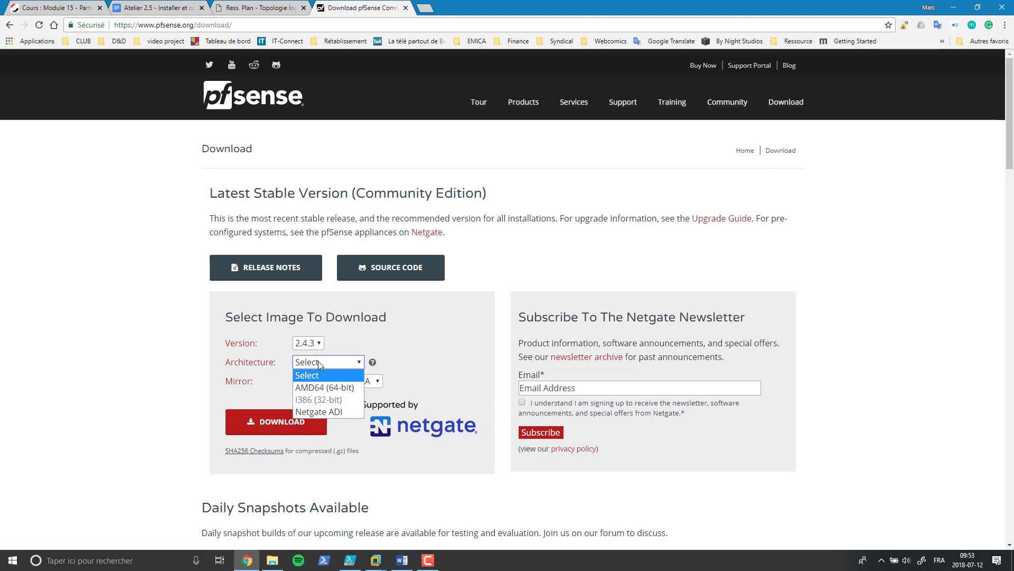
left_click(349, 388)
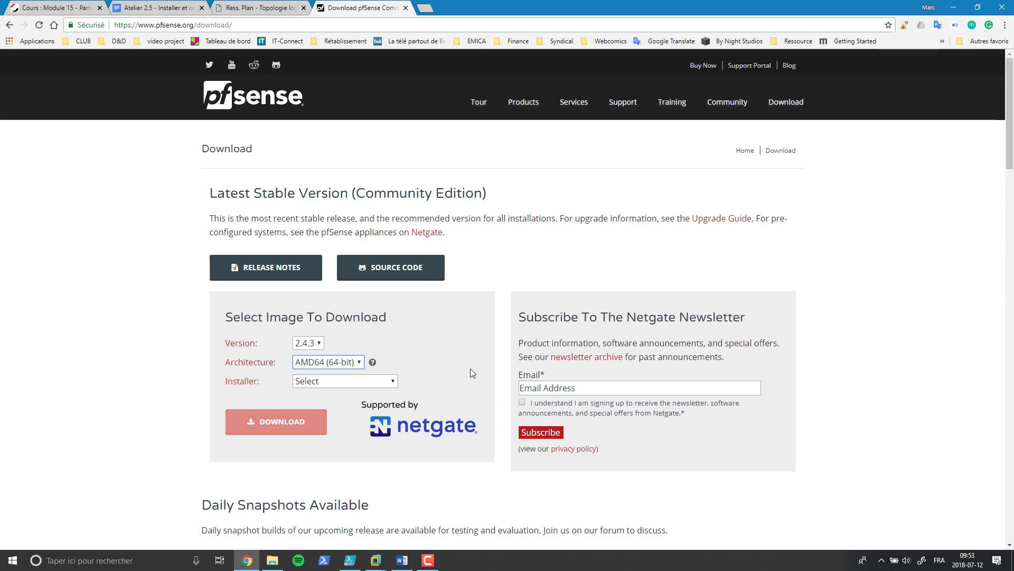
left_click(331, 382)
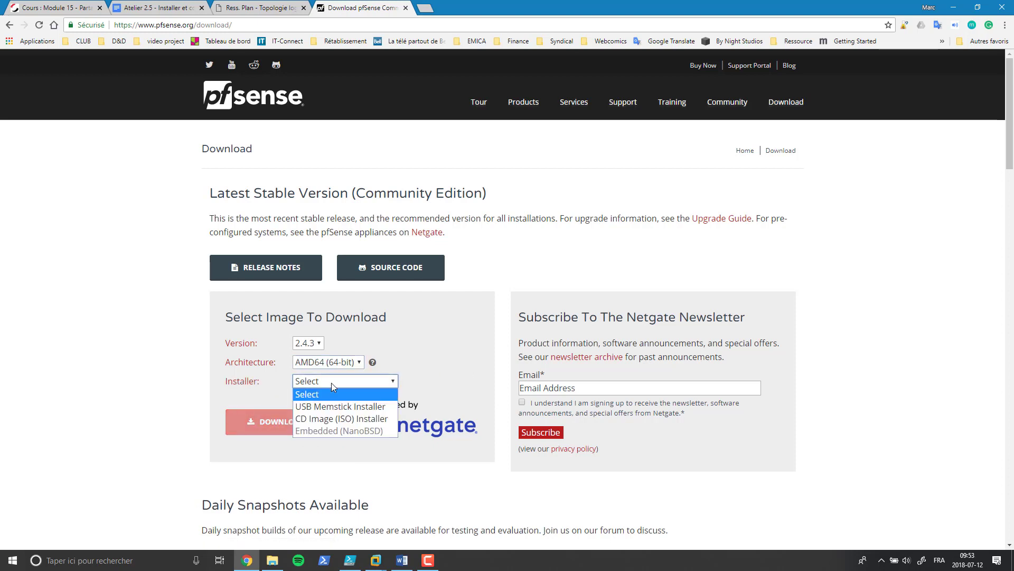
left_click(377, 420)
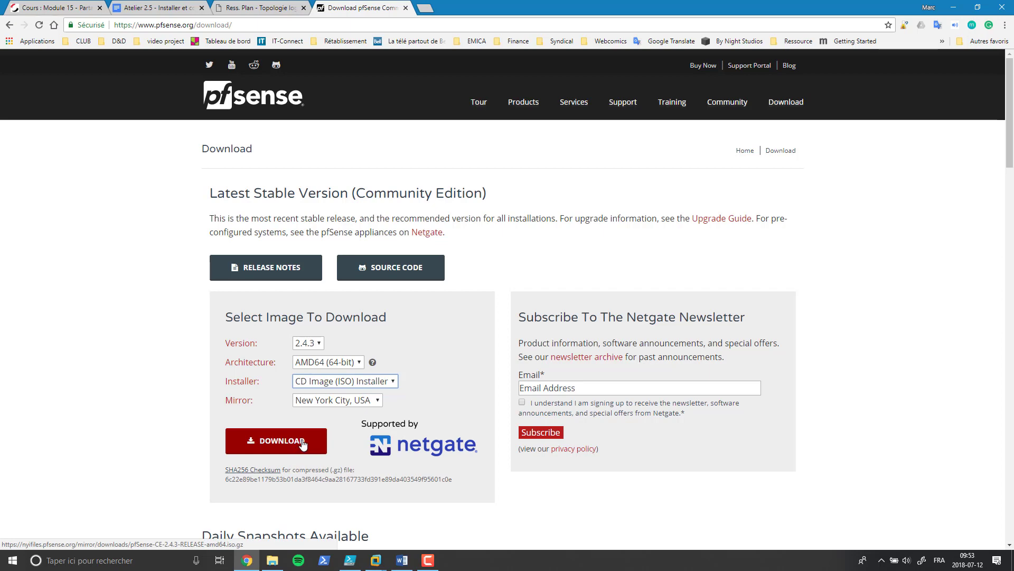
Step: Close the download page and copy the extracted pfSense-CE-2.4.3-RELEASE-amd64.iso in File Explorer
left_click(405, 8)
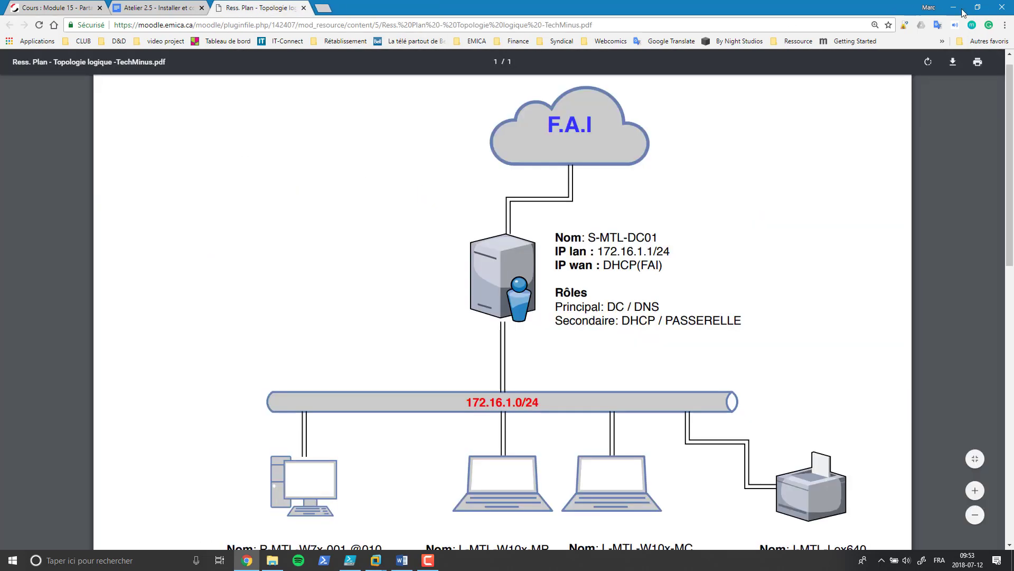
left_click(963, 11)
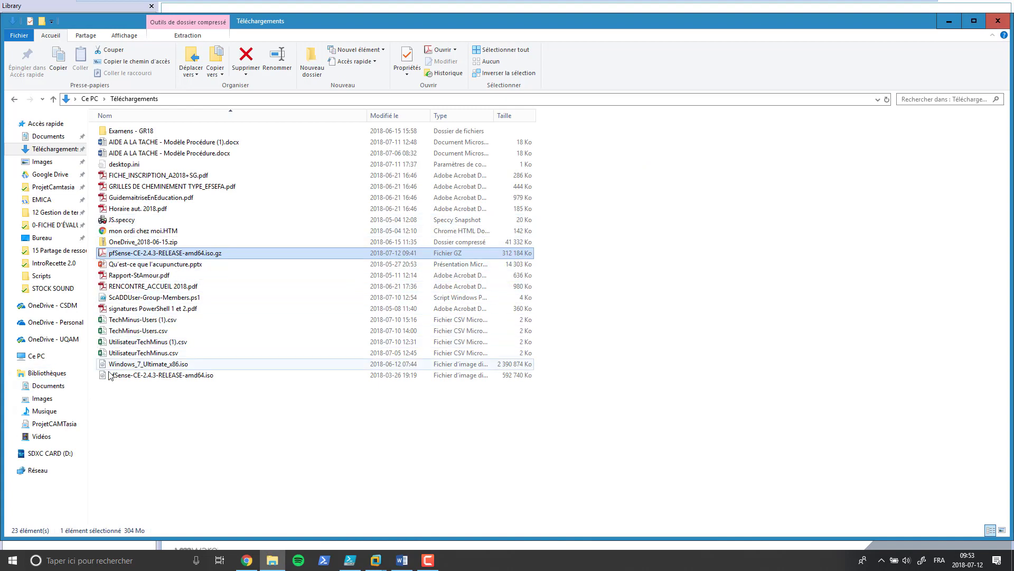
left_click(149, 376)
key("ctrl+c")
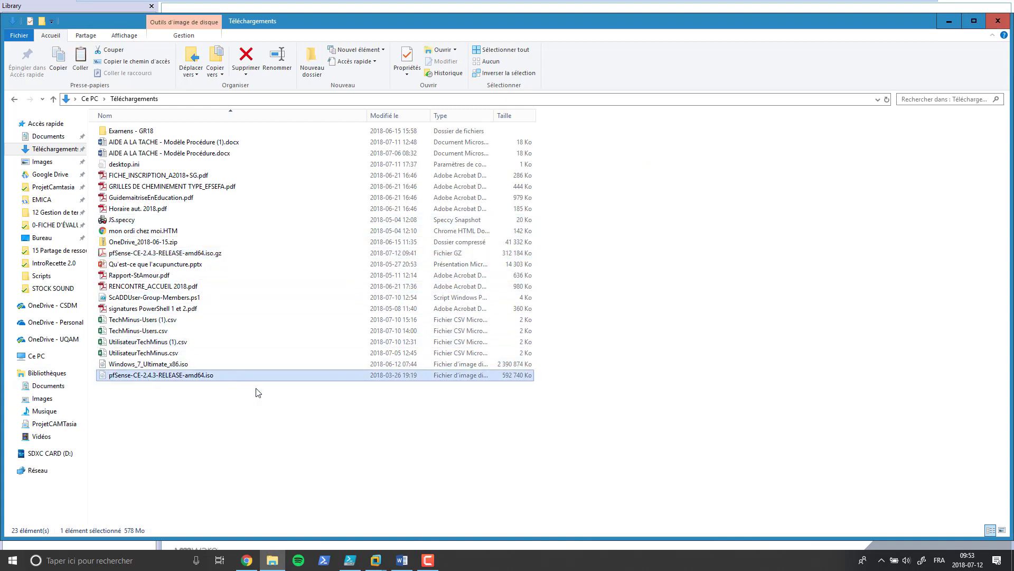
Step: In the desktop ISO folder, delete the old pfSense 2.4.2 ISO and paste the 2.4.3 ISO
left_click(949, 21)
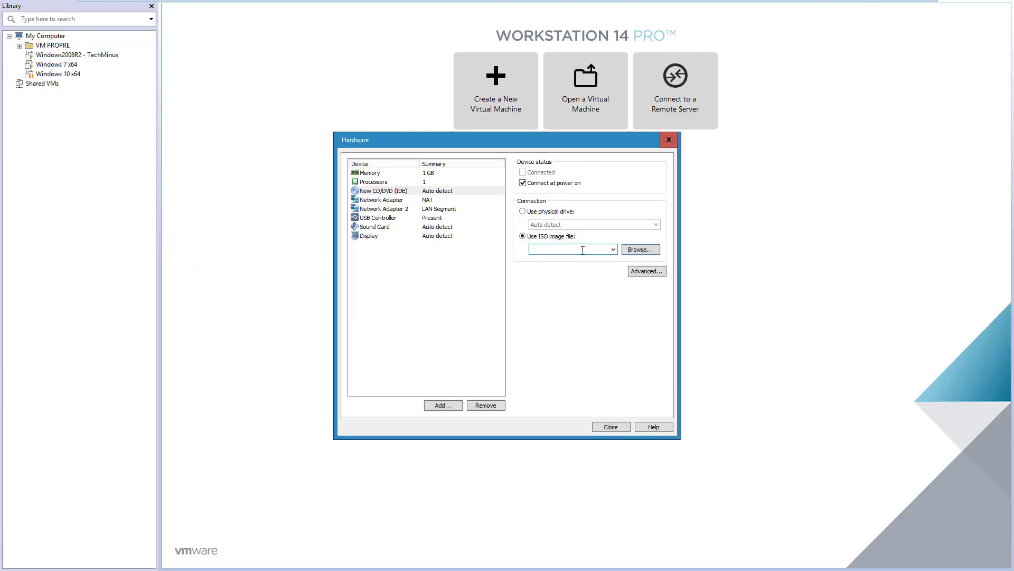
key("super+d")
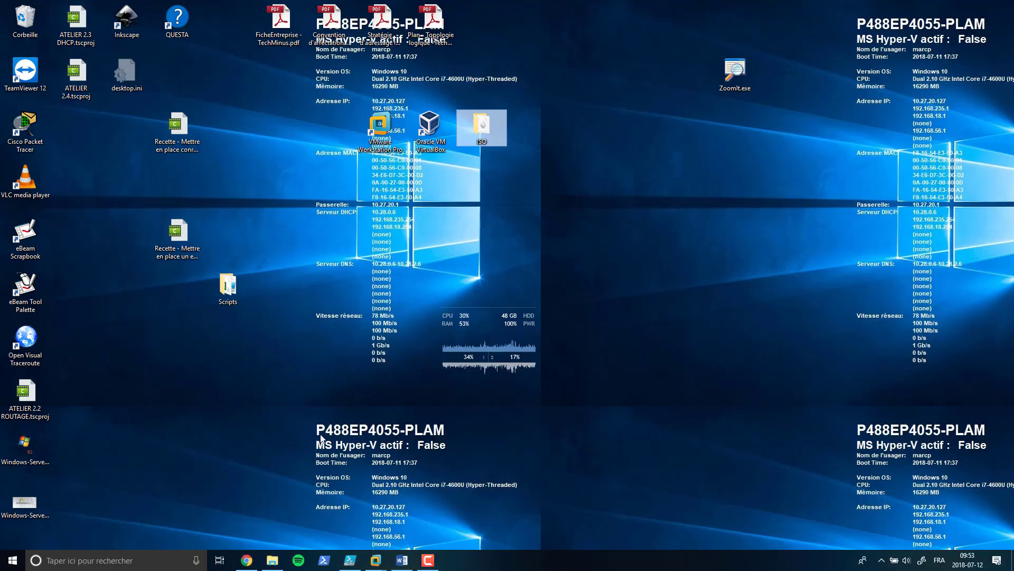
double_click(480, 124)
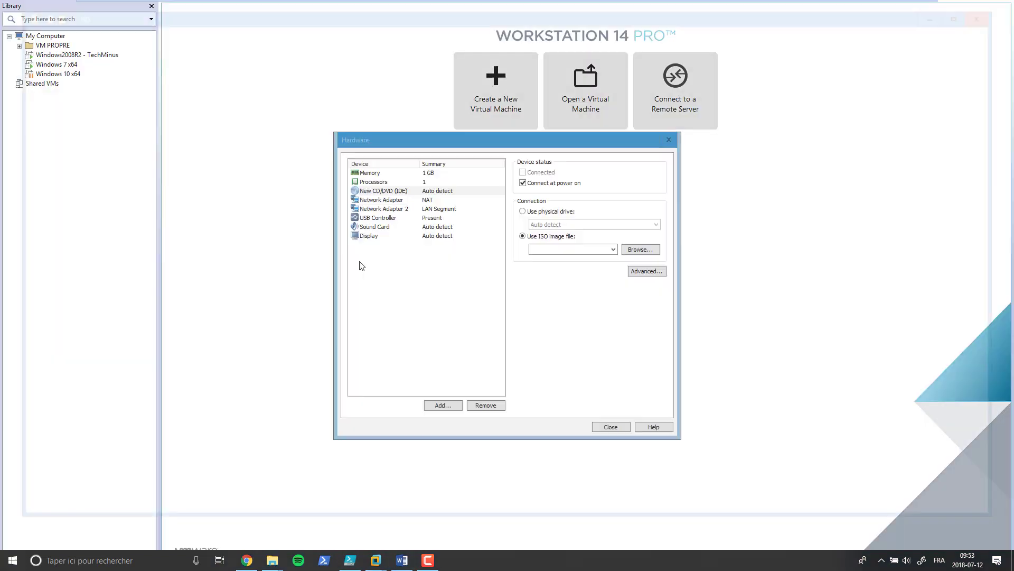
left_click(159, 164)
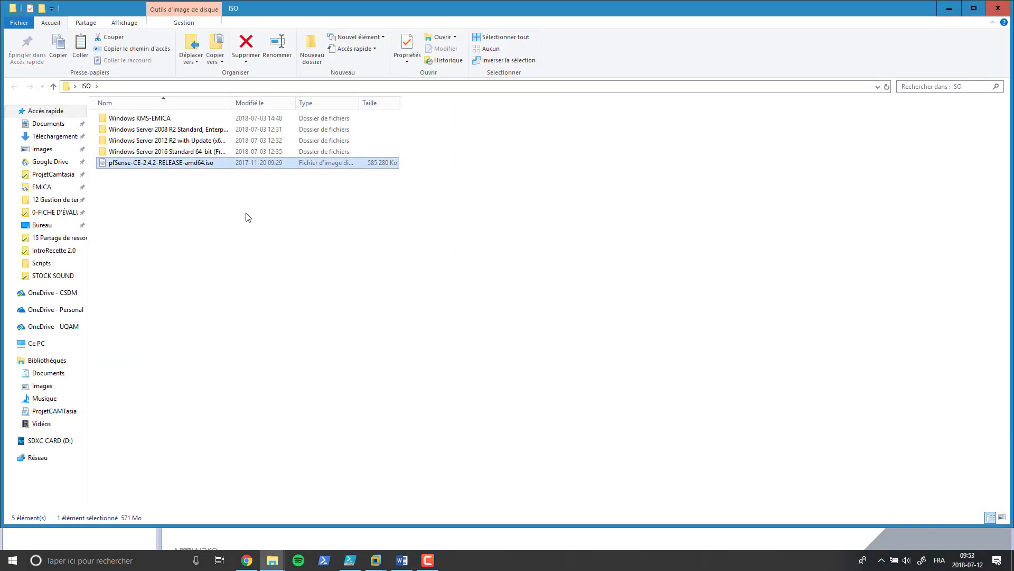
key("Delete")
right_click(153, 185)
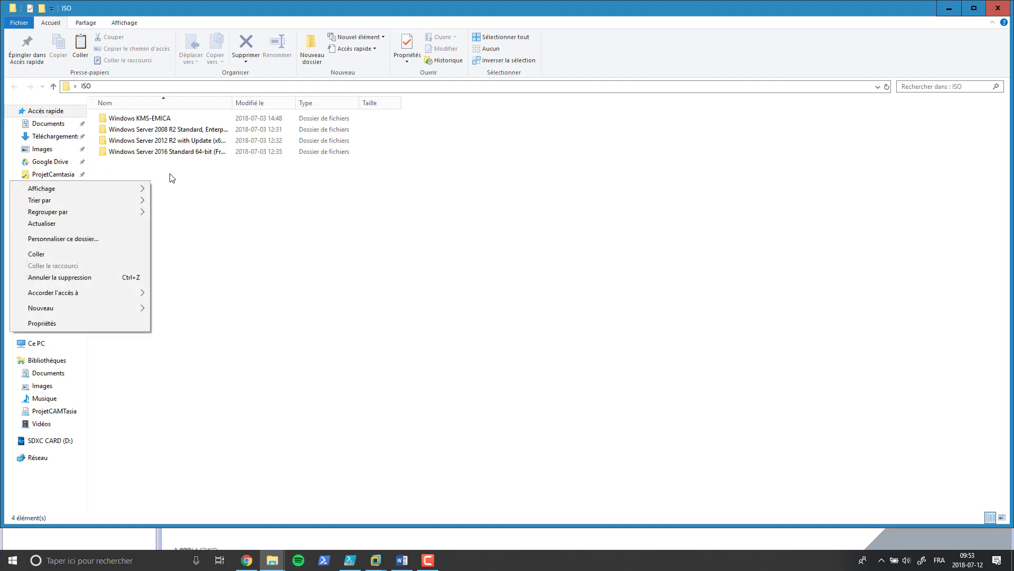
left_click(79, 254)
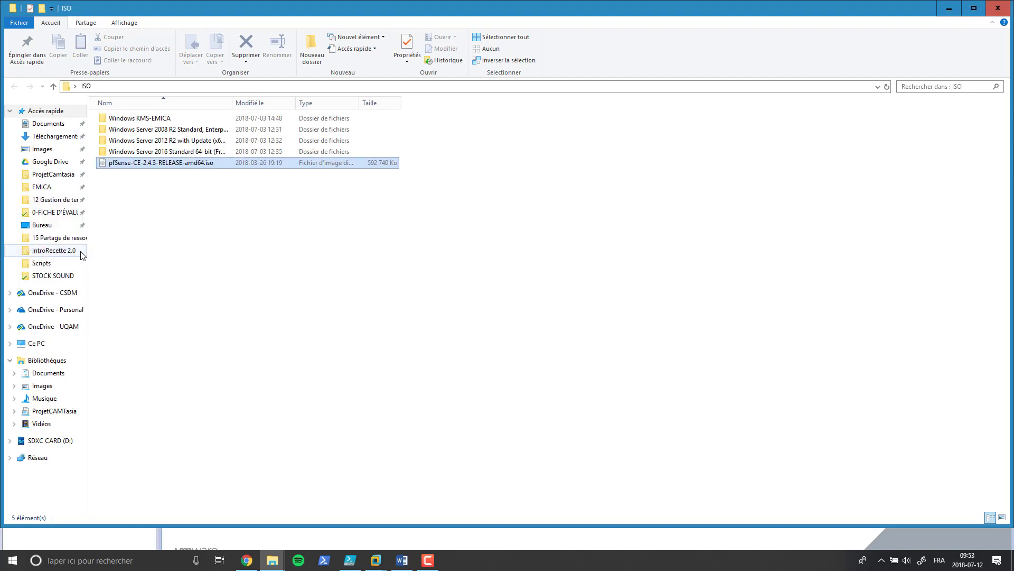
Step: Set the new VM's CD/DVD to the pfSense 2.4.3 ISO from the ISO folder and finish the wizard
left_click(1005, 9)
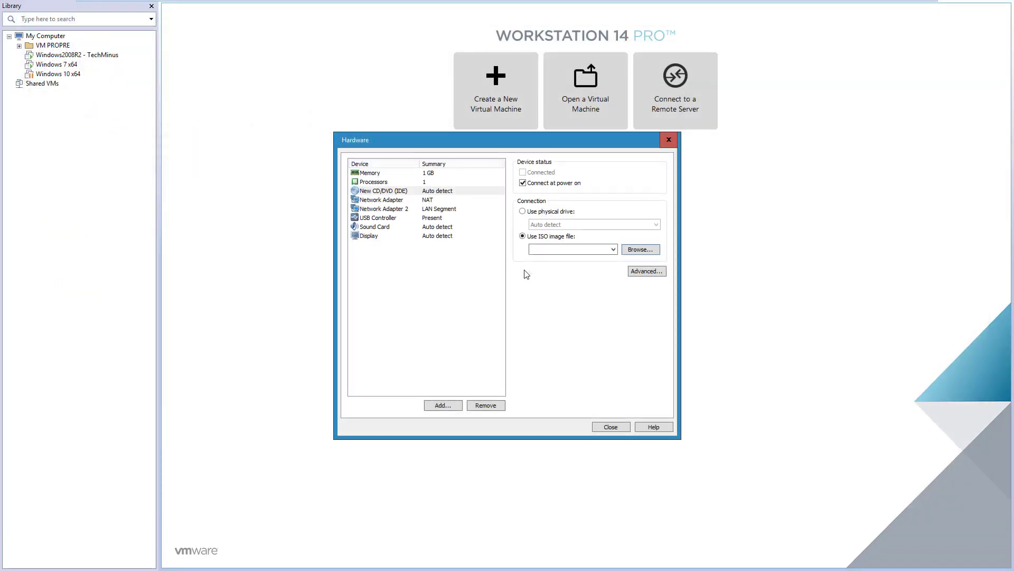
left_click(626, 249)
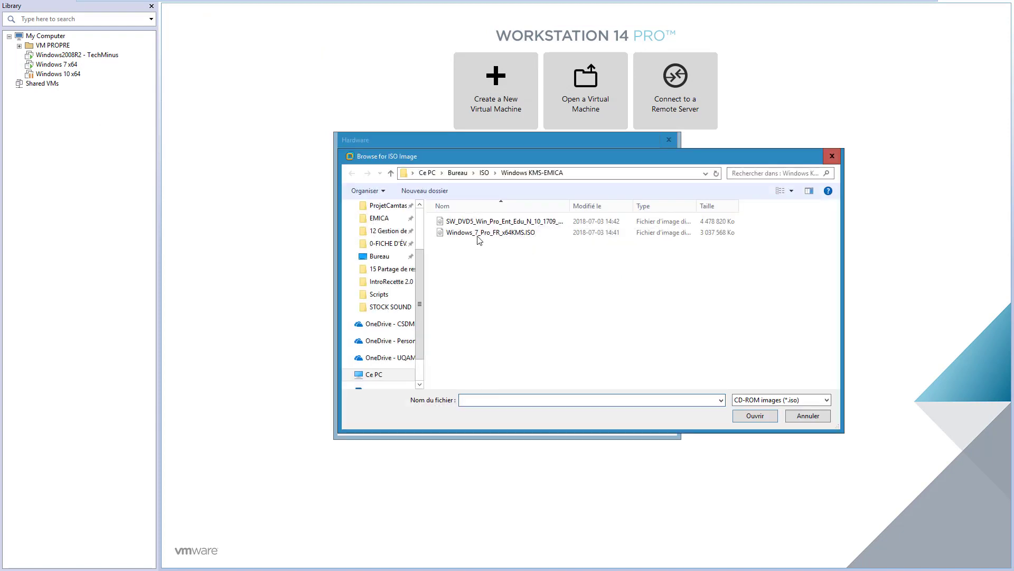
left_click(484, 172)
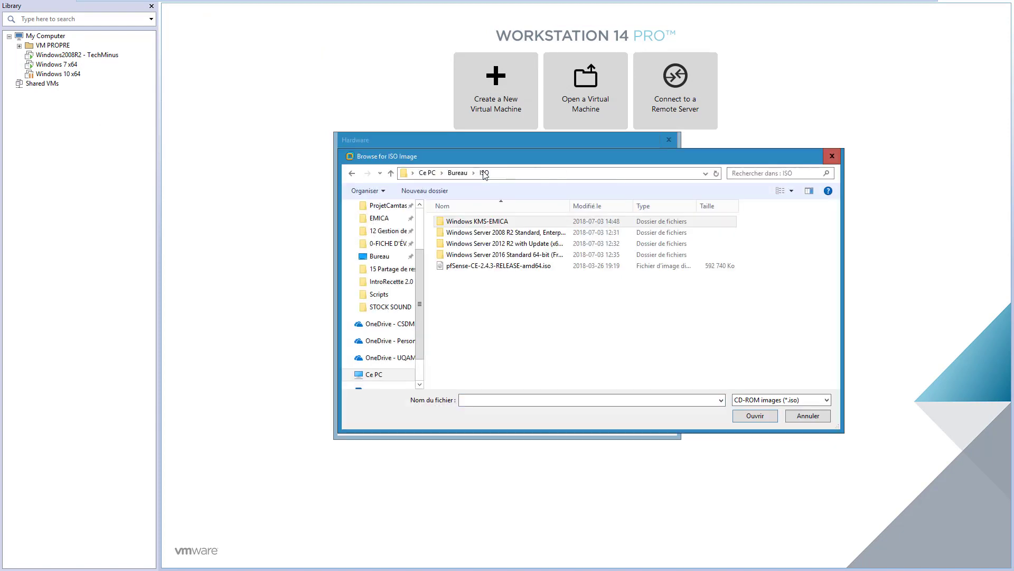
left_click(484, 266)
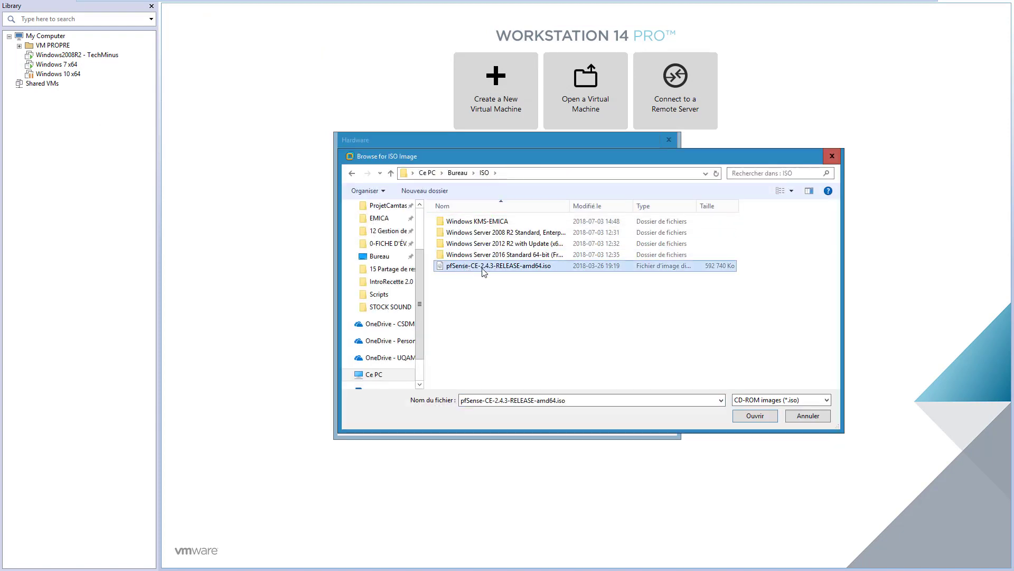
left_click(753, 415)
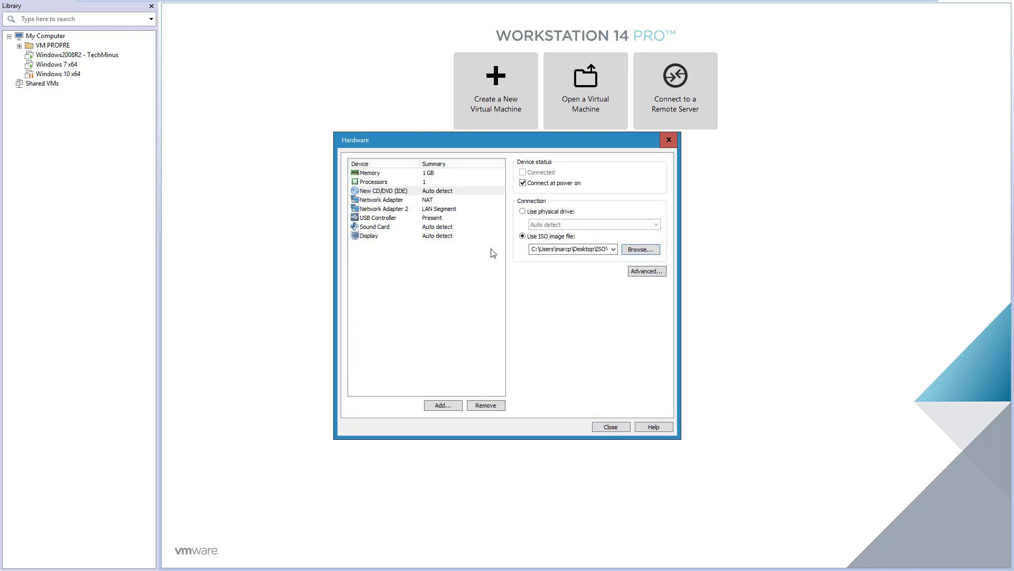
left_click(608, 427)
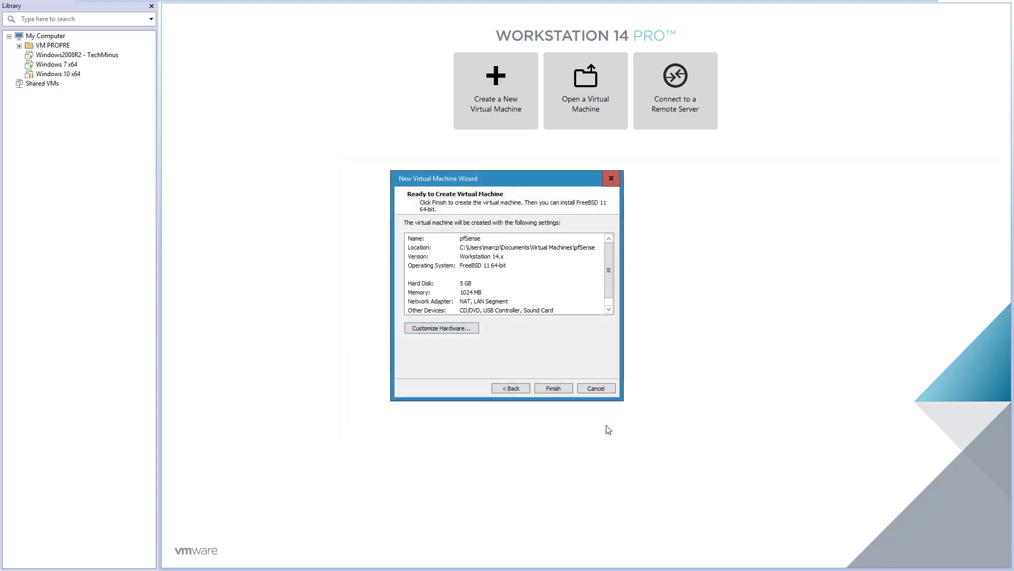
left_click(553, 389)
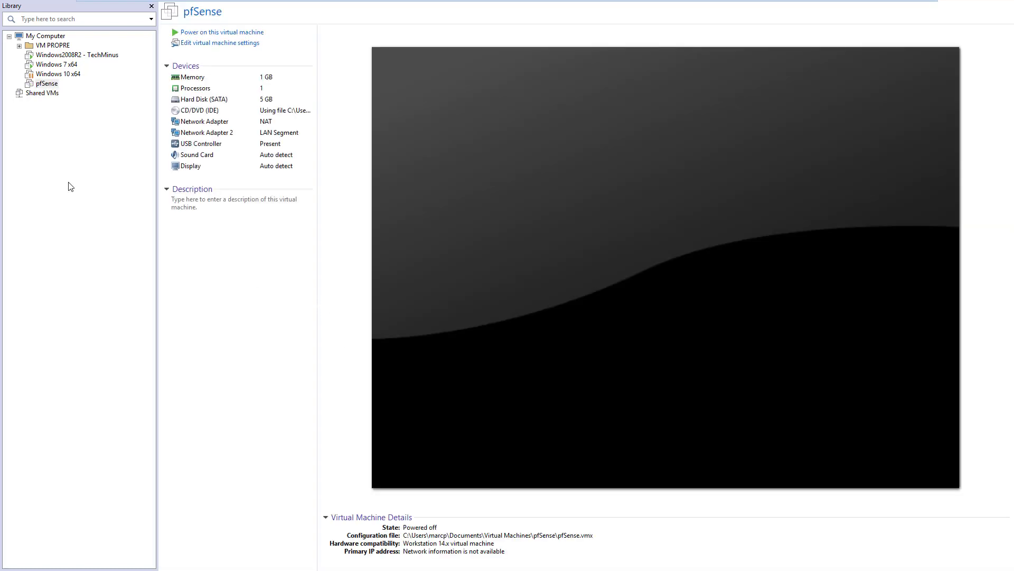
Step: Power on the pfSense virtual machine to boot the installer
left_click(212, 32)
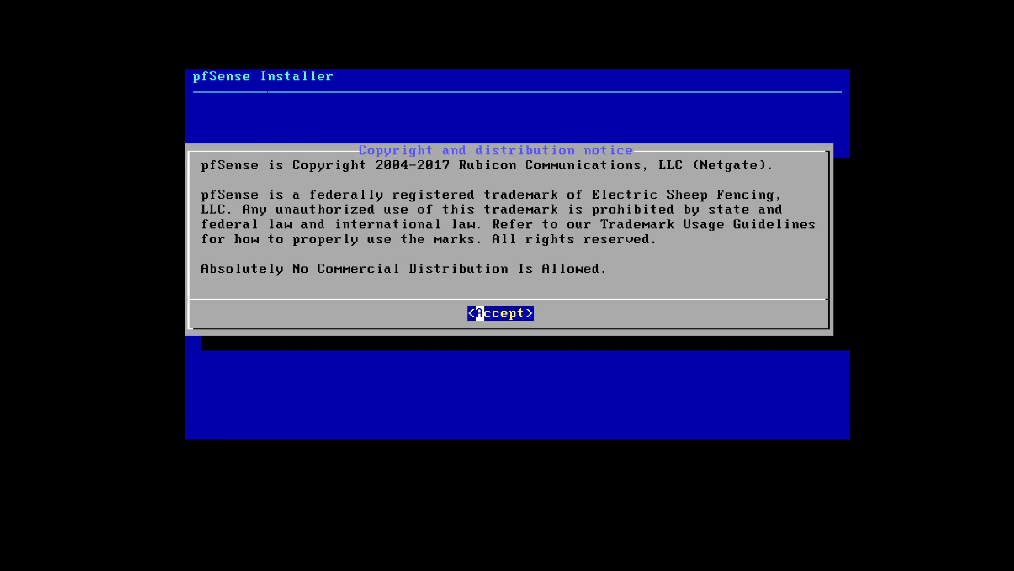
Step: Accept the notice, choose Install, keep the default keymap, and use Auto (UFS) partitioning
key("Return")
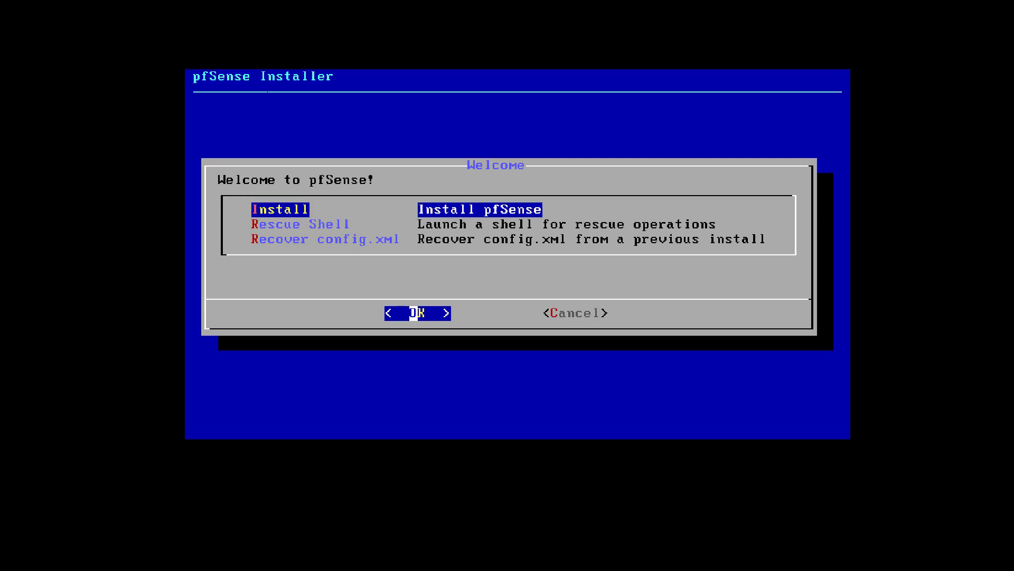
key("Return")
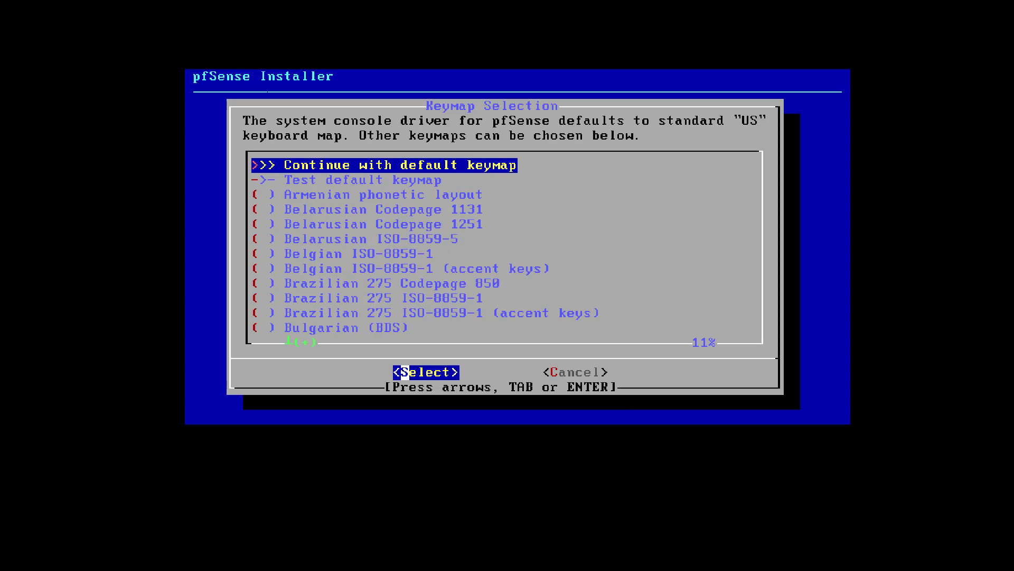
key("Return")
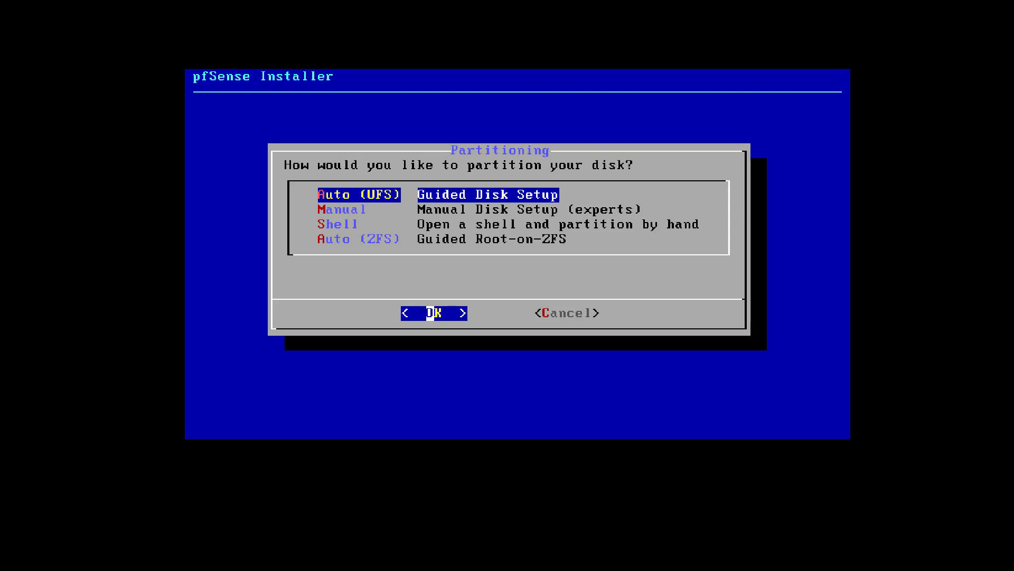
key("Return")
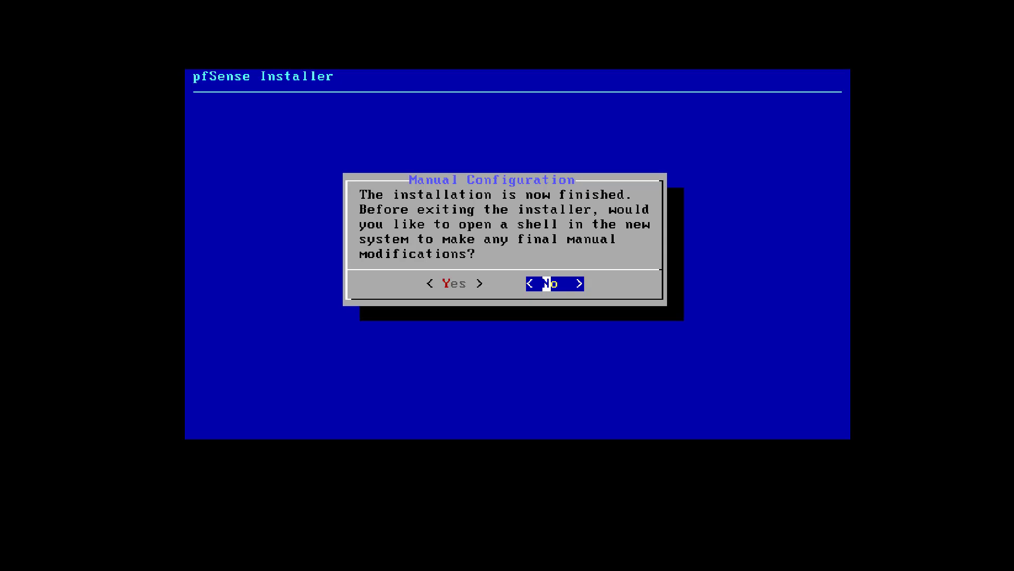
Step: Release input and bring up the pfSense VM's CD/DVD (IDE) settings under VM > Settings
key("ctrl+alt")
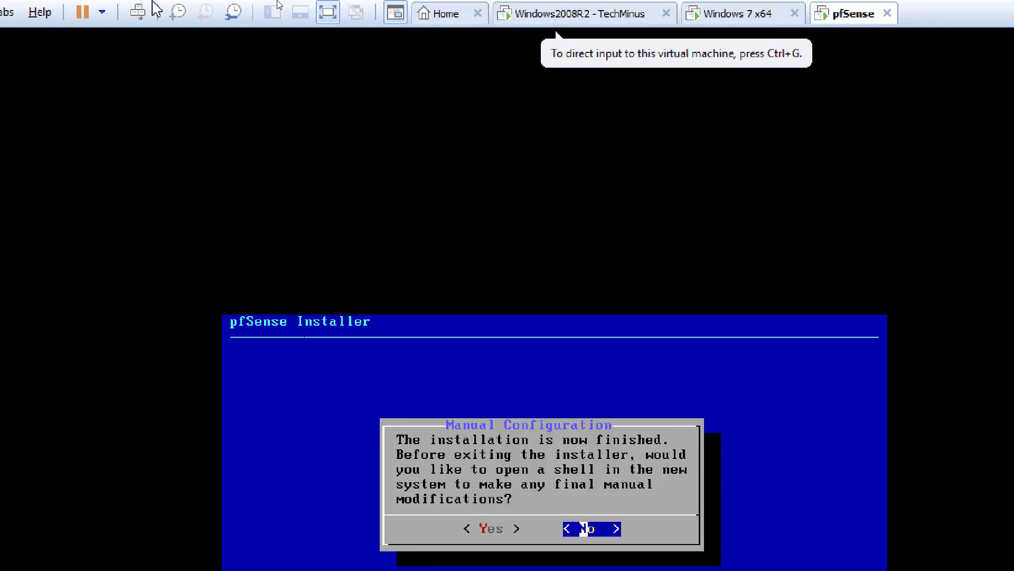
left_click(161, 11)
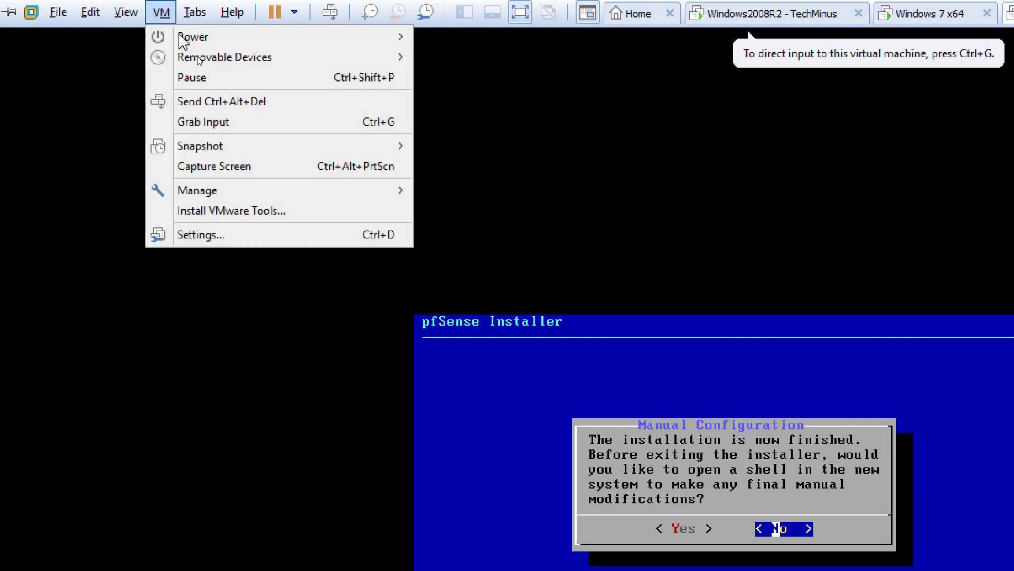
left_click(226, 240)
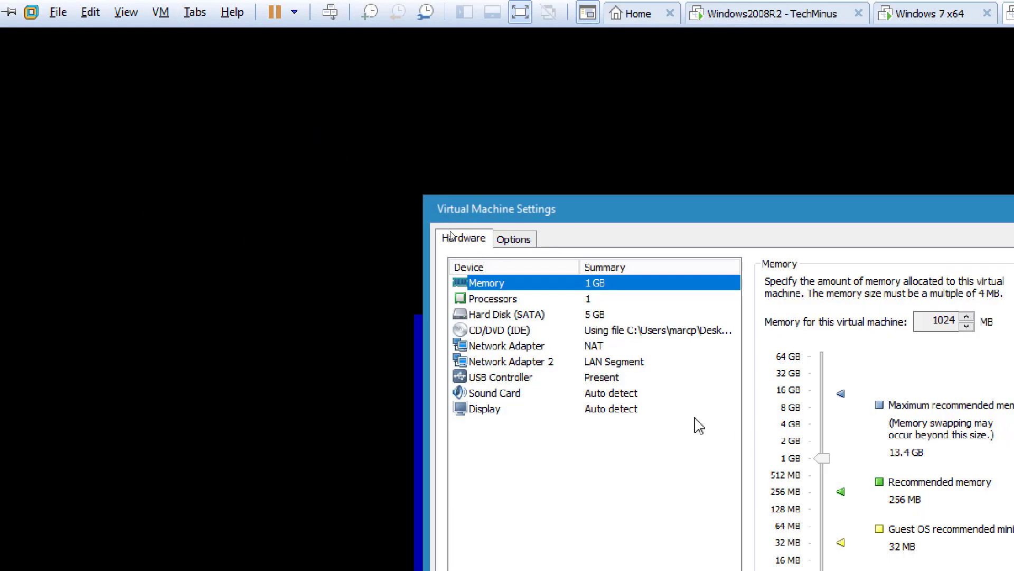
left_click(613, 319)
left_click(616, 330)
left_click_drag(724, 207, 561, 207)
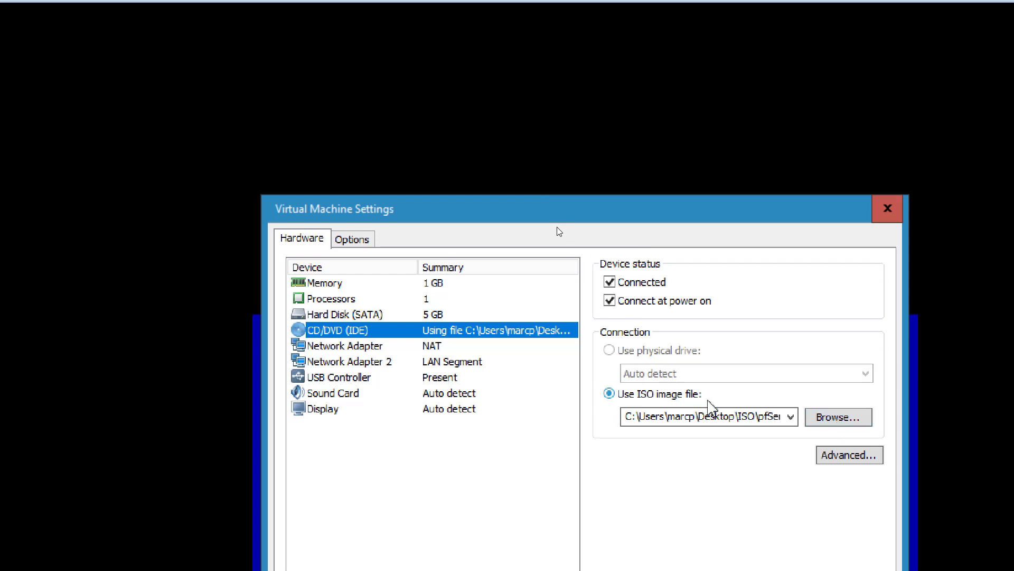
left_click(825, 418)
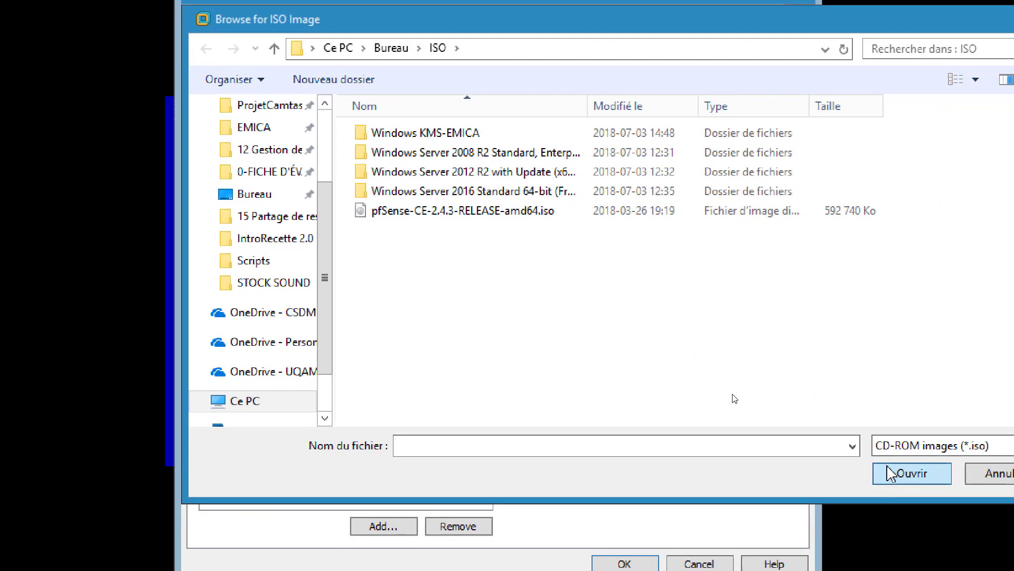
left_click(898, 474)
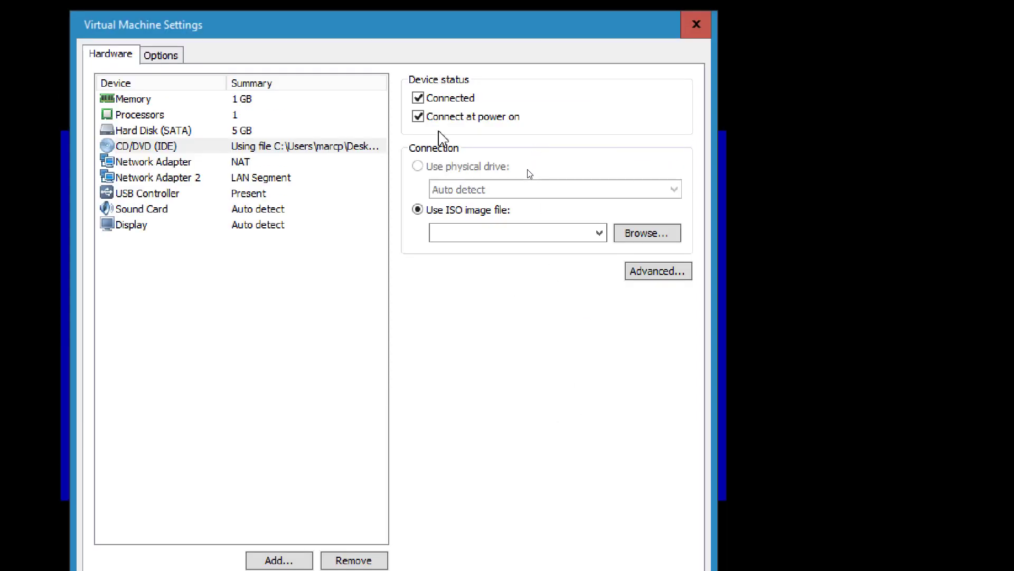
Step: Untick Connected and Connect at power on, switch to a recent Windows ISO, and override the CD-ROM lock
left_click(418, 116)
left_click(419, 98)
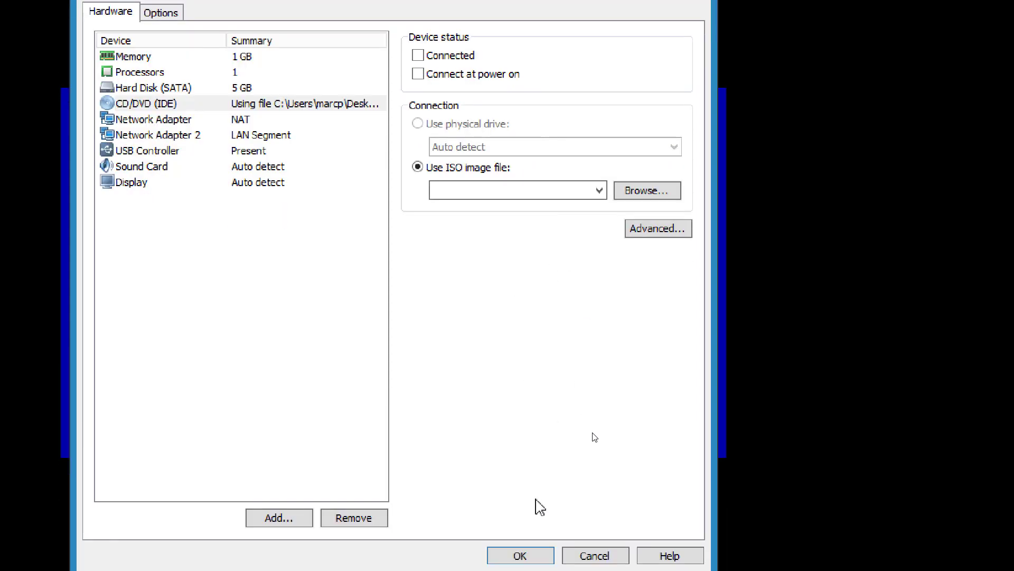
left_click(537, 494)
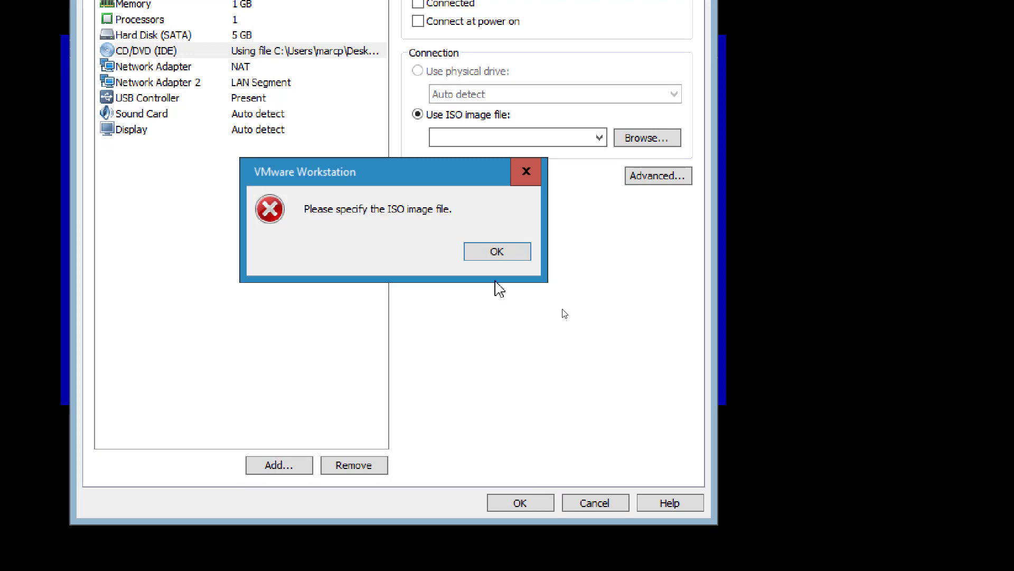
left_click(488, 252)
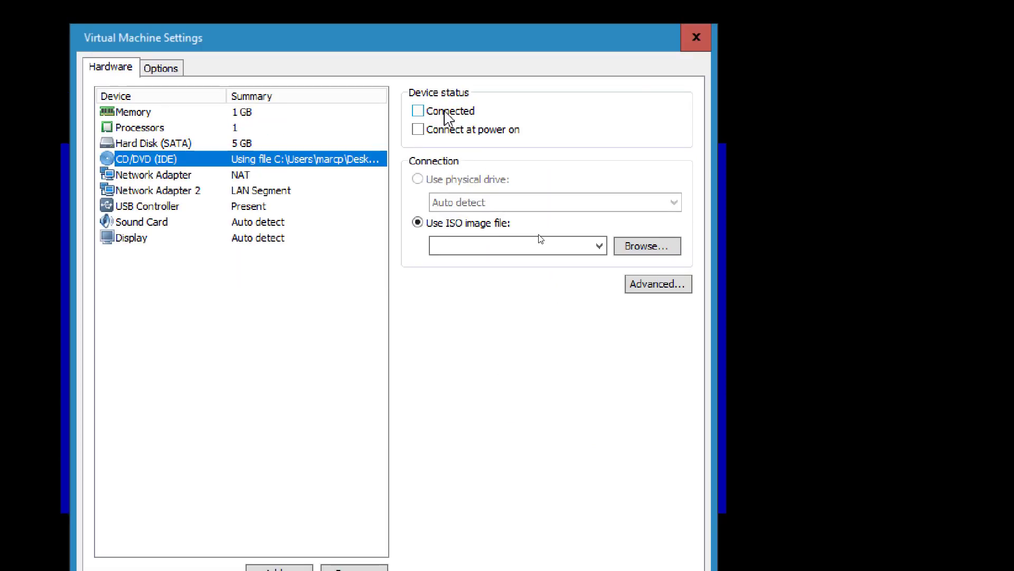
left_click(599, 137)
left_click(588, 275)
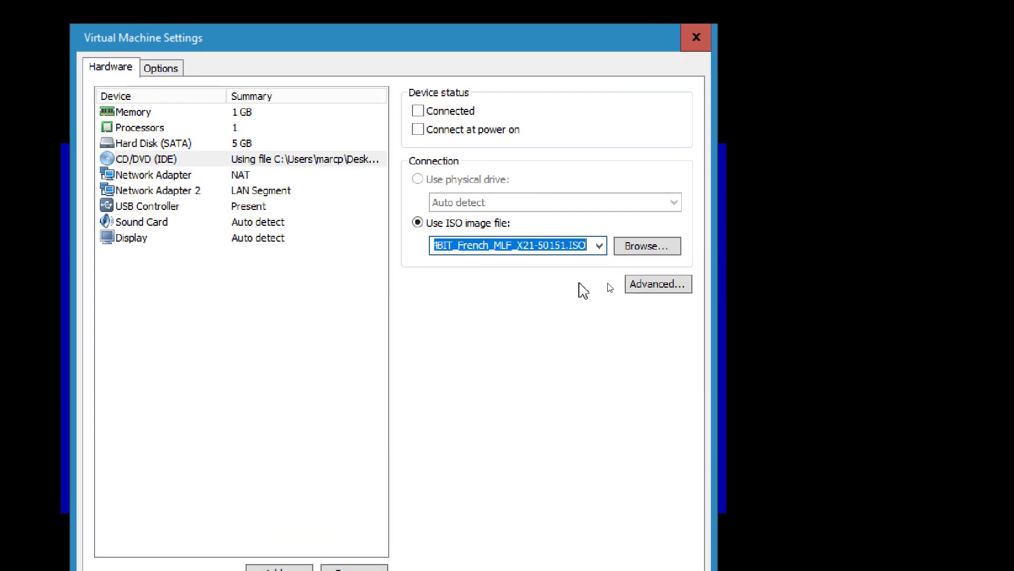
left_click(545, 436)
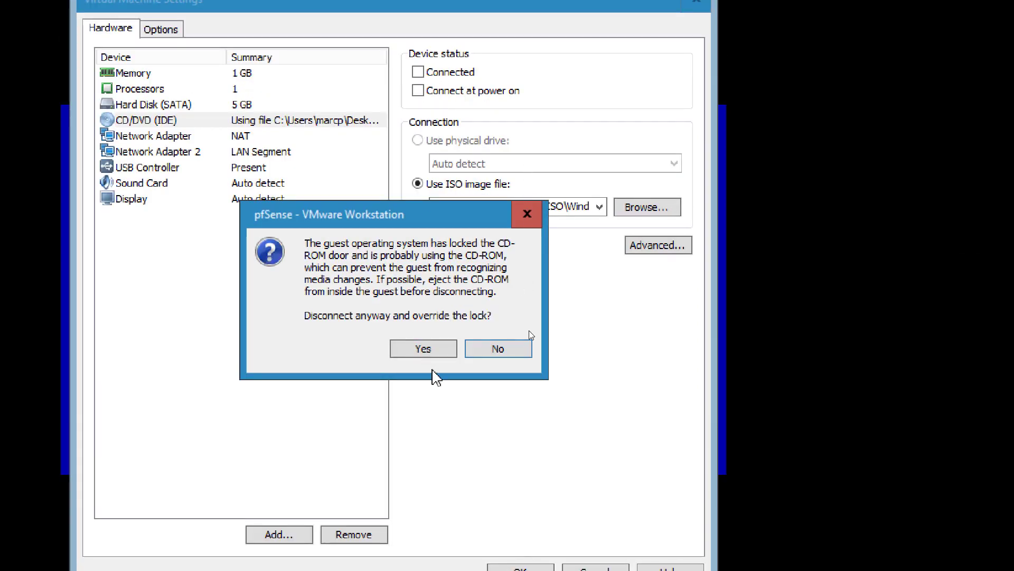
left_click(431, 352)
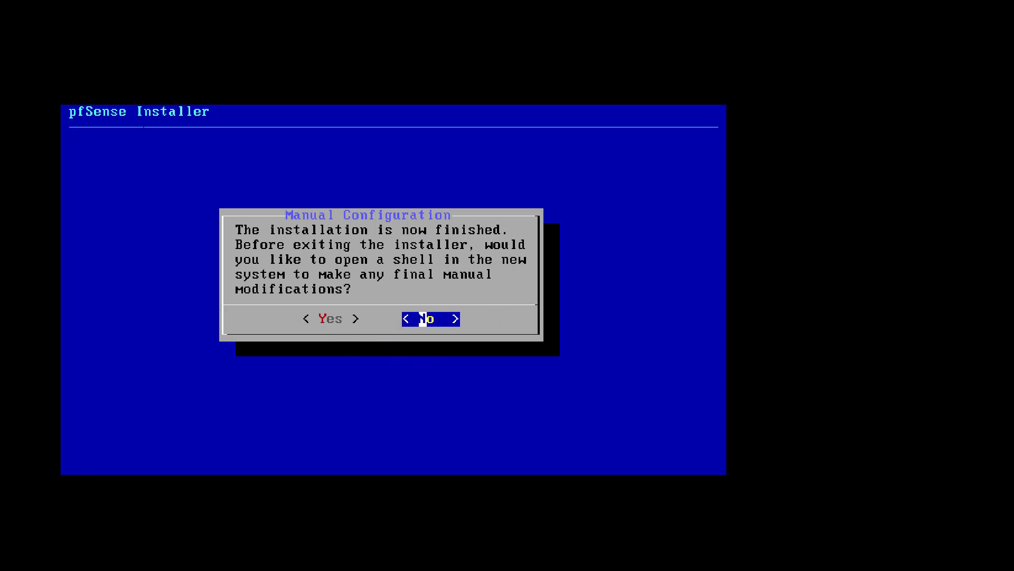
Step: Decline the final shell so the installer exits and pfSense reboots to its console menu
key("Return")
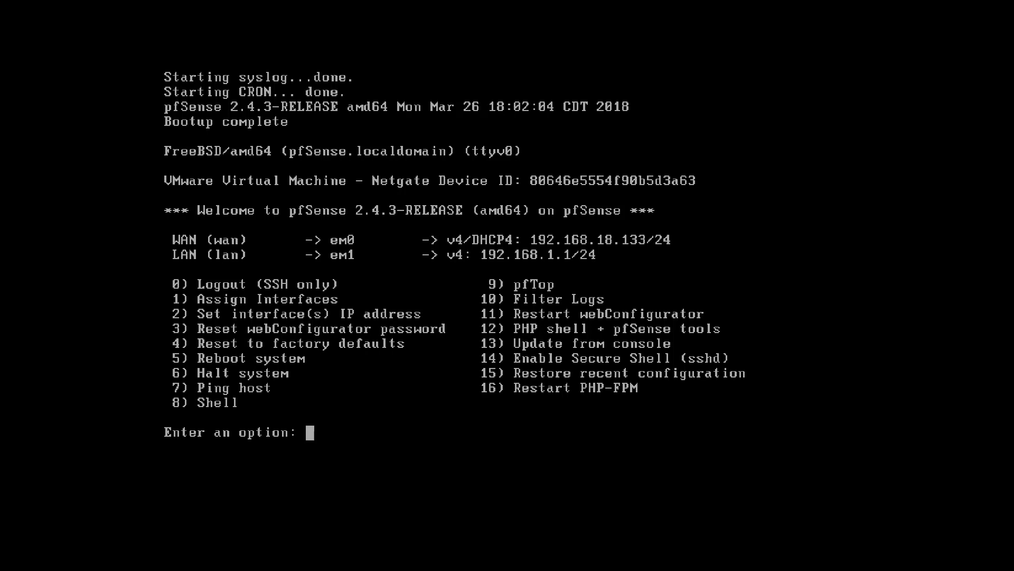
Step: Choose console option 2, interface 2 (LAN), and enter 172.16.1.254 as its IPv4 address
type("2")
key("Return")
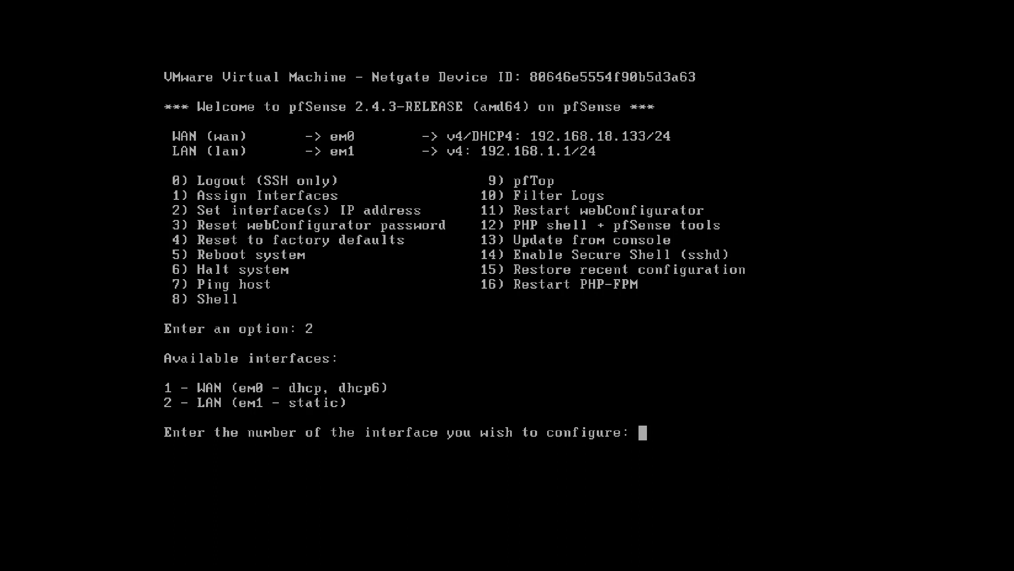
type("2")
key("Return")
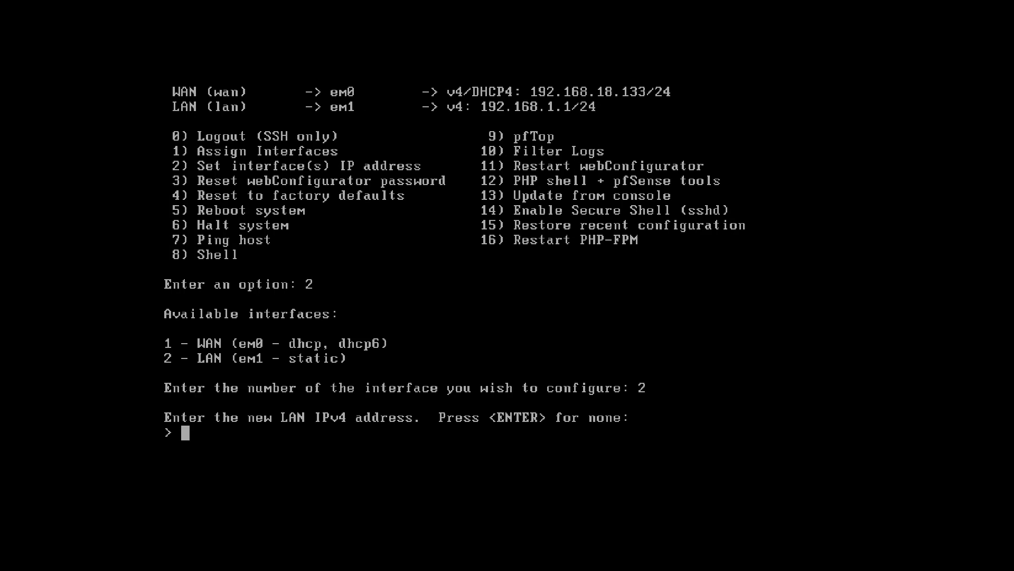
type("172.16.1.254")
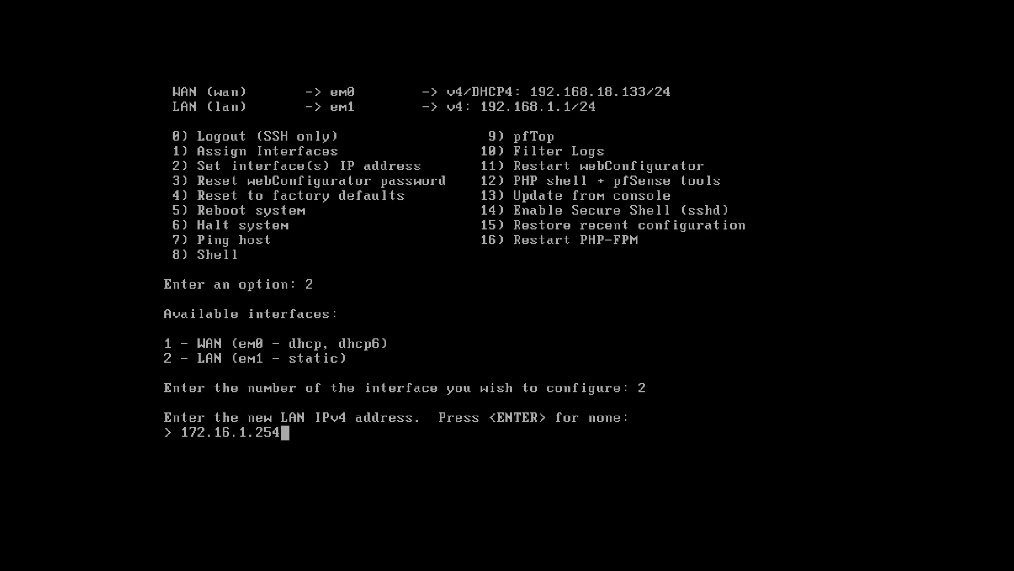
key("Return")
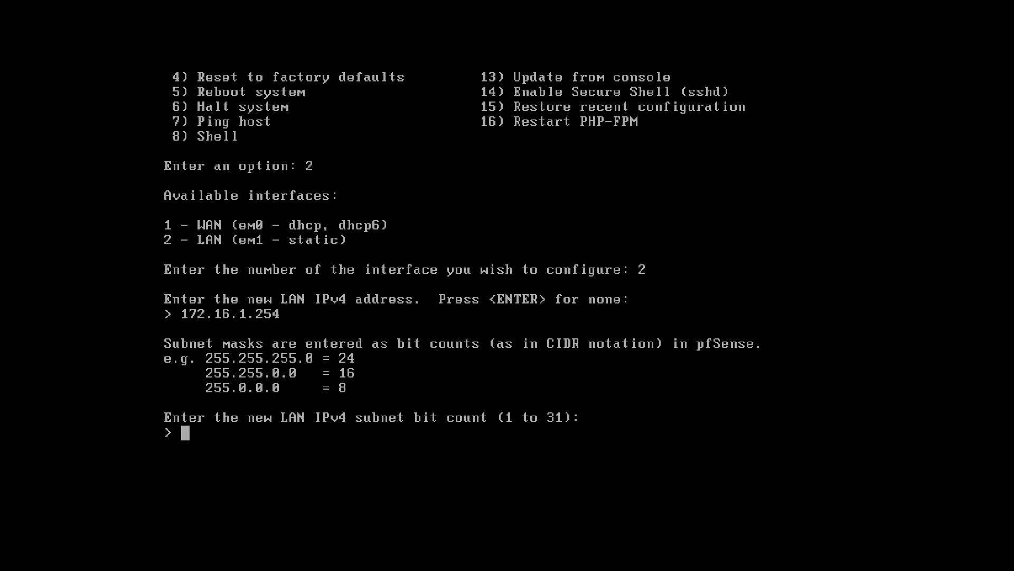
Step: Enter a 24-bit mask, skip the LAN gateway and IPv6 address, and answer n to DHCP
type("24")
key("Return")
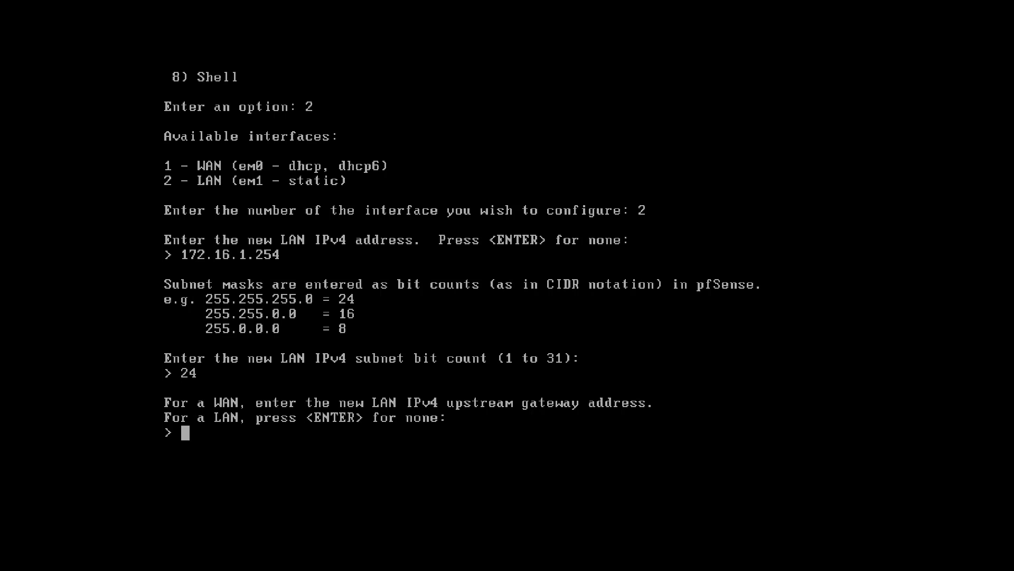
key("Return")
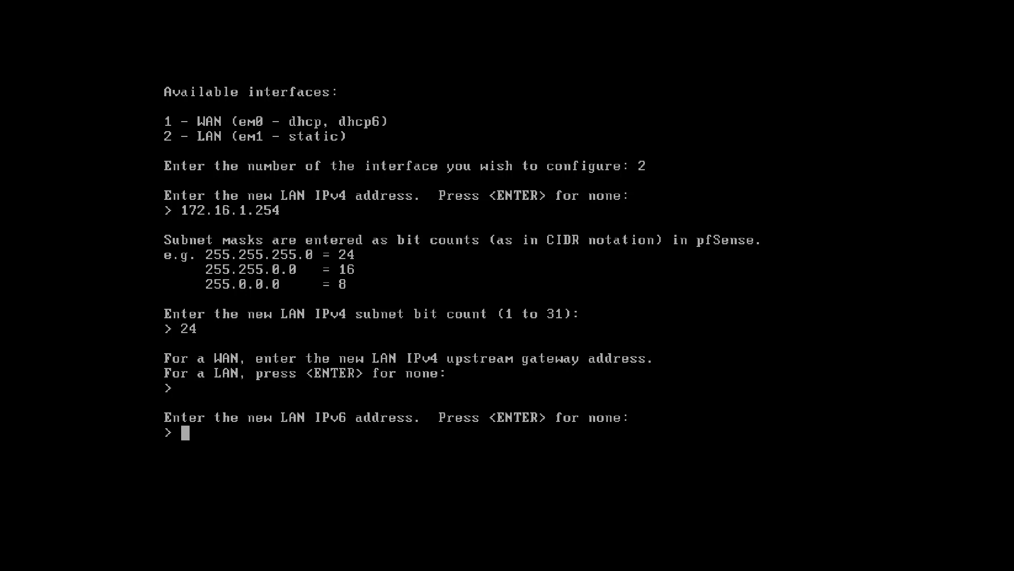
key("Return")
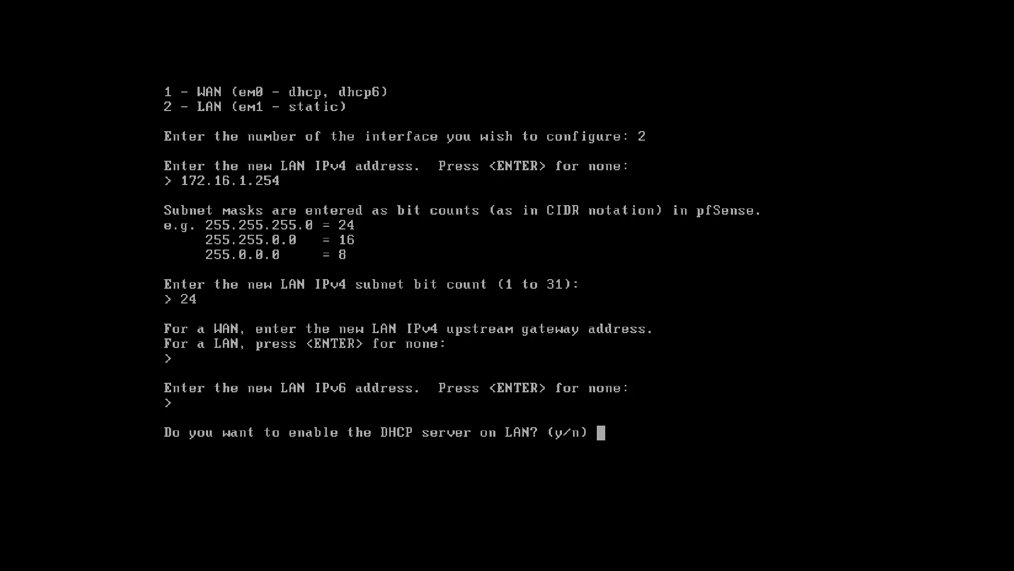
type("n")
key("Return")
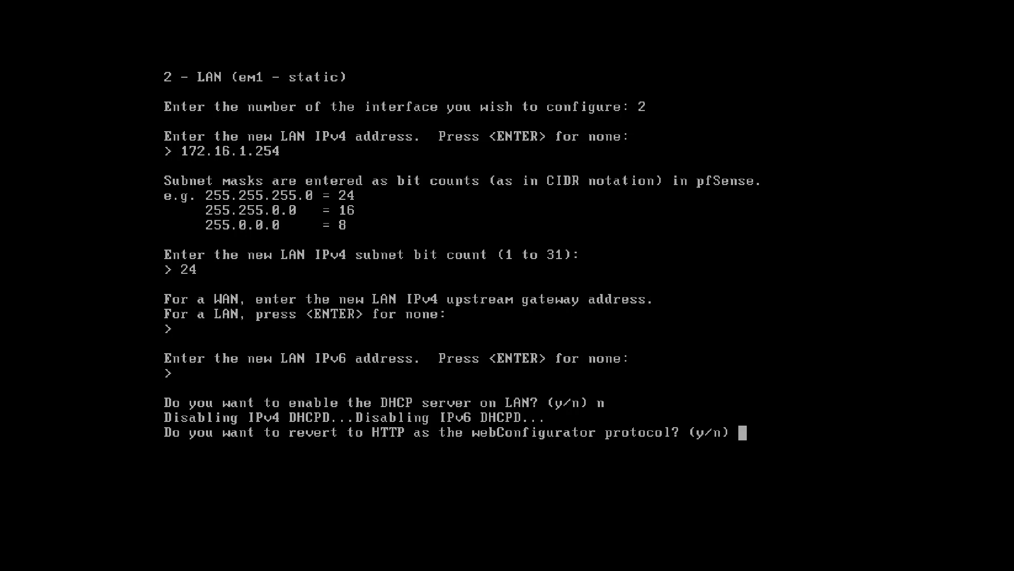
Step: Decline reverting to HTTP and apply the LAN address 172.16.1.254/24
type("n")
key("Return")
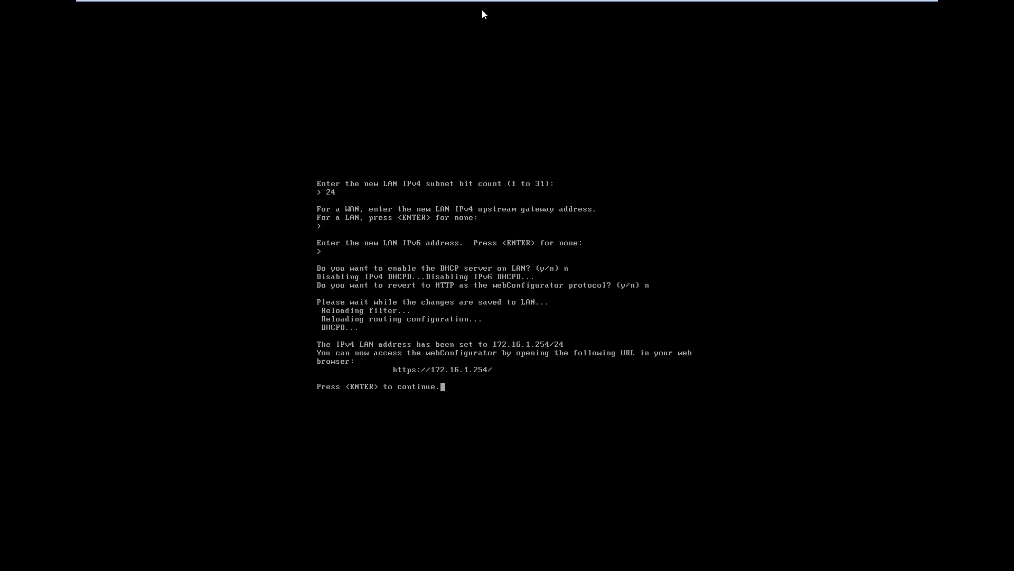
mouse_move(578, 2)
Step: Log on to the Windows 7 x64 client with its account password and launch Google Chrome
mouse_move(510, 7)
left_click(606, 8)
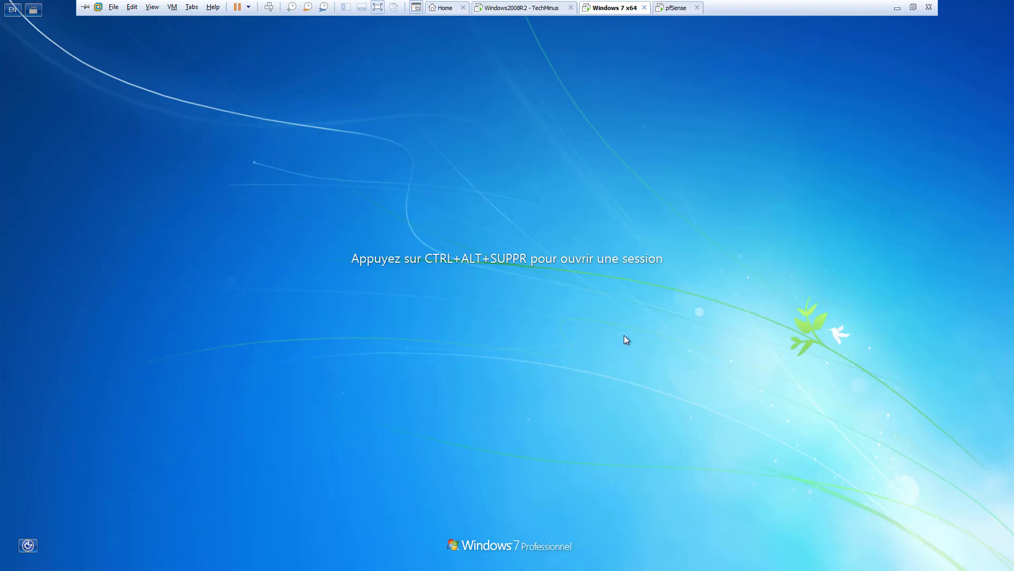
key("ctrl+alt+Insert")
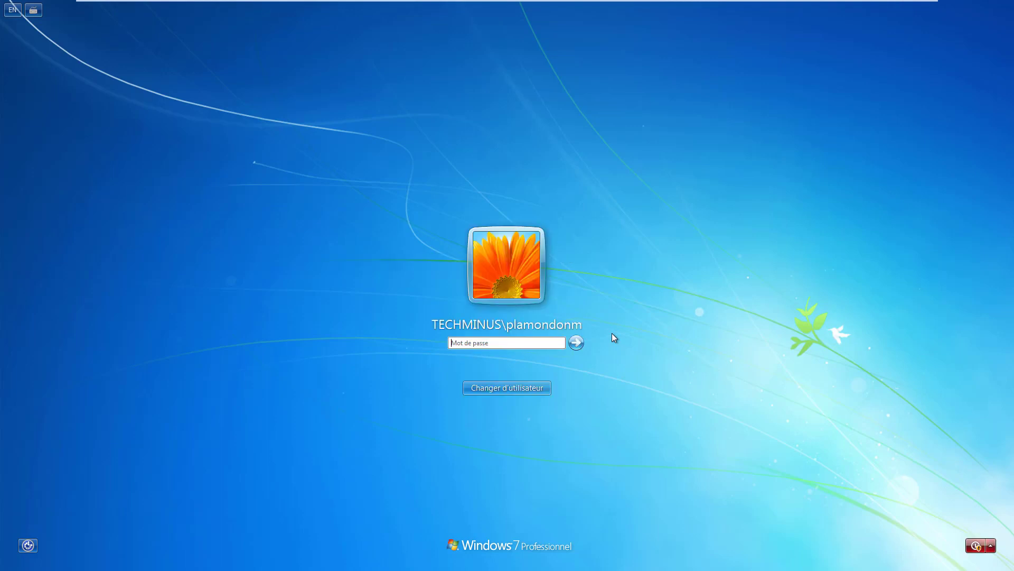
type("•••••••")
key("Return")
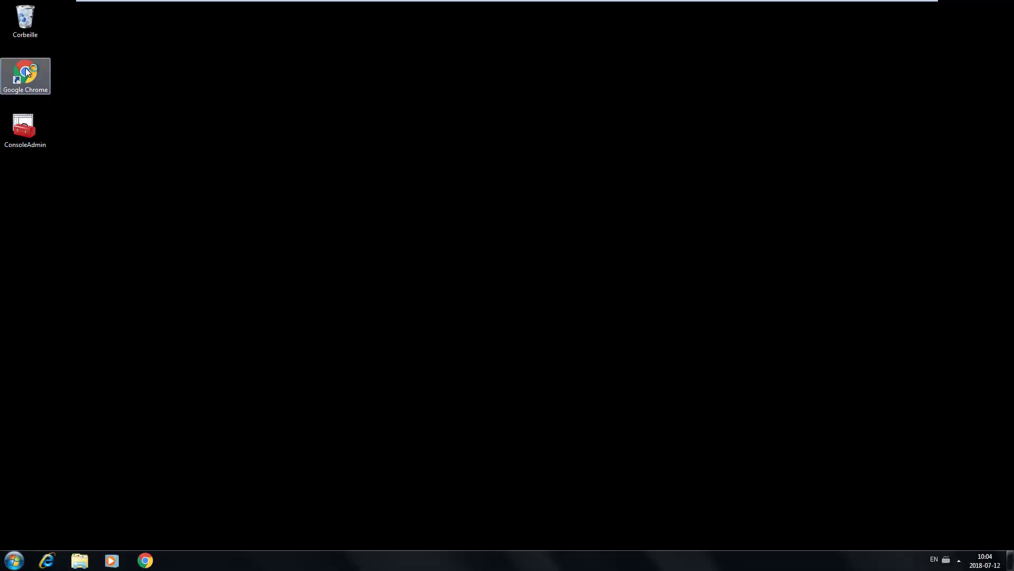
double_click(25, 68)
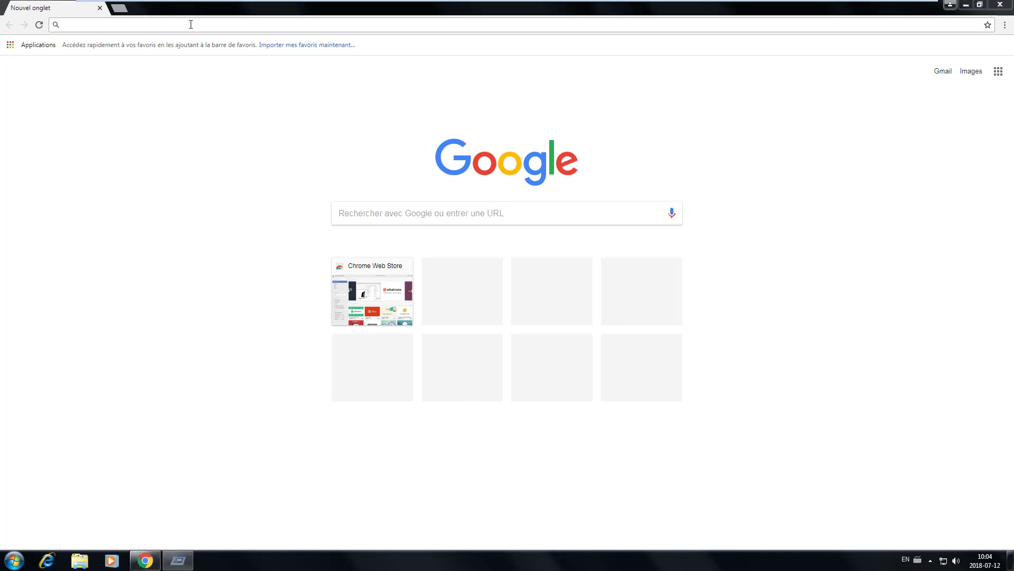
Step: Run ipconfig /all in Command Prompt to see address 192.168.18.129 and gateway 192.168.18.2, then close it
key("super+r")
key("Return")
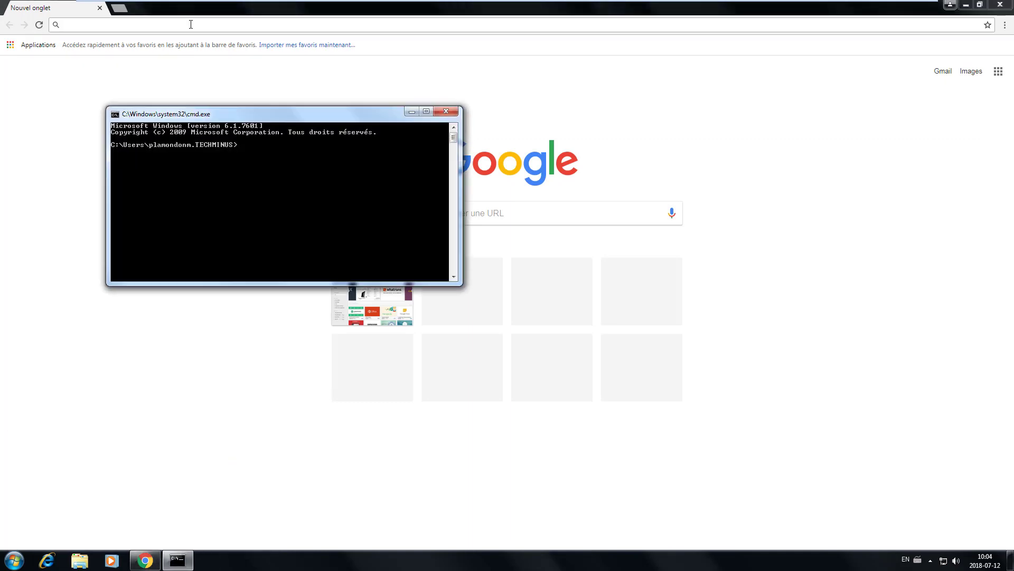
type("ipconfig /all")
key("Return")
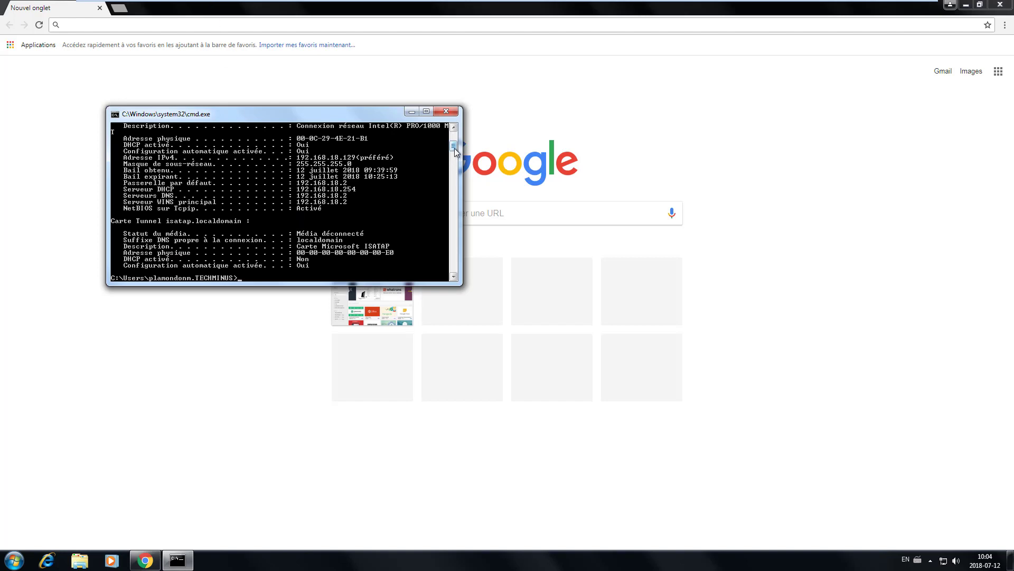
left_click_drag(455, 149, 455, 148)
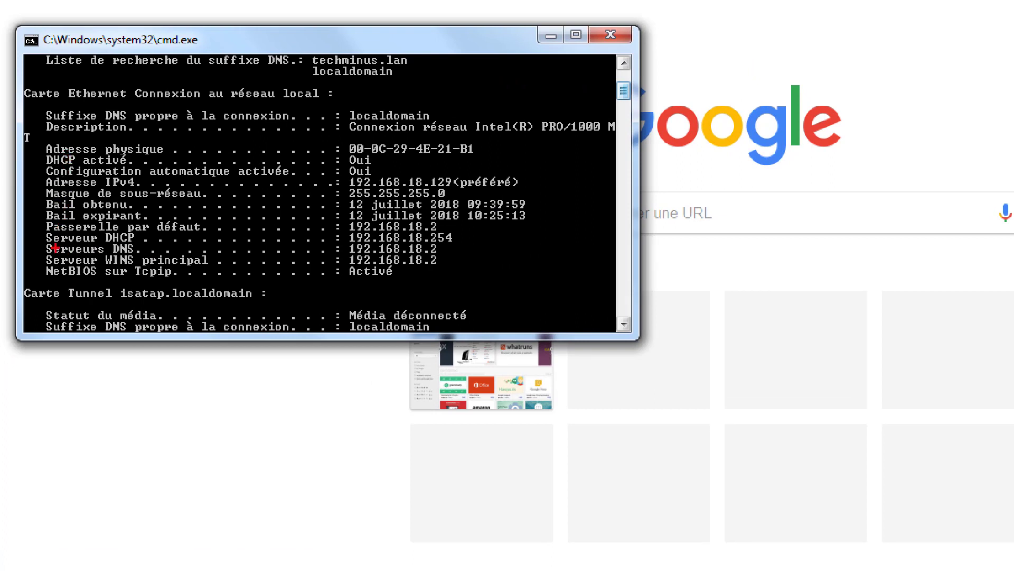
mouse_move(451, 230)
left_mouse_down()
mouse_move(467, 227)
mouse_move(449, 219)
mouse_move(459, 233)
mouse_move(449, 212)
left_mouse_up()
key("Escape")
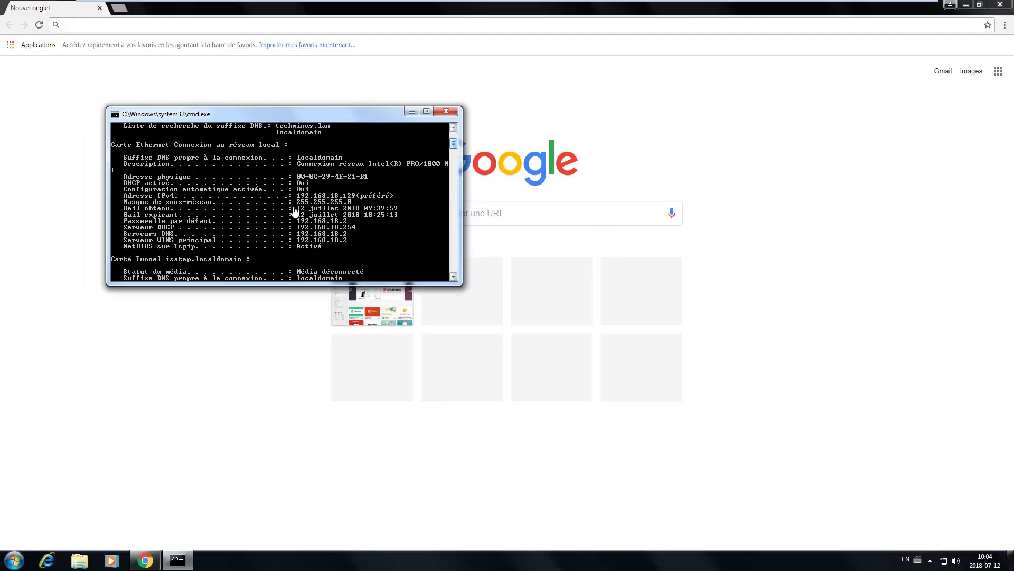
left_click(446, 111)
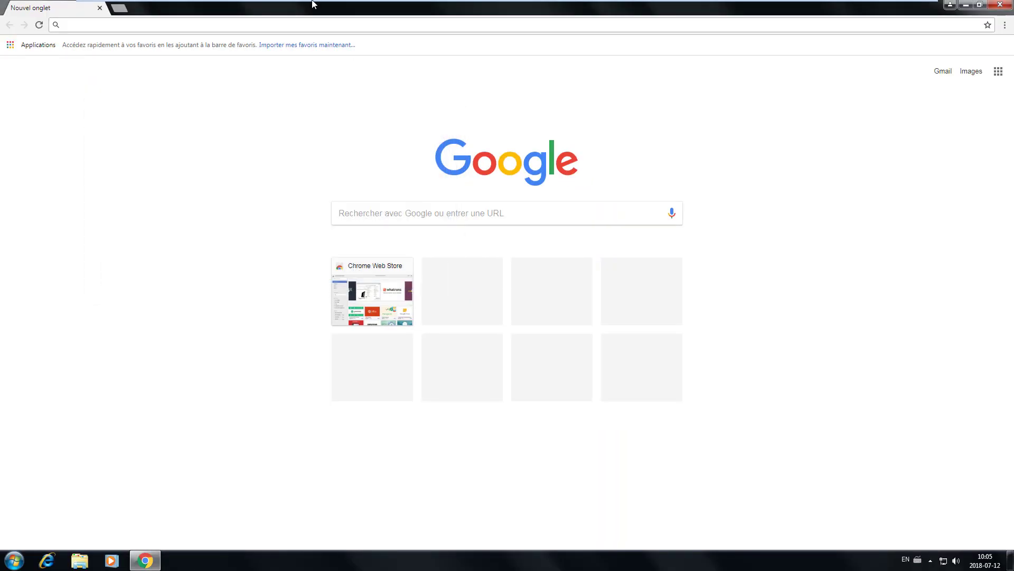
Step: Switch the Windows 7 VM's network adapter from NAT to LAN segment LAN 1
mouse_move(270, 4)
left_click(172, 7)
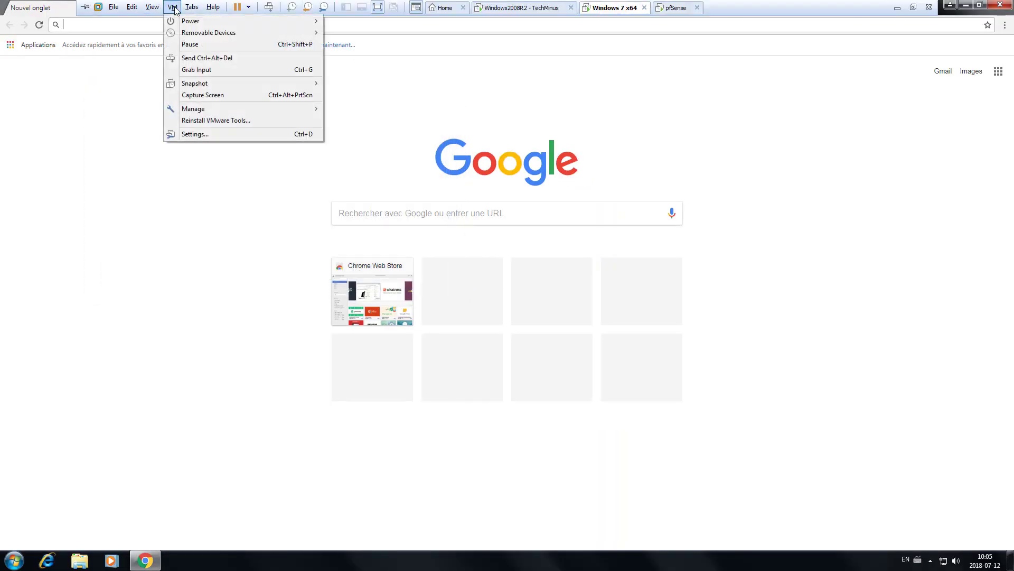
left_click(199, 135)
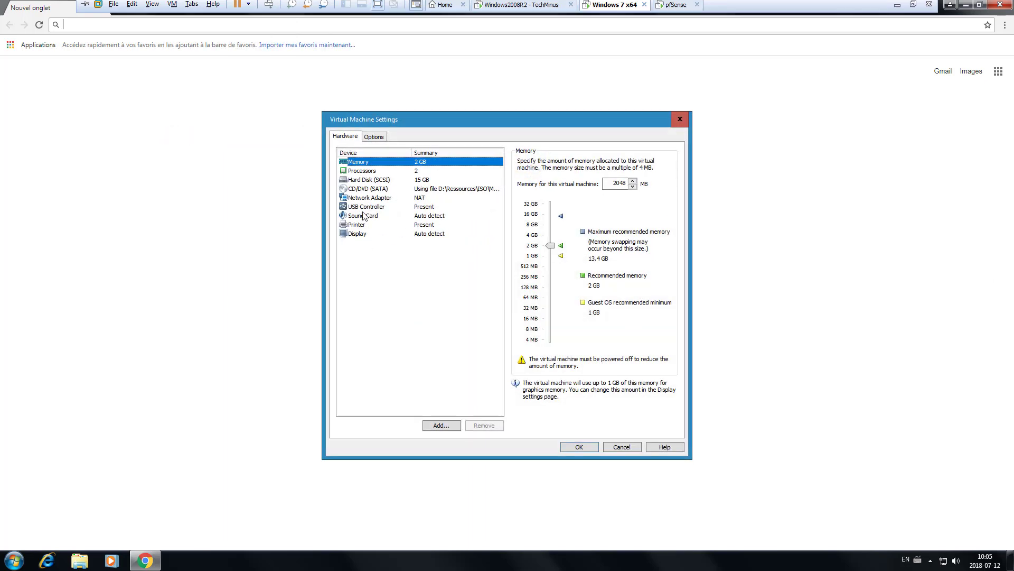
left_click(362, 199)
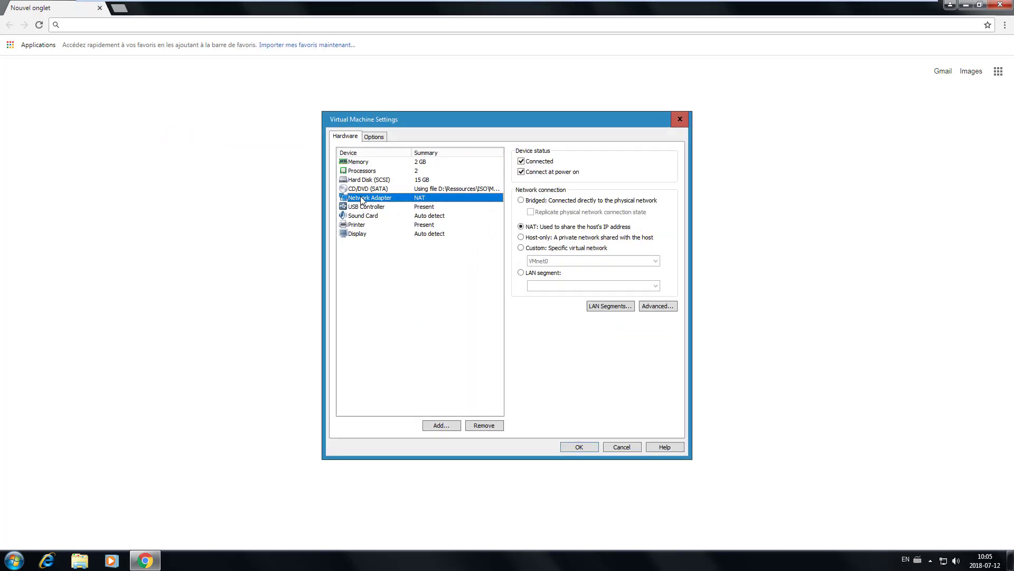
left_click(522, 273)
left_click(544, 287)
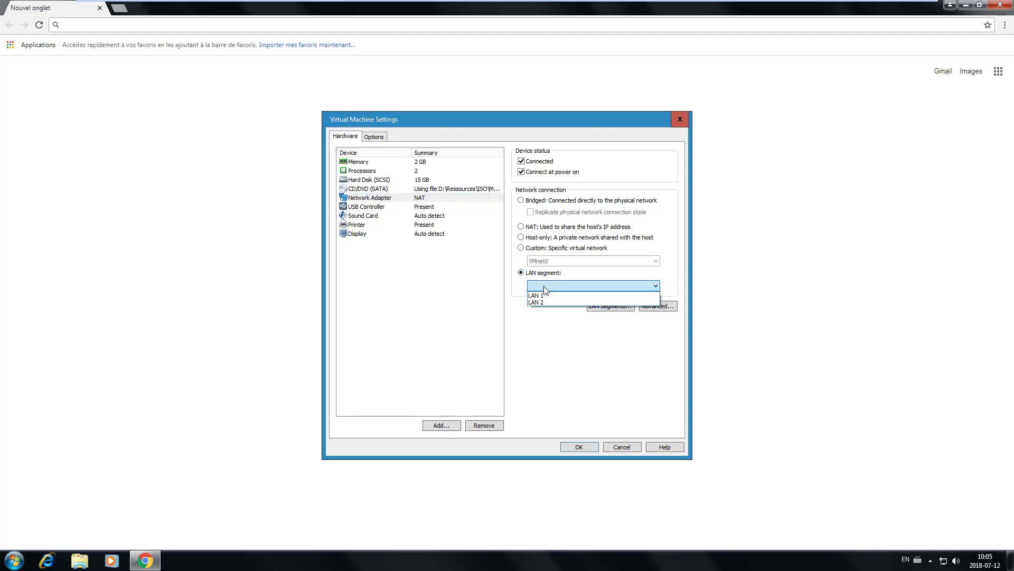
left_click(538, 296)
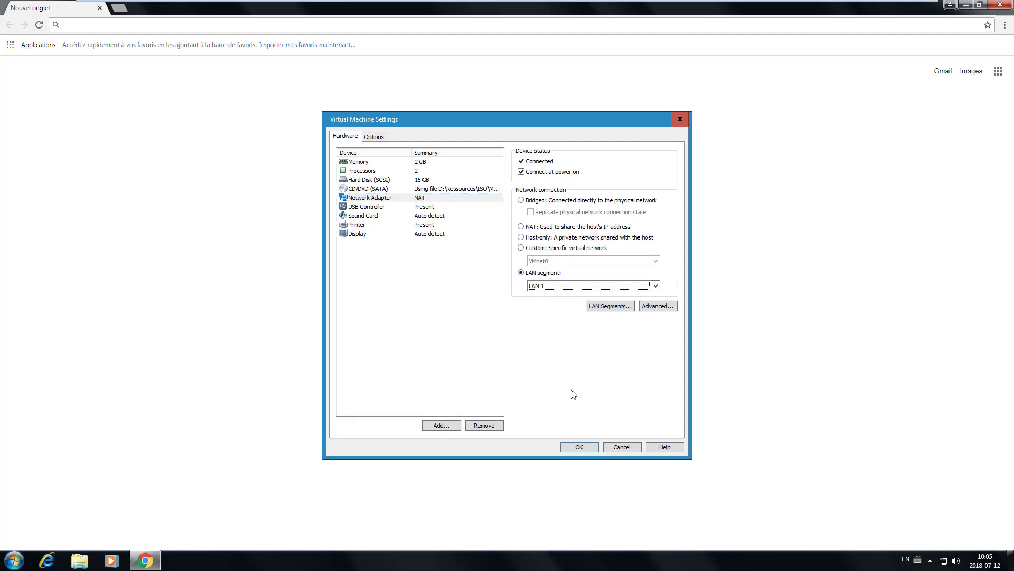
left_click(582, 446)
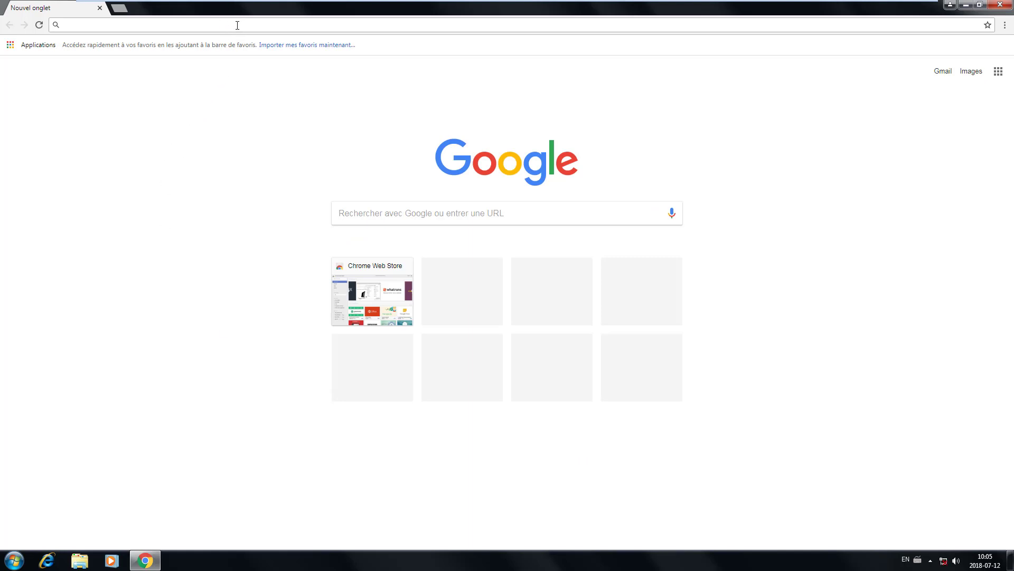
Step: Close Chrome and run ipconfig /release in a new Command Prompt
left_click(1000, 5)
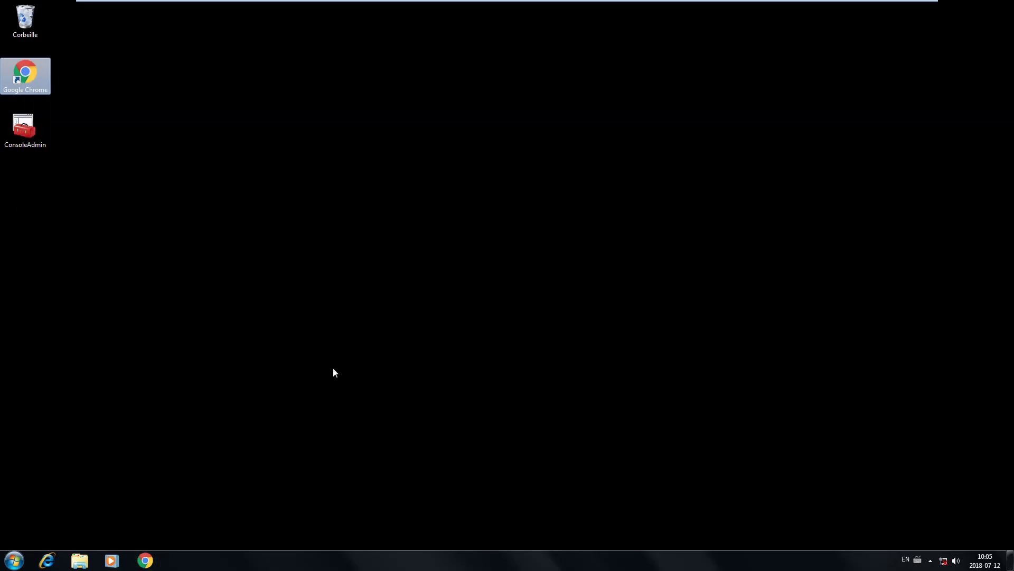
key("super+r")
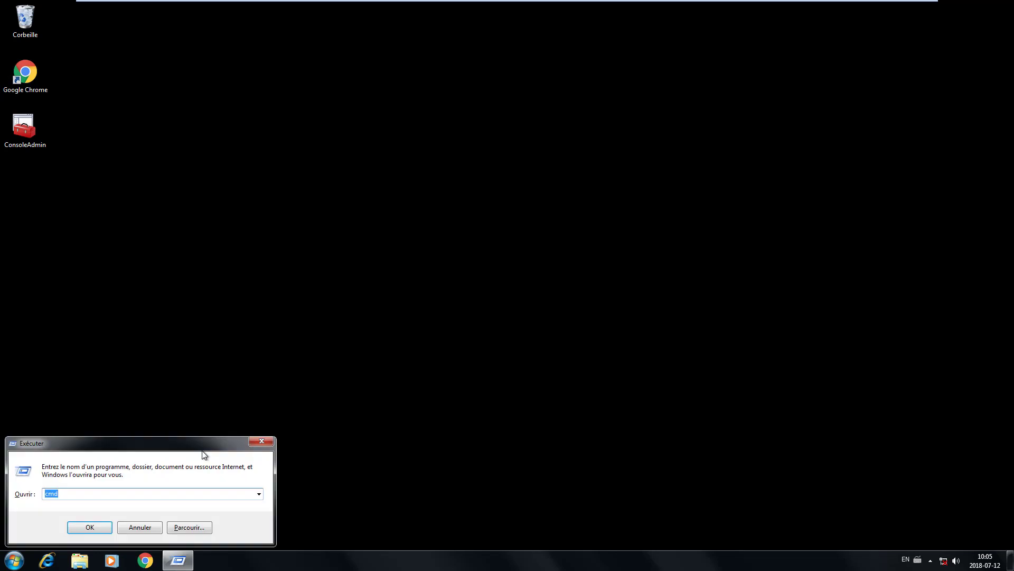
key("Return")
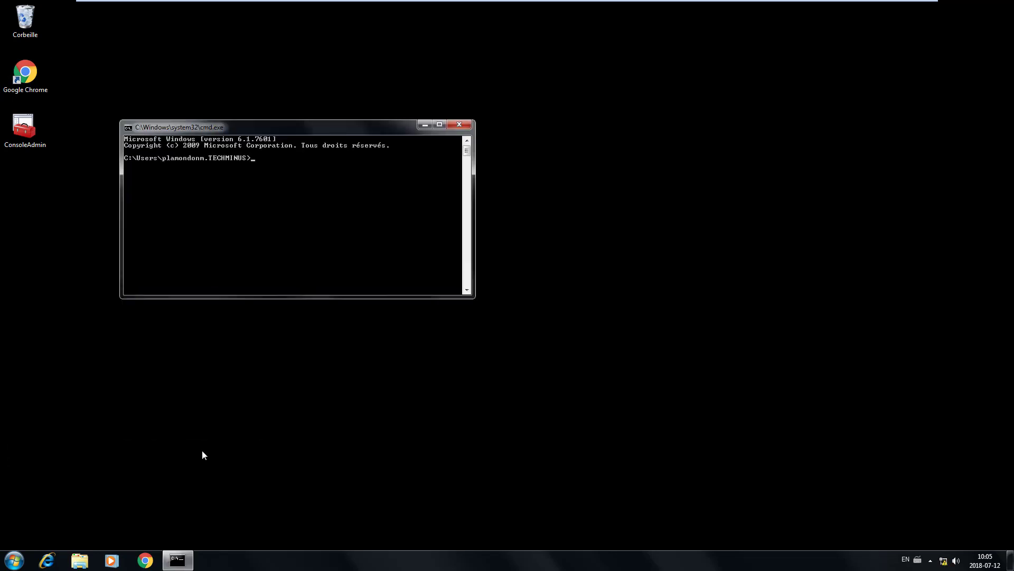
type("ipconfig")
key("BackSpace")
key("Return")
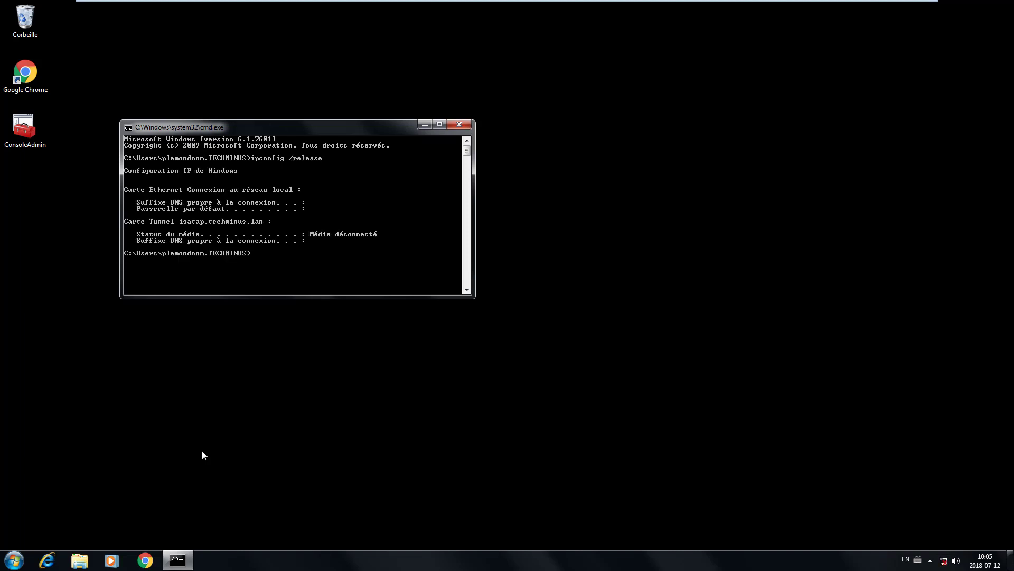
Step: Run ipconfig /renew to get 172.16.1.251 with gateway 172.16.1.1, then close the console
key("Up")
key("BackSpace")
key("BackSpace")
key("BackSpace")
key("BackSpace")
type("new")
key("Return")
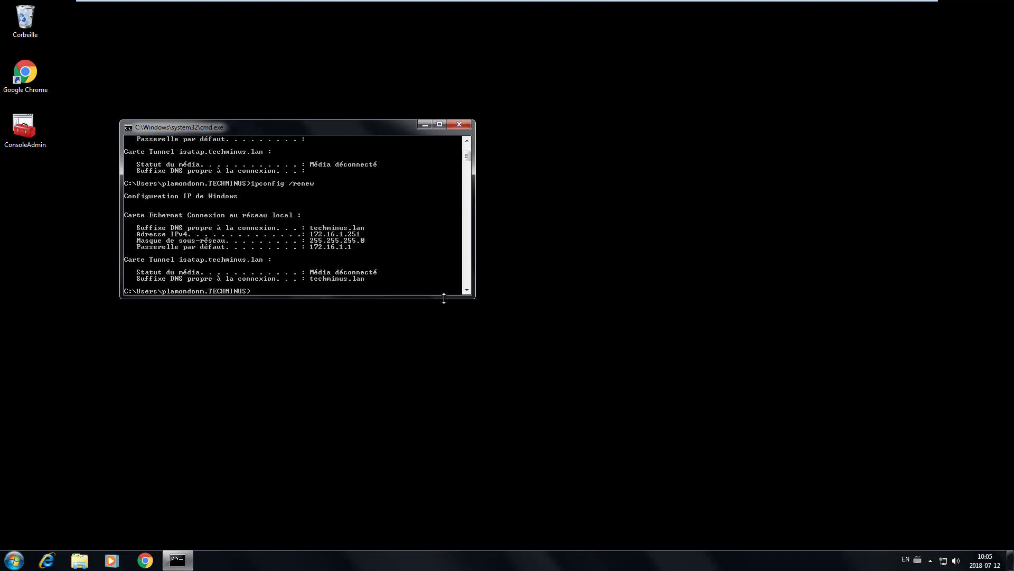
left_click_drag(444, 298, 444, 311)
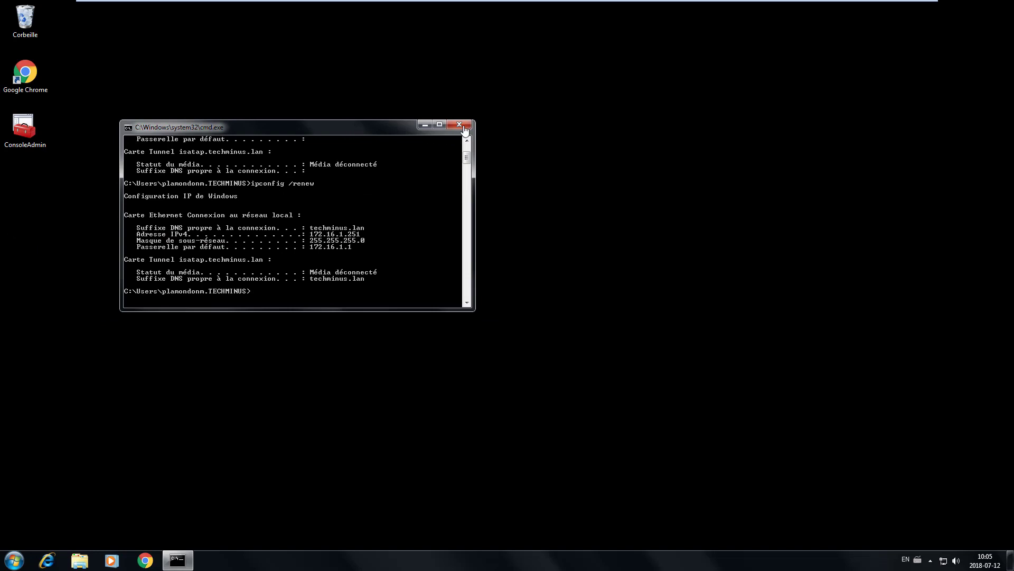
left_click(459, 125)
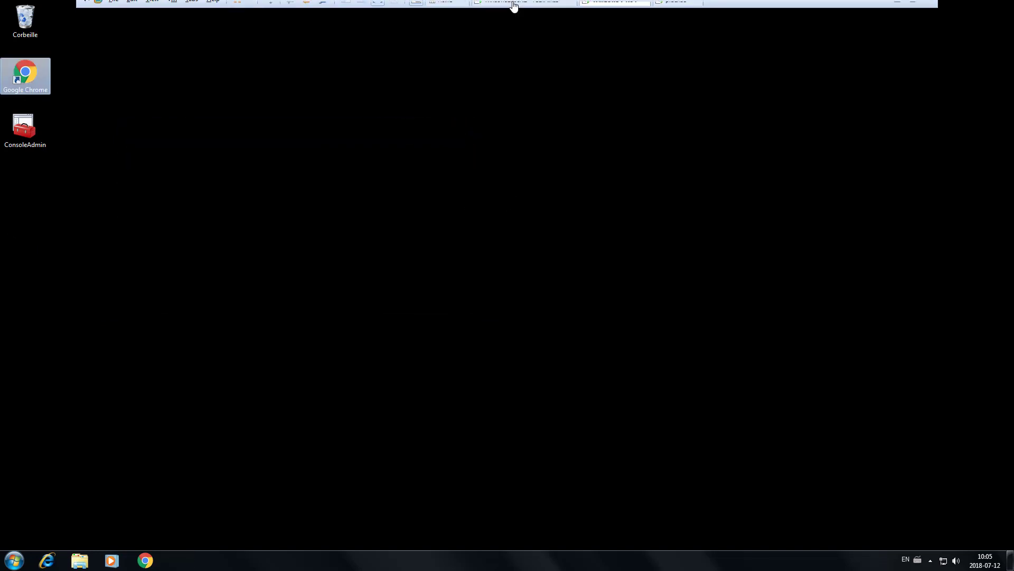
Step: Disable the Windows2008R2 server's WAN adapter in Network and Sharing Center, then return to Windows 7 x64
left_click(527, 8)
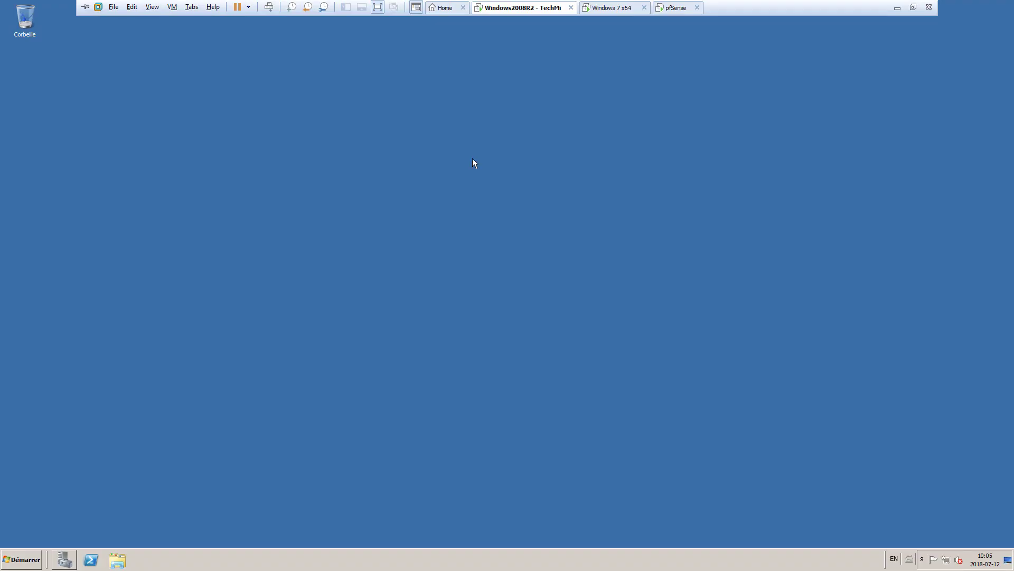
left_click(28, 563)
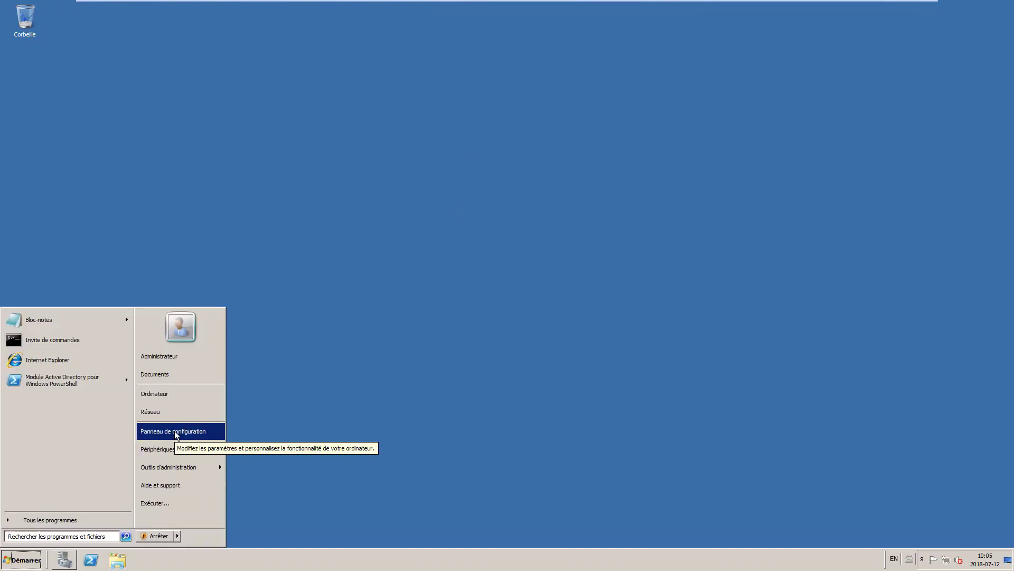
left_click(176, 434)
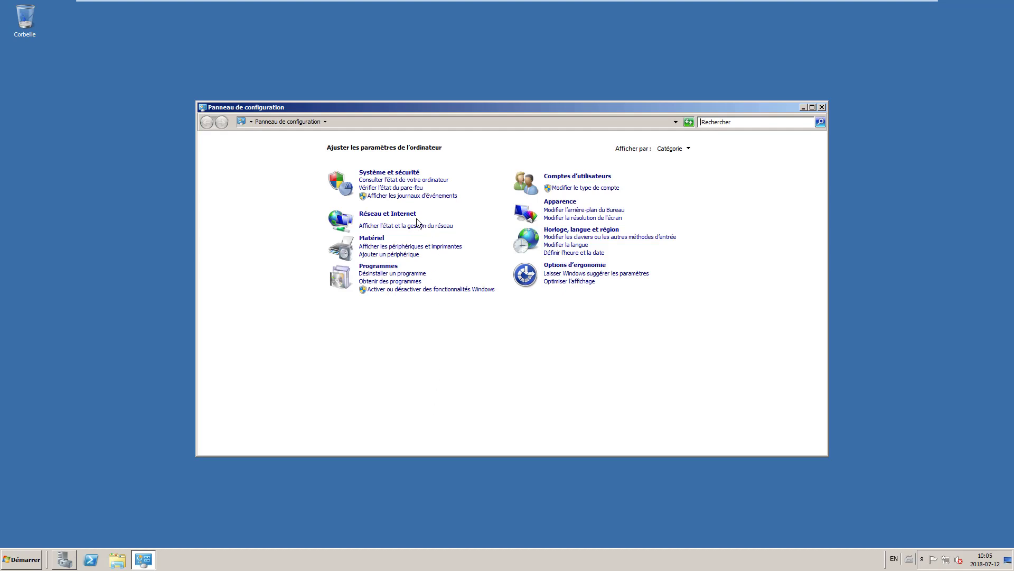
left_click(391, 213)
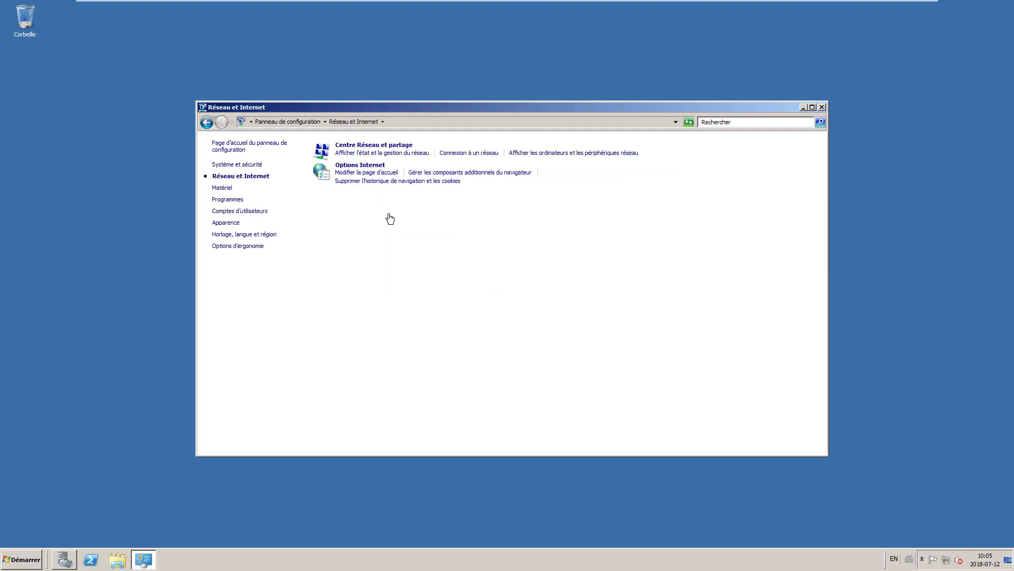
left_click(383, 147)
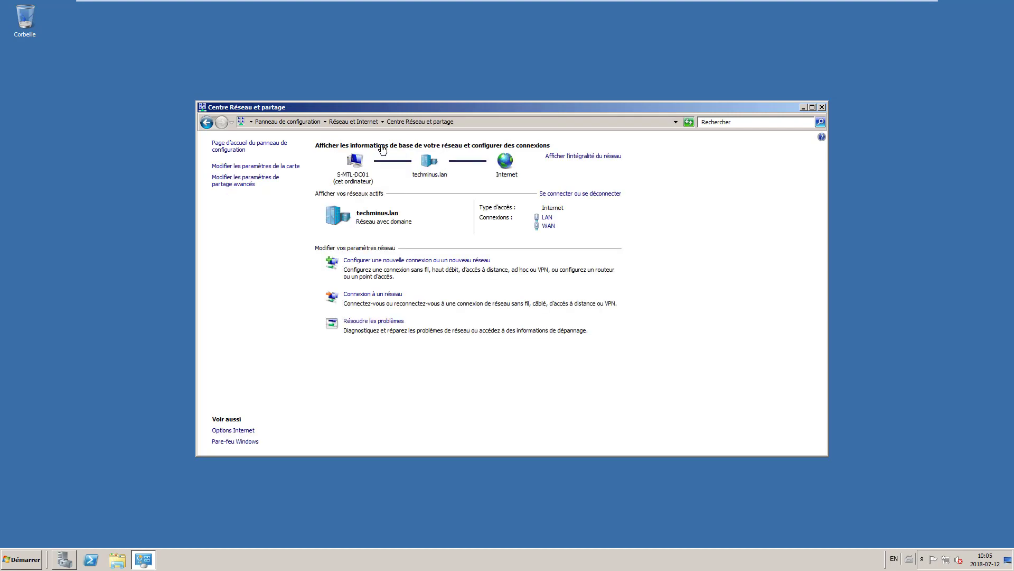
left_click(268, 165)
left_click(384, 161)
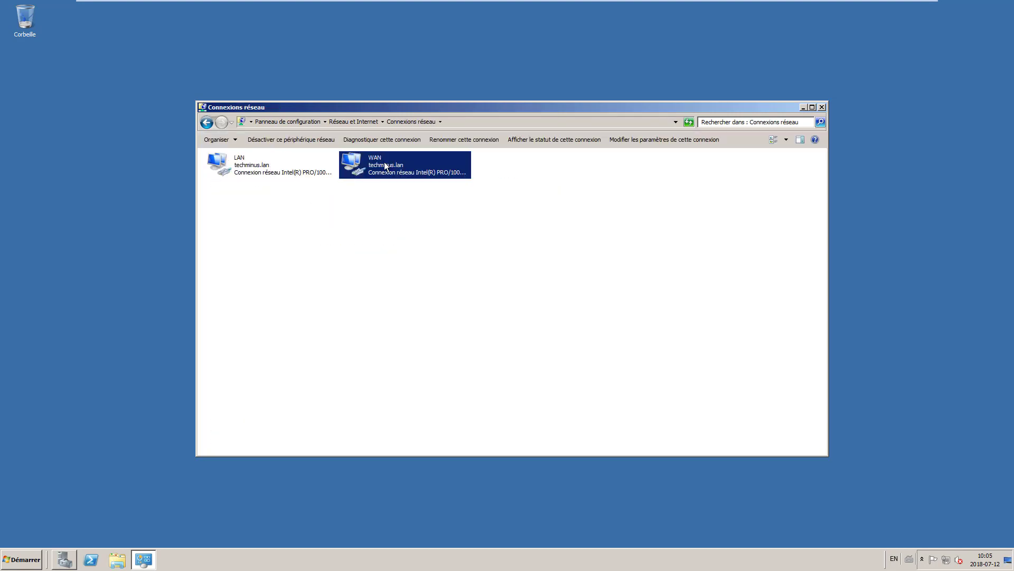
right_click(388, 160)
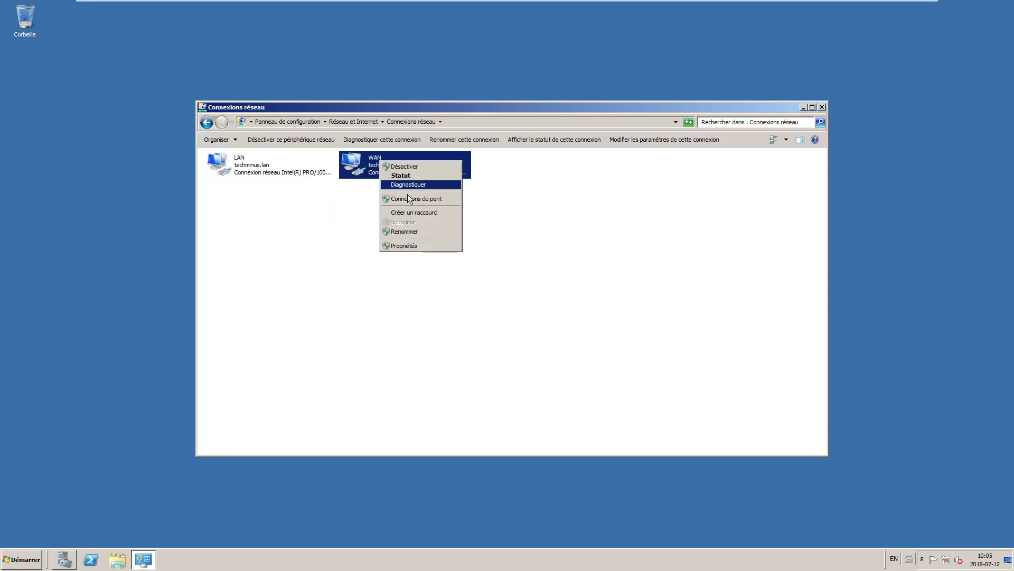
left_click(407, 167)
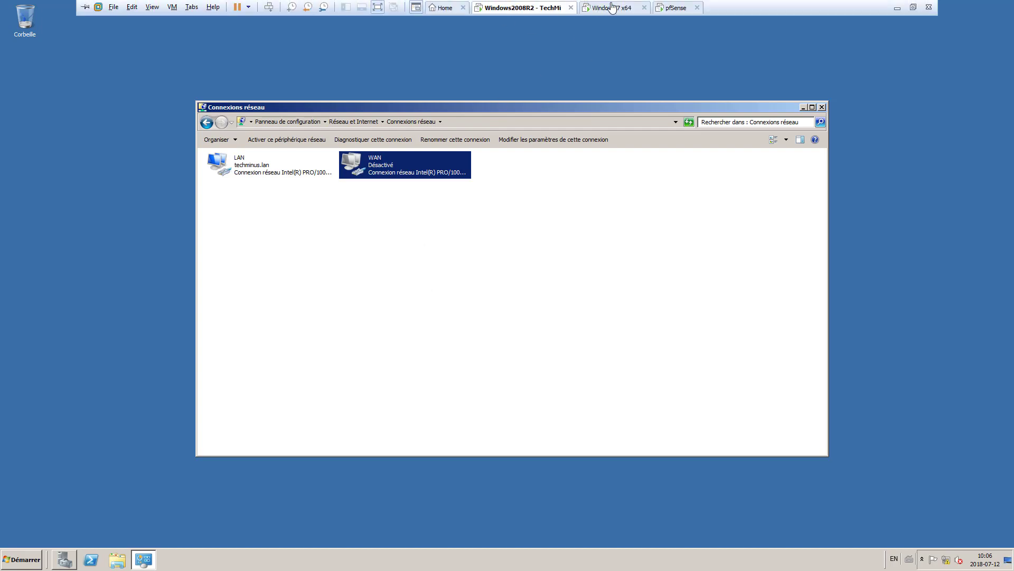
left_click(611, 7)
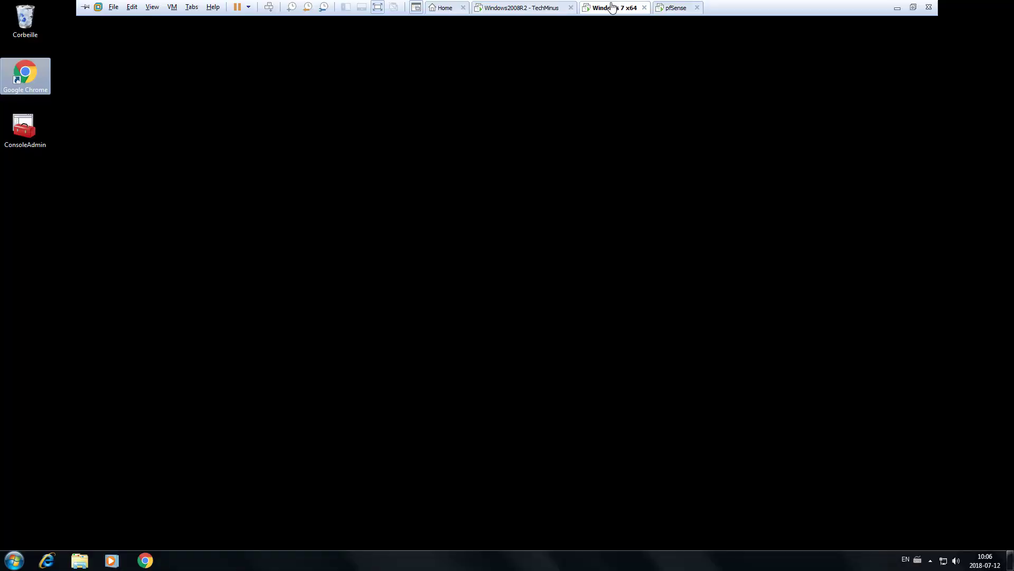
Step: Open Chrome and search 'aaa' to confirm there is no Internet access
double_click(27, 71)
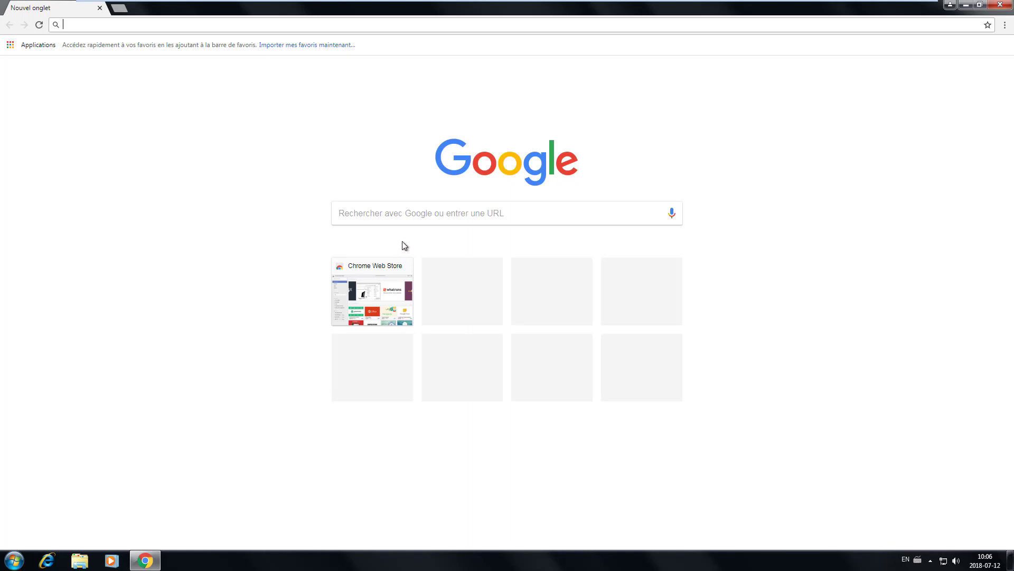
type("aaa")
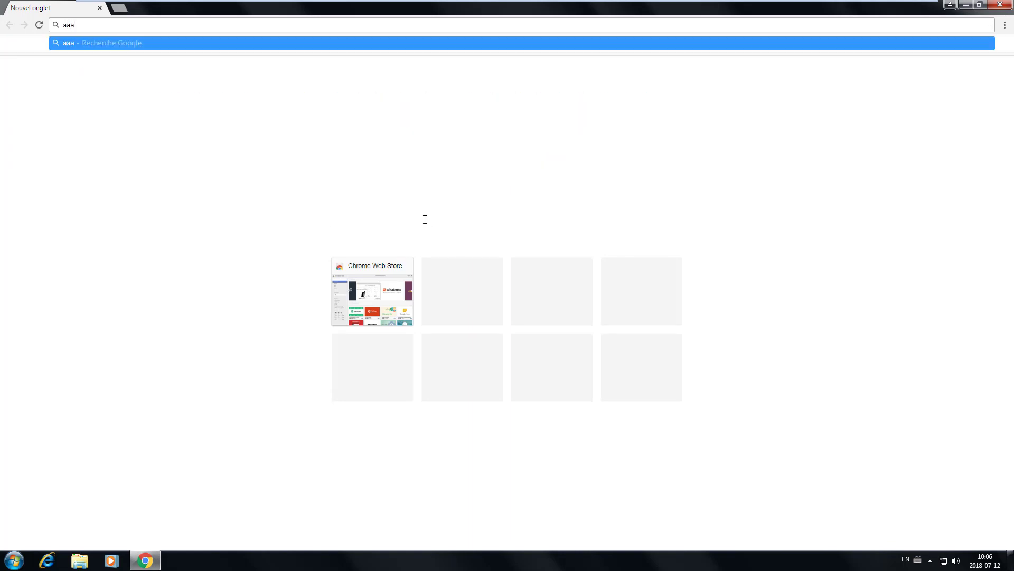
key("Return")
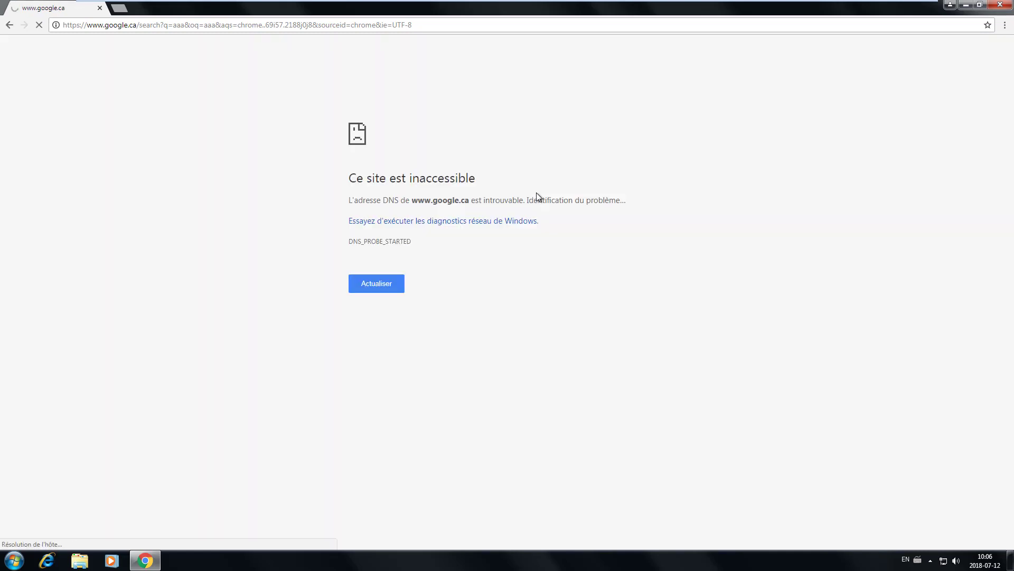
Step: Browse to the pfSense address 172.16.1.254
left_click(461, 25)
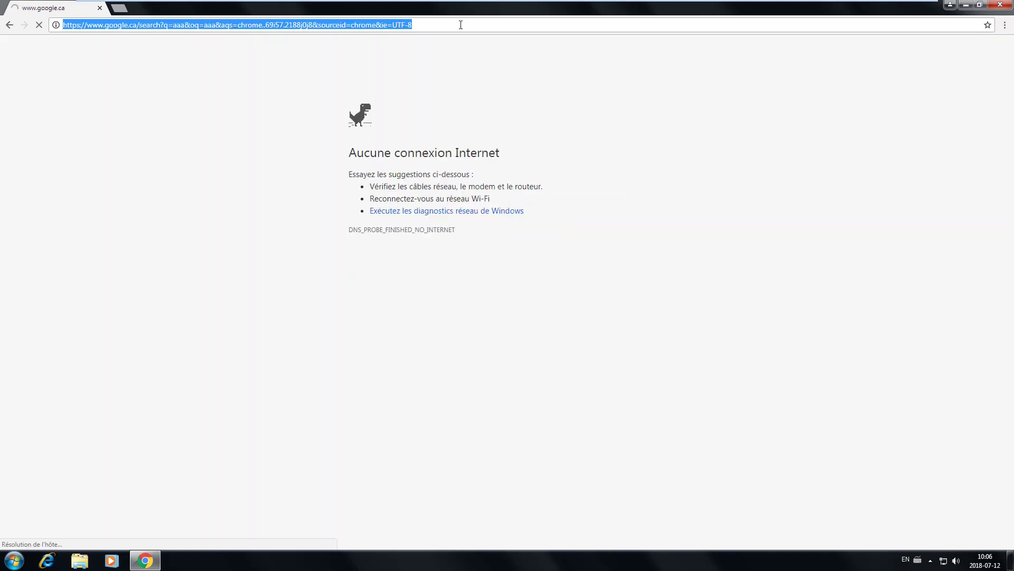
type("172.1")
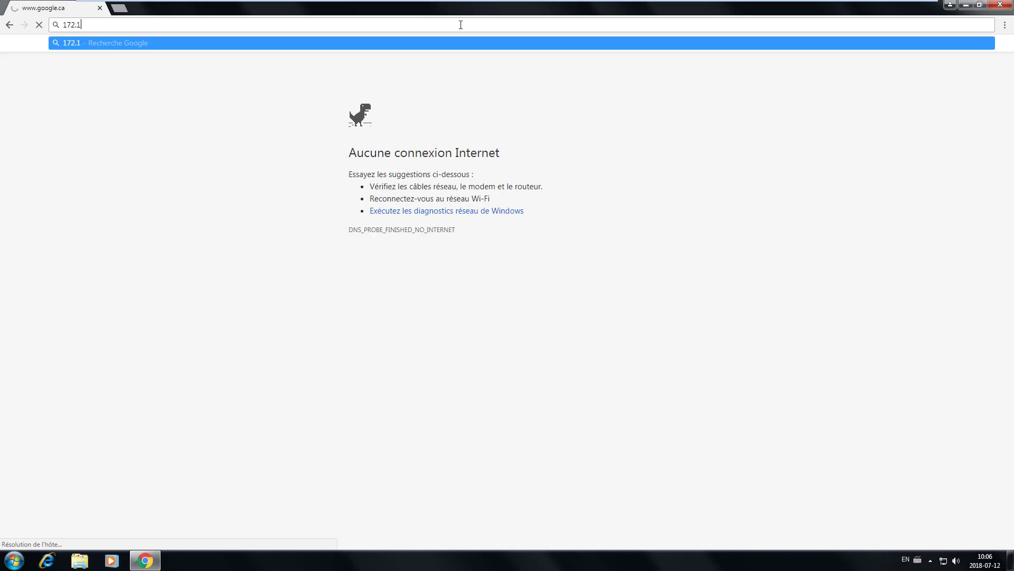
type("6.1.2")
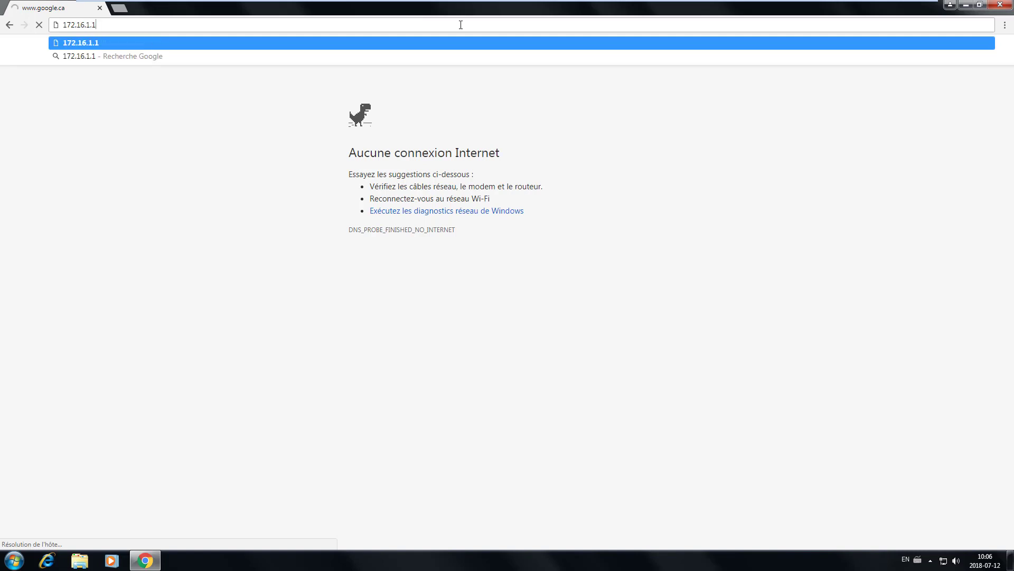
type("54")
key("Return")
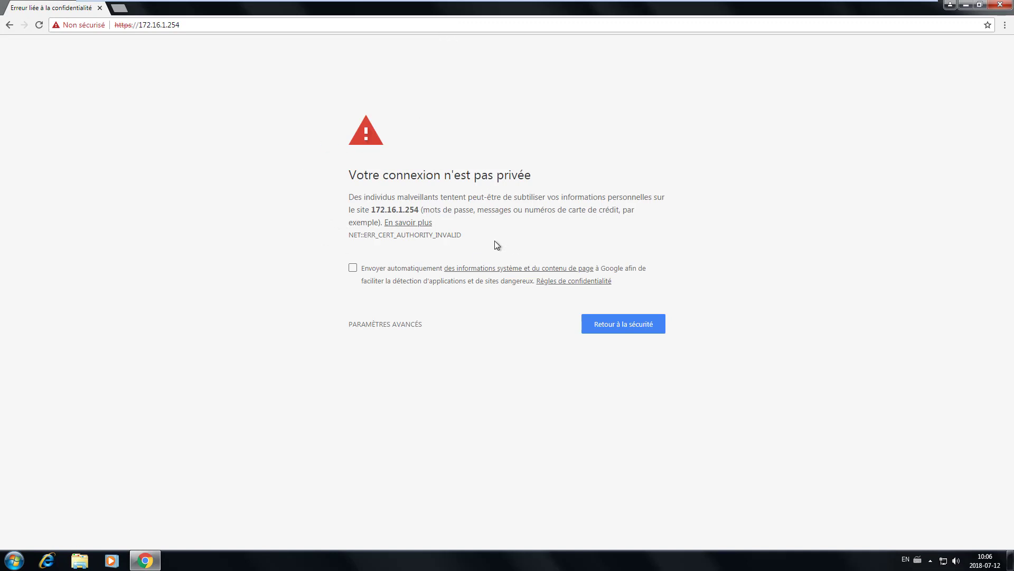
Step: Proceed past the certificate warning and sign in with the admin username and its password
left_click(410, 324)
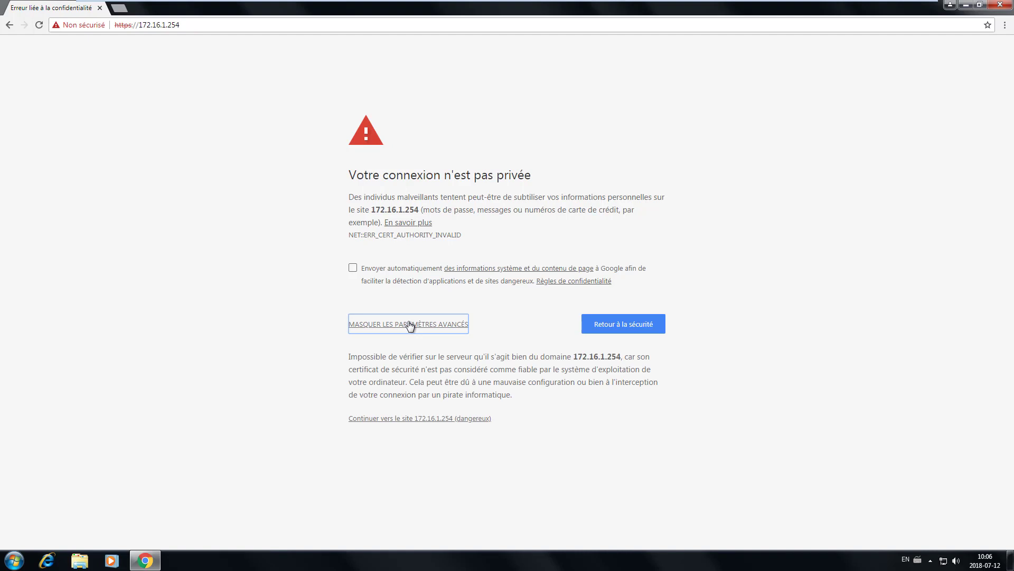
left_click(410, 419)
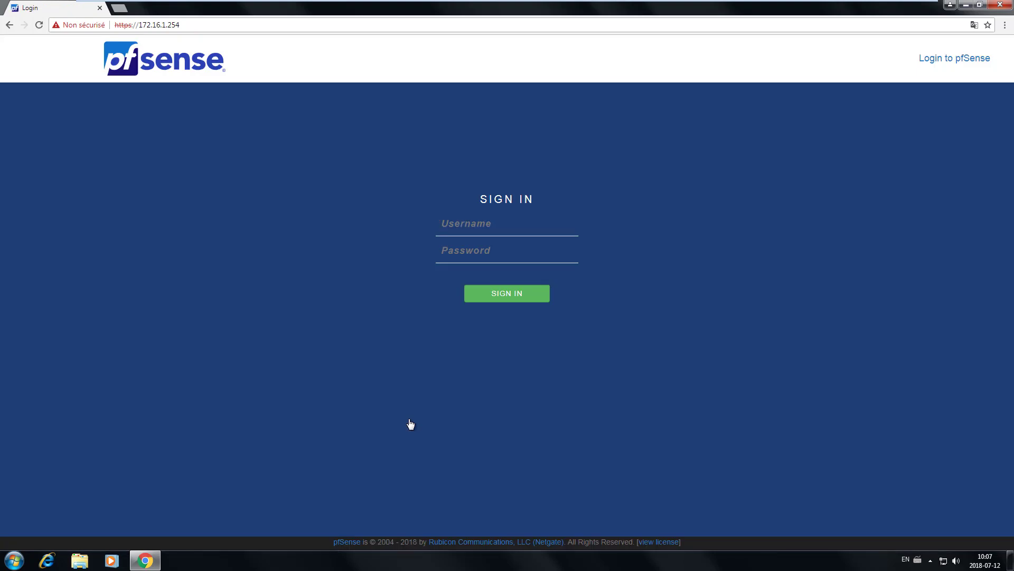
type("admin")
key("Tab")
type("pfsense")
key("Return")
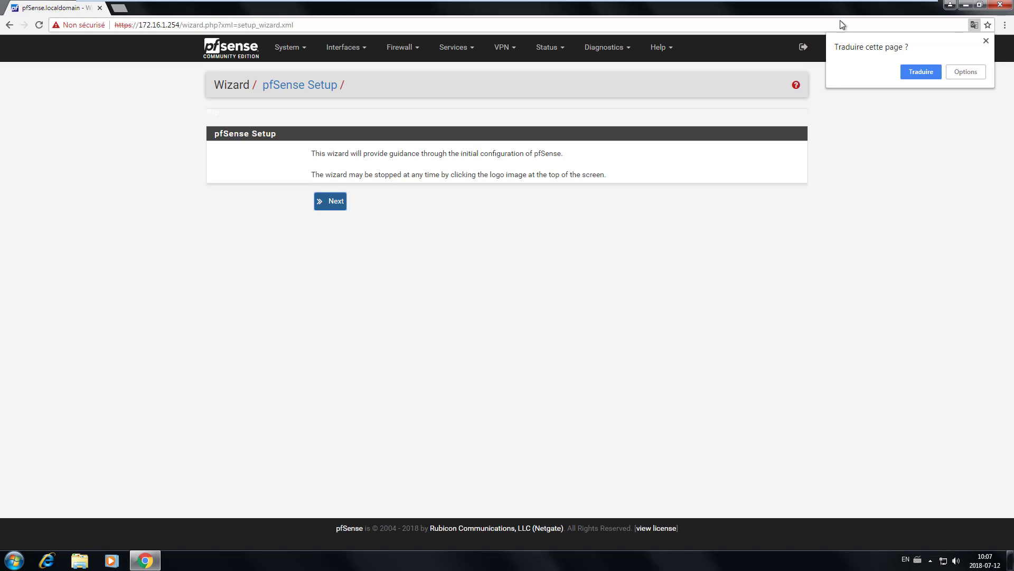
Step: Dismiss Chrome's translate offer and advance the wizard from the welcome page to Step 1
left_click(986, 40)
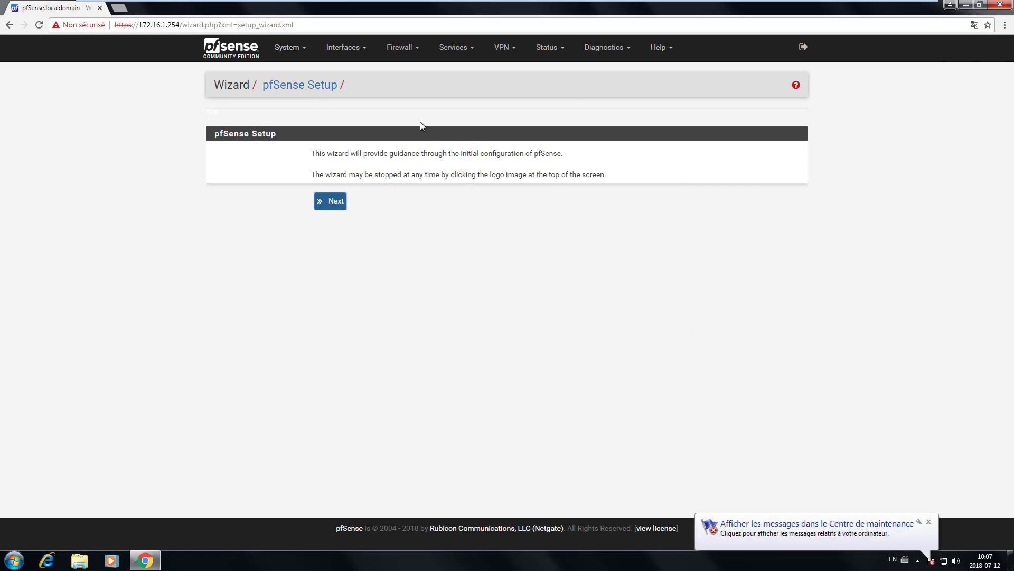
left_click(307, 50)
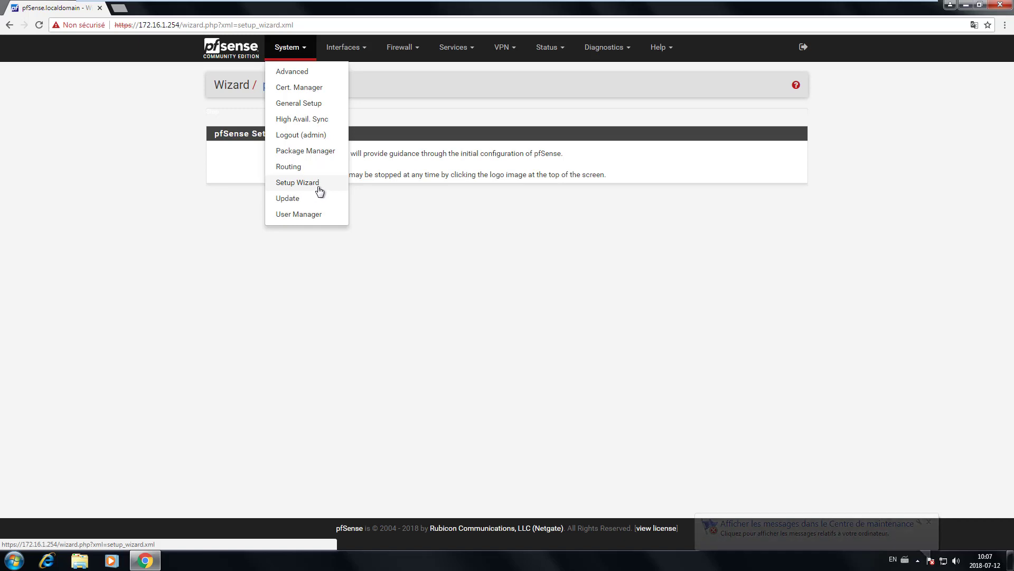
left_click(458, 244)
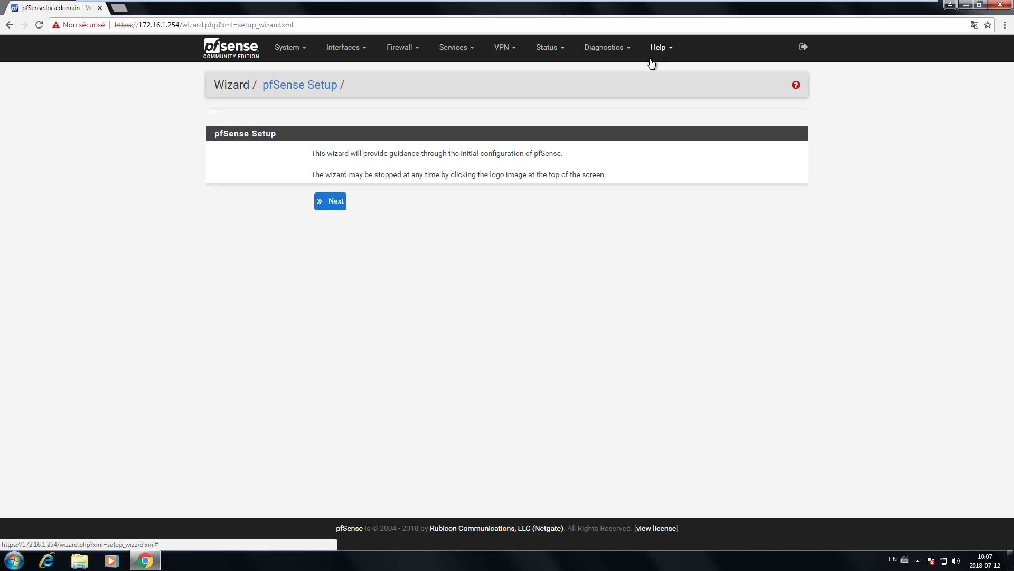
left_click(336, 205)
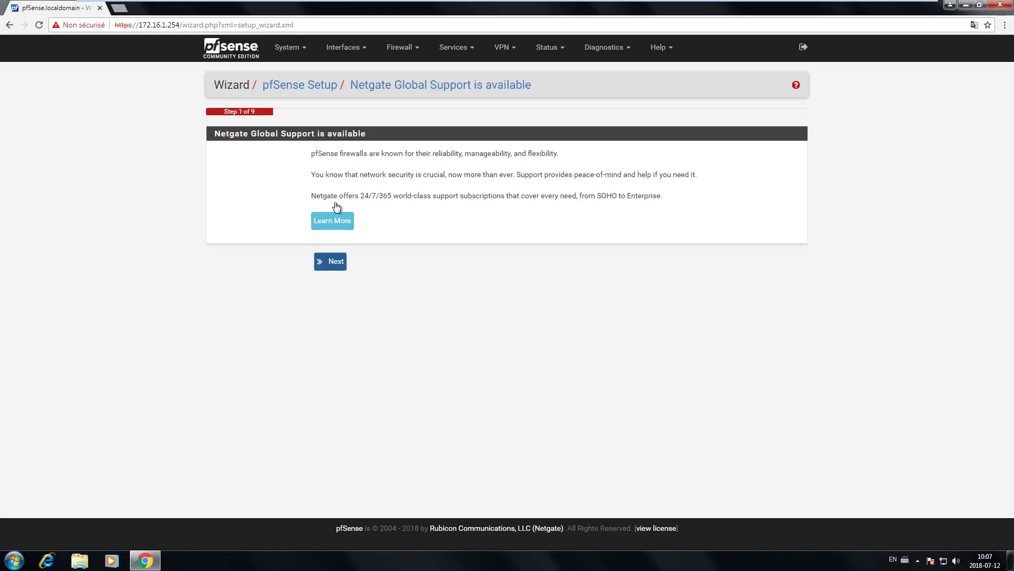
Step: On General Information, enter hostname RT-MTL-01, domain techminus.lan and primary DNS 172.16.1.1
left_click(331, 261)
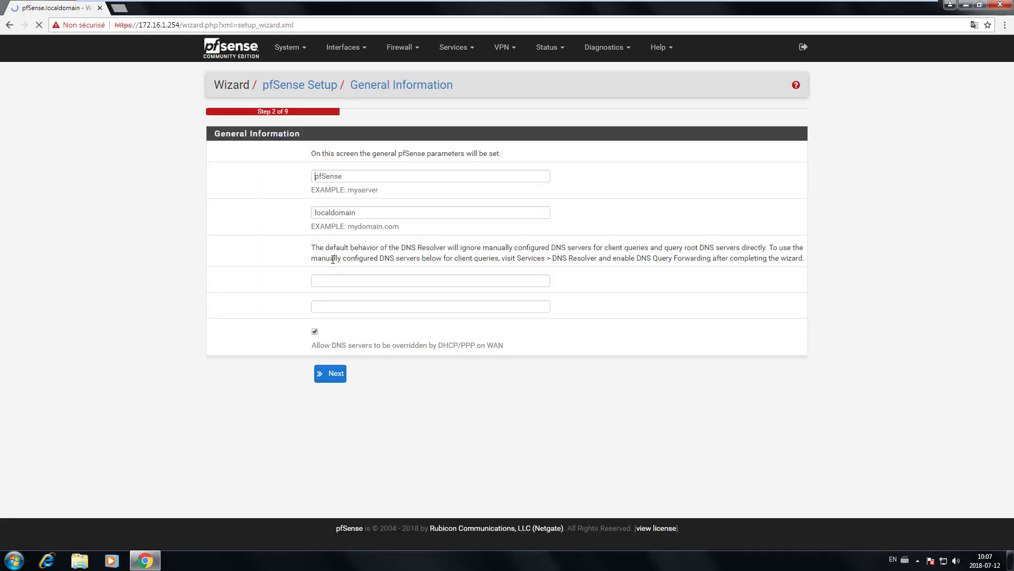
left_click_drag(353, 176, 274, 197)
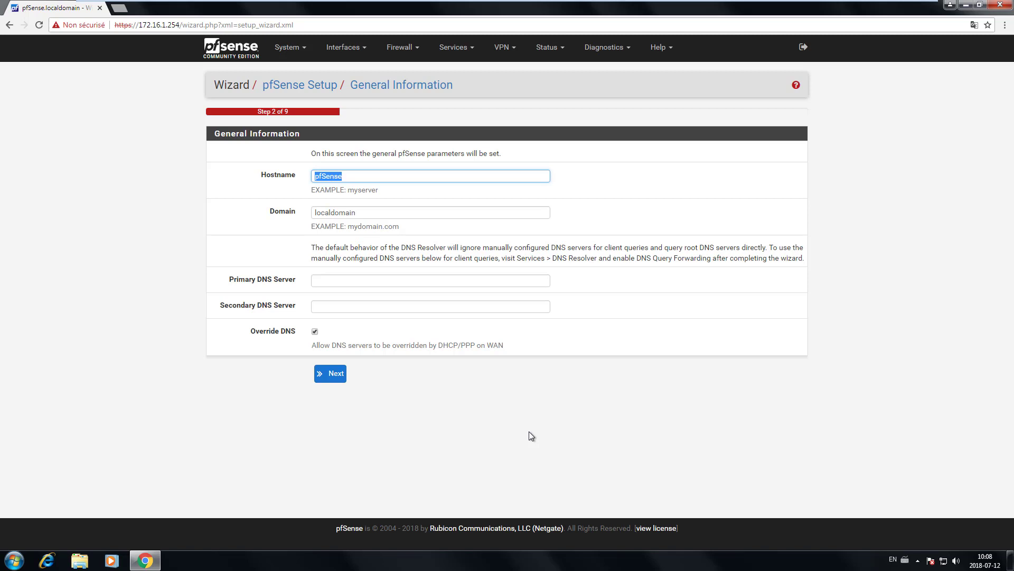
type("RT-MTL-01")
key("Tab")
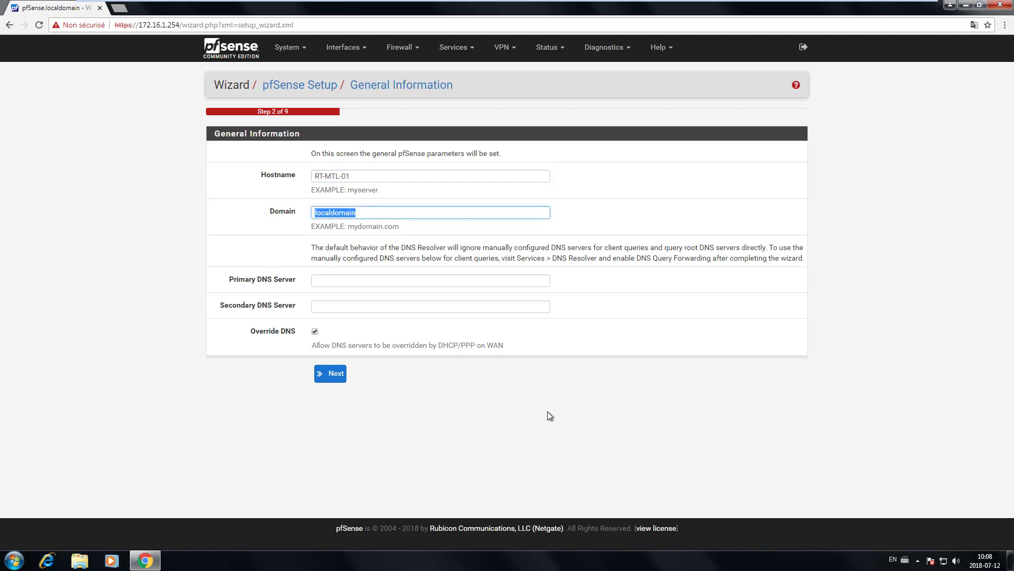
type("techminus.lan")
key("Tab")
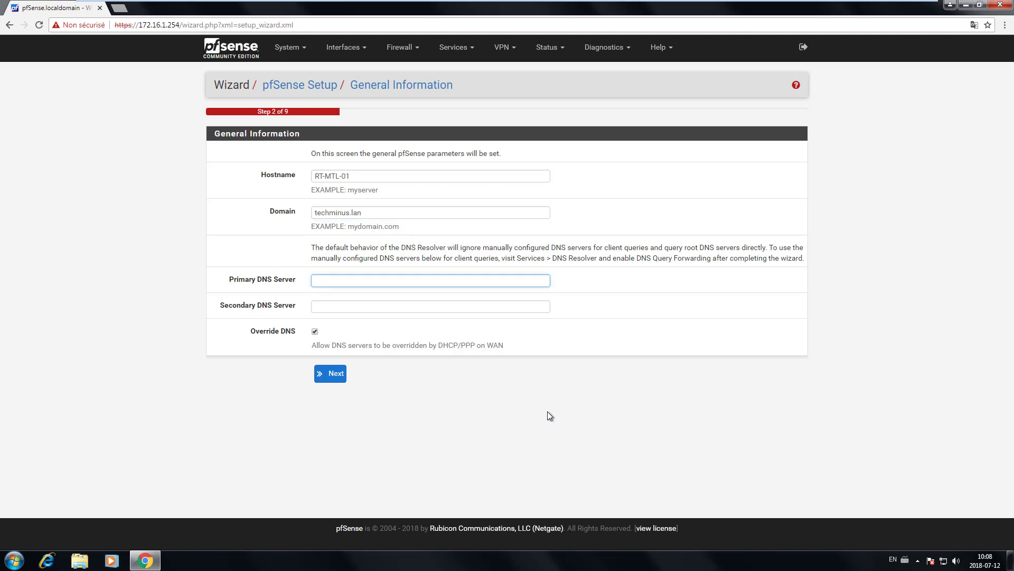
type("172.16.1.1")
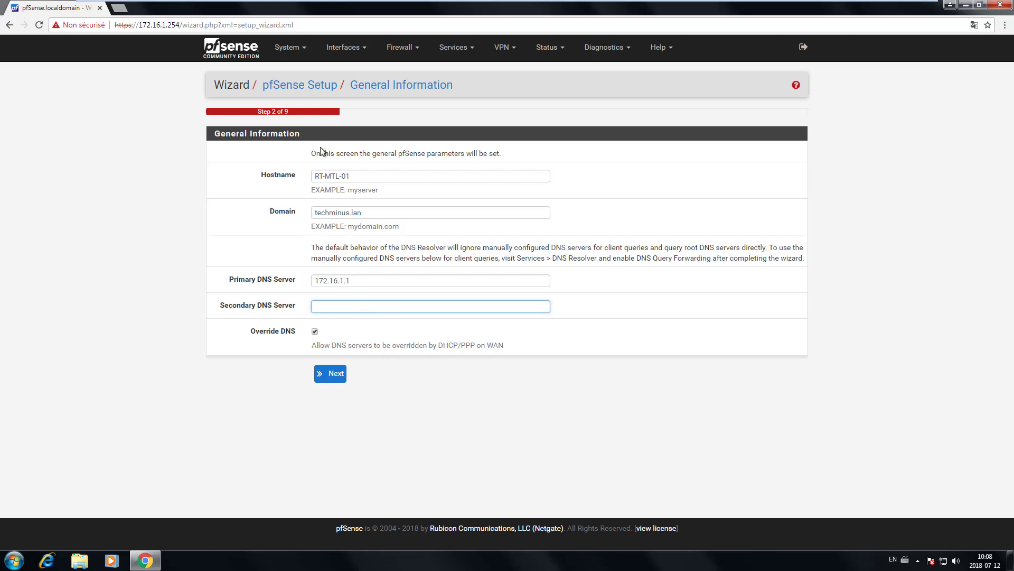
Step: Save the general information and replace the default time server with 172.16.1.1
left_click(333, 374)
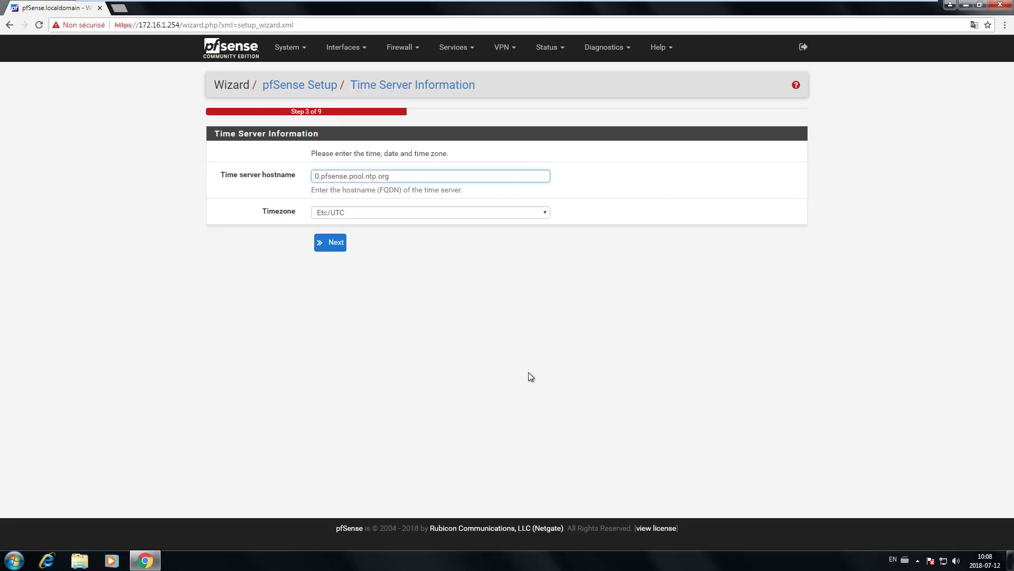
left_click_drag(410, 175, 274, 188)
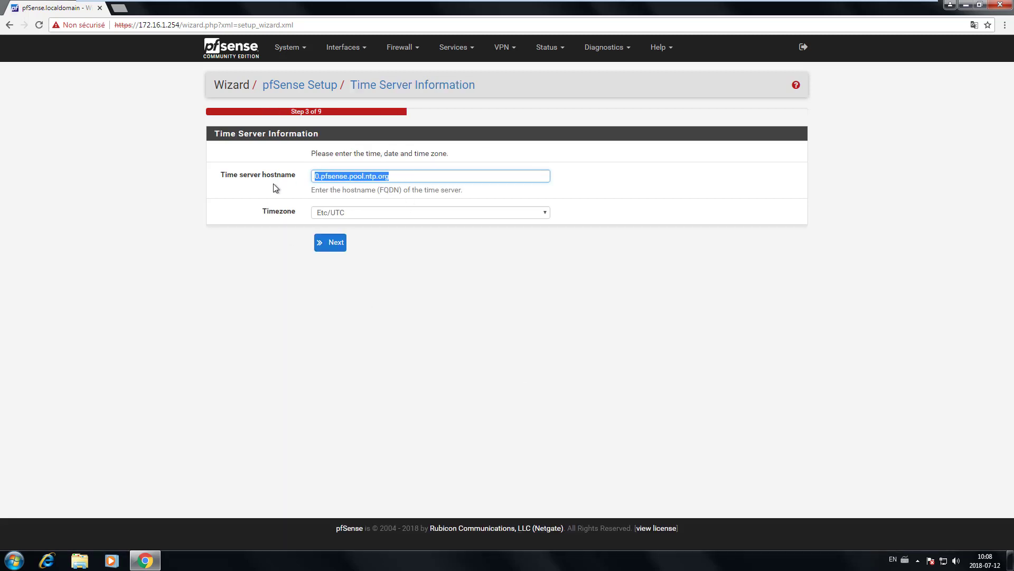
key("BackSpace")
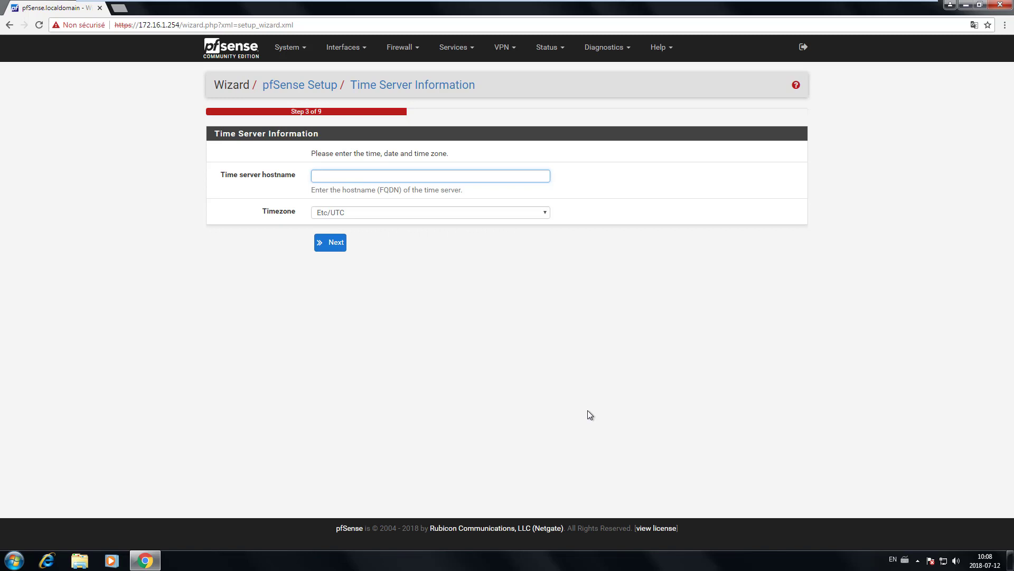
type("172.16.1.1")
Step: Choose the Etc/GMT-5 timezone and continue to the WAN interface step
left_click(345, 215)
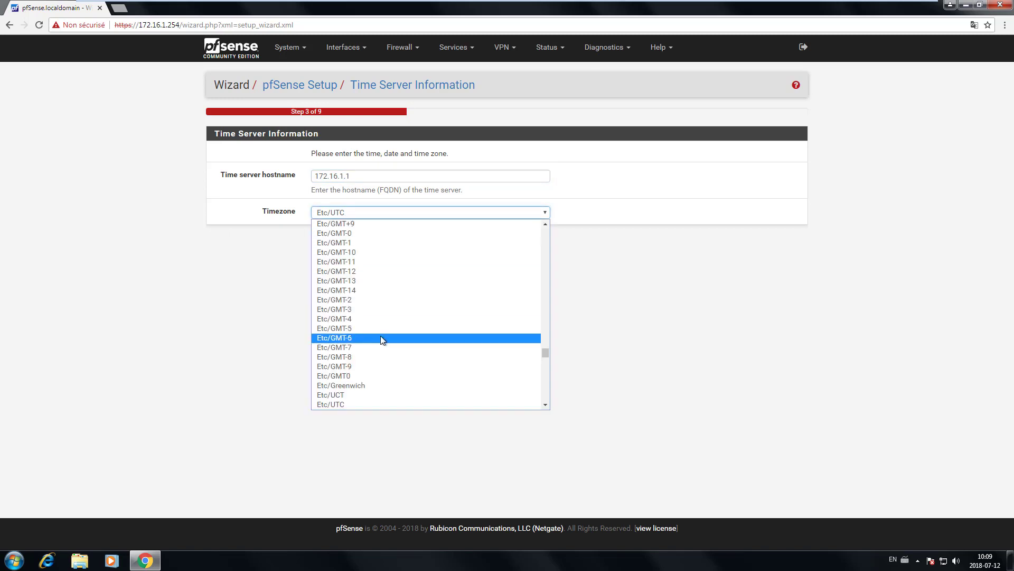
left_click(365, 327)
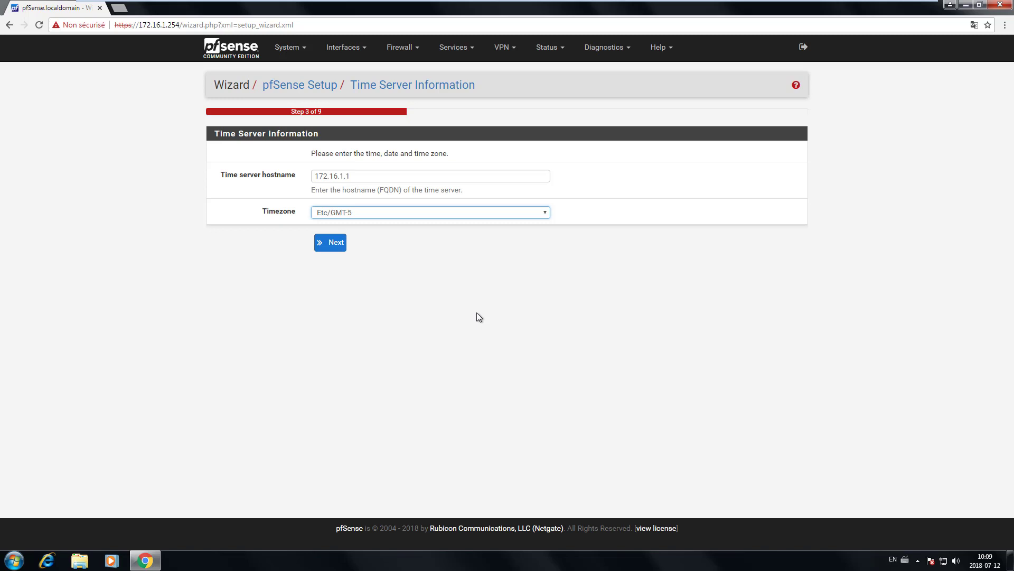
left_click(336, 254)
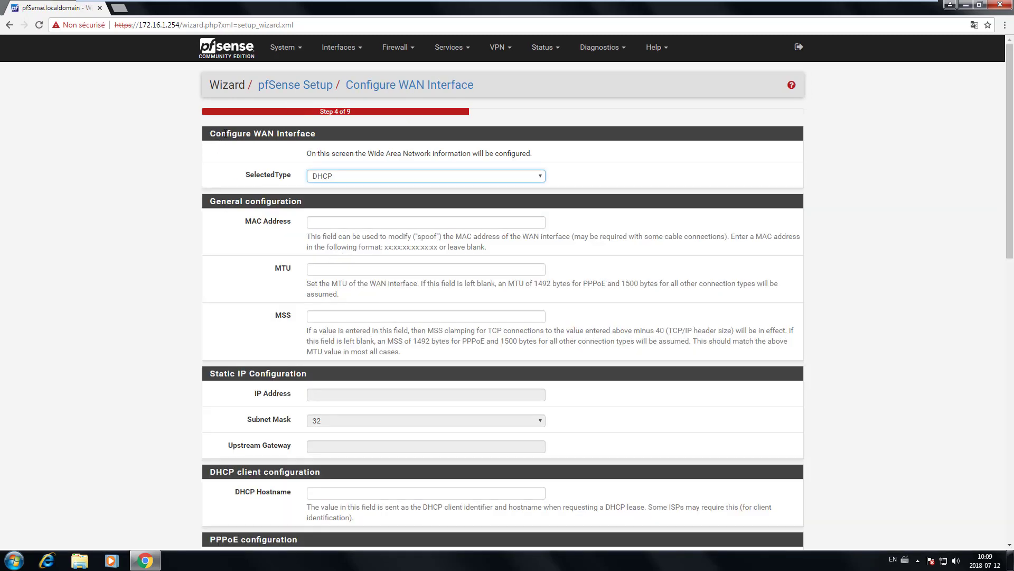
Step: Review the Configure WAN Interface page, keep SelectedType DHCP with defaults, and continue
left_click_drag(211, 133, 320, 139)
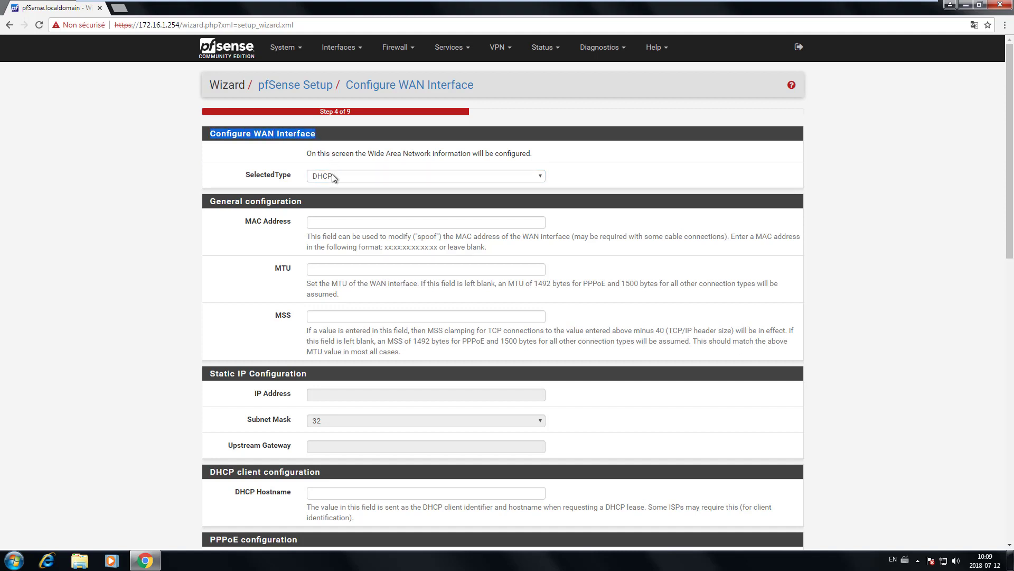
scroll(349, 259, "down", 9)
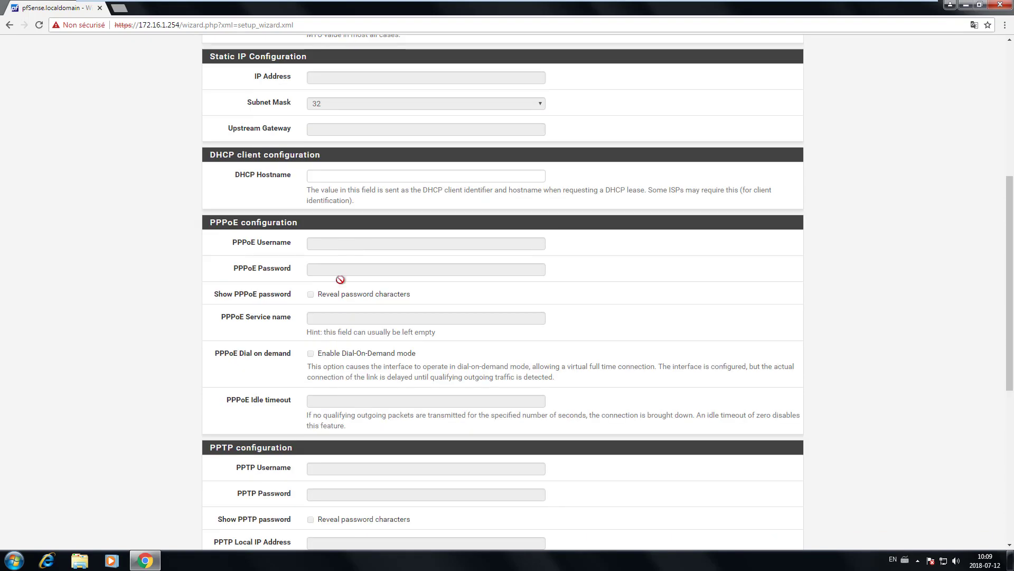
scroll(338, 309, "down", 3)
scroll(307, 305, "up", 6)
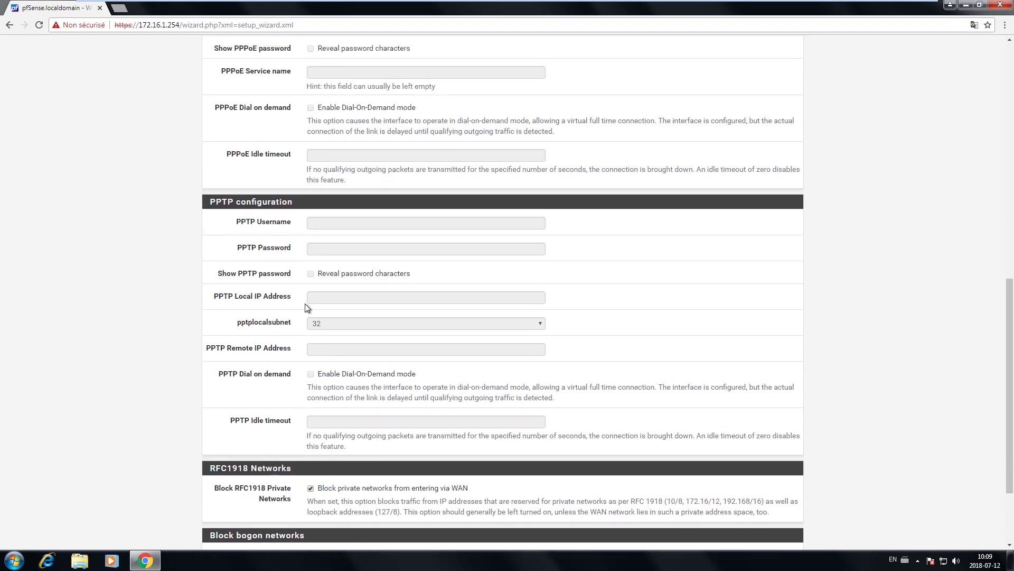
scroll(304, 307, "up", 1)
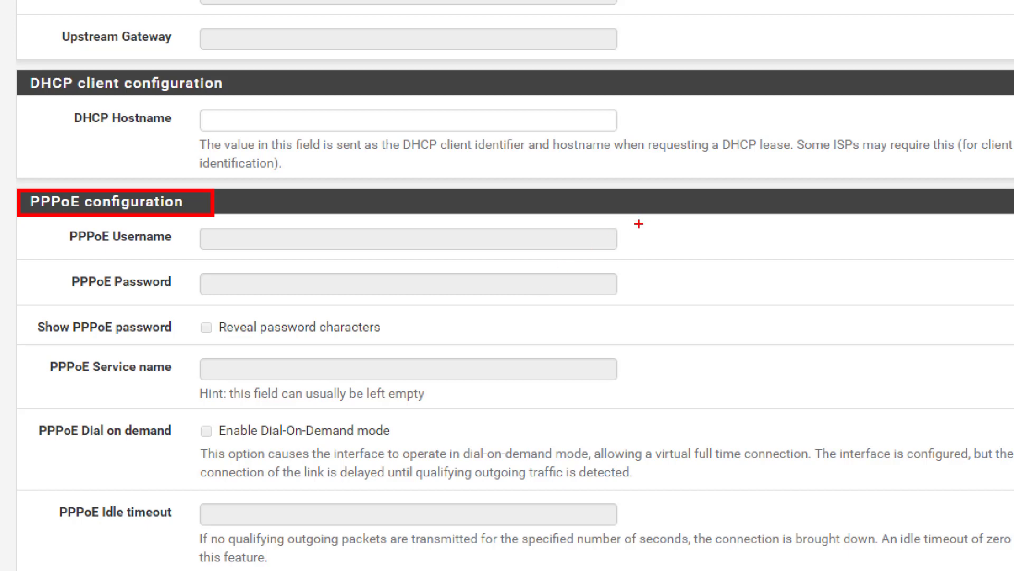
mouse_move(611, 250)
left_mouse_down()
mouse_move(687, 251)
mouse_move(611, 250)
left_mouse_up()
mouse_move(610, 285)
left_mouse_down()
mouse_move(654, 287)
mouse_move(612, 285)
left_mouse_up()
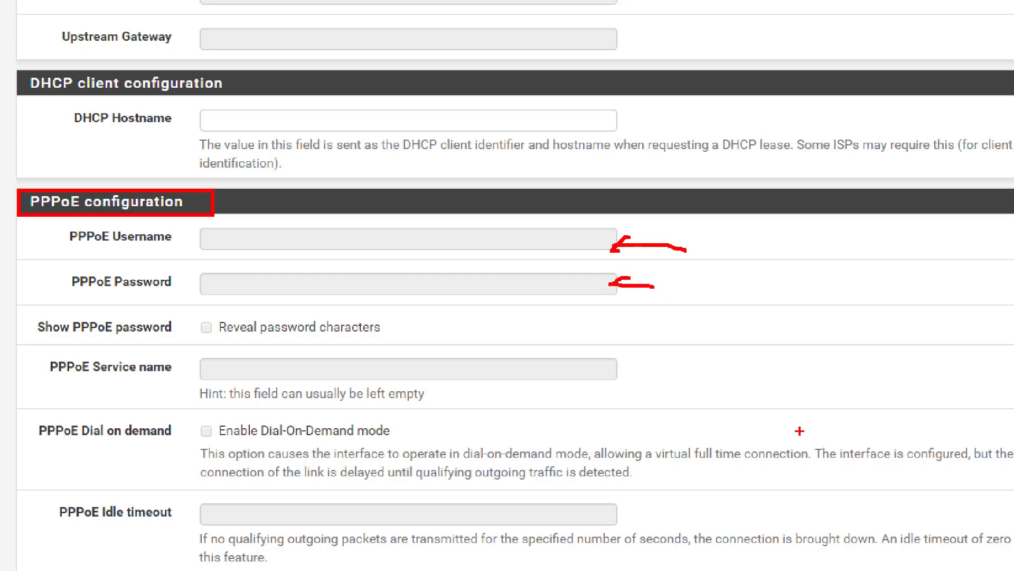
key("Escape")
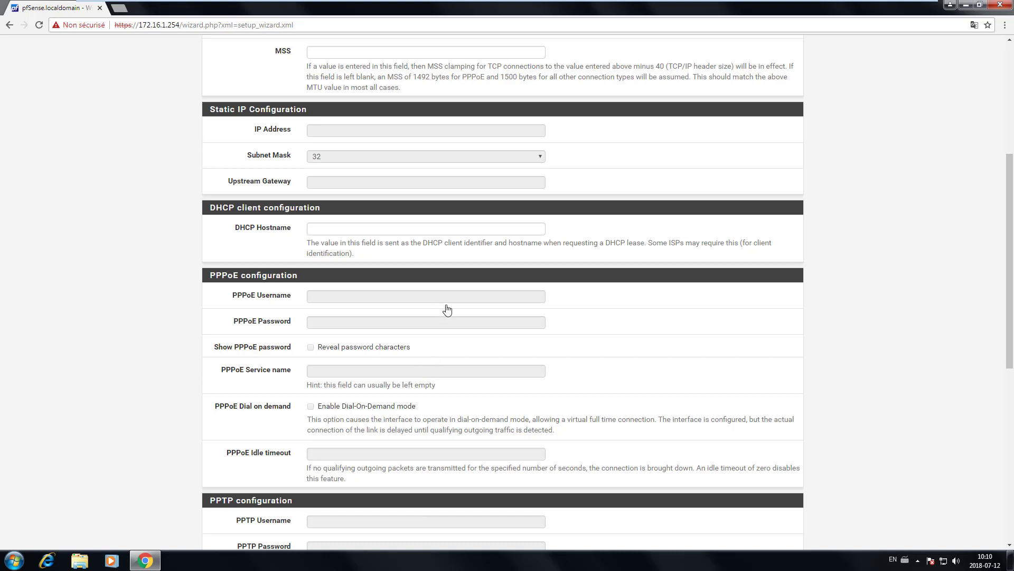
scroll(811, 288, "down", 8)
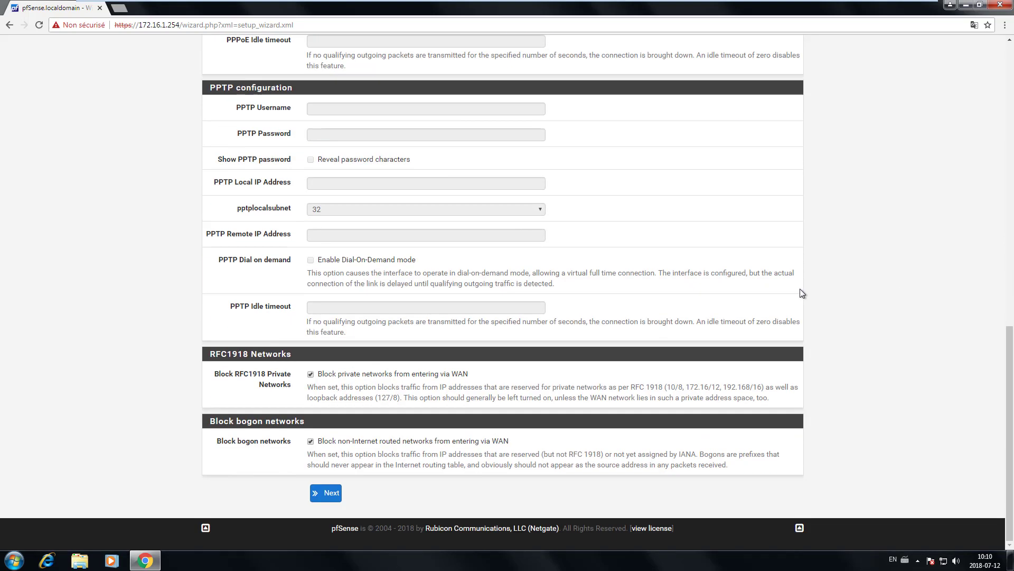
left_click(333, 492)
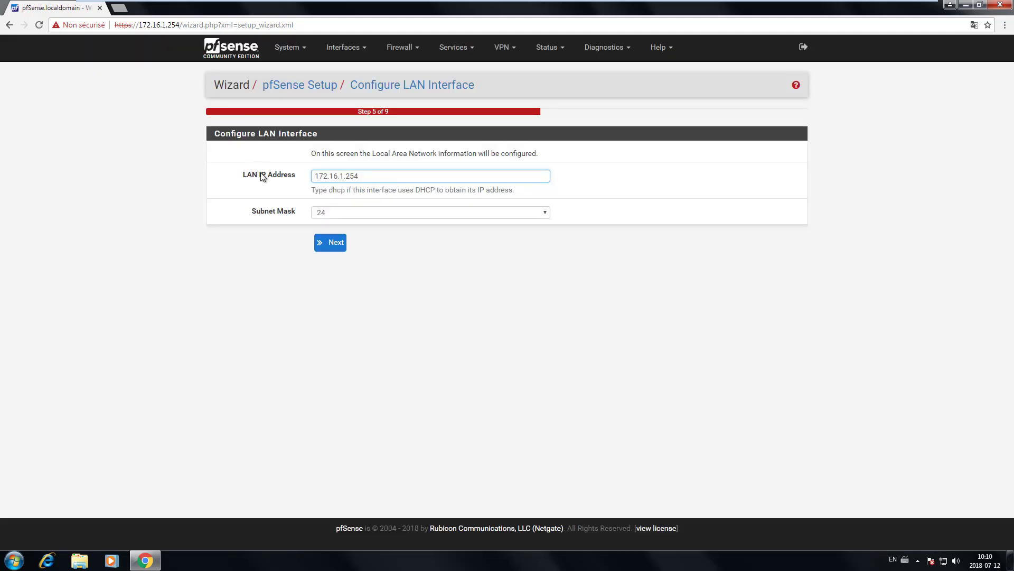
Step: Confirm LAN IP 172.16.1.254 with a 24-bit subnet mask and continue
left_click_drag(242, 174, 293, 181)
left_click(240, 184)
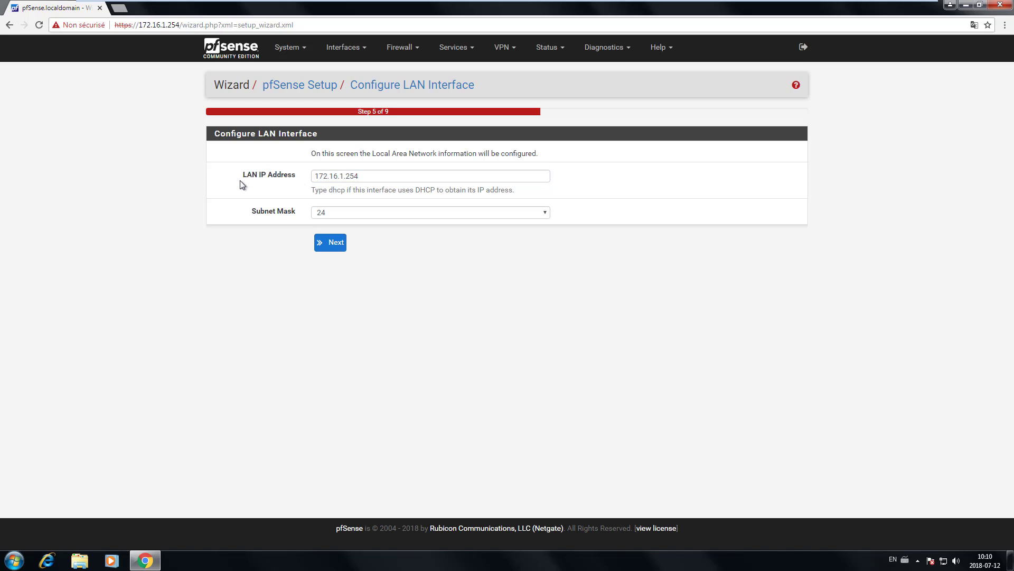
left_click_drag(362, 180, 311, 206)
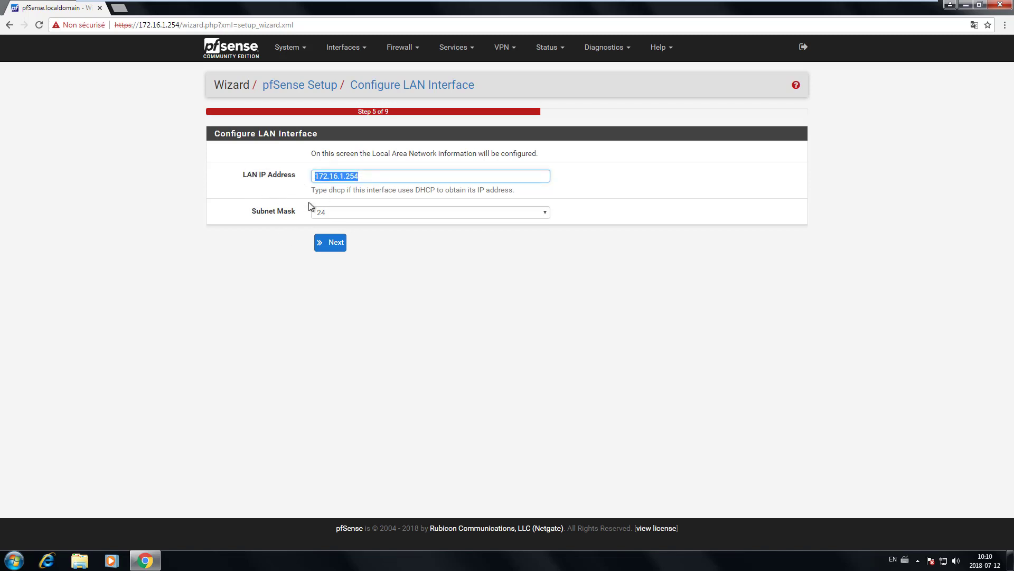
left_click(334, 247)
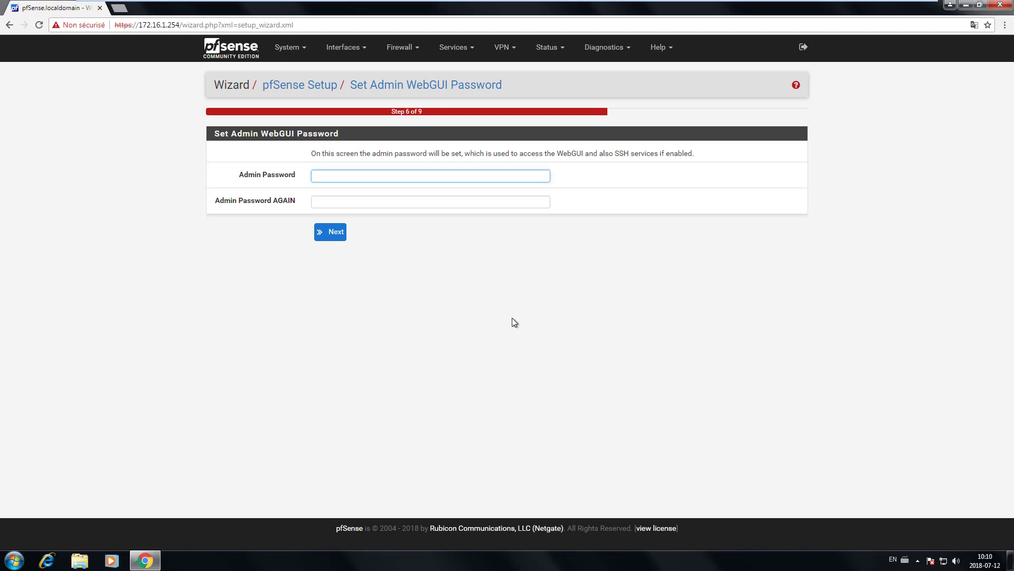
Step: Minimize the wizard and VM, then select the required admin password in the Atelier 2.5 Google Doc
left_click(144, 560)
mouse_move(379, 4)
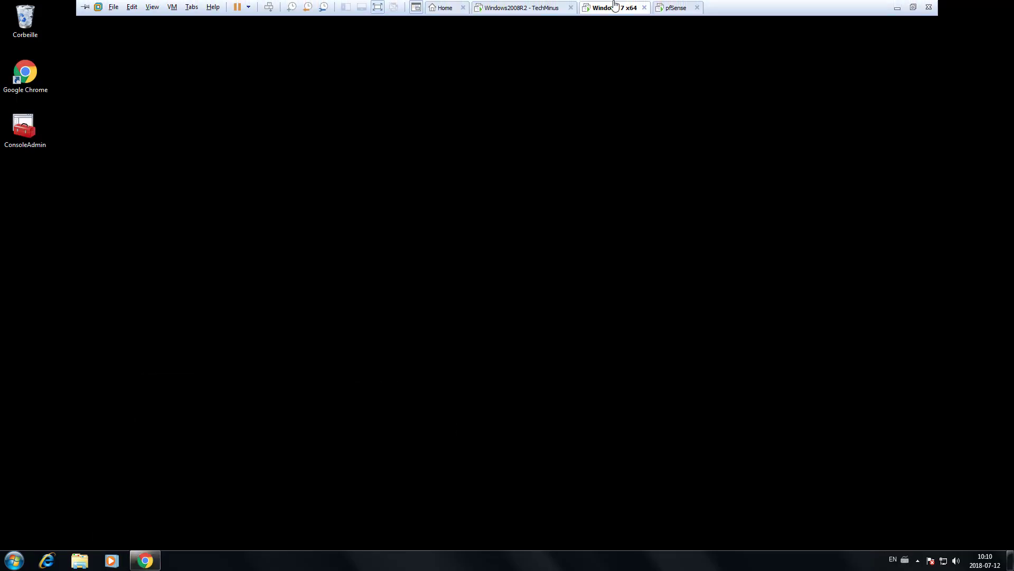
left_click(898, 8)
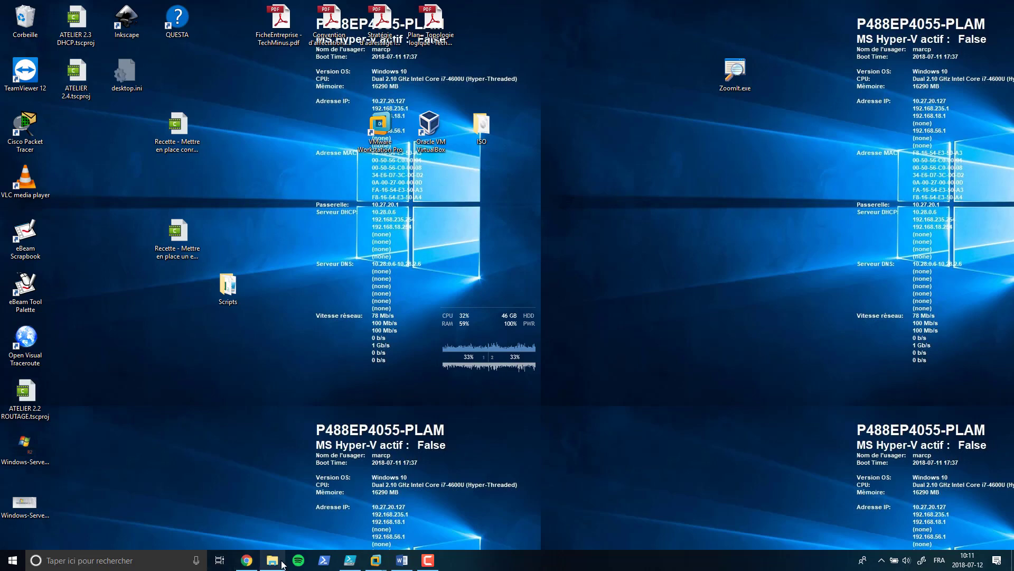
left_click(246, 560)
left_click(165, 7)
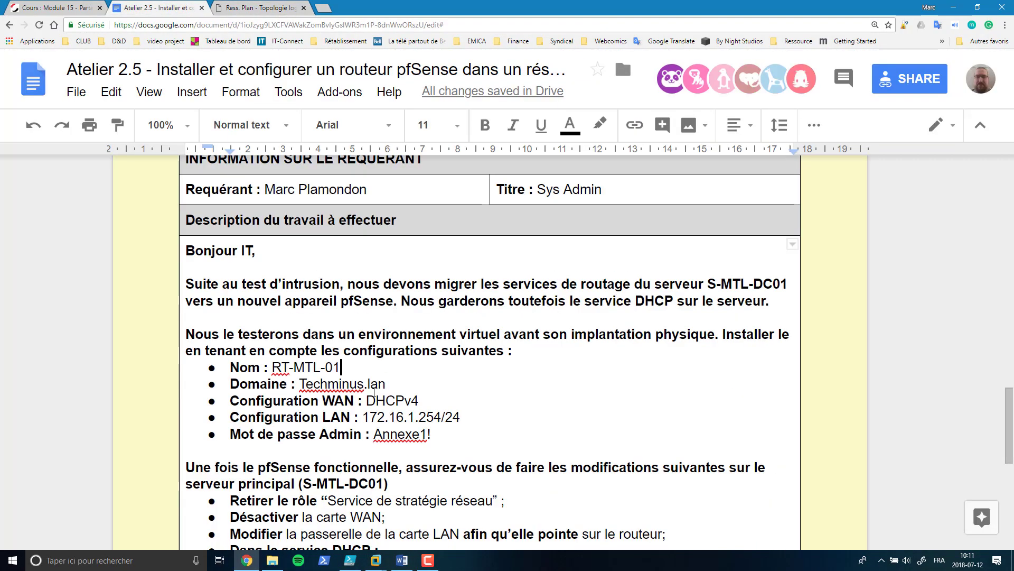
scroll(374, 381, "down", 1)
left_click_drag(375, 381, 427, 381)
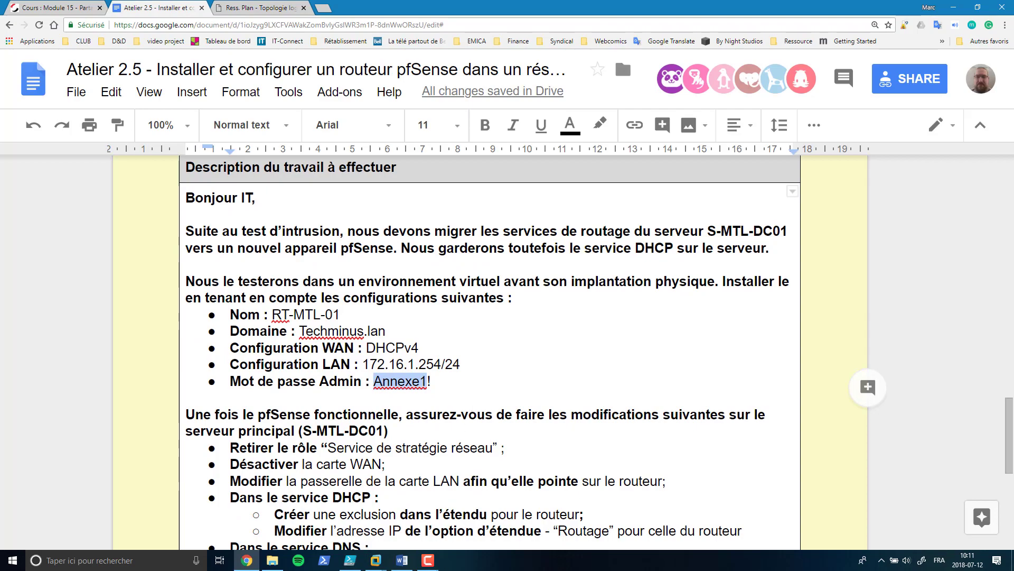
Step: Return to the Windows 7 x64 client VM and restore the pfSense wizard window
mouse_move(375, 559)
left_click(486, 509)
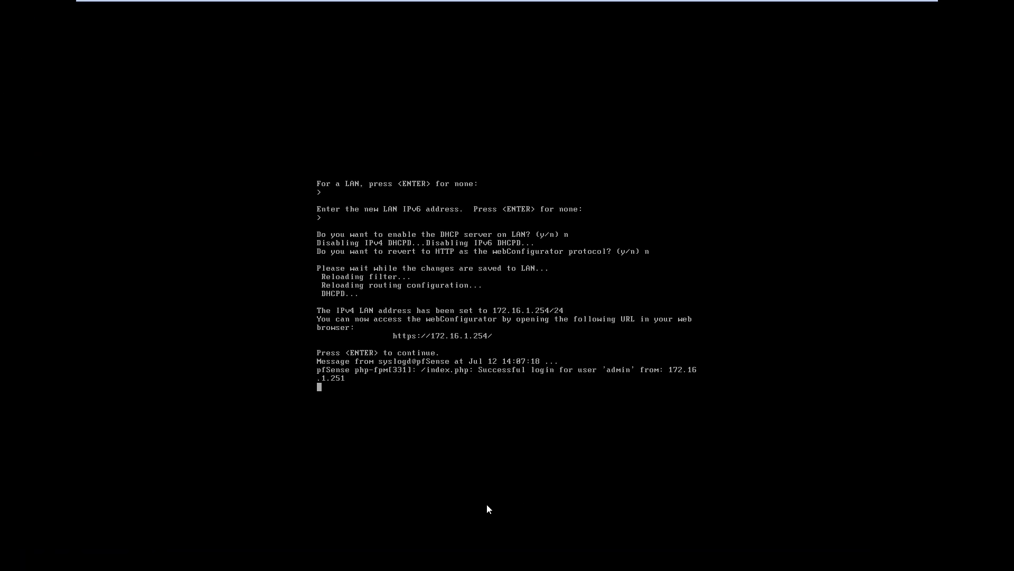
mouse_move(248, 1)
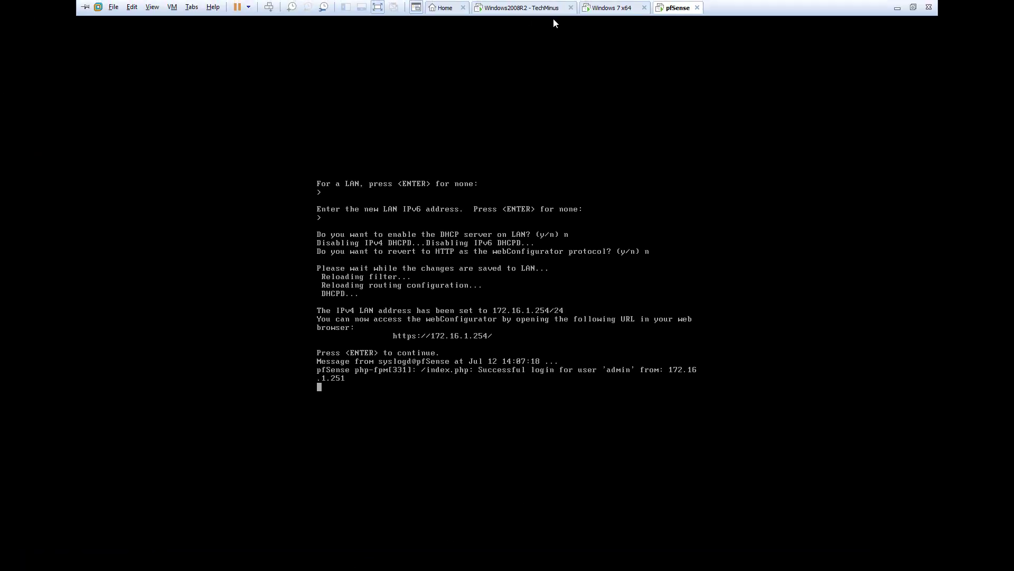
left_click(608, 5)
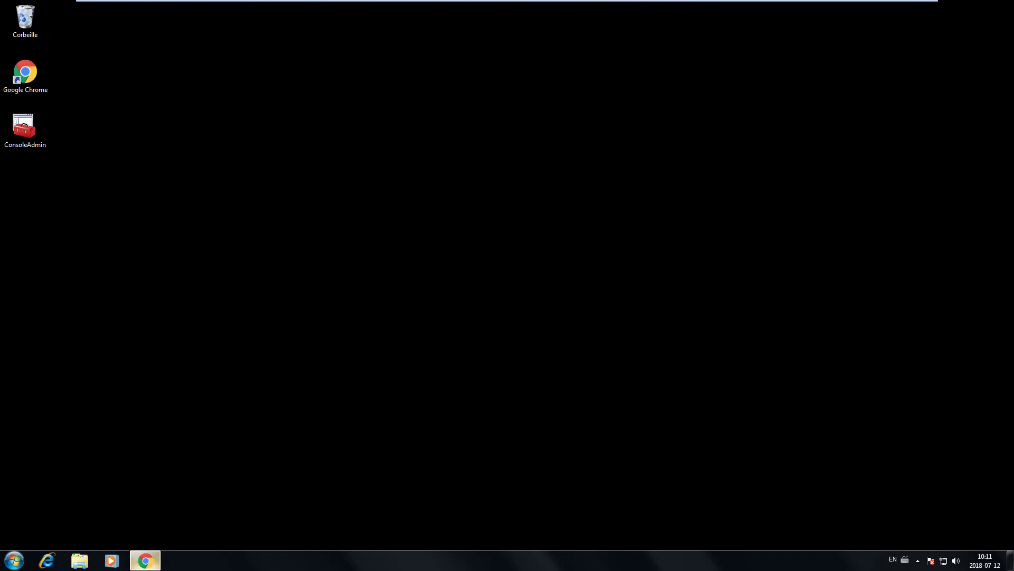
left_click(153, 558)
Step: Type the admin password into the first Admin Password field and move to the confirmation field
left_click(331, 175)
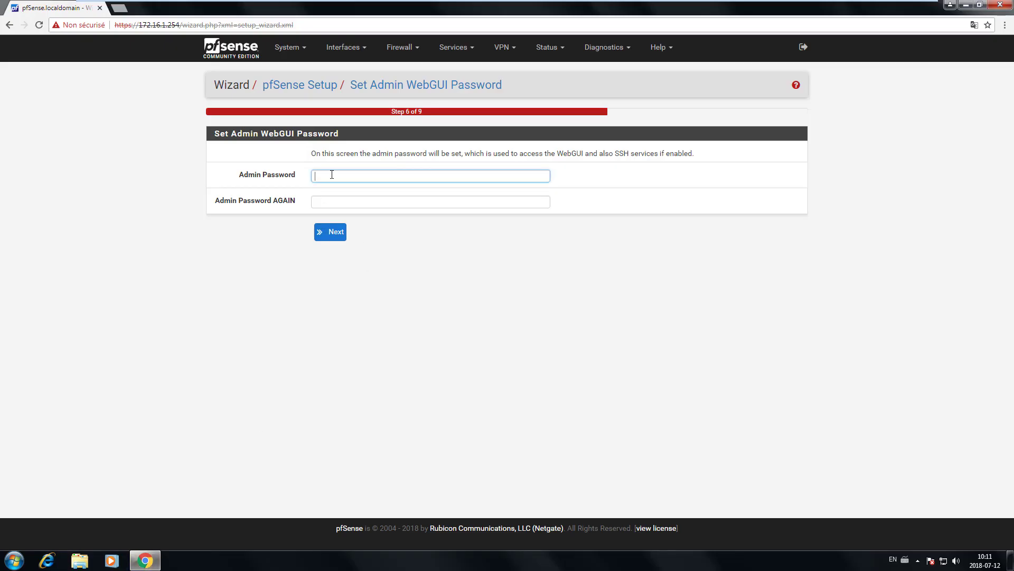
type("pfsense")
key("Tab")
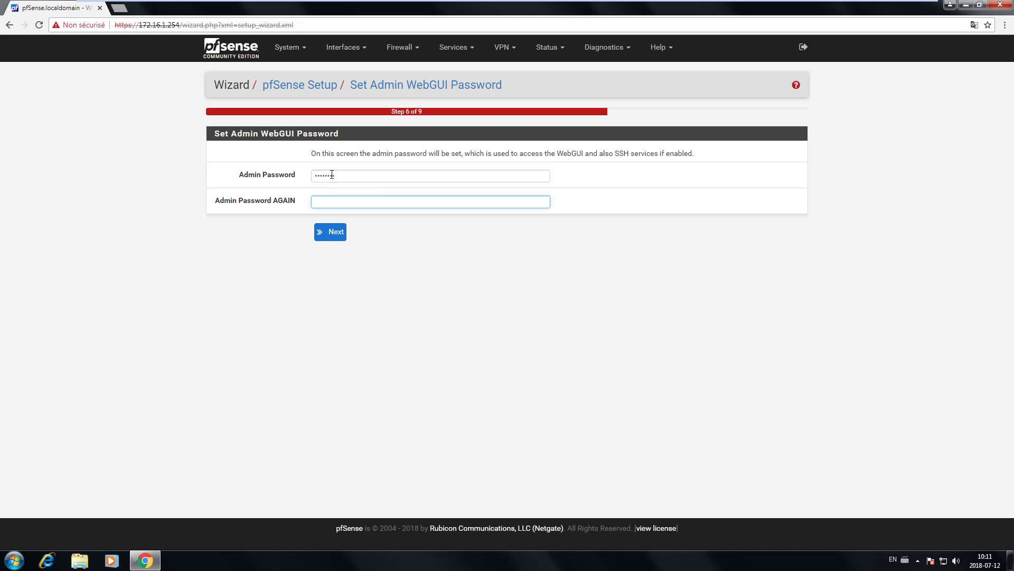
type("pfsense")
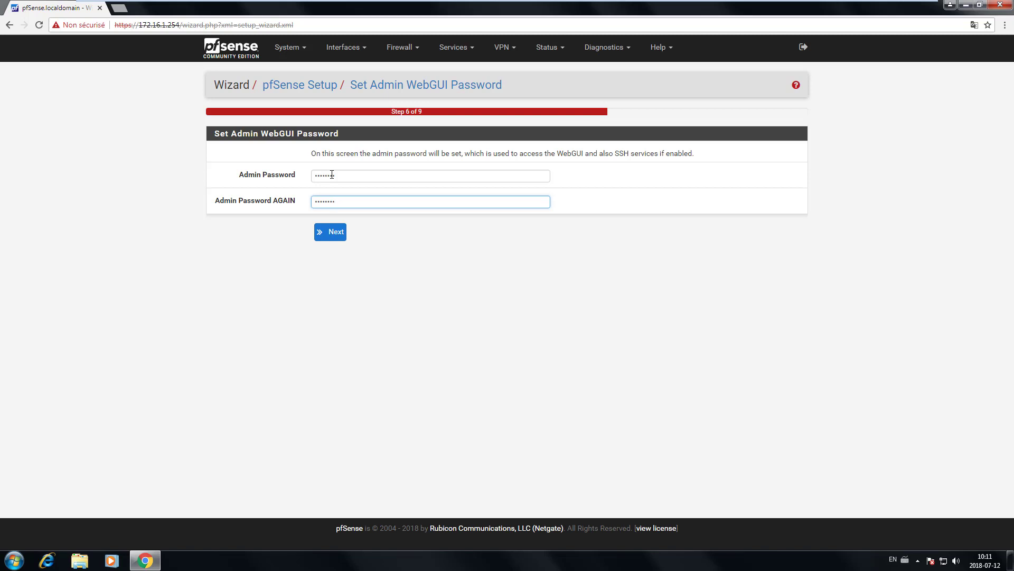
Step: Confirm the admin password and reload the pfSense configuration to reach the wizard's final step
left_click(332, 234)
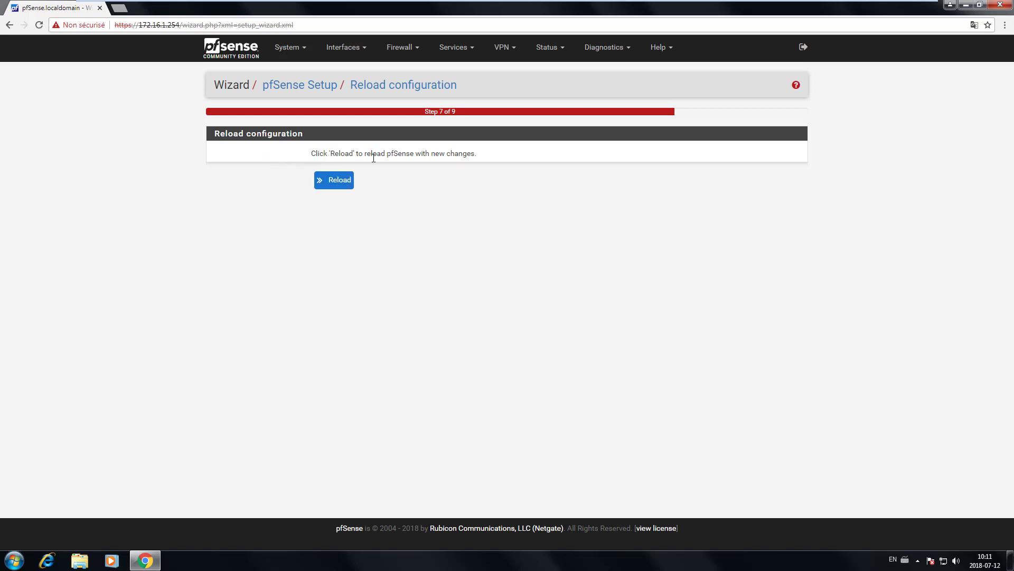
left_click_drag(265, 154, 482, 160)
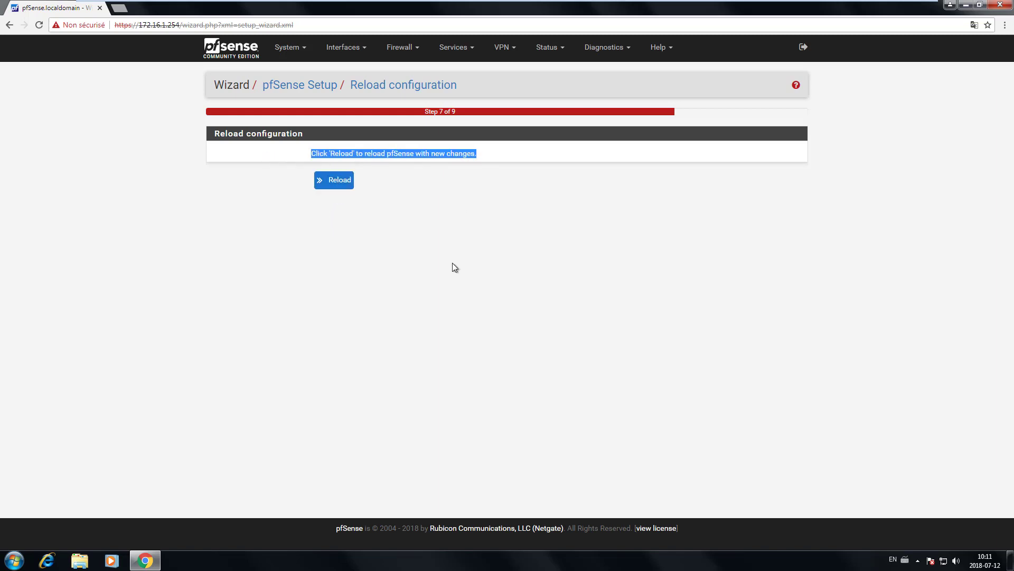
left_click(332, 180)
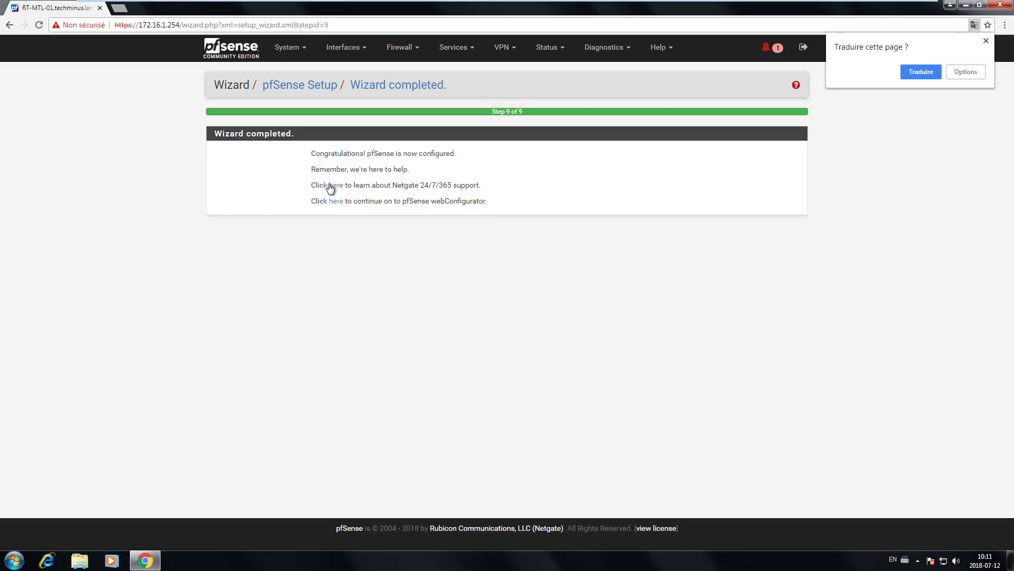
Step: Dismiss Chrome's translate offer and go to the Status > Dashboard page
left_click(986, 41)
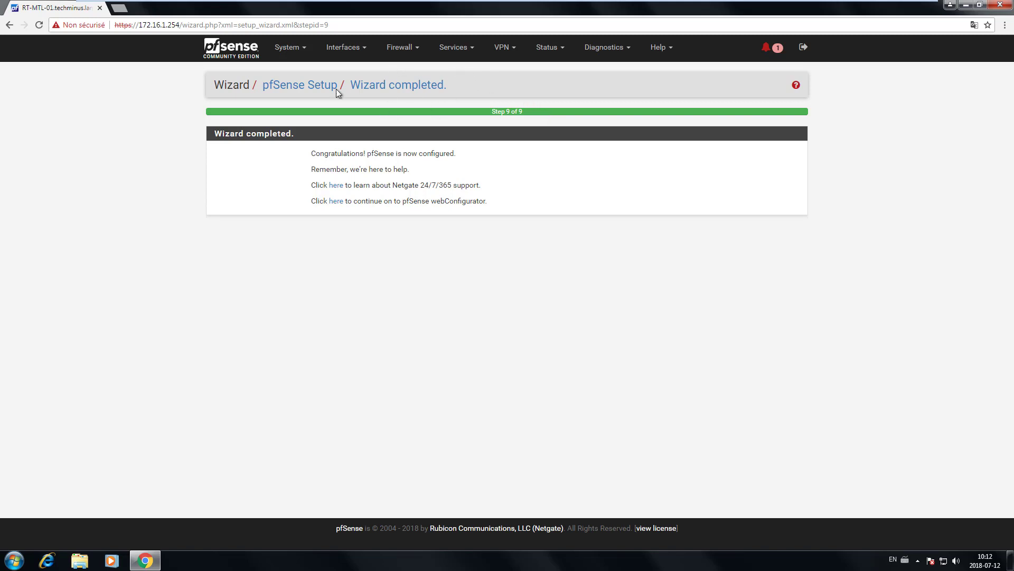
left_click(557, 54)
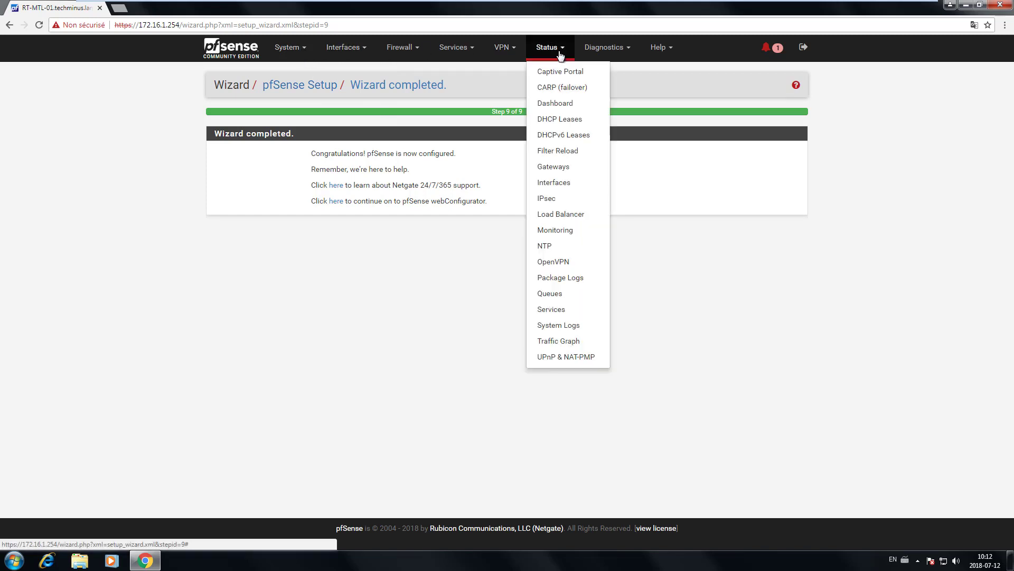
left_click(559, 109)
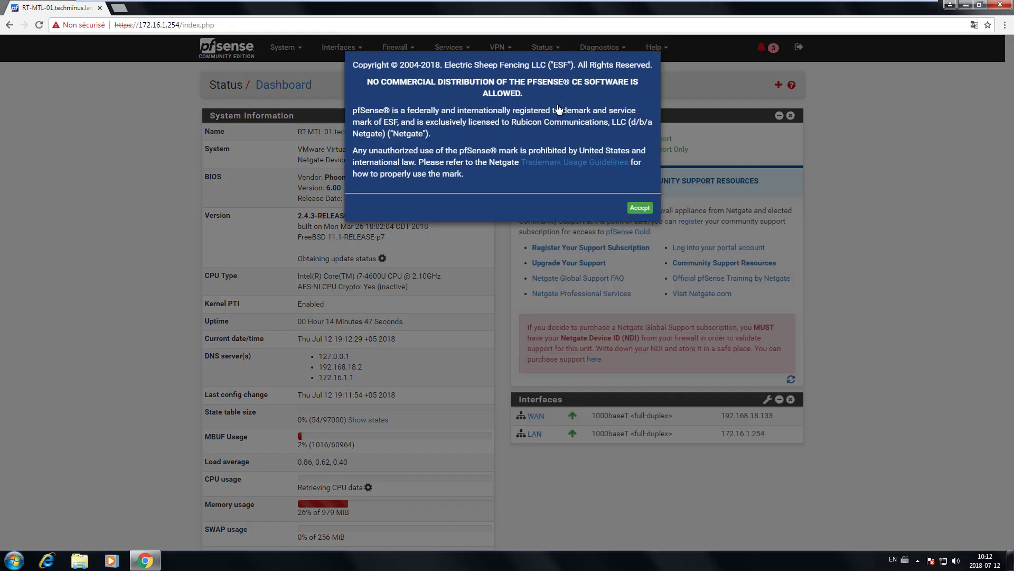
Step: Accept the copyright notice and inspect the Interfaces widget: WAN and LAN up at 1000baseT full-duplex
left_click(640, 208)
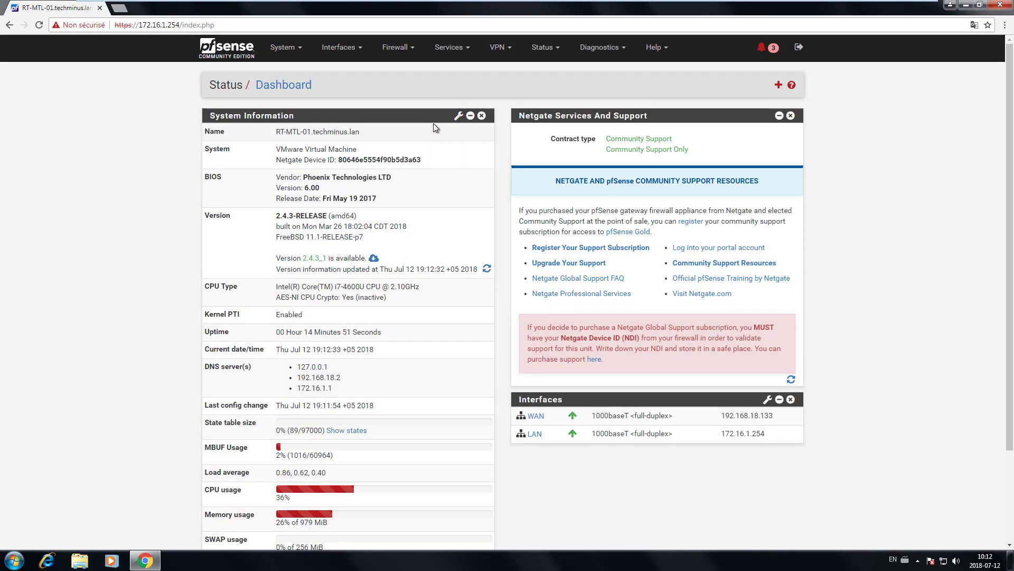
scroll(433, 127, "down", 2)
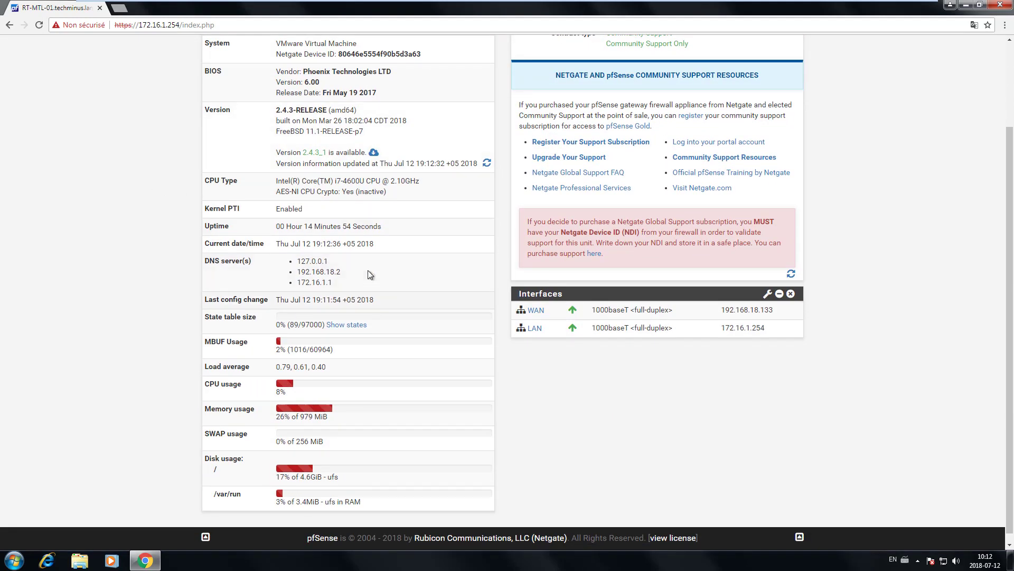
scroll(634, 296, "down", 1)
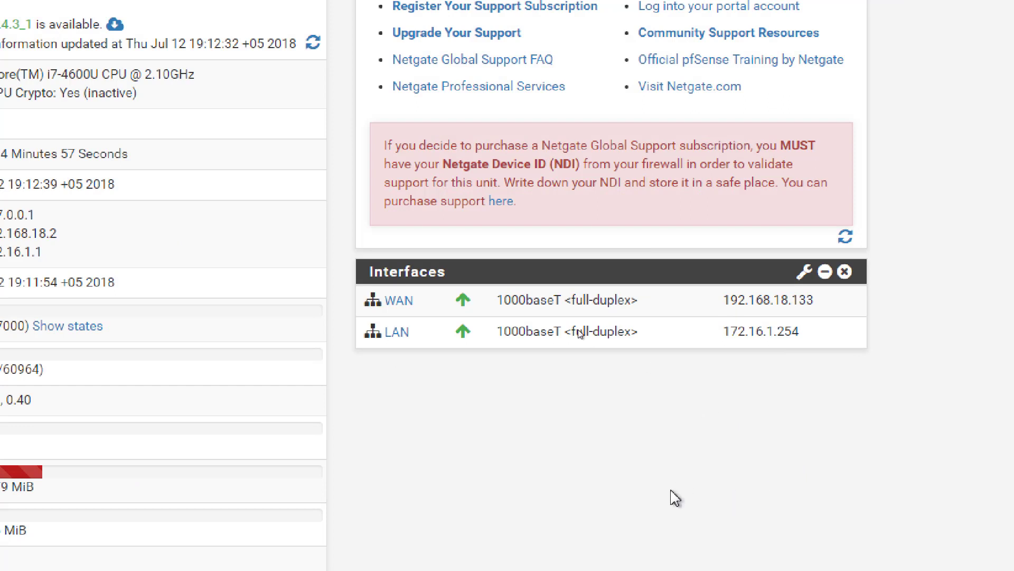
key("ctrl+2")
mouse_move(347, 256)
left_mouse_down()
mouse_move(690, 352)
mouse_move(881, 353)
left_mouse_up()
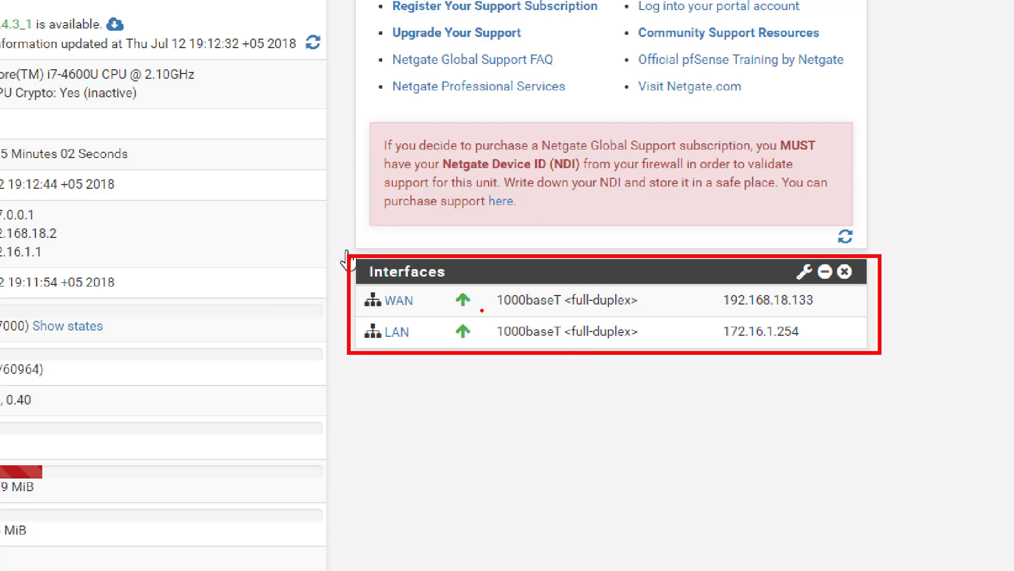
mouse_move(462, 288)
left_mouse_down()
mouse_move(479, 298)
mouse_move(465, 288)
mouse_move(460, 342)
mouse_move(469, 322)
left_mouse_up()
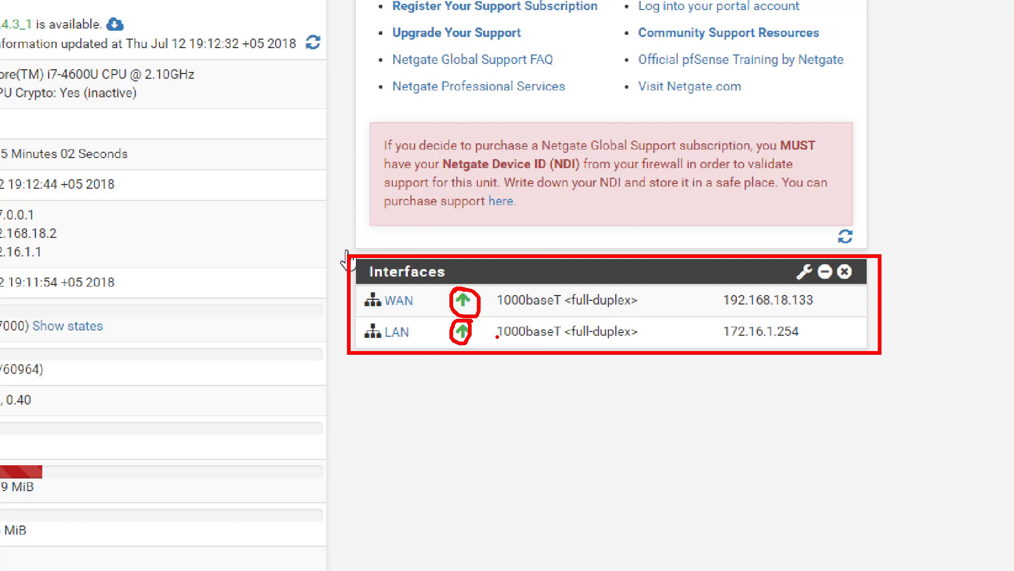
left_click_drag(497, 336, 646, 336)
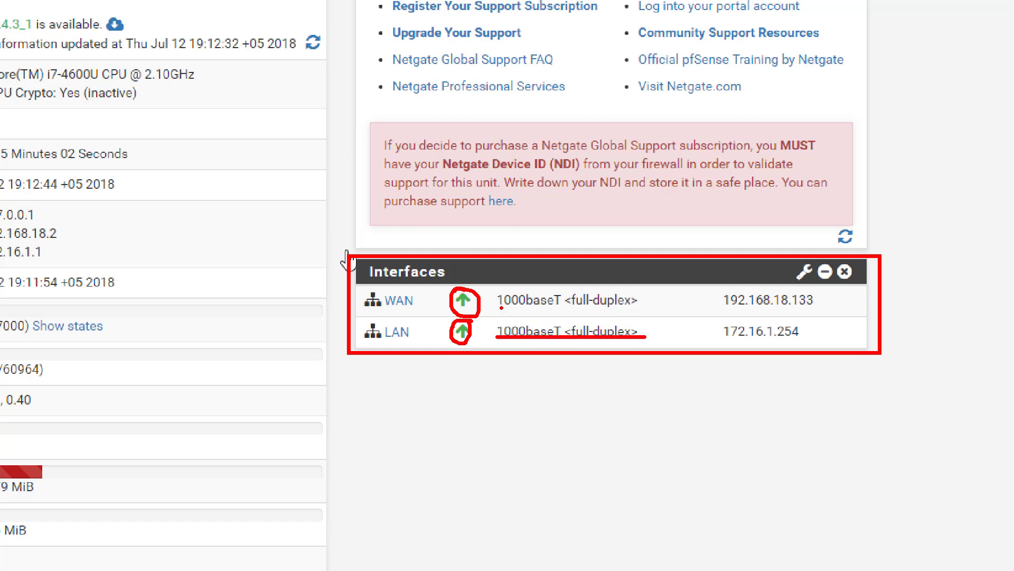
left_click_drag(501, 308, 641, 307)
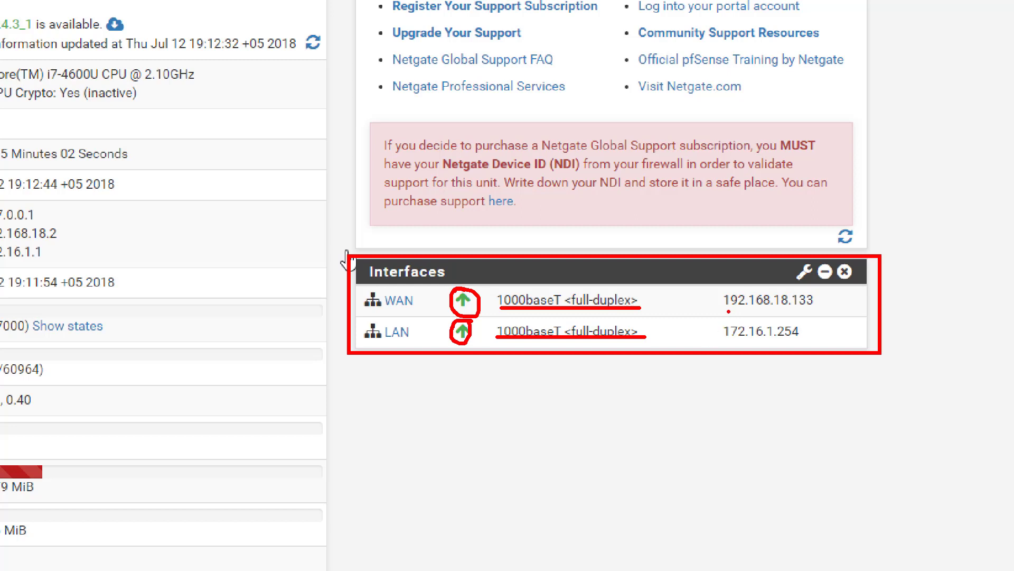
mouse_move(714, 286)
left_mouse_down()
mouse_move(750, 286)
mouse_move(719, 327)
mouse_move(737, 319)
left_mouse_up()
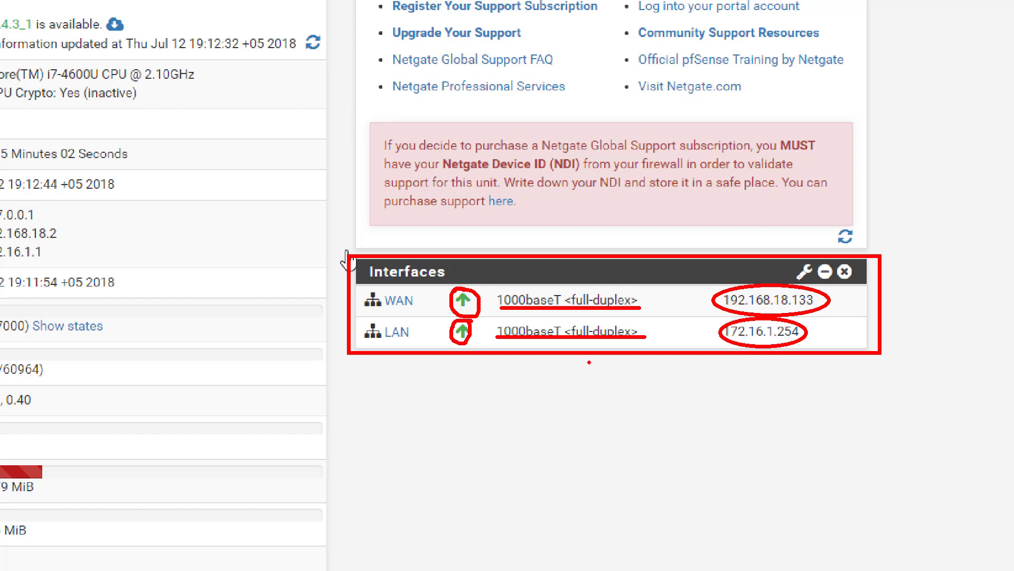
key("Escape")
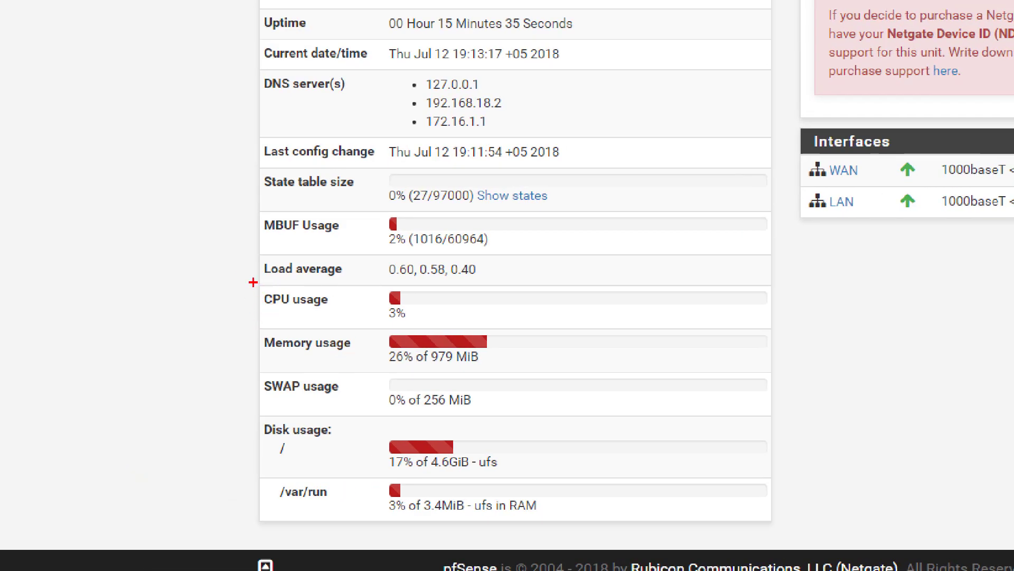
mouse_move(253, 282)
left_mouse_down()
mouse_move(502, 353)
mouse_move(500, 323)
left_mouse_up()
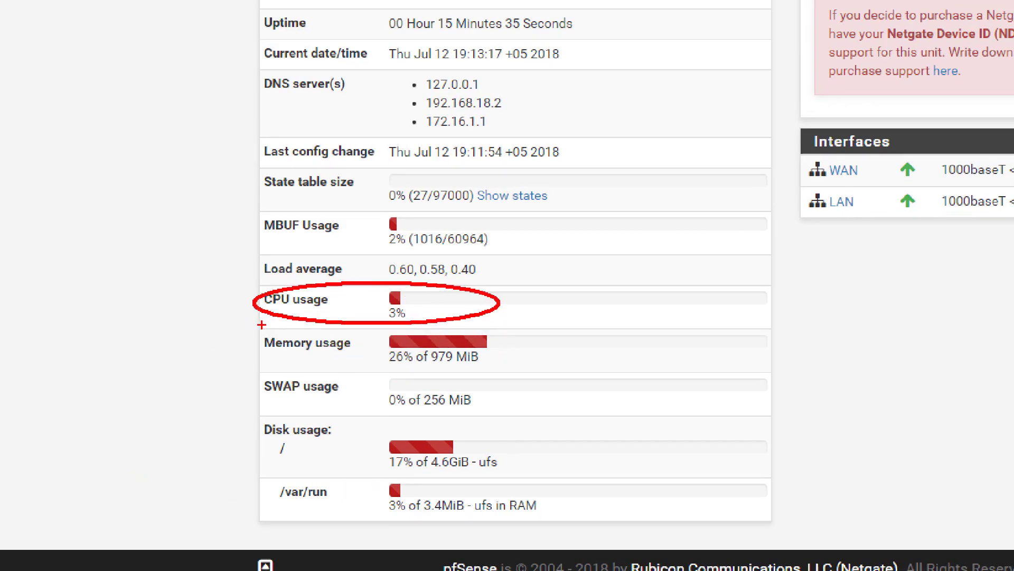
left_click_drag(262, 325, 515, 371)
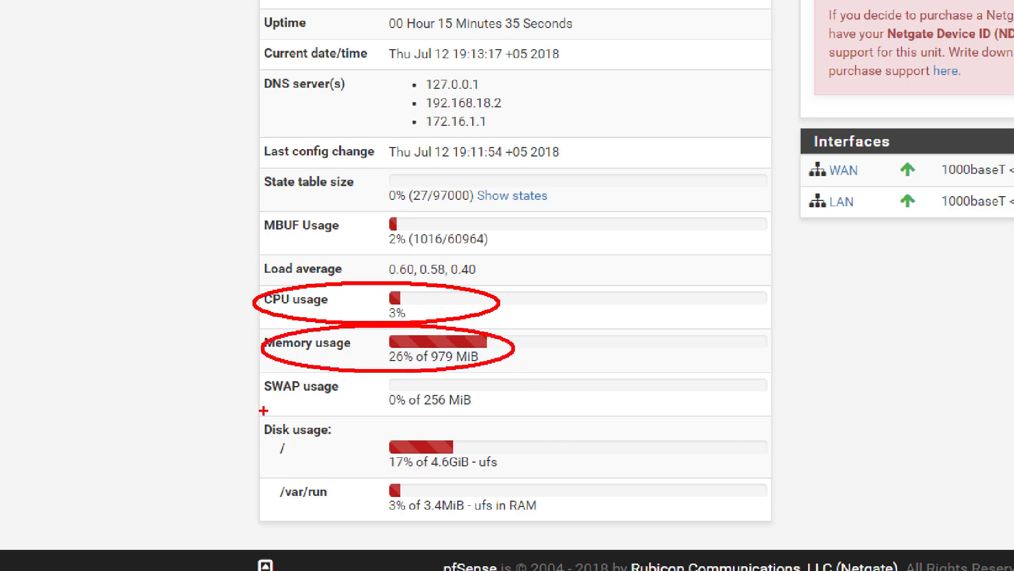
left_click_drag(265, 392, 368, 392)
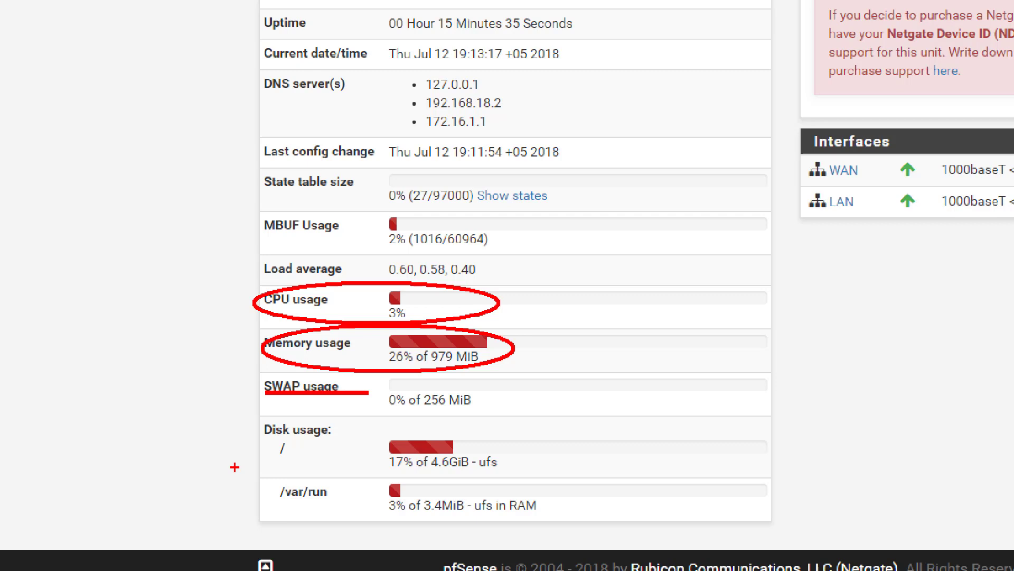
left_click_drag(248, 413, 554, 481)
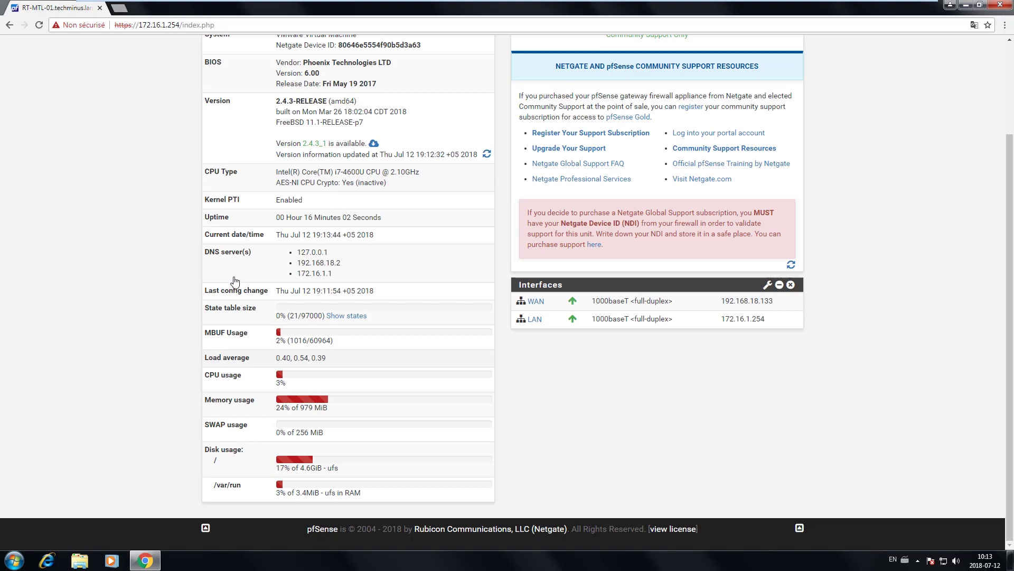
Step: Open System > General Setup and check hostname RT-MTL-01 and domain techminus.lan
scroll(232, 274, "up", 3)
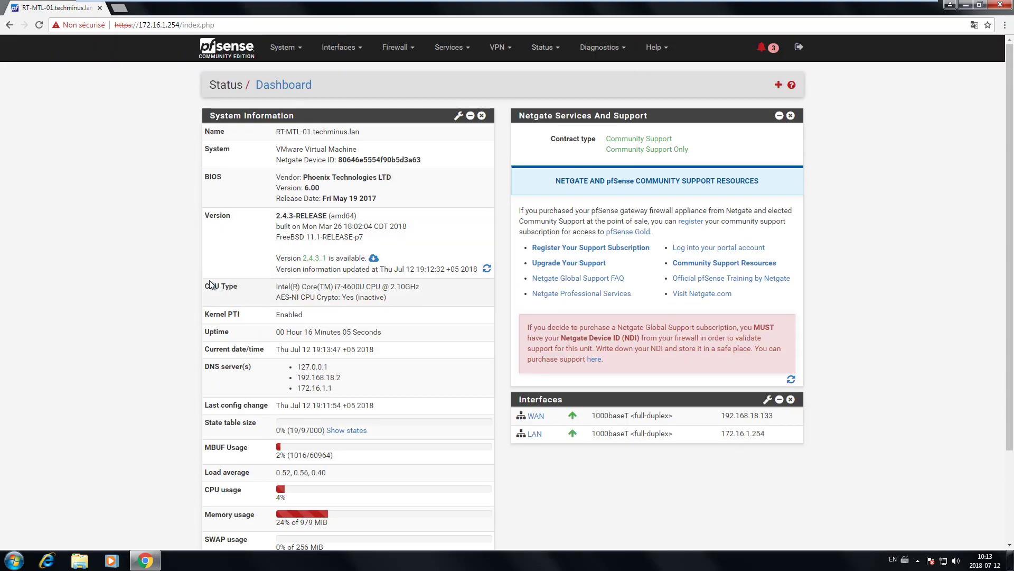
left_click(295, 54)
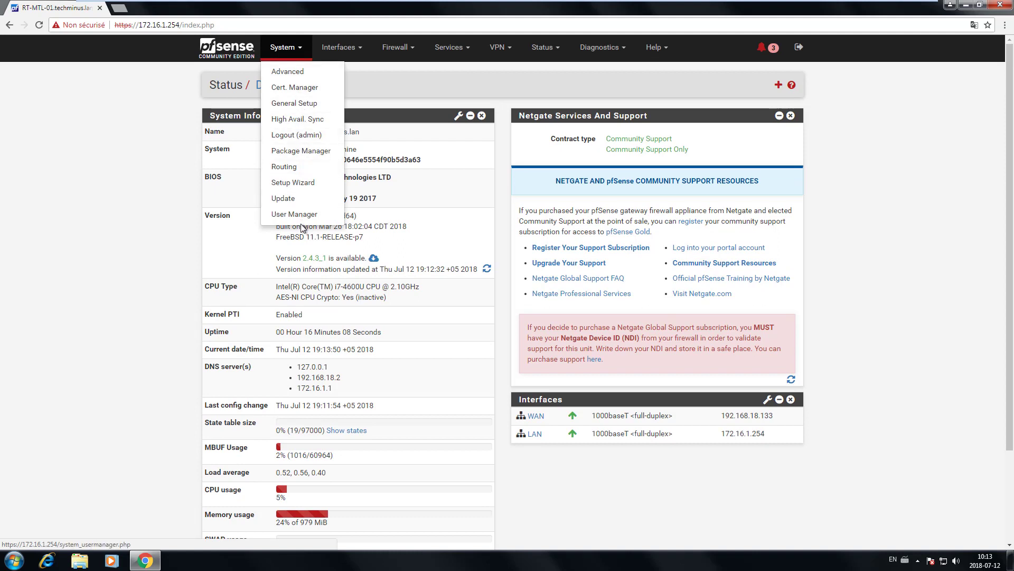
left_click(305, 104)
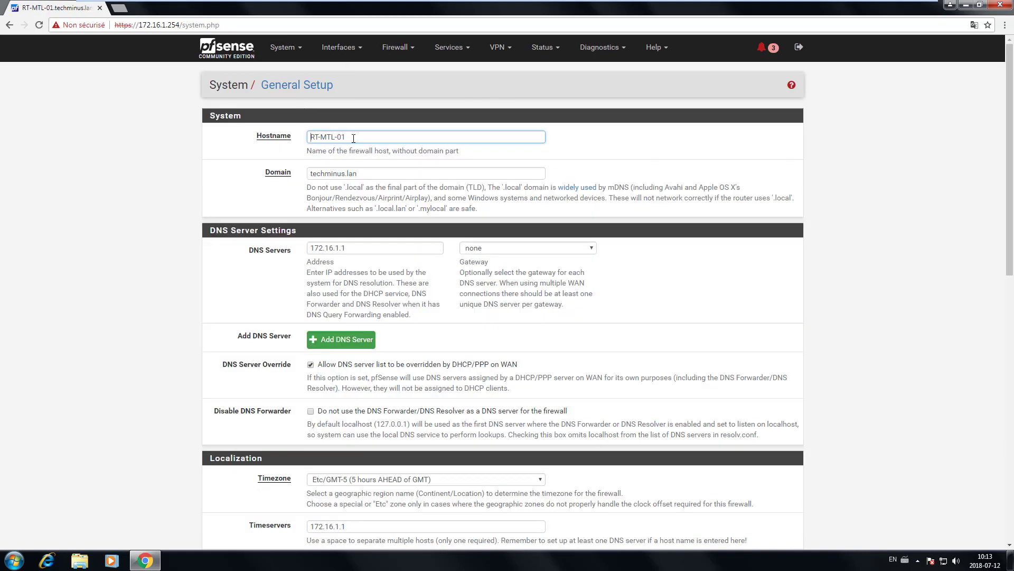
left_click_drag(353, 138, 299, 140)
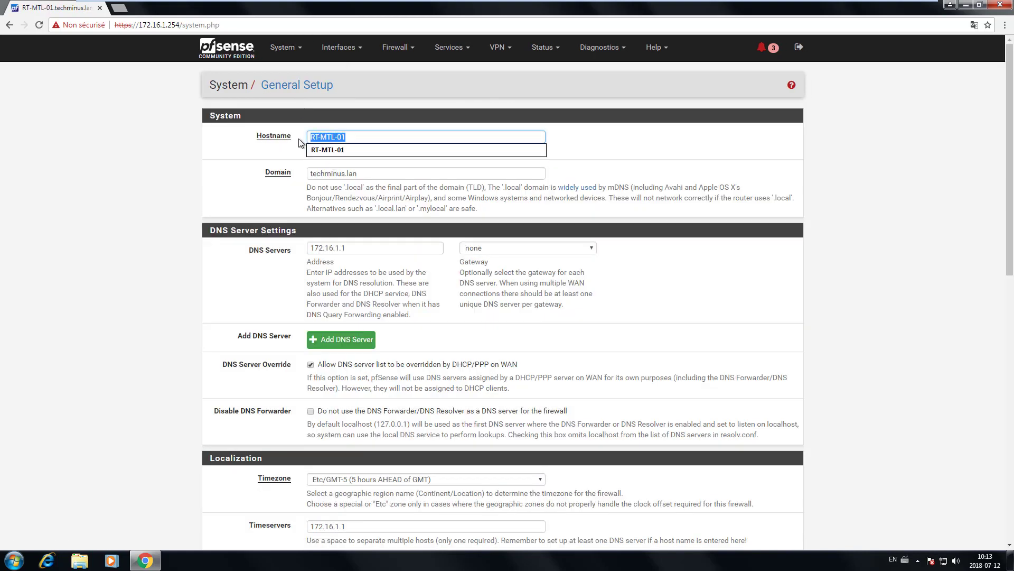
left_click(352, 174)
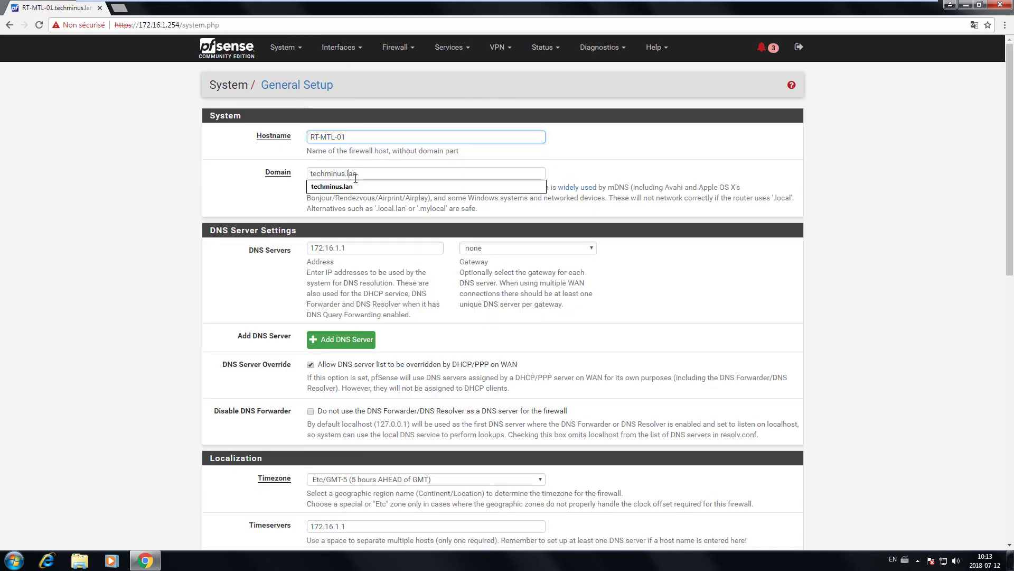
left_click(275, 279)
Step: Review the remaining settings (DNS 172.16.1.1, timezone Etc/GMT-5) and bring up the System menu
scroll(272, 274, "down", 1)
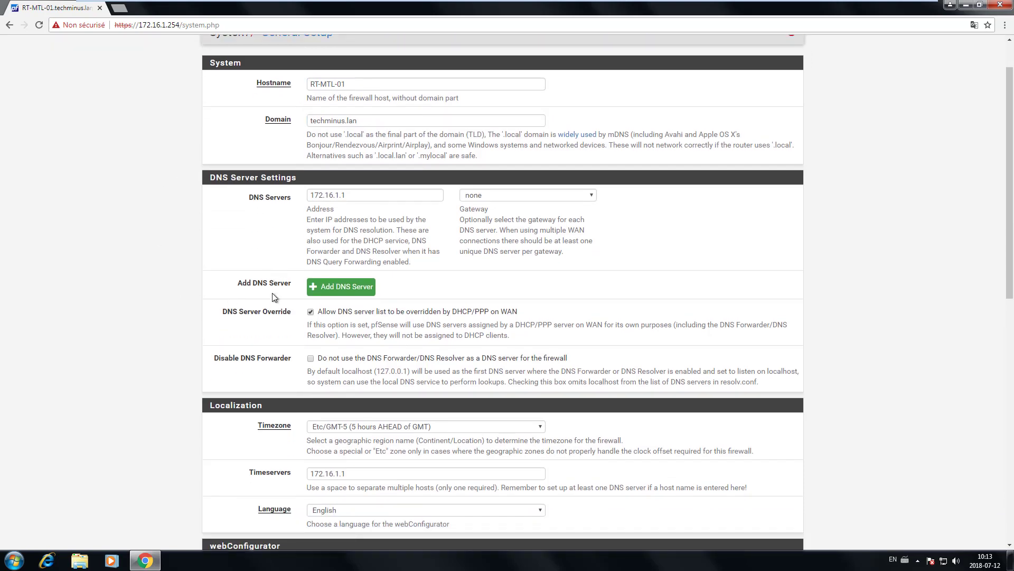
scroll(272, 293, "down", 4)
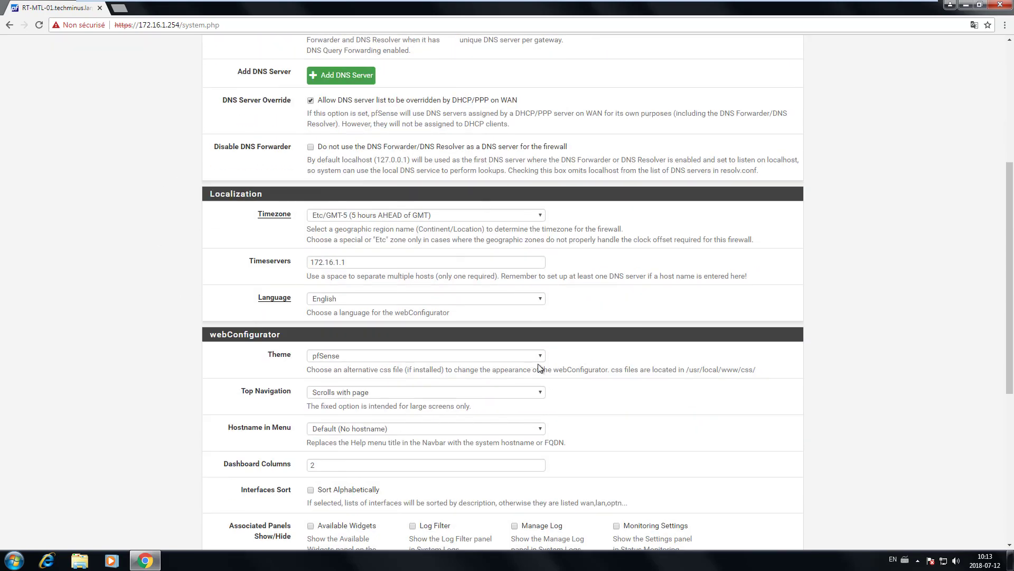
scroll(539, 367, "down", 2)
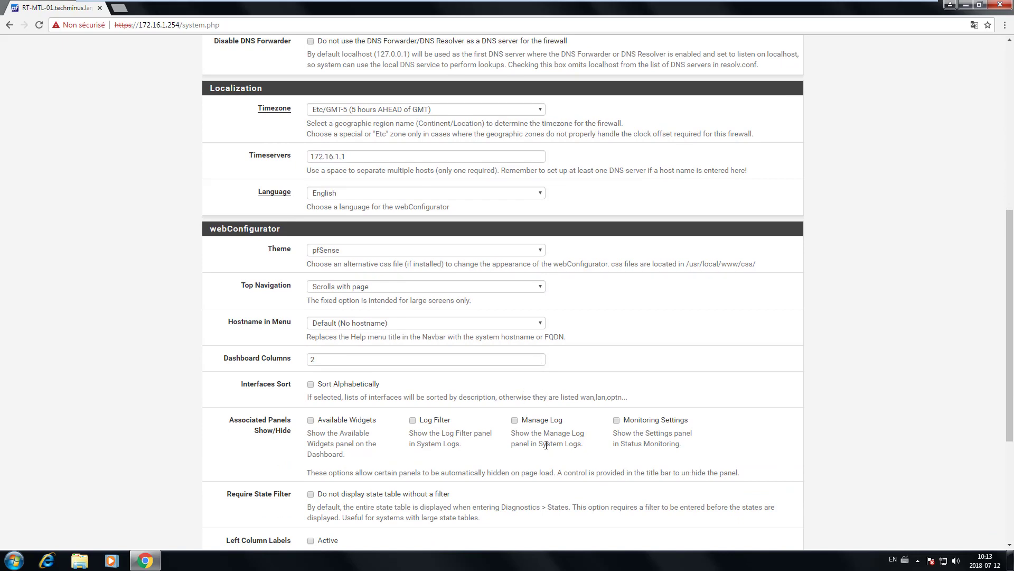
scroll(499, 391, "up", 7)
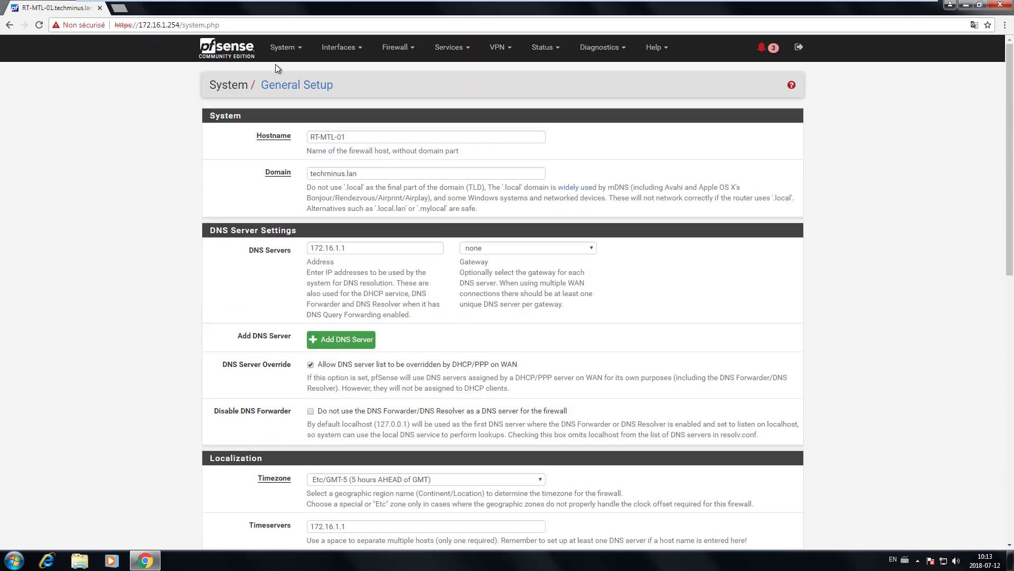
left_click(282, 49)
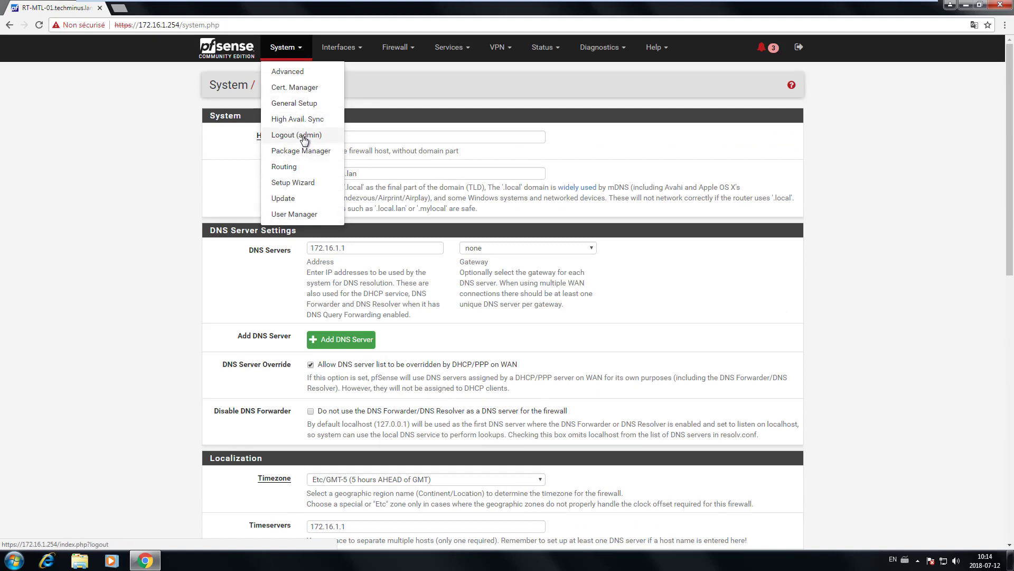
Step: Attempt the System > Update upgrade from base system 2.4.3 to 2.4.3_1
left_click(290, 199)
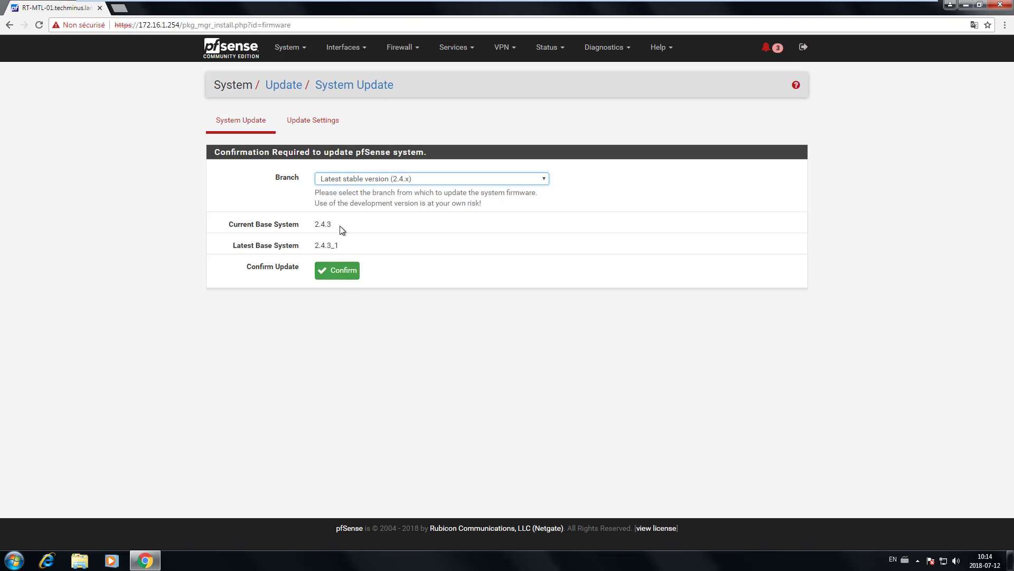
left_click_drag(342, 229, 315, 225)
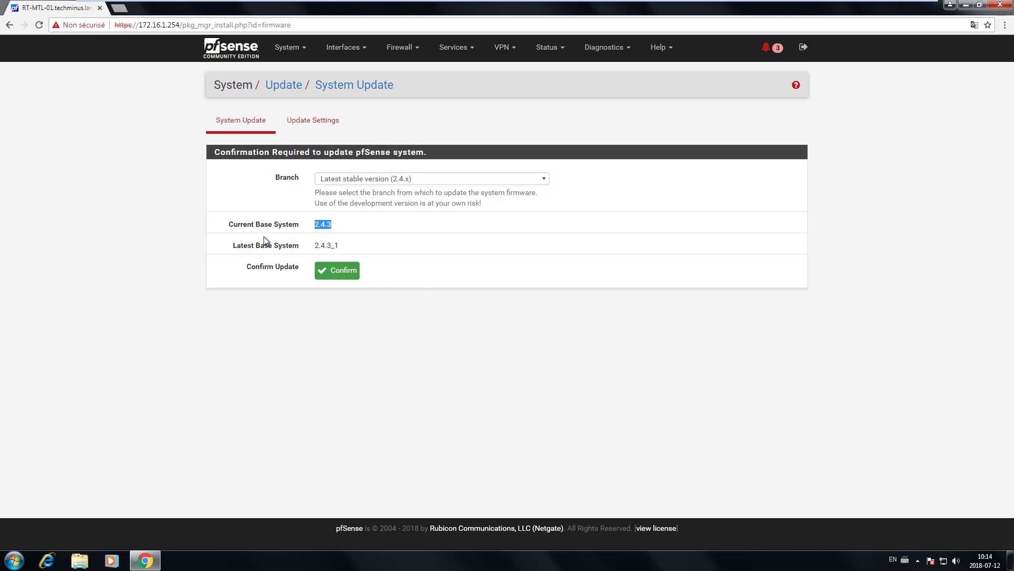
left_click(335, 230)
left_click(344, 272)
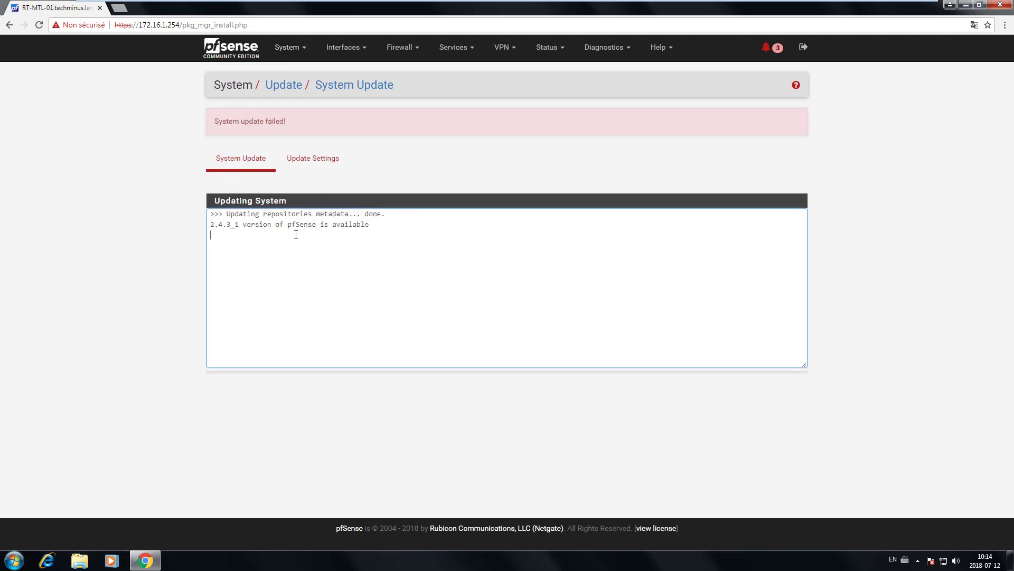
left_click(303, 51)
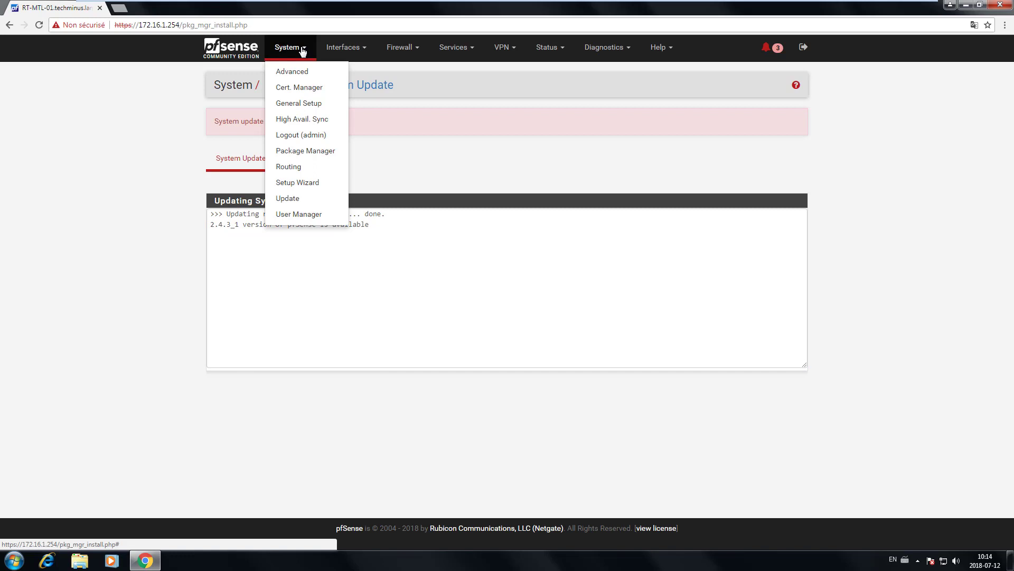
Step: Go to System > User Manager and start adding a new user
left_click(310, 214)
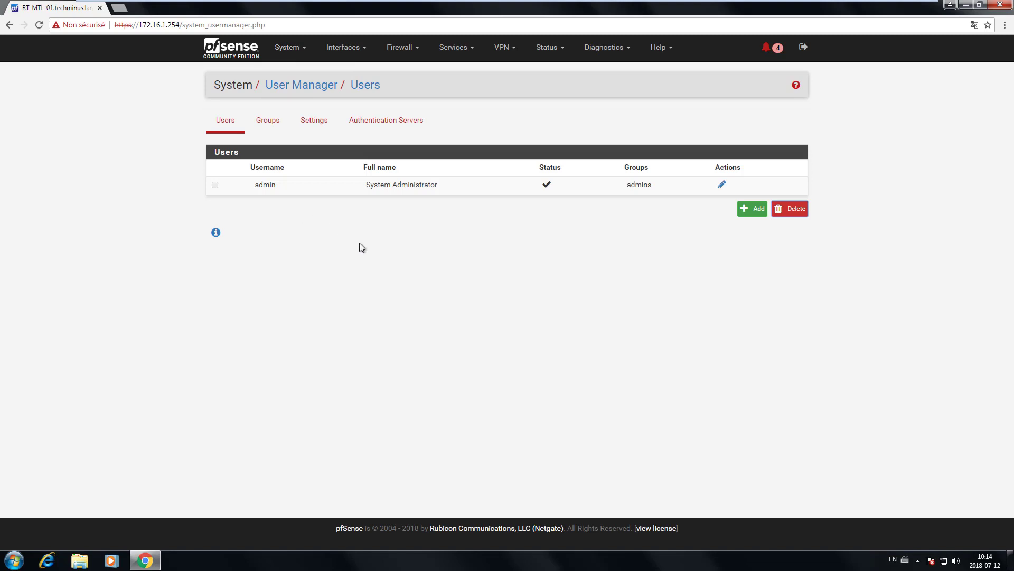
left_click_drag(255, 185, 734, 179)
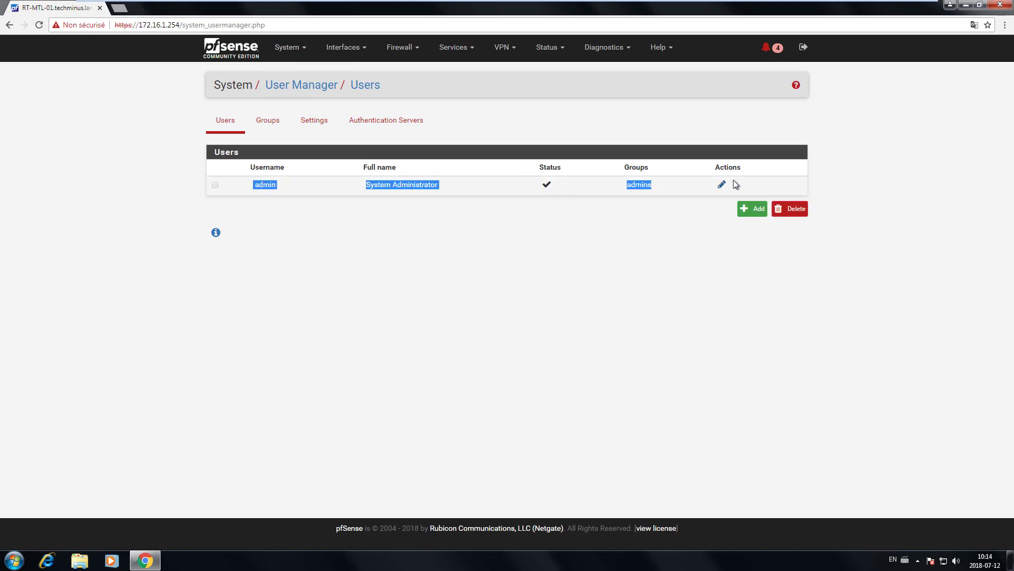
left_click(698, 237)
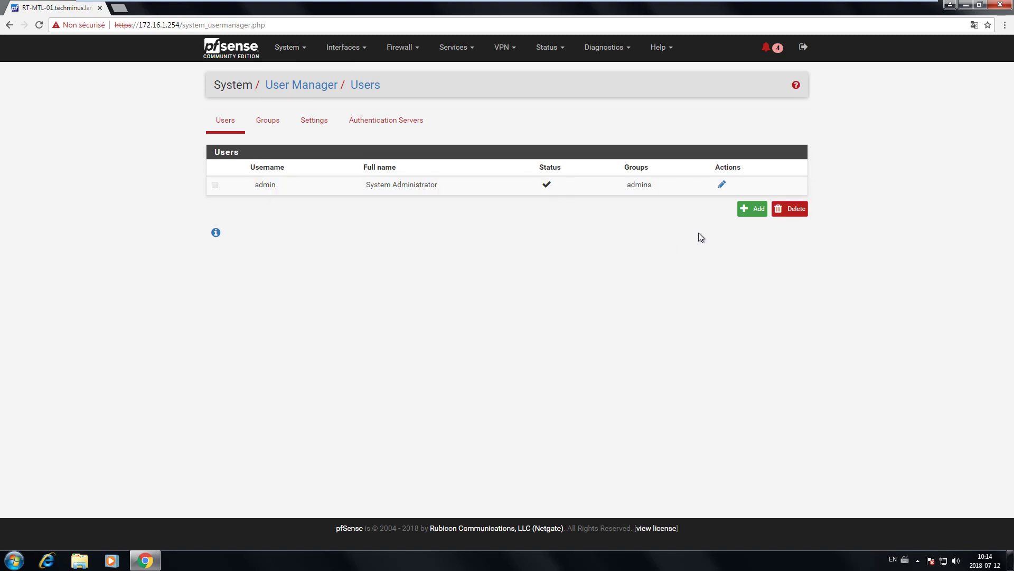
left_click(745, 210)
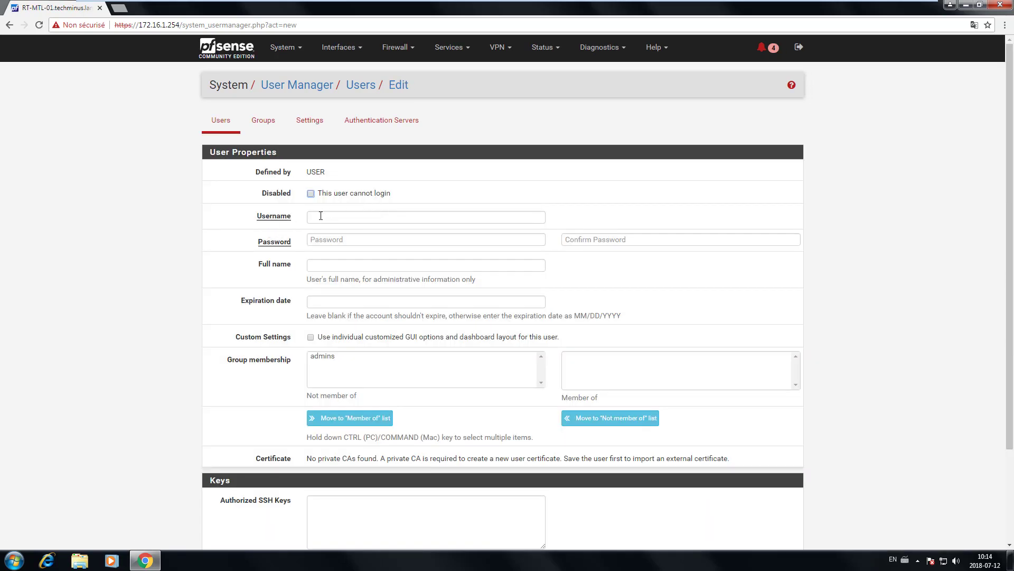
Step: Enter username Viewer and type the password and its confirmation
left_click(320, 216)
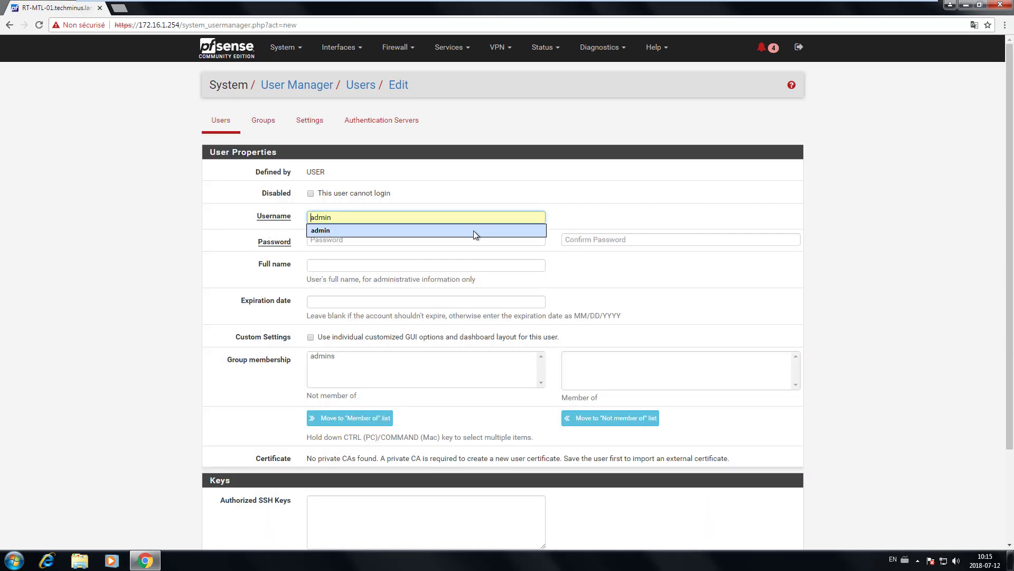
left_click(380, 208)
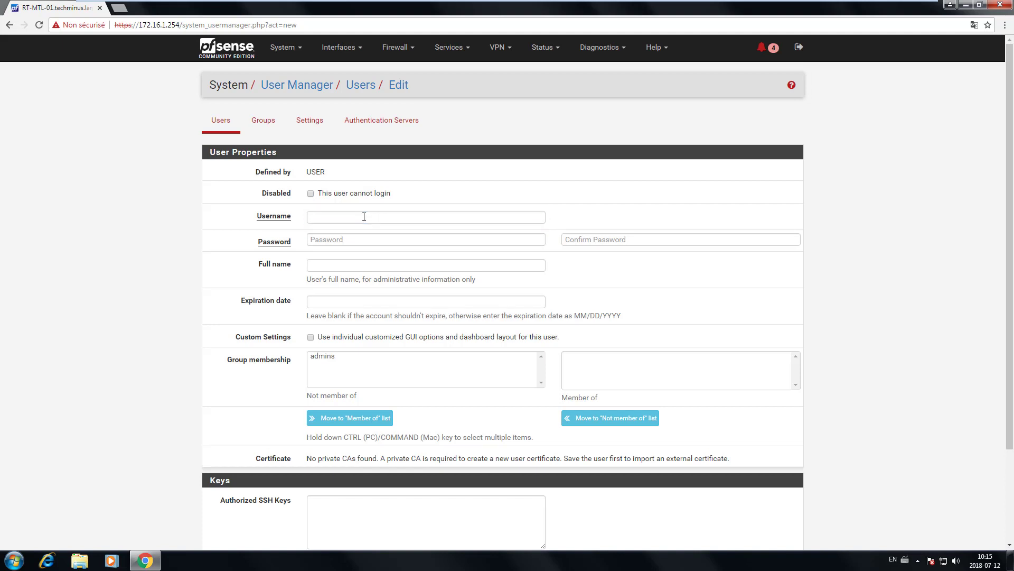
left_click(364, 216)
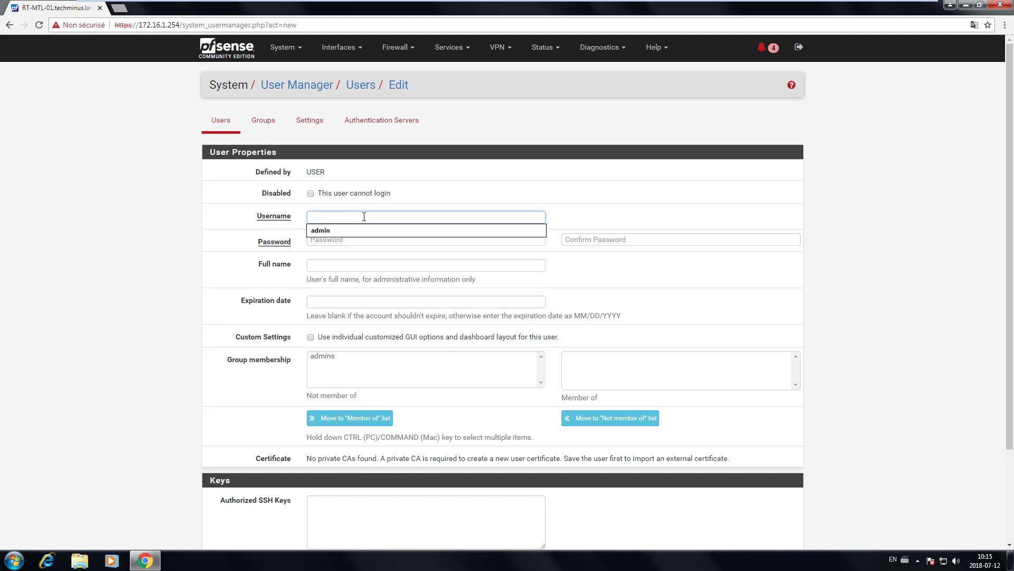
type("Viewer")
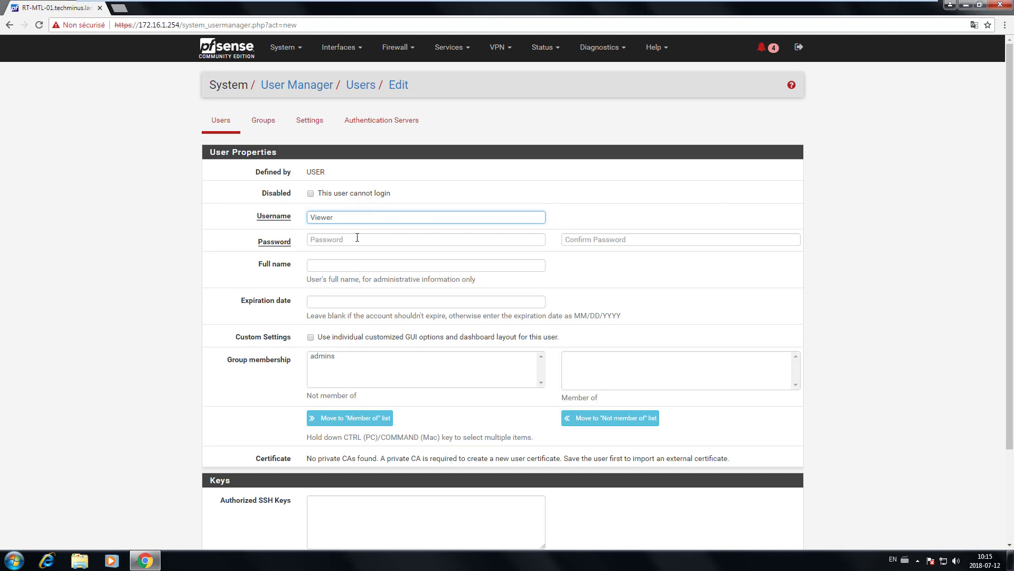
left_click(356, 238)
type("V")
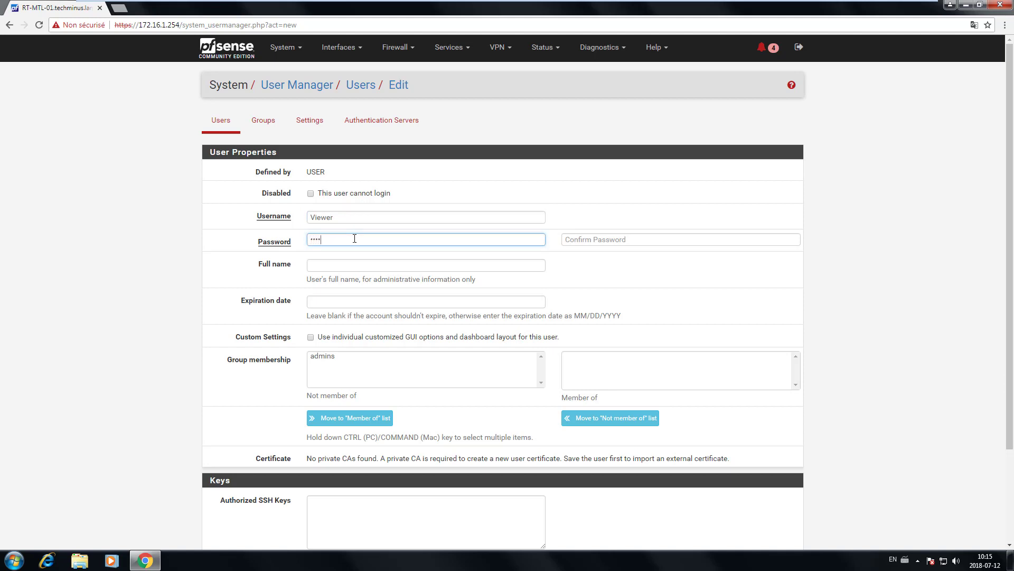
key("Tab")
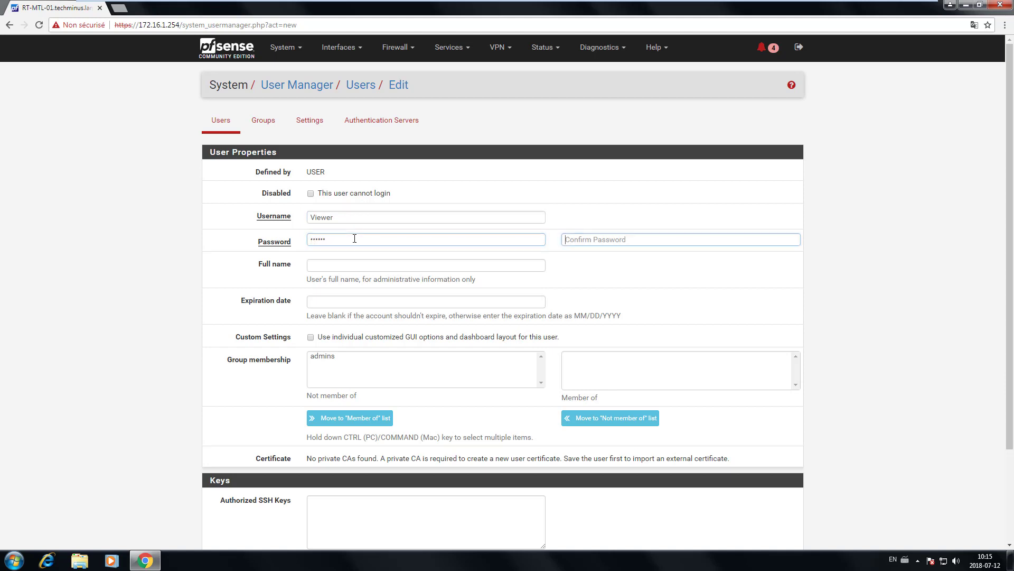
type("Vi")
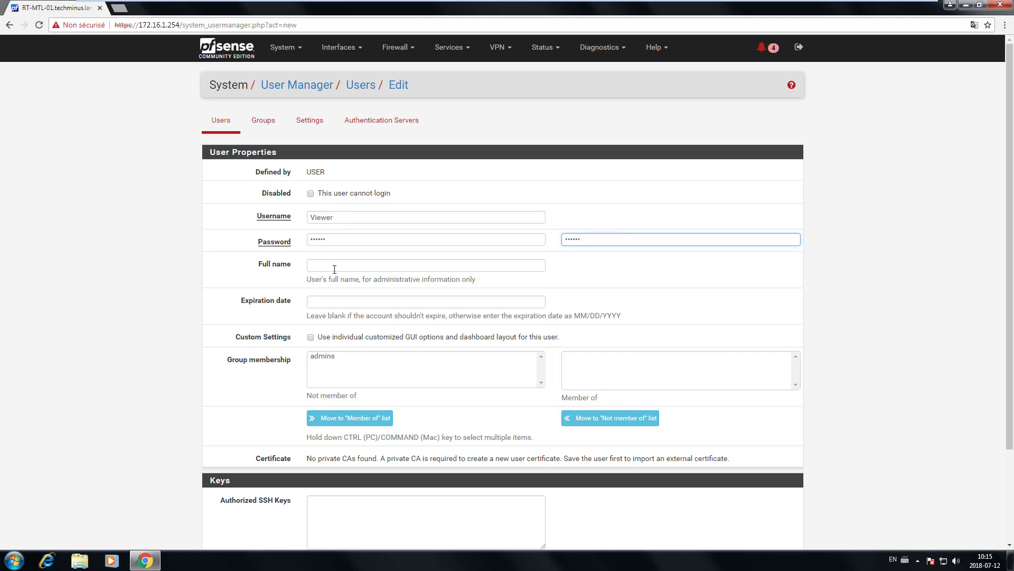
Step: Leave the admins group unassigned and save the Viewer user
left_click(334, 269)
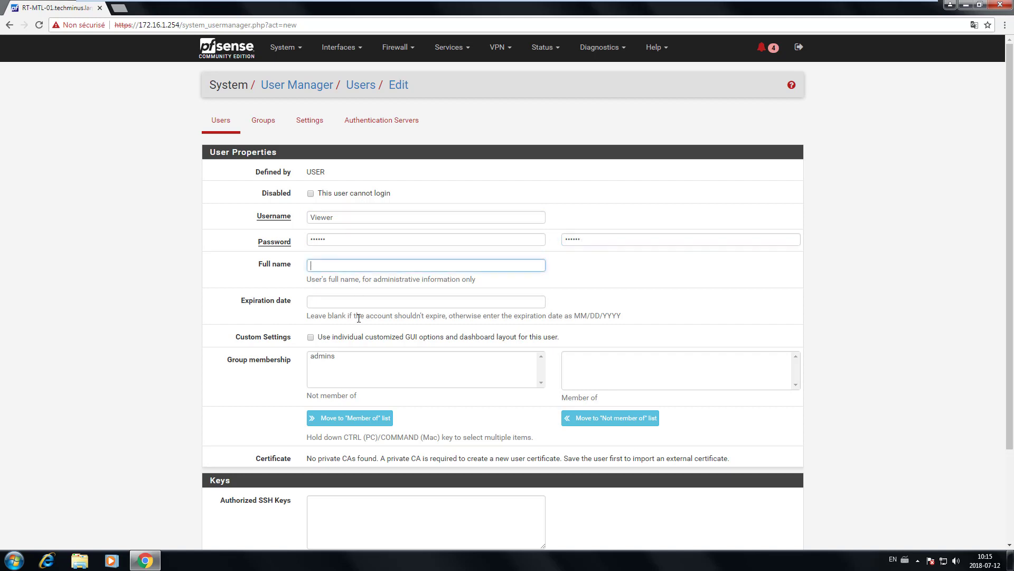
left_click(323, 356)
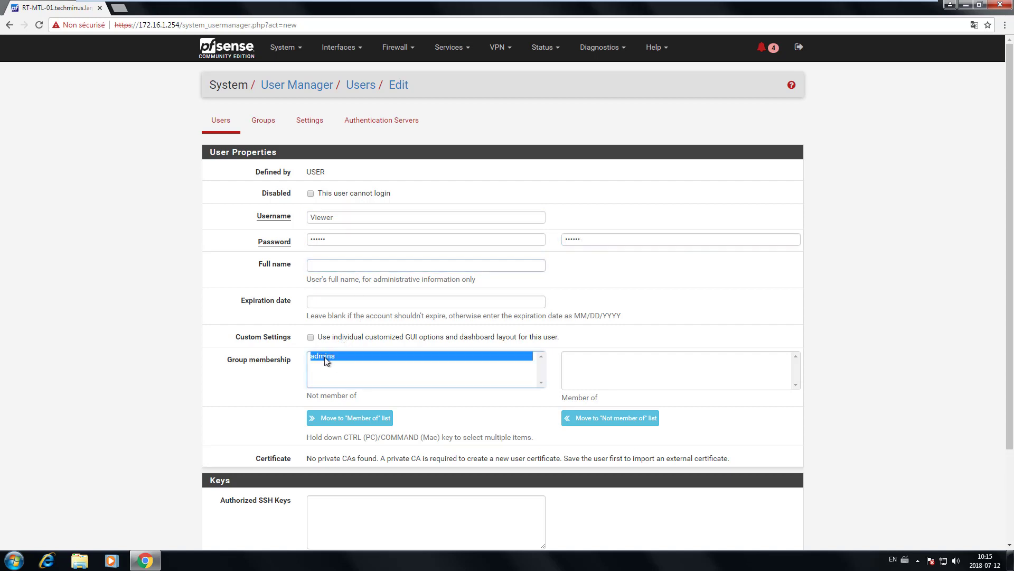
left_click(501, 410)
scroll(481, 405, "down", 1)
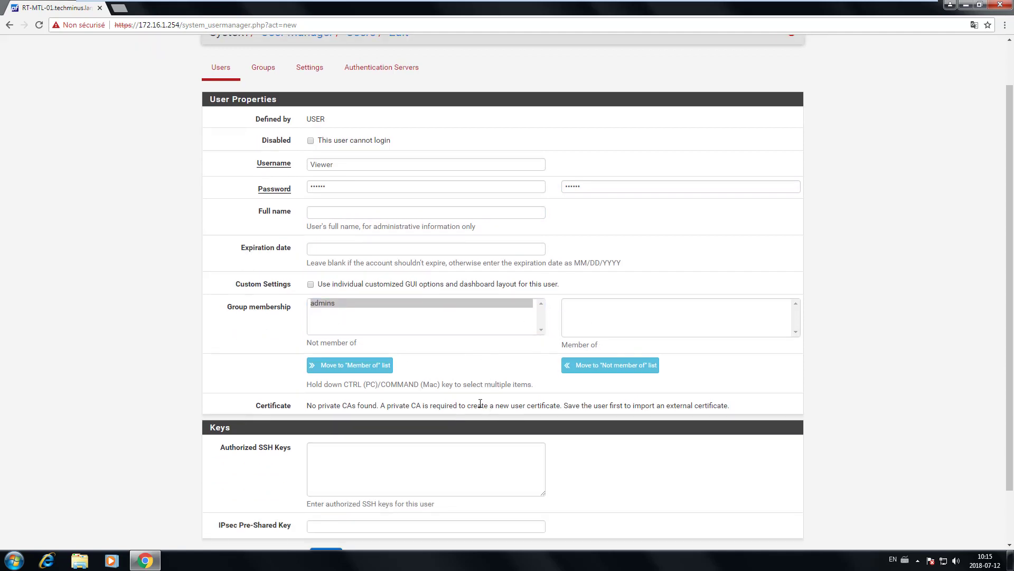
scroll(452, 341, "down", 1)
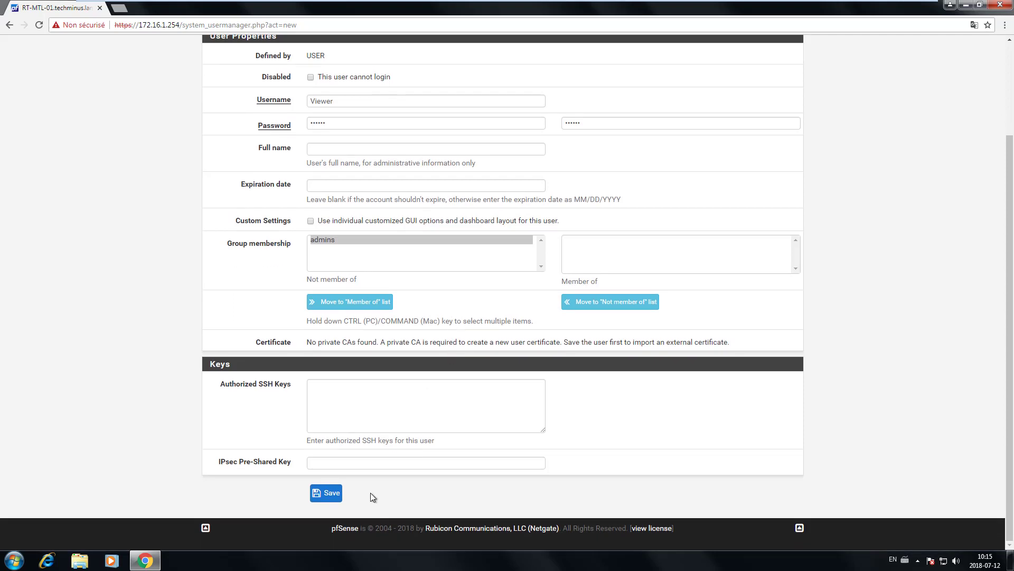
left_click(326, 492)
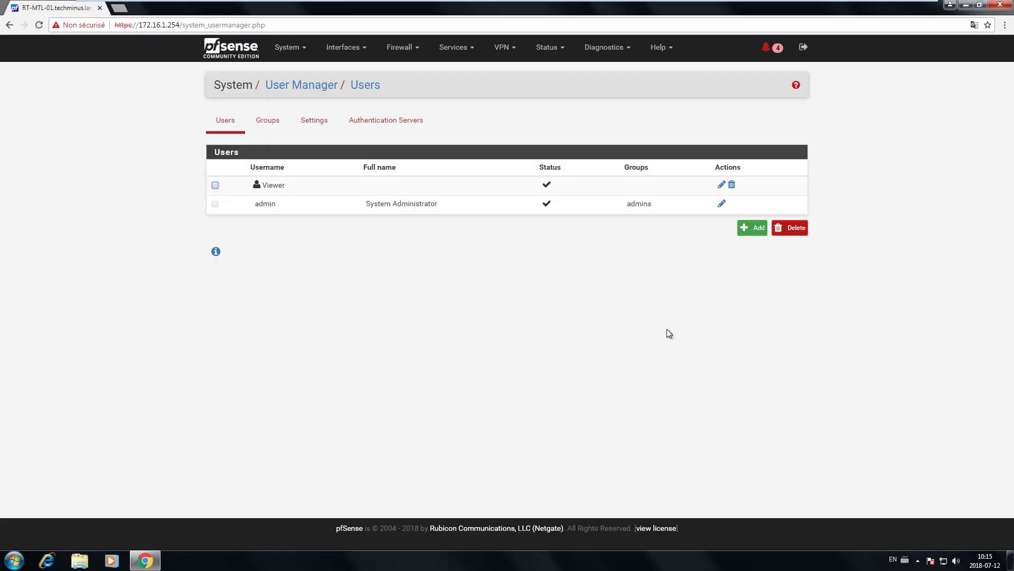
Step: Create a group named viewer and keep Local Database as the authentication server
left_click(271, 124)
left_click(794, 226)
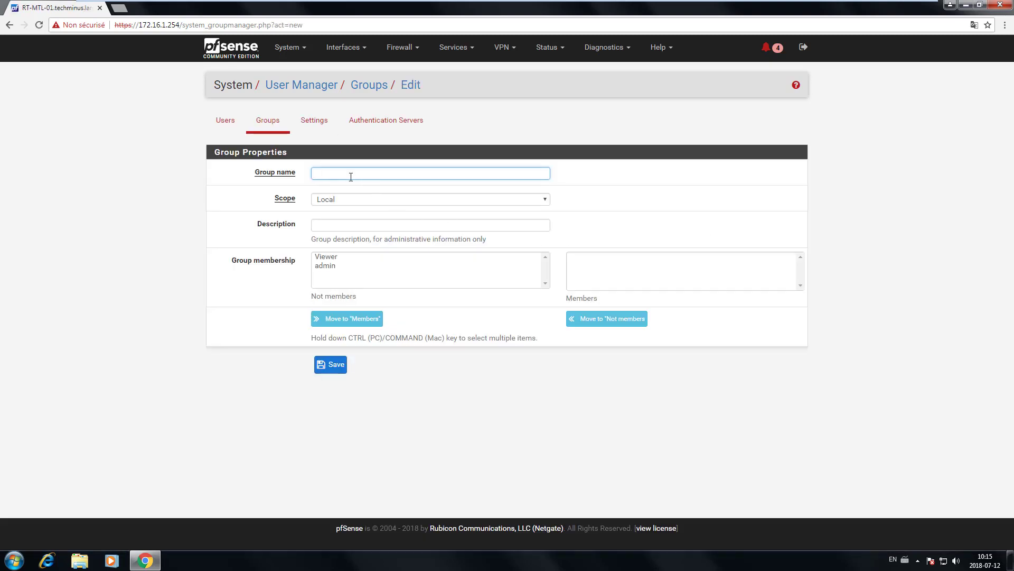
type("viewer")
left_click(338, 366)
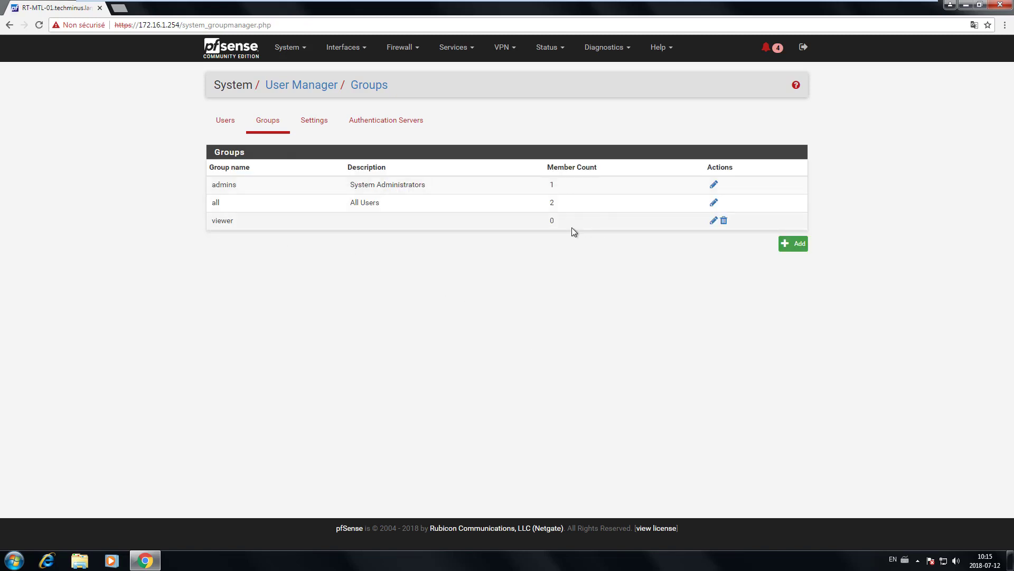
left_click(316, 125)
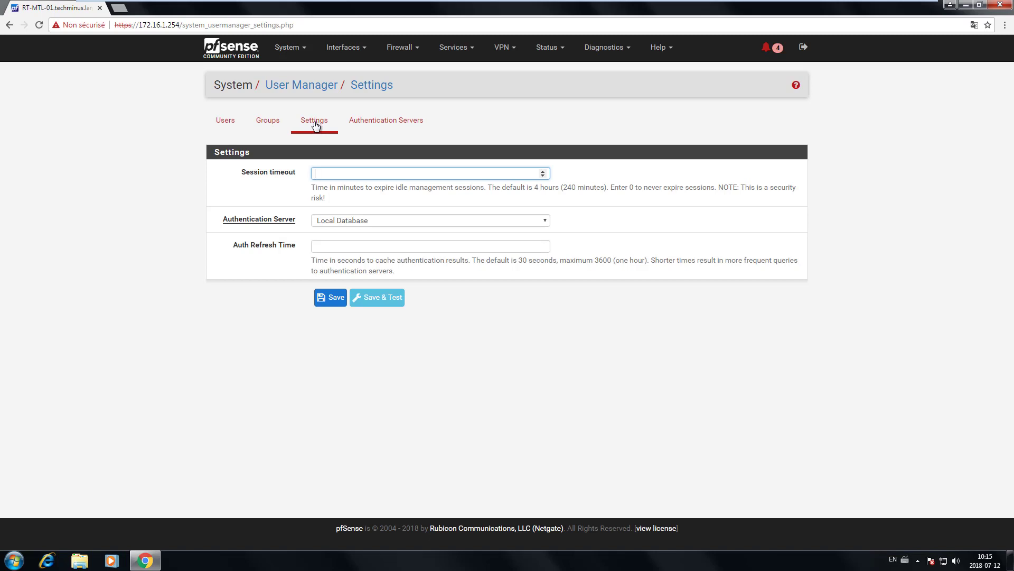
left_click(372, 220)
left_click(372, 221)
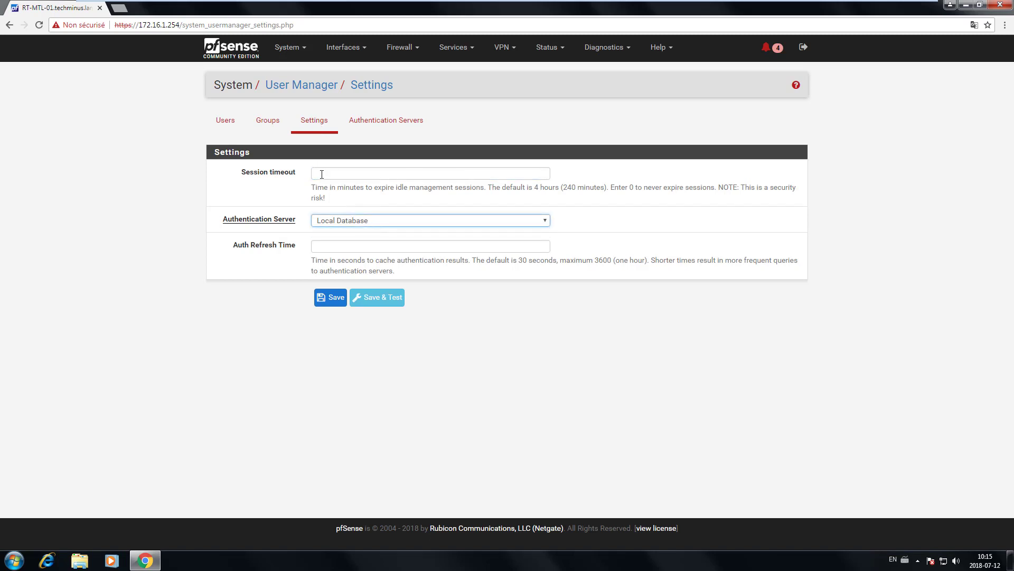
Step: Edit the viewer group, keep its scope Local, and start adding privileges
left_click(271, 126)
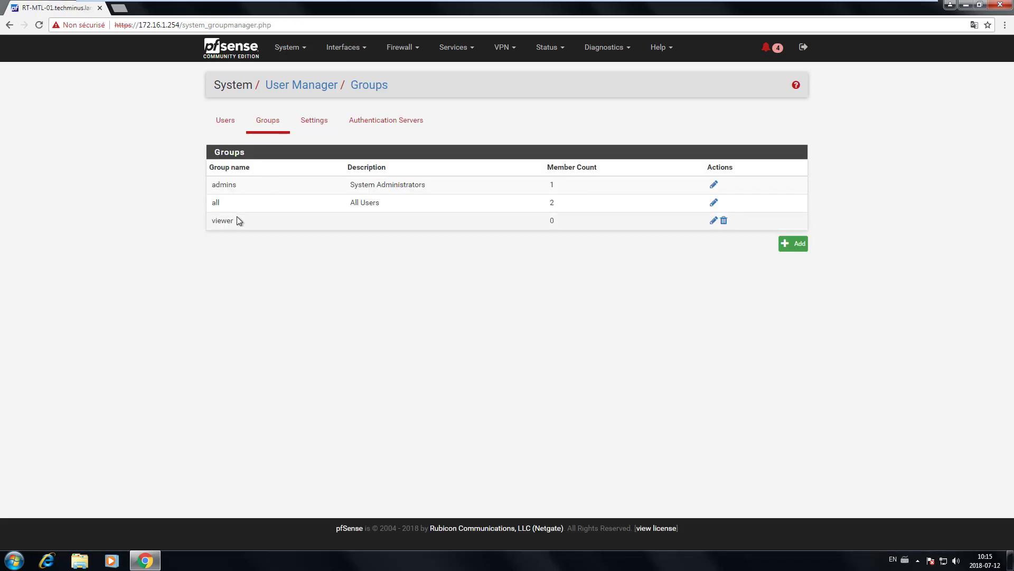
left_click(714, 220)
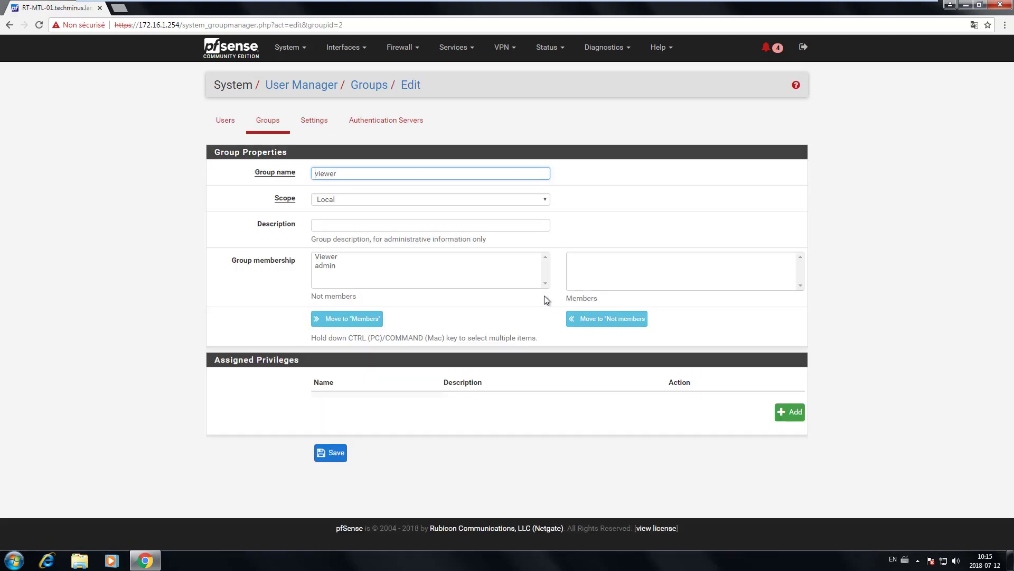
left_click(349, 200)
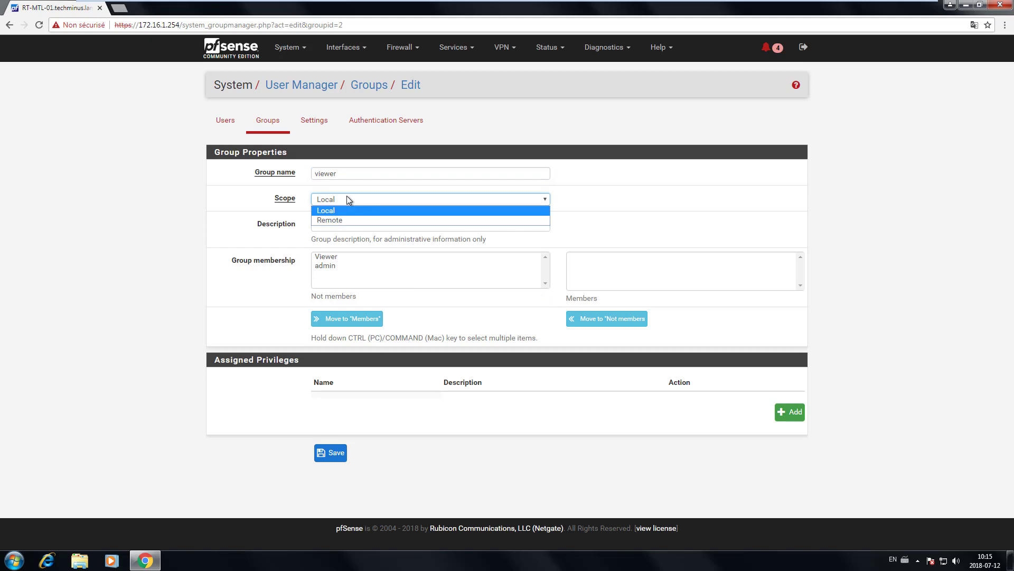
left_click(425, 206)
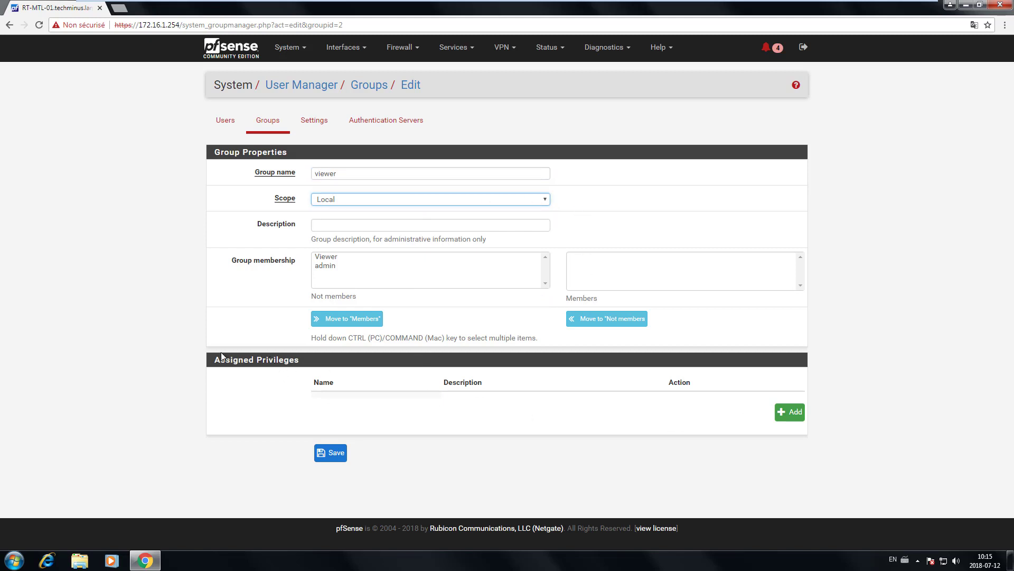
left_click_drag(213, 358, 348, 370)
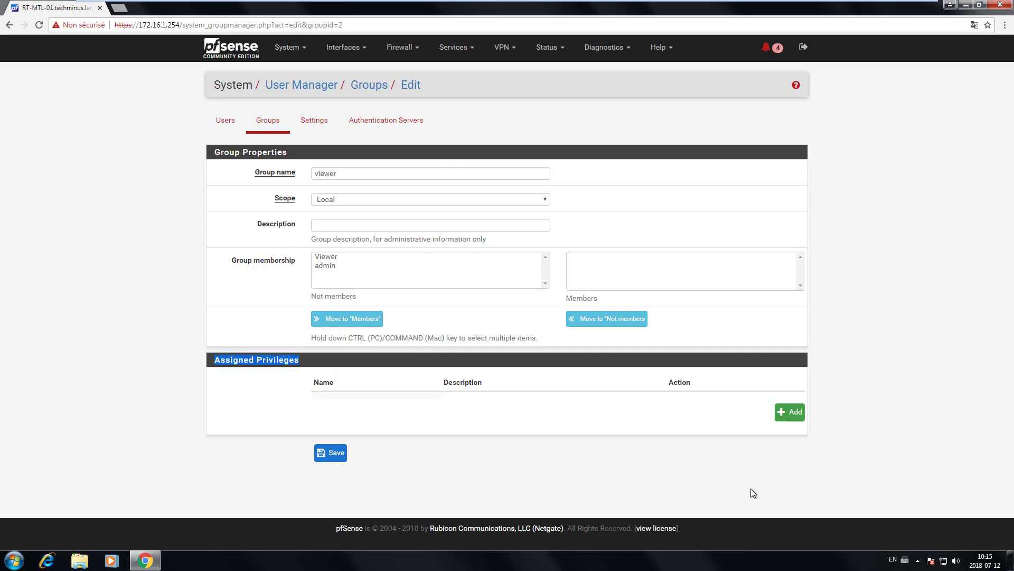
left_click(788, 419)
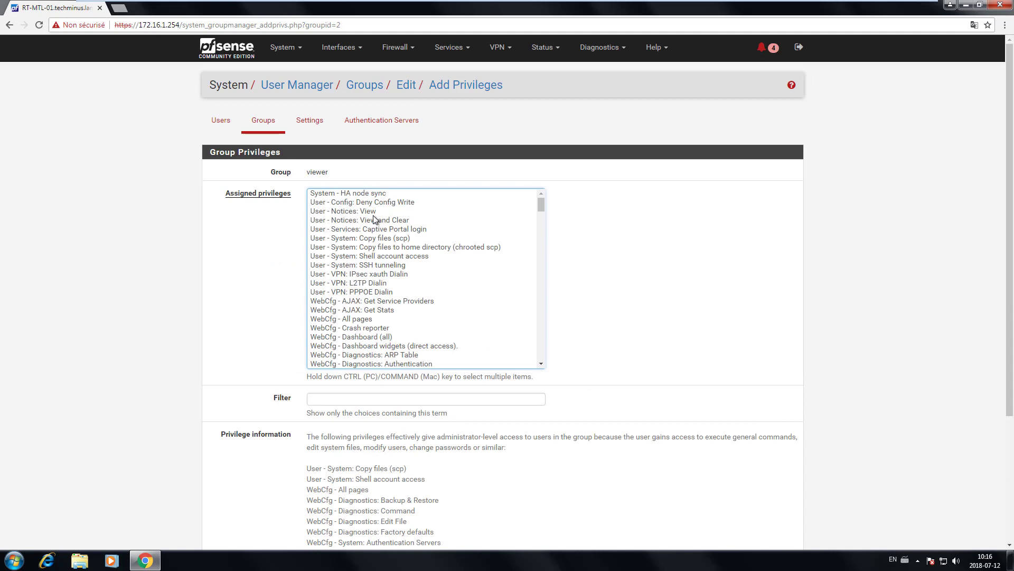
Step: Review the Interfaces > LAN settings, then open the WAN firewall rules under Firewall > Rules
scroll(373, 219, "down", 20)
left_click(339, 47)
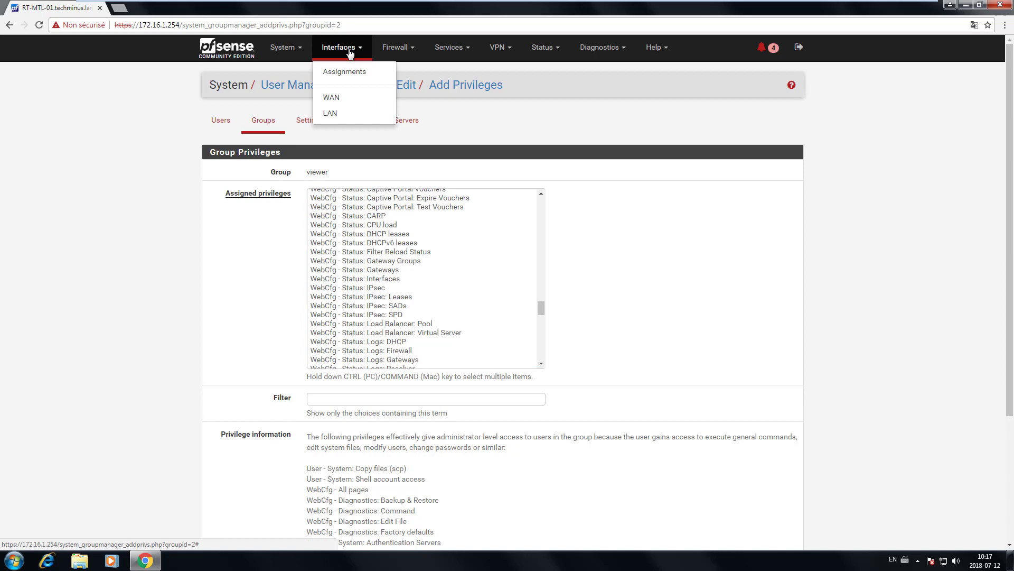
left_click(334, 113)
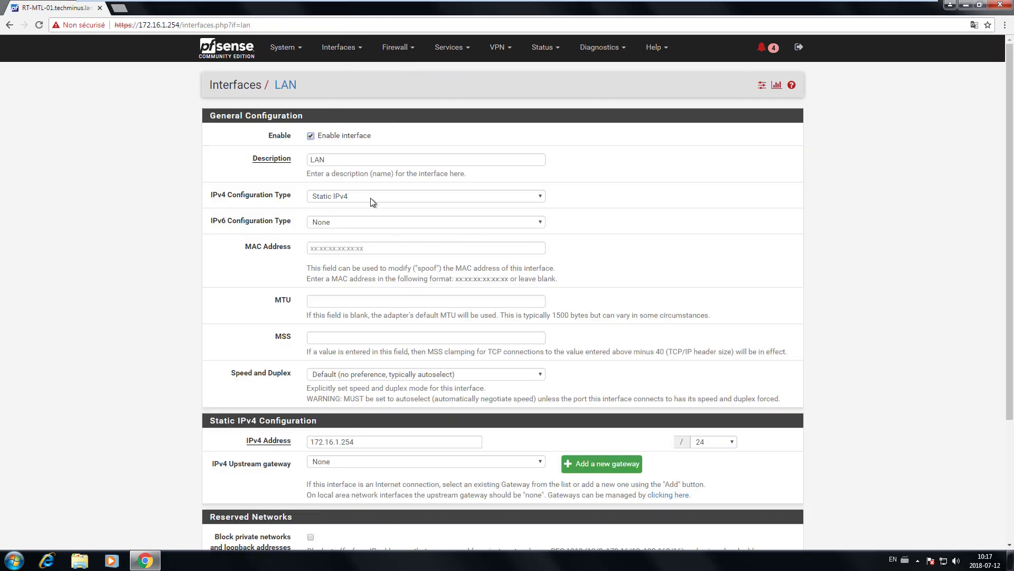
scroll(373, 227, "down", 3)
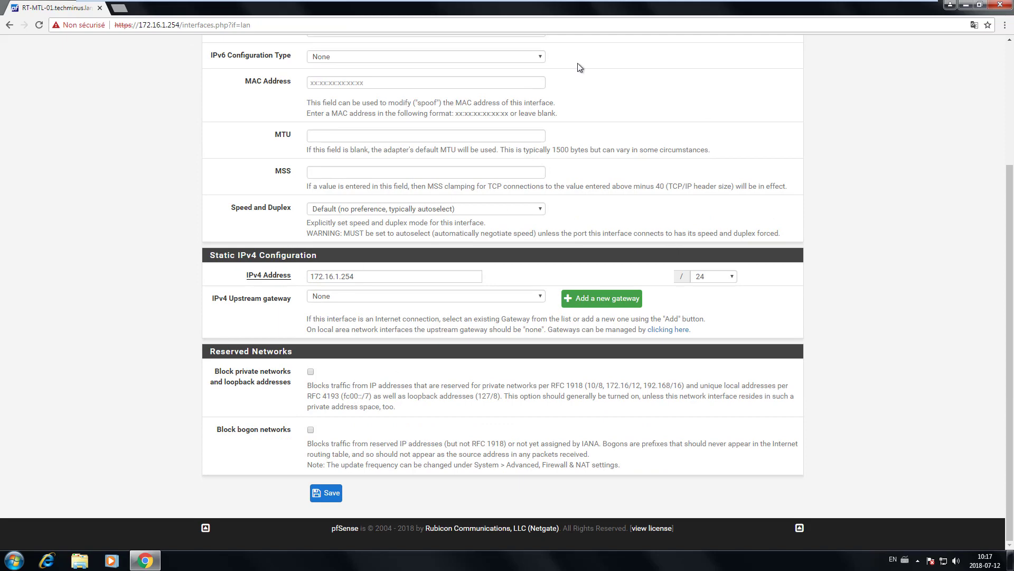
scroll(470, 323, "up", 3)
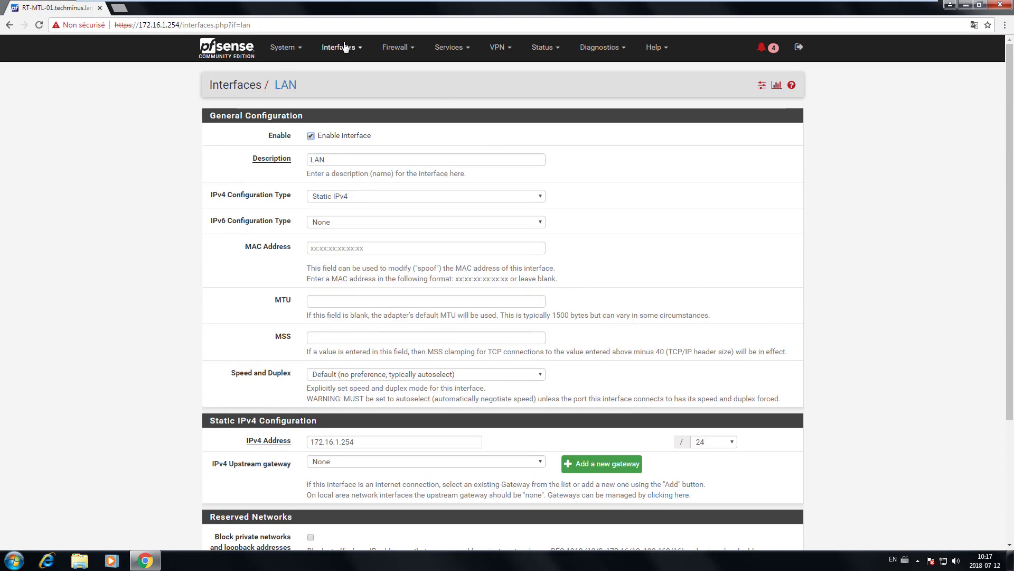
left_click(417, 56)
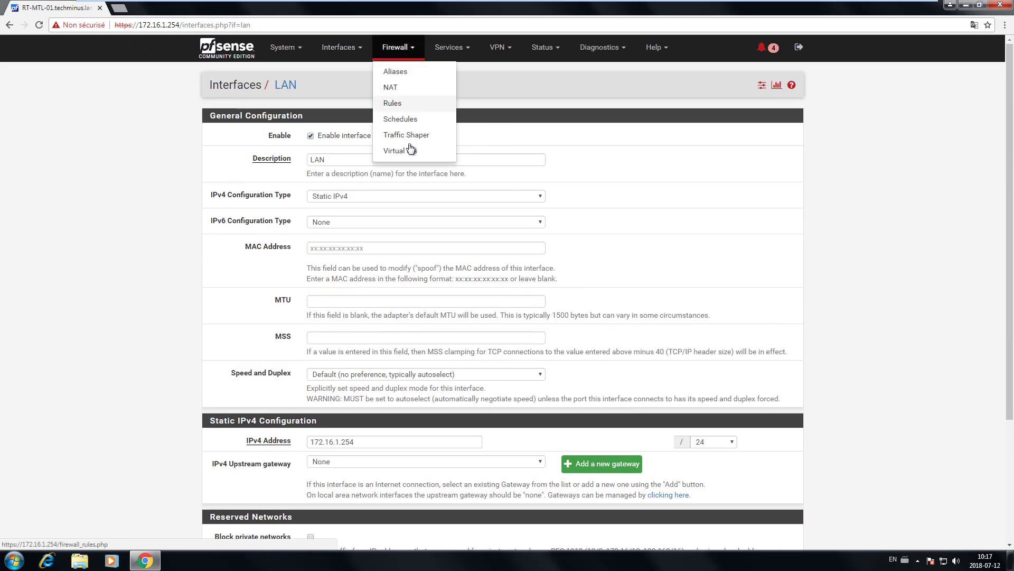
left_click(394, 103)
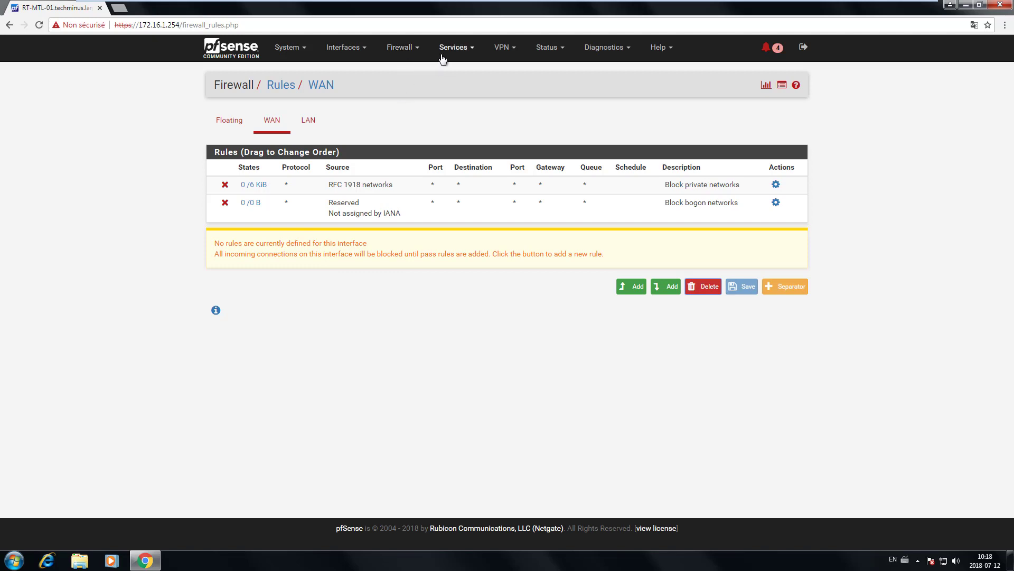
Step: Check the Services > DHCP Server settings, then switch to the Windows2008R2 VM tab
left_click(404, 49)
left_click(468, 51)
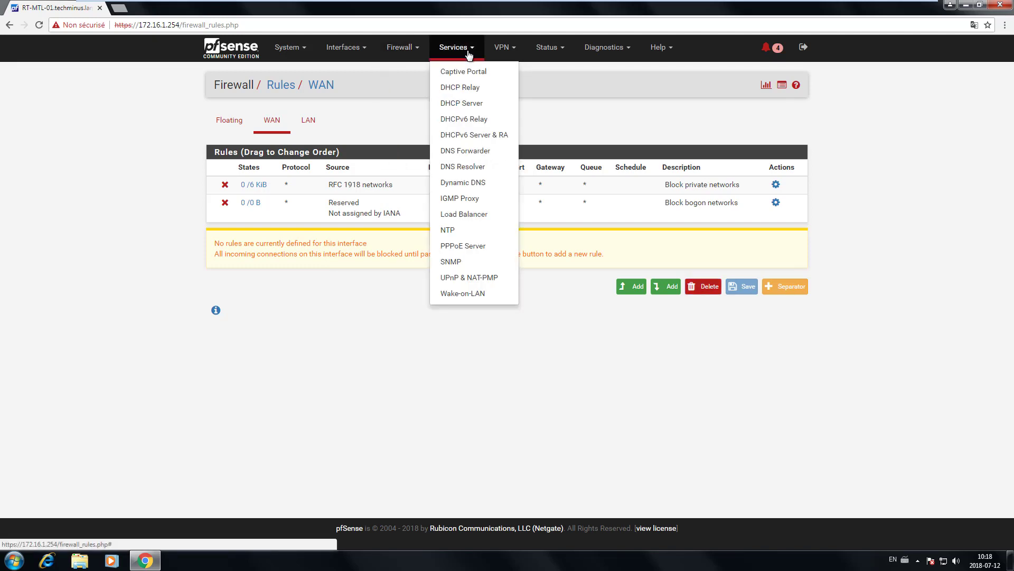
left_click(470, 108)
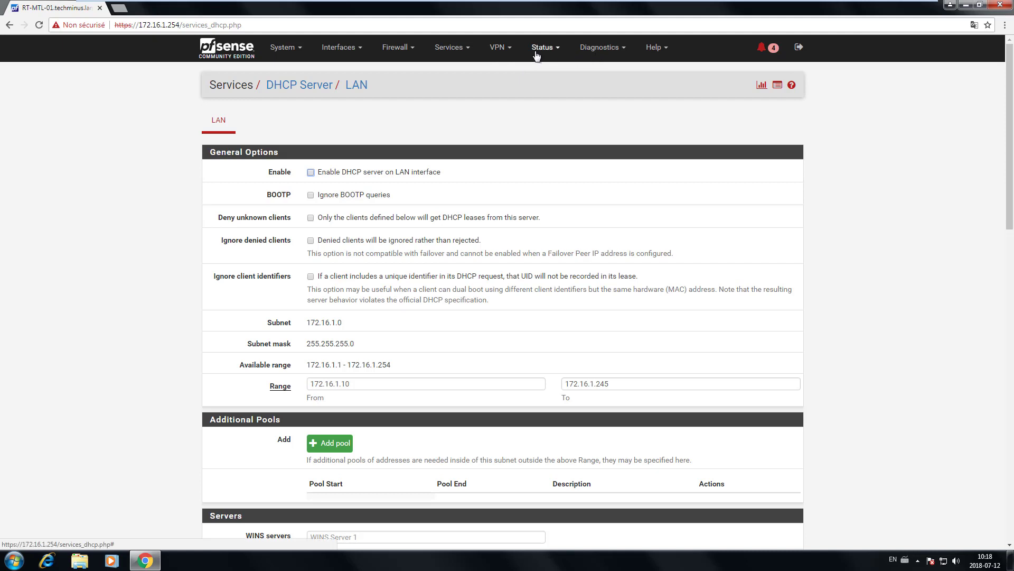
left_click(541, 47)
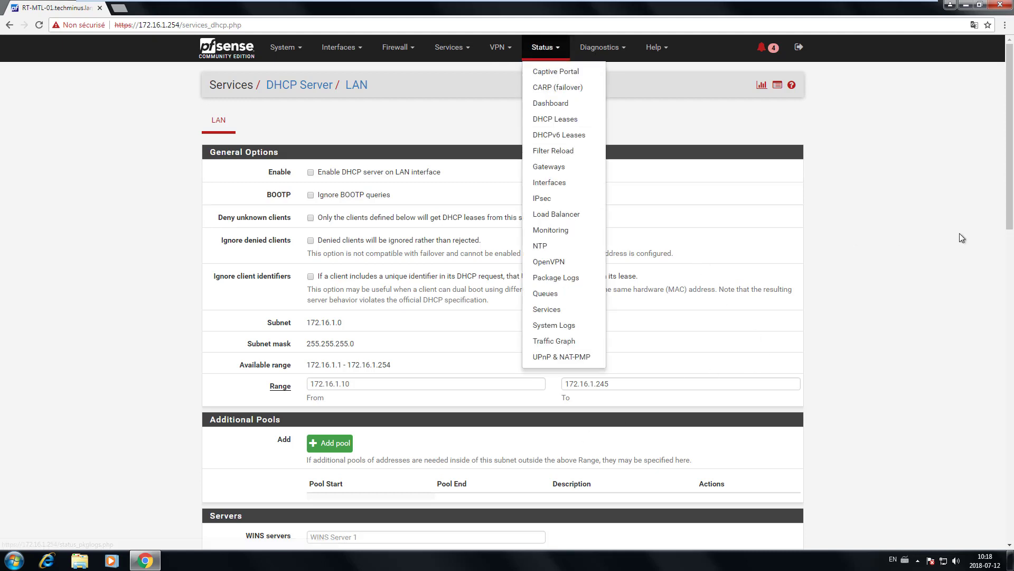
left_click(920, 204)
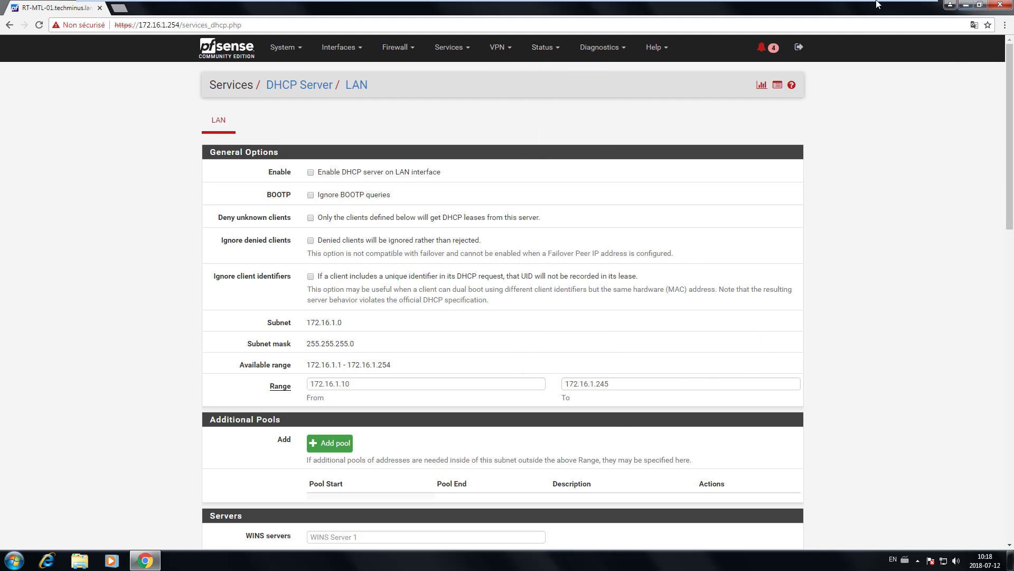
mouse_move(878, 4)
left_click(529, 7)
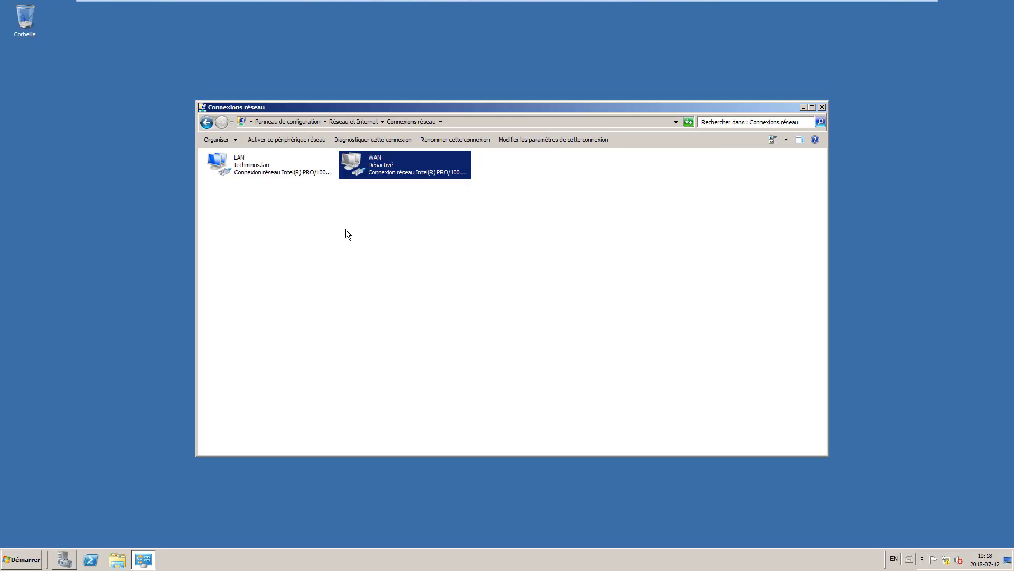
Step: Enter 172.16.1.254 as the LAN IPv4 gateway, then close the dialogs and Connexions réseau
double_click(252, 170)
left_click(443, 365)
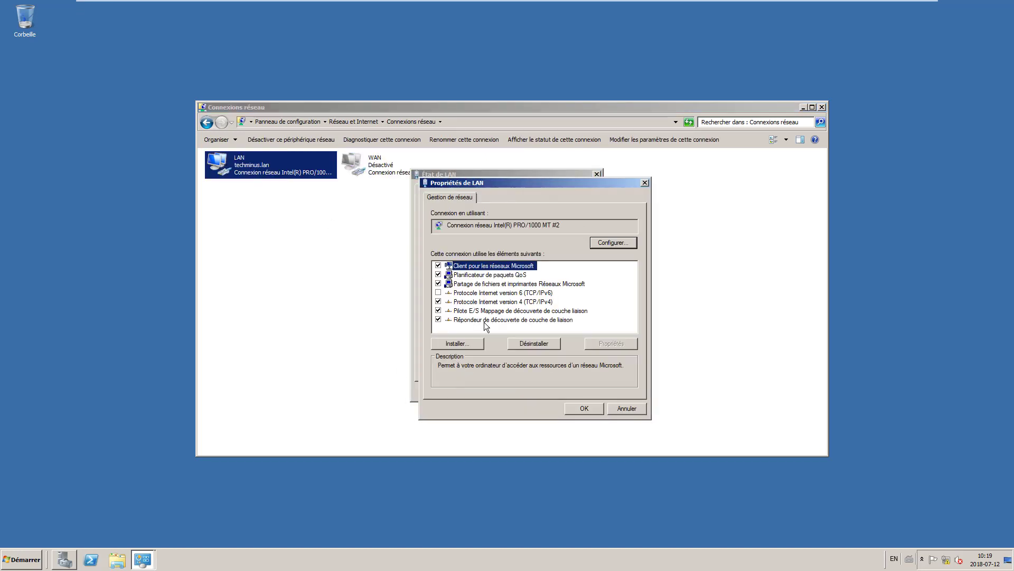
double_click(522, 307)
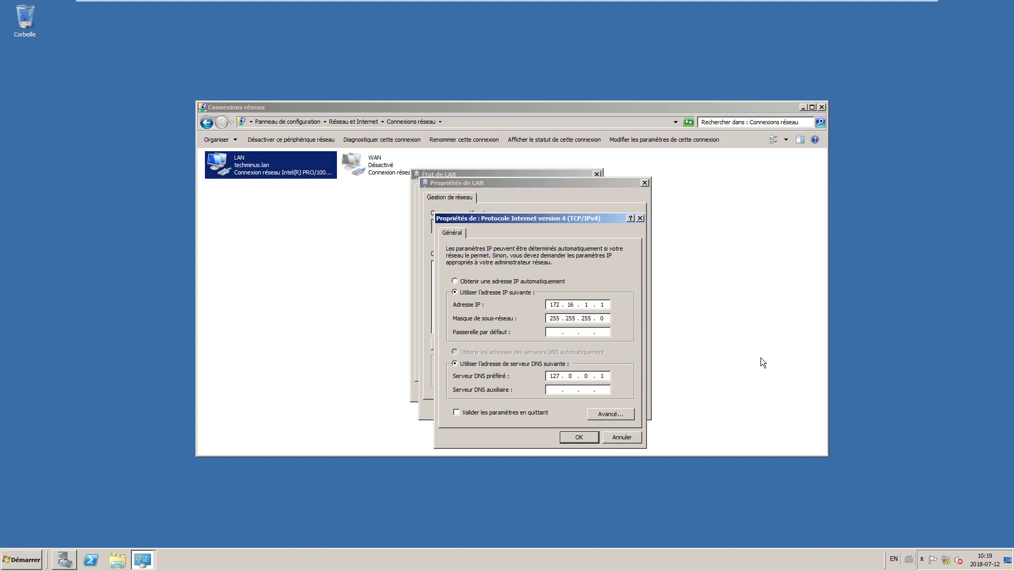
type("172.16.1.254")
left_click(591, 440)
left_click(575, 410)
left_click(576, 392)
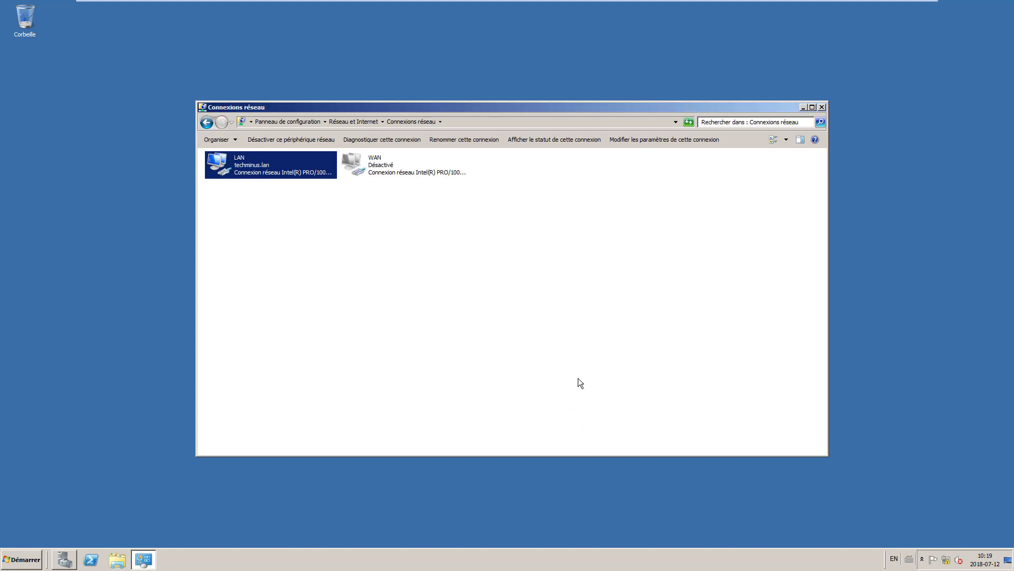
left_click(822, 107)
Step: In Server Manager's DHCP IPv4 tree, show the options of the 172.16.1.0 scope
left_click(66, 554)
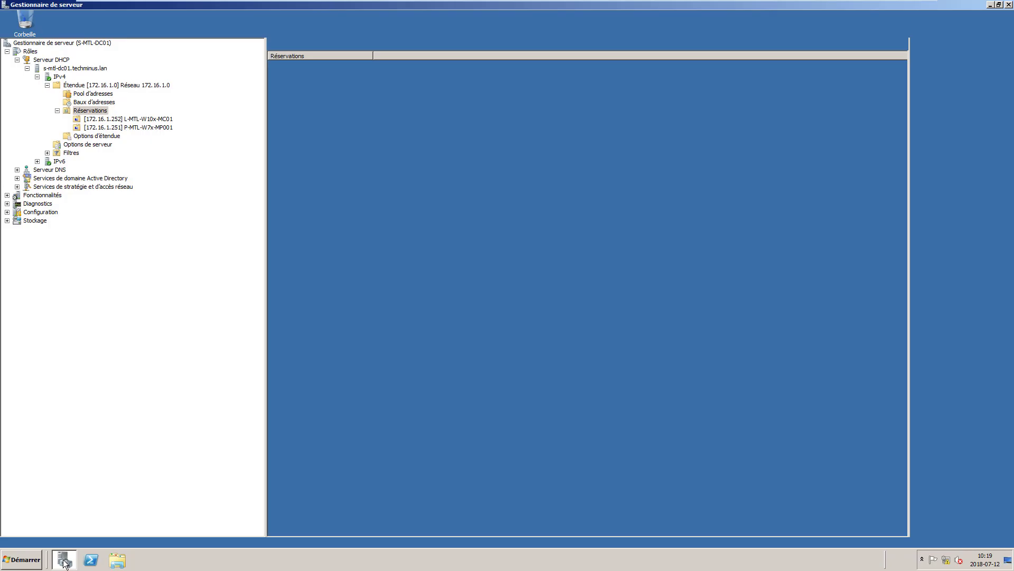
left_click(37, 76)
key("Left")
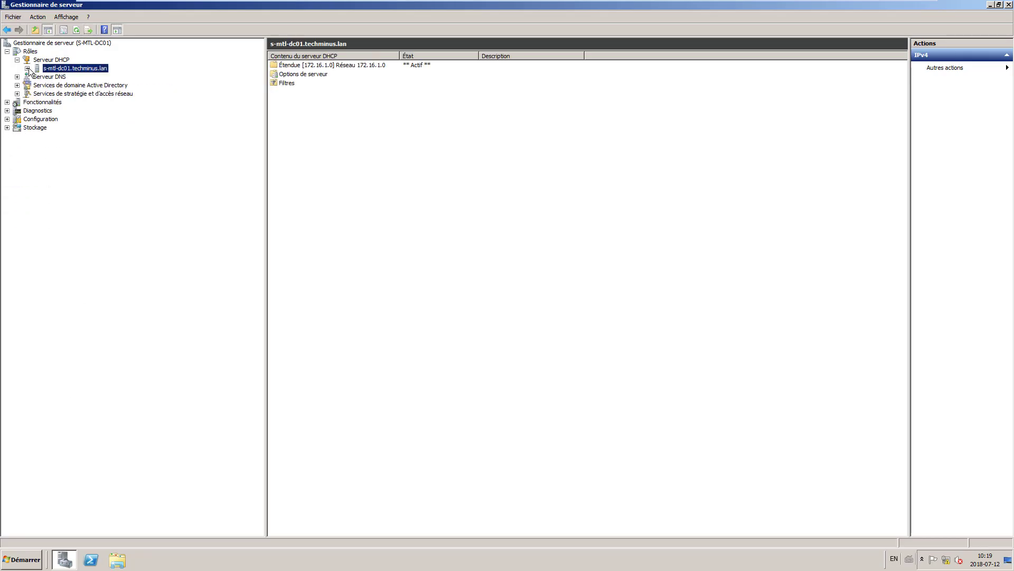
left_click(49, 77)
left_click(37, 77)
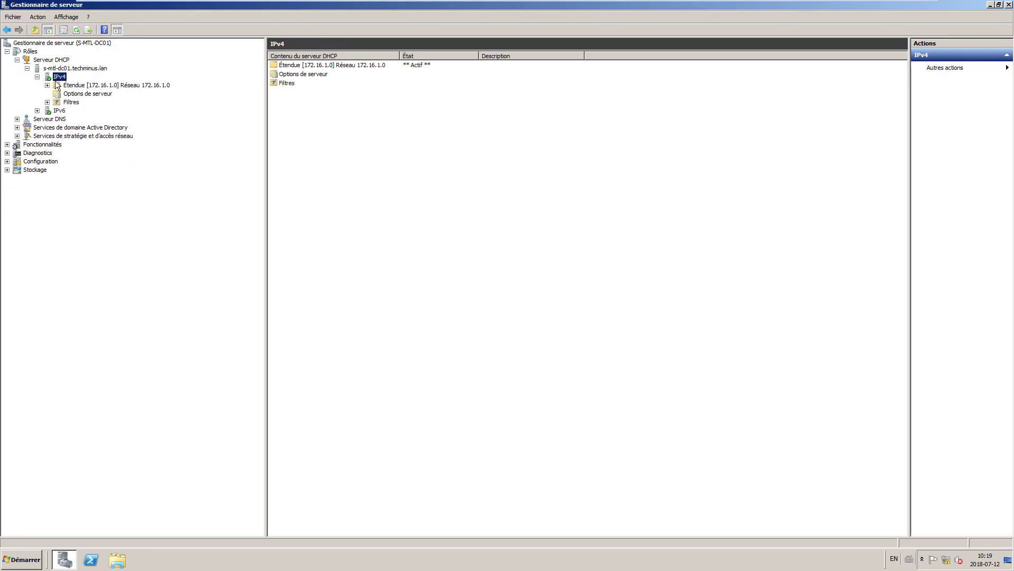
left_click(78, 94)
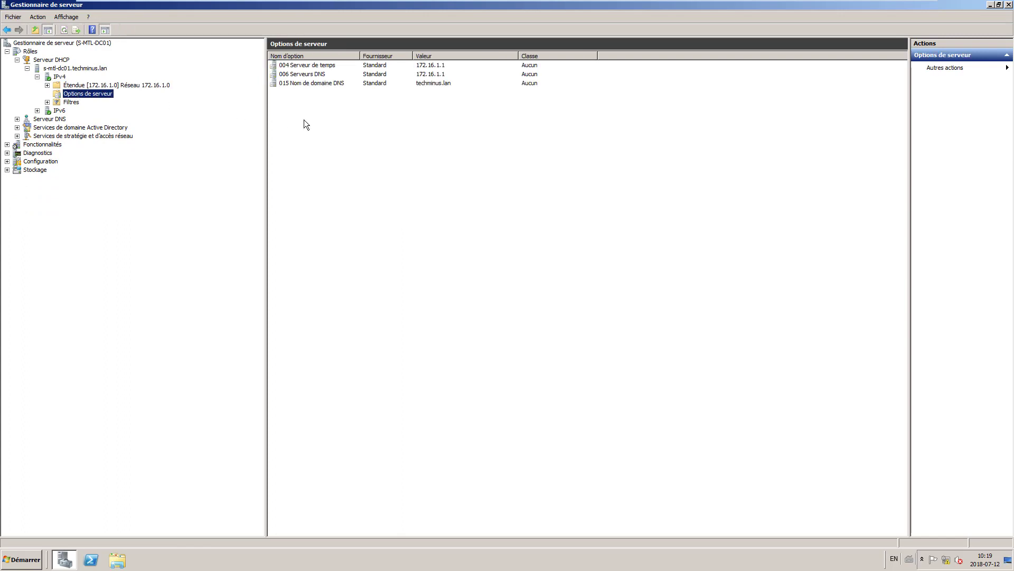
double_click(111, 85)
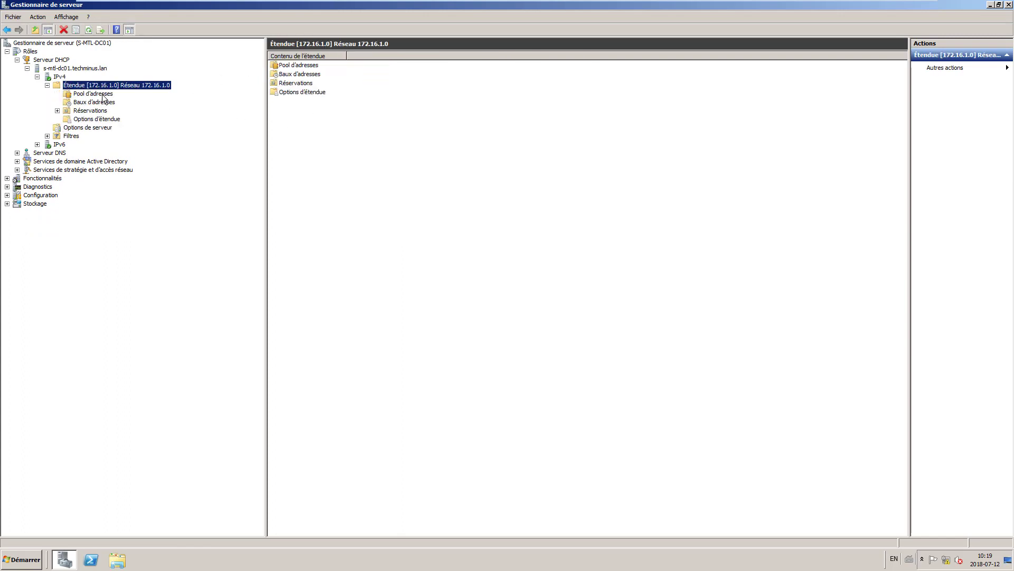
left_click(96, 120)
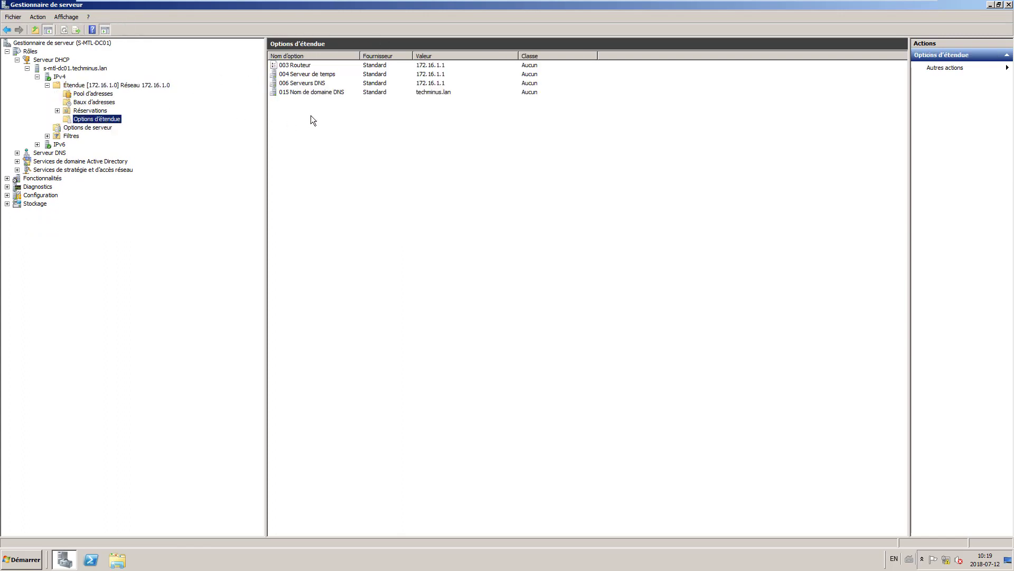
Step: Replace the 003 Routeur address 172.16.1.1 with 172.16.1.254
left_click(440, 66)
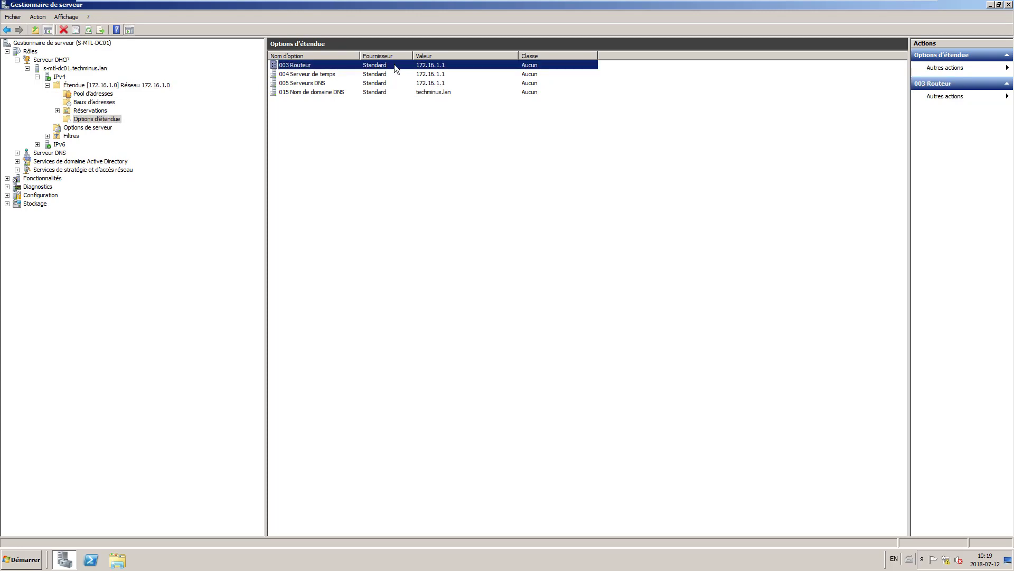
right_click(440, 67)
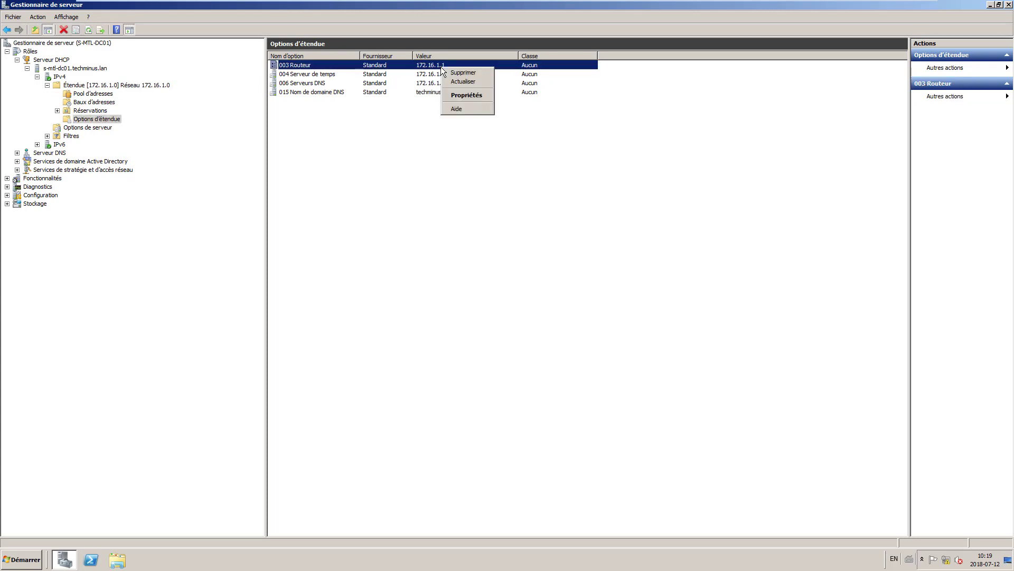
left_click(453, 93)
left_click(495, 281)
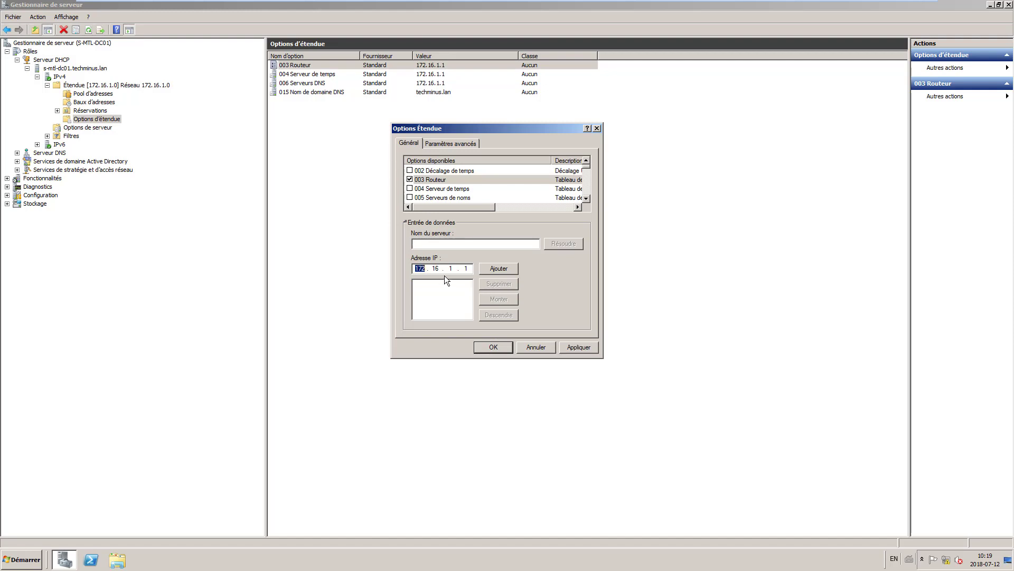
left_click(467, 268)
type("254")
left_click(501, 268)
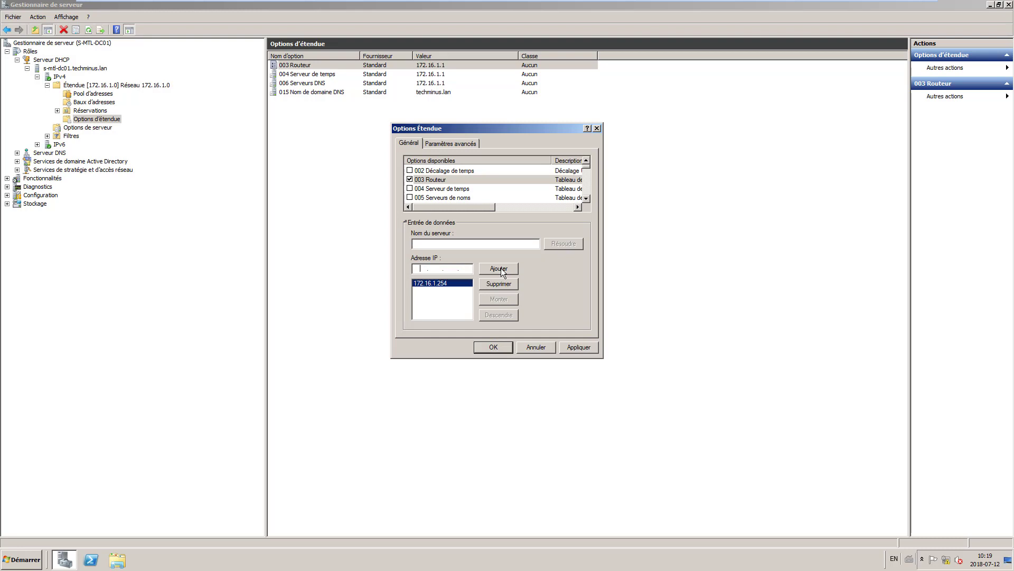
left_click(495, 348)
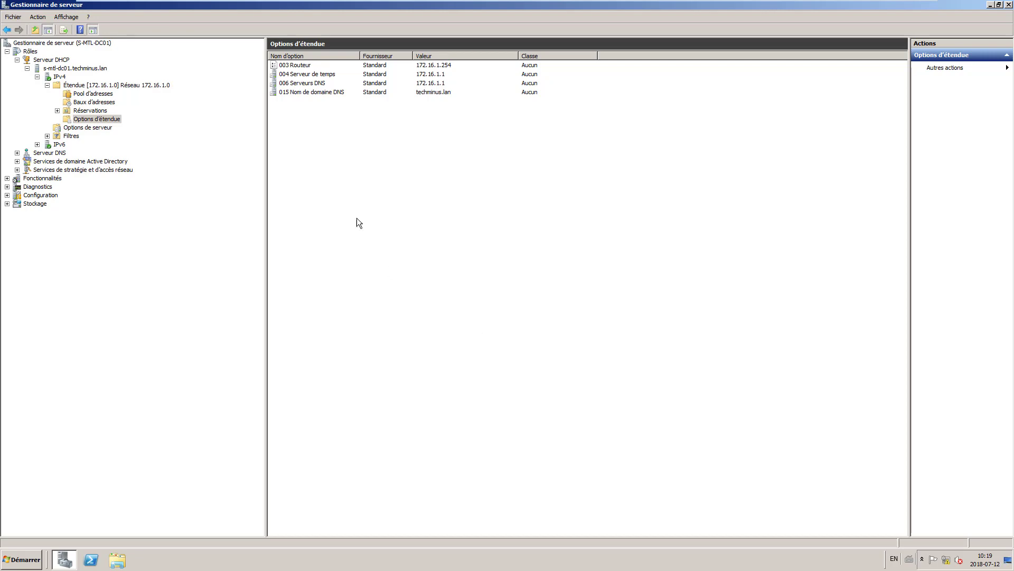
Step: Browse the DNS role to S-MTL-DC01's forward lookup zone techminus.lan and show its records
left_click(17, 60)
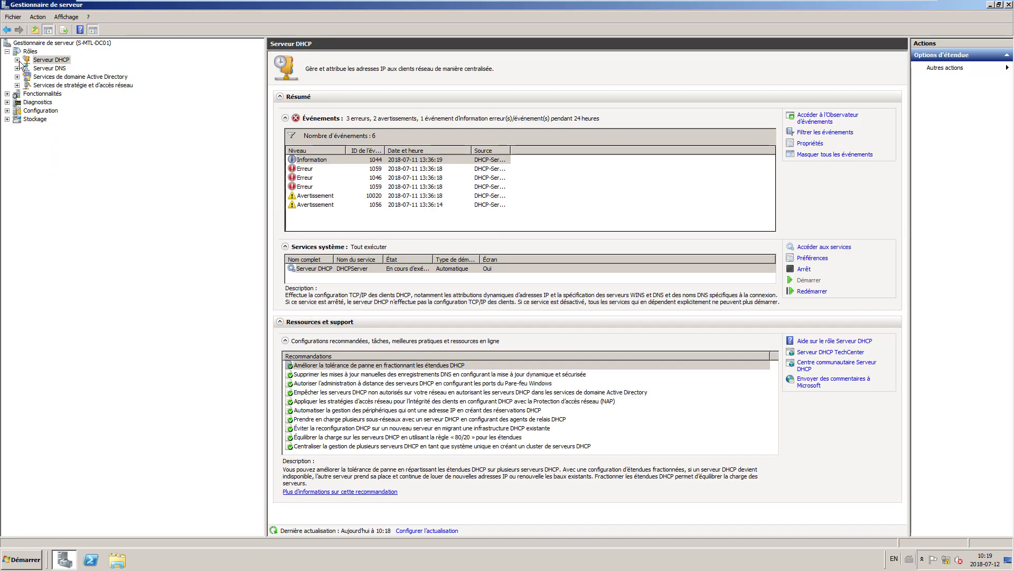
left_click(52, 69)
left_click(17, 69)
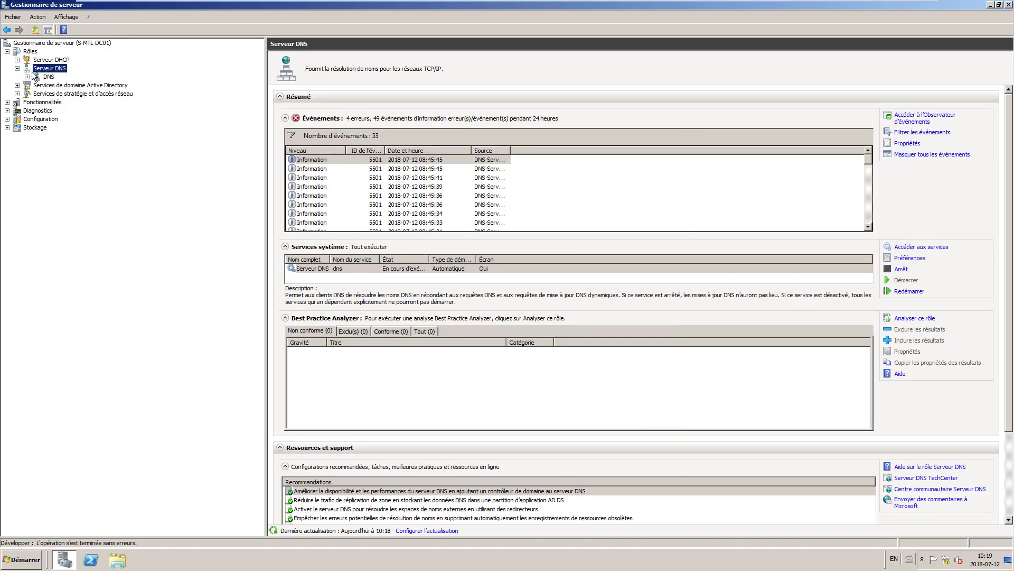
left_click(37, 78)
double_click(37, 79)
double_click(59, 86)
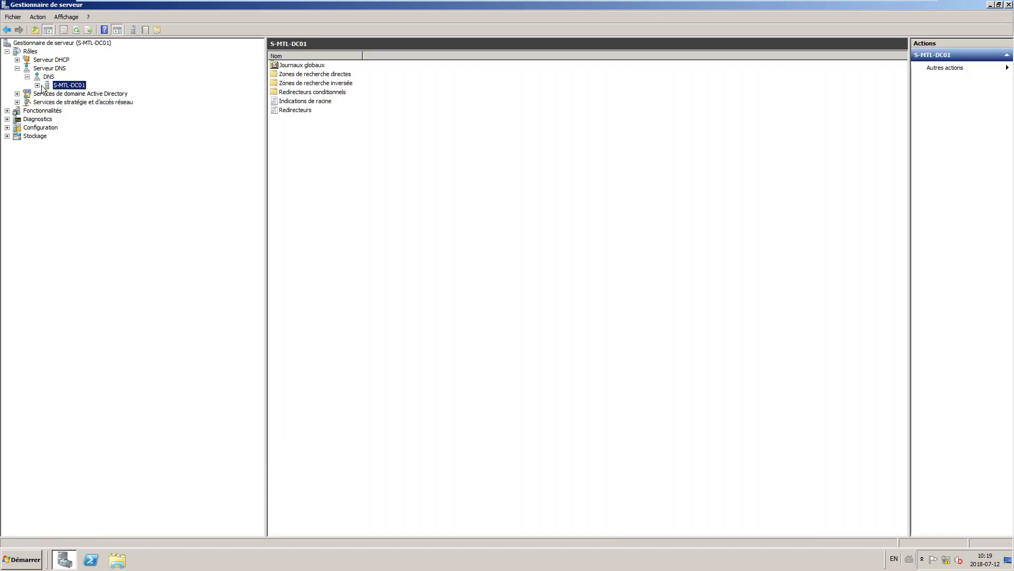
double_click(128, 103)
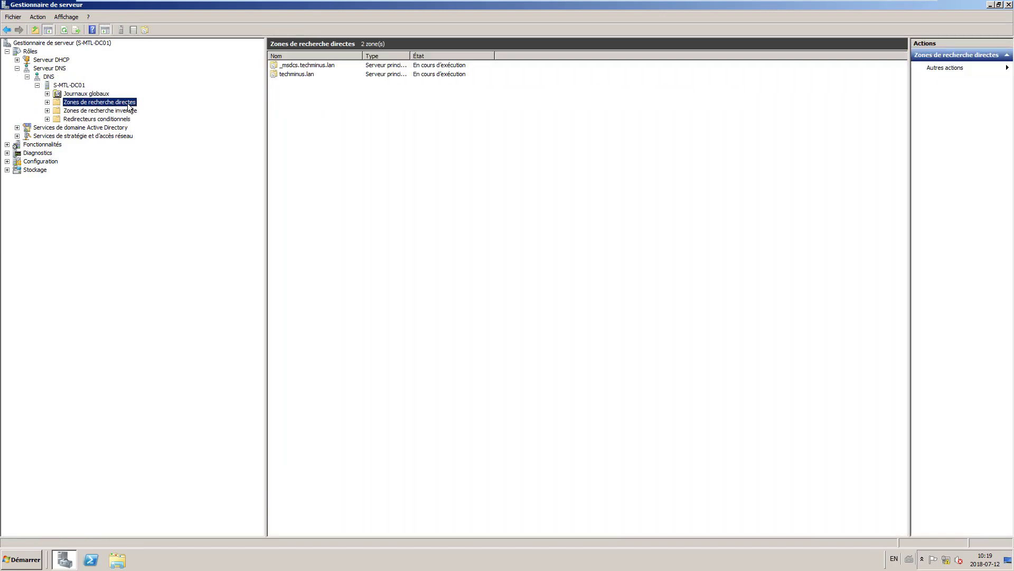
left_click(288, 73)
double_click(288, 74)
Step: Add host record RT-MTL-001 with IP address 172.16.1.254
right_click(284, 193)
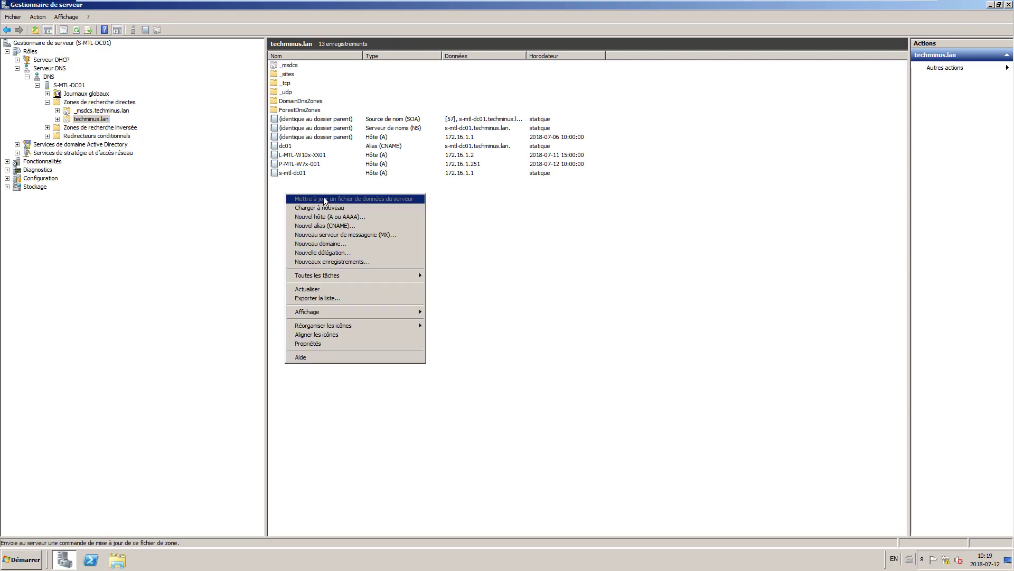
left_click(340, 216)
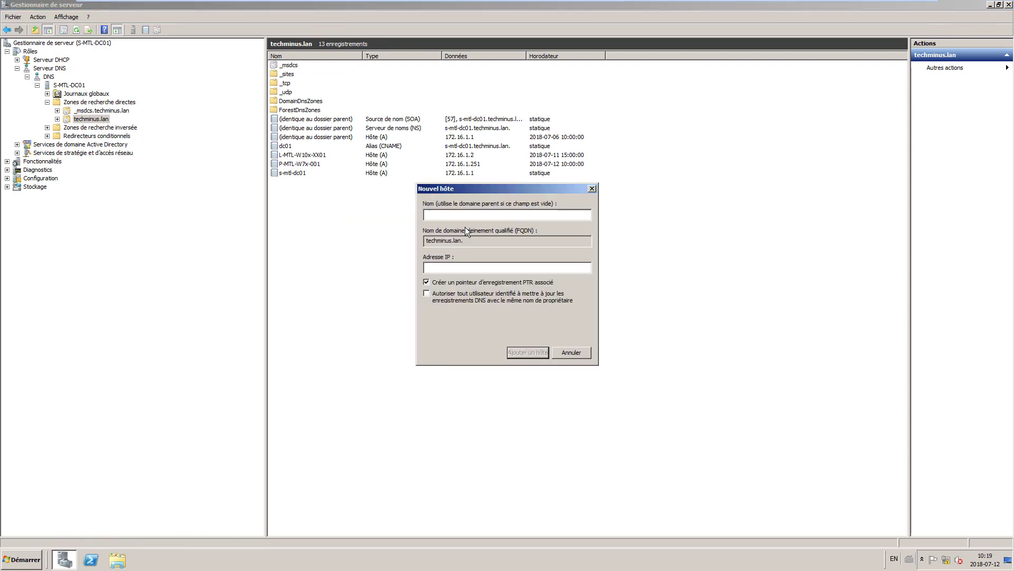
type("RT-MTL-001")
left_click(461, 267)
type("172.16.1.254")
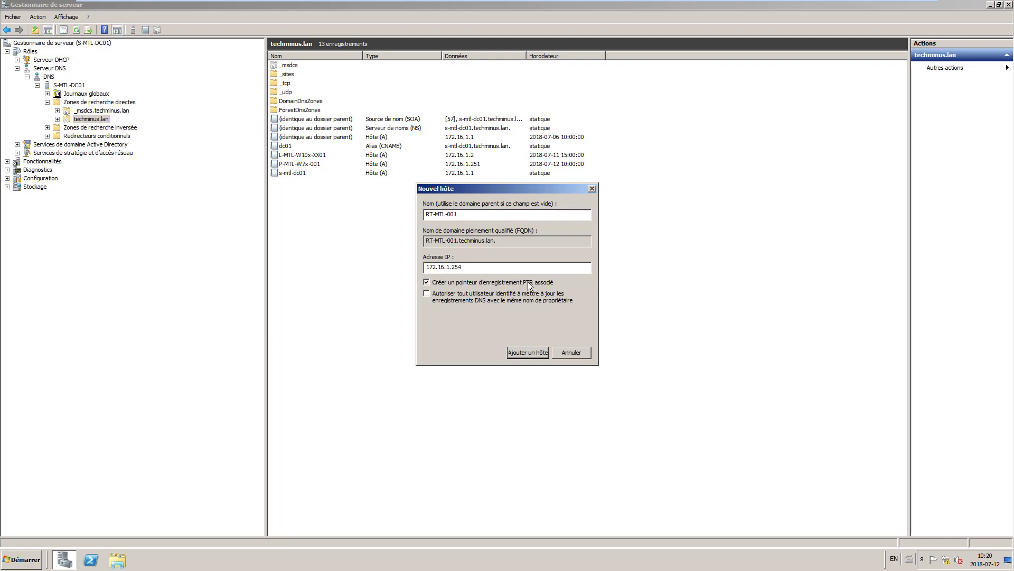
left_click(531, 351)
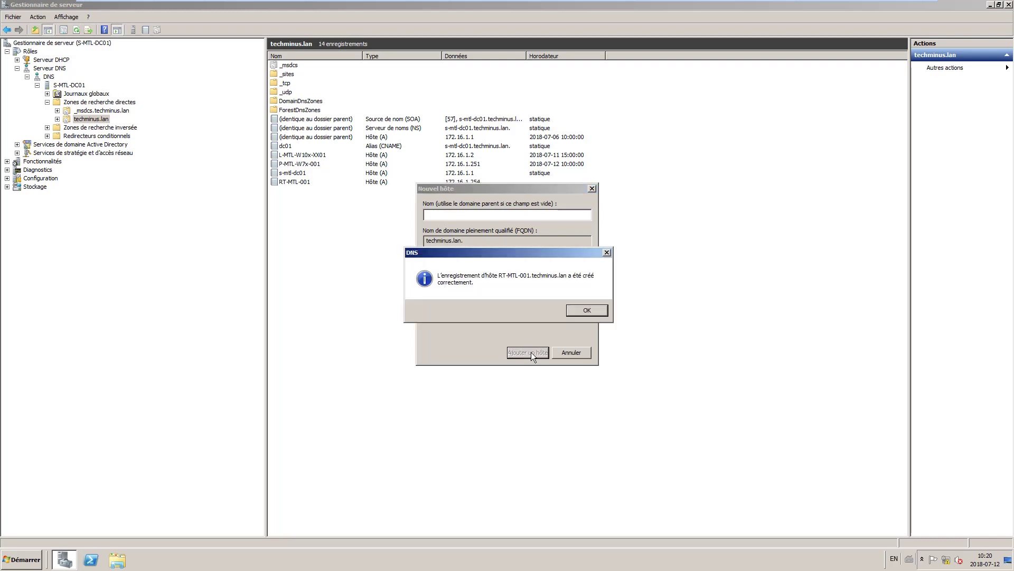
left_click(586, 311)
left_click(576, 357)
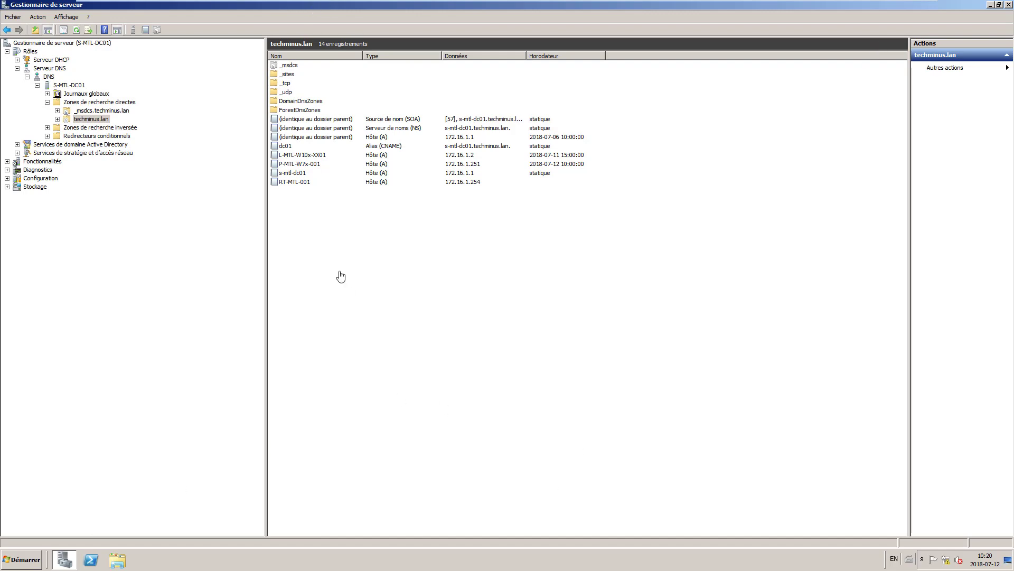
Step: Create CNAME alias 'Passerelle' in techminus.lan targeting RT-MTL-001.techminus.lan
right_click(287, 198)
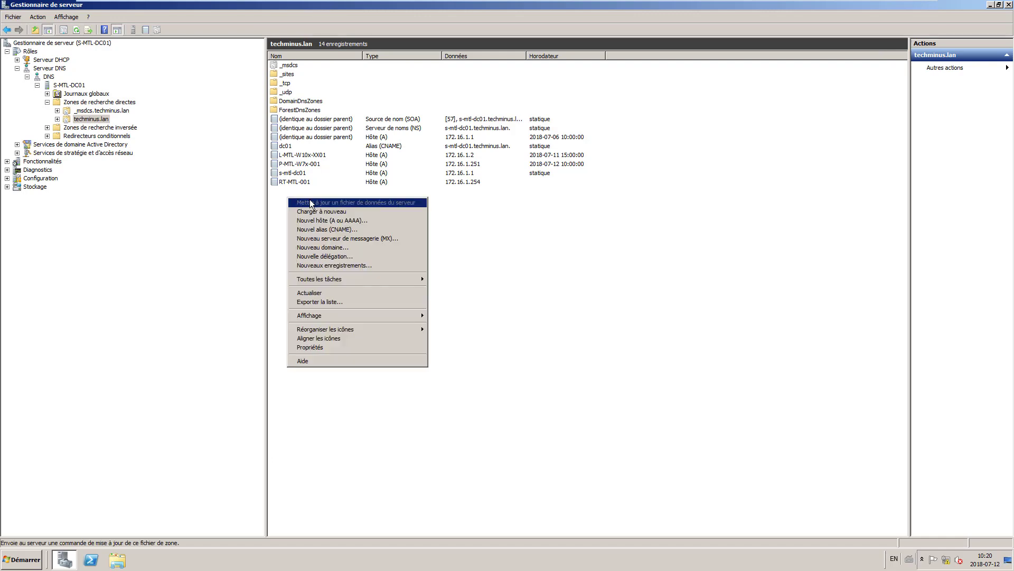
left_click(340, 230)
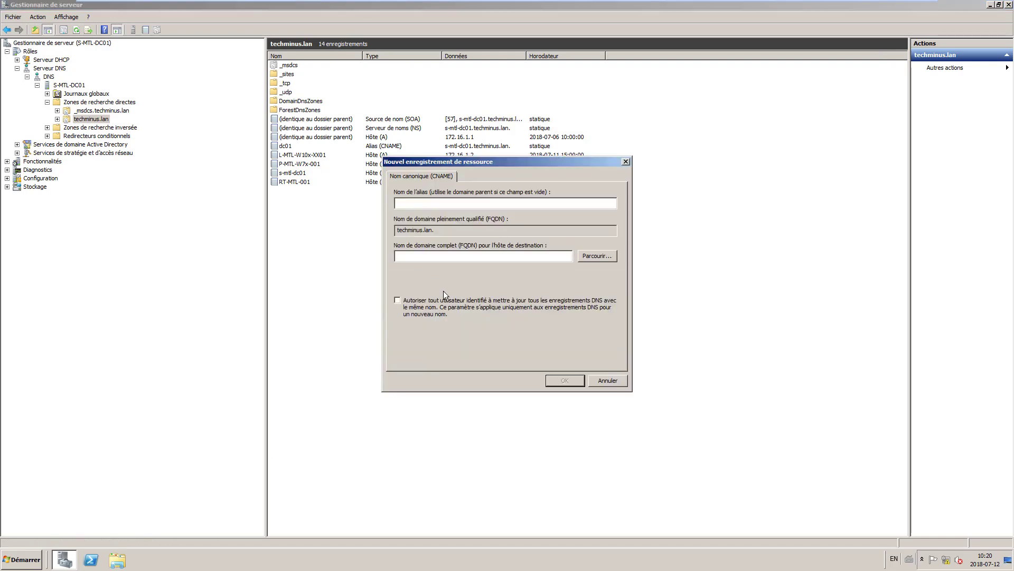
type("Passerelle")
left_click(607, 256)
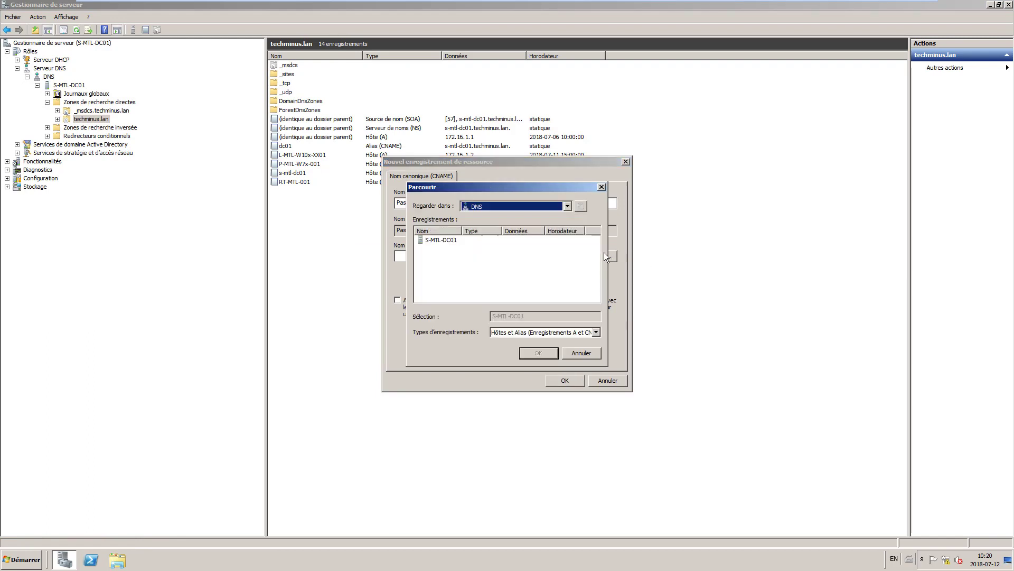
double_click(443, 241)
left_click(441, 242)
double_click(440, 242)
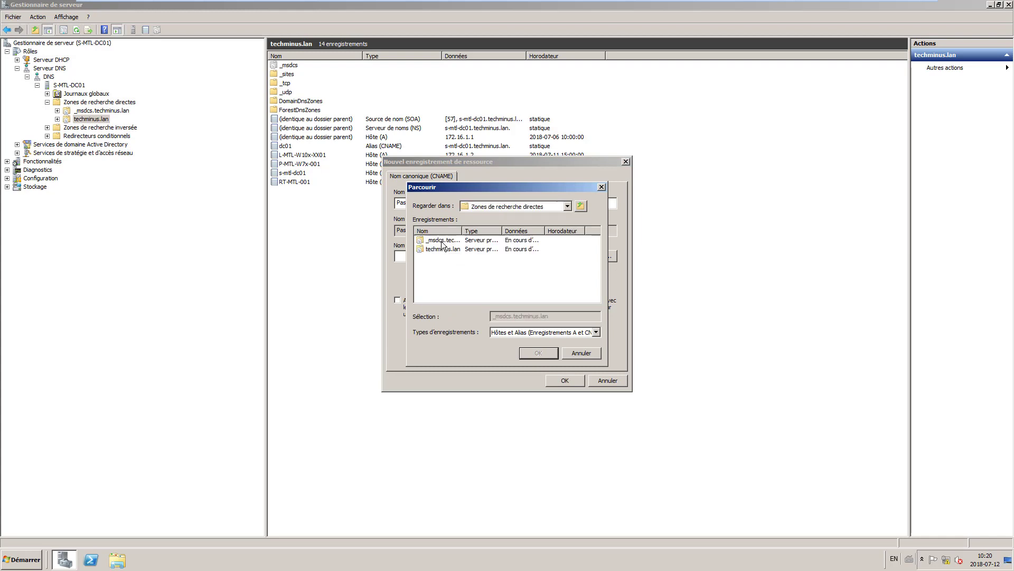
double_click(443, 249)
scroll(452, 272, "down", 2)
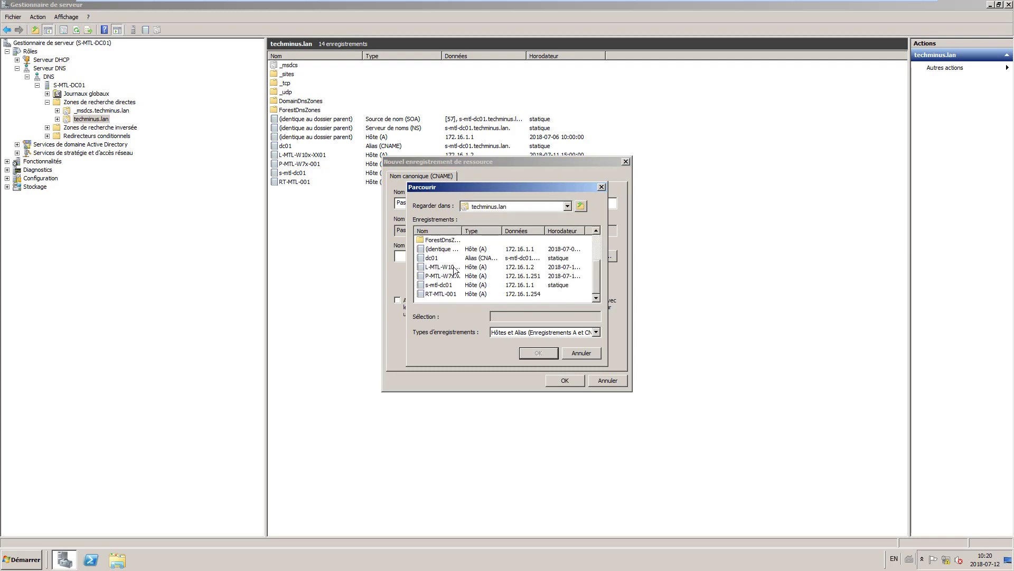
left_click(451, 294)
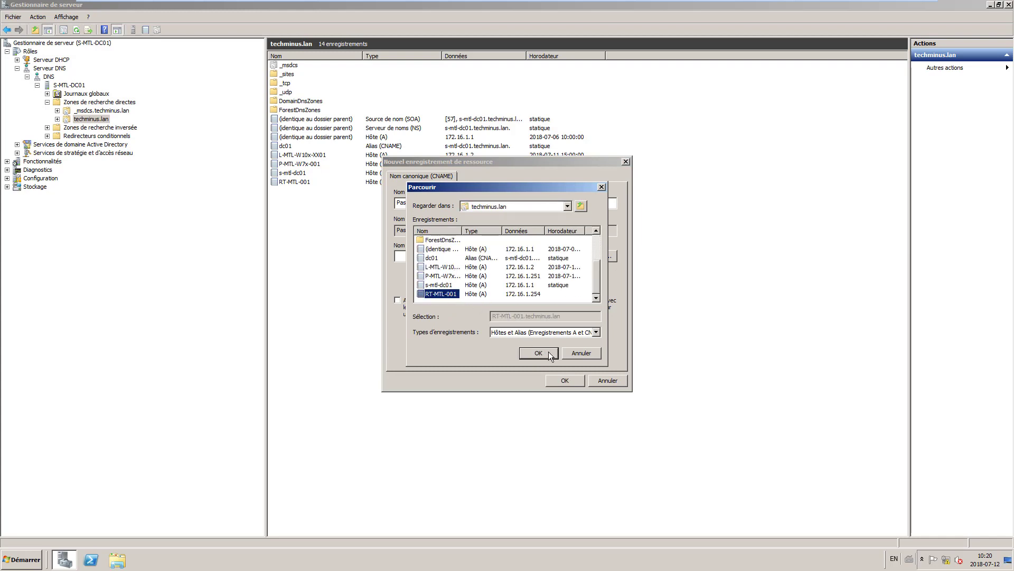
left_click(526, 354)
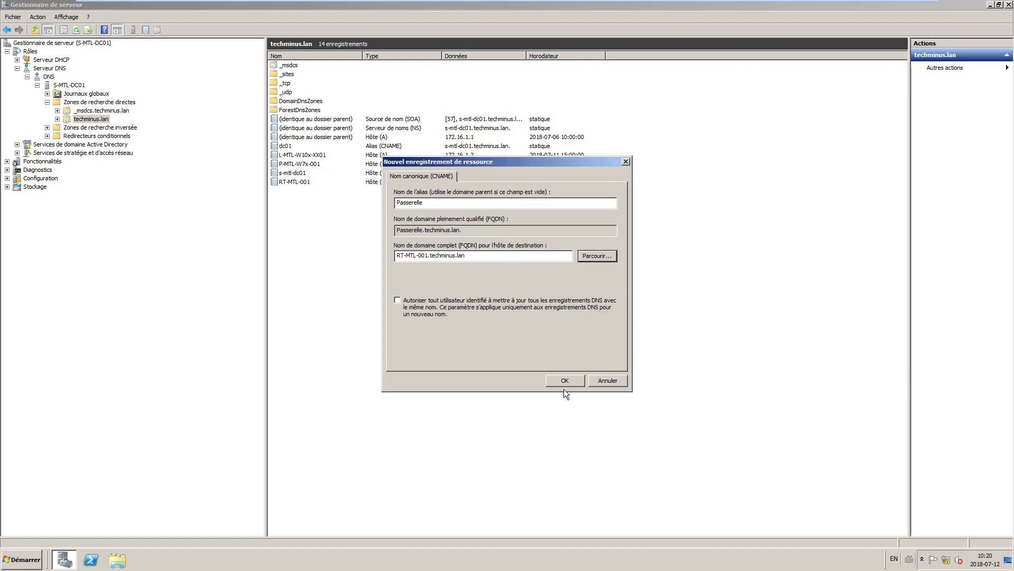
left_click(566, 380)
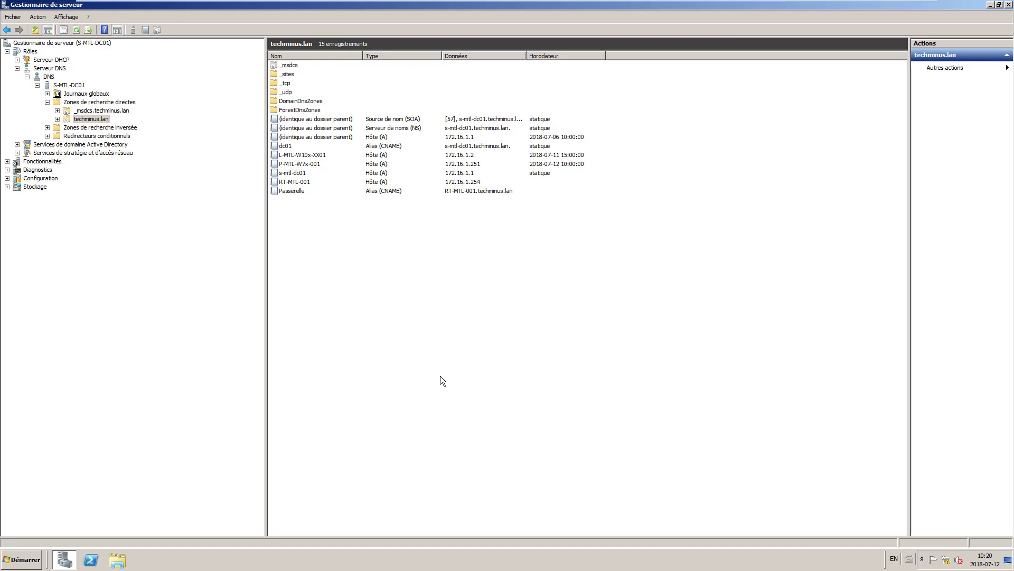
Step: Pin the virtual machine toolbar so it stays shown
mouse_move(605, 2)
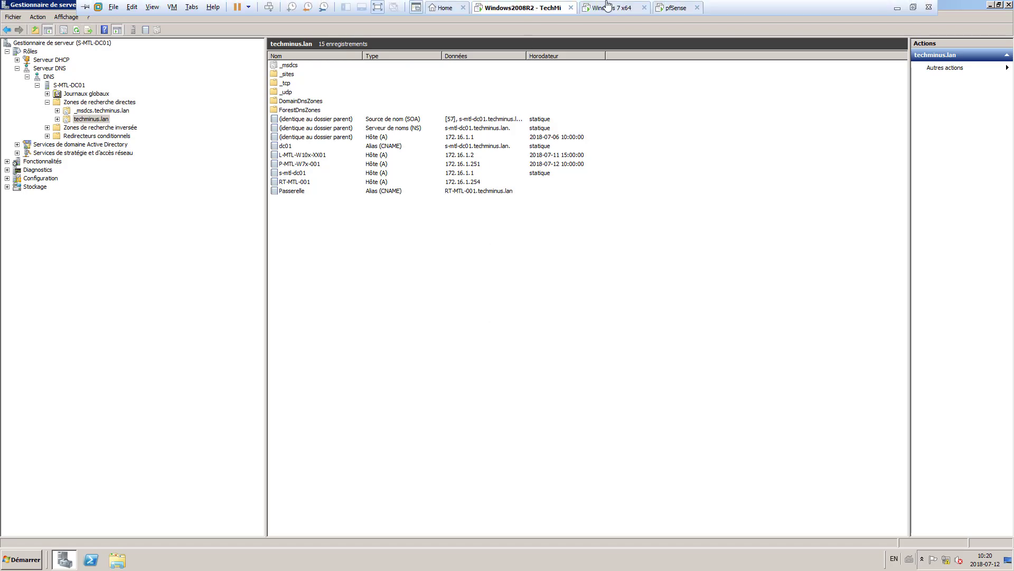
left_click(897, 8)
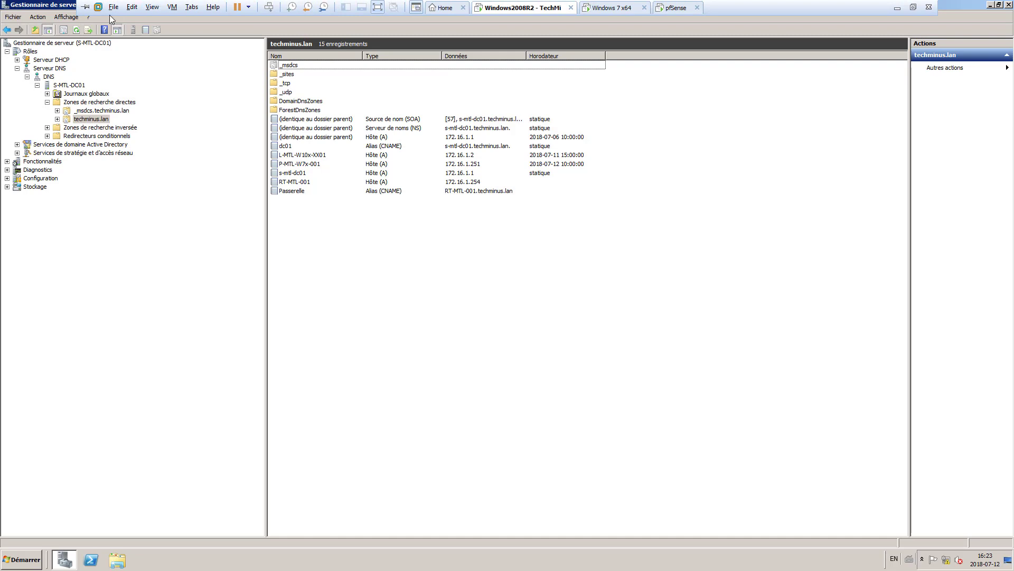
left_click(85, 6)
Step: Open Interfaces réseau under Services de stratégie et d'accès réseau > Routage et accès distant
left_click(27, 76)
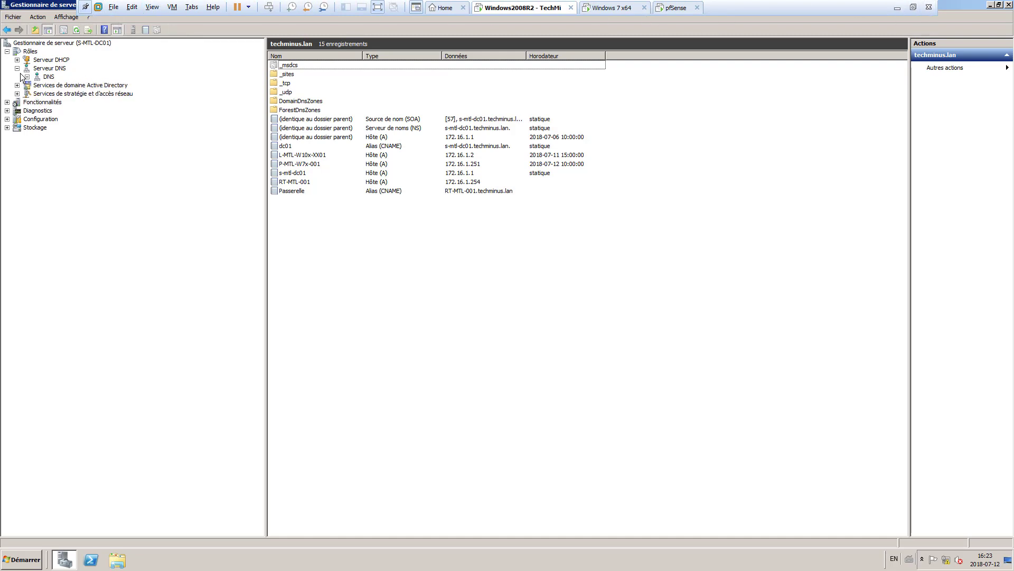
left_click(17, 69)
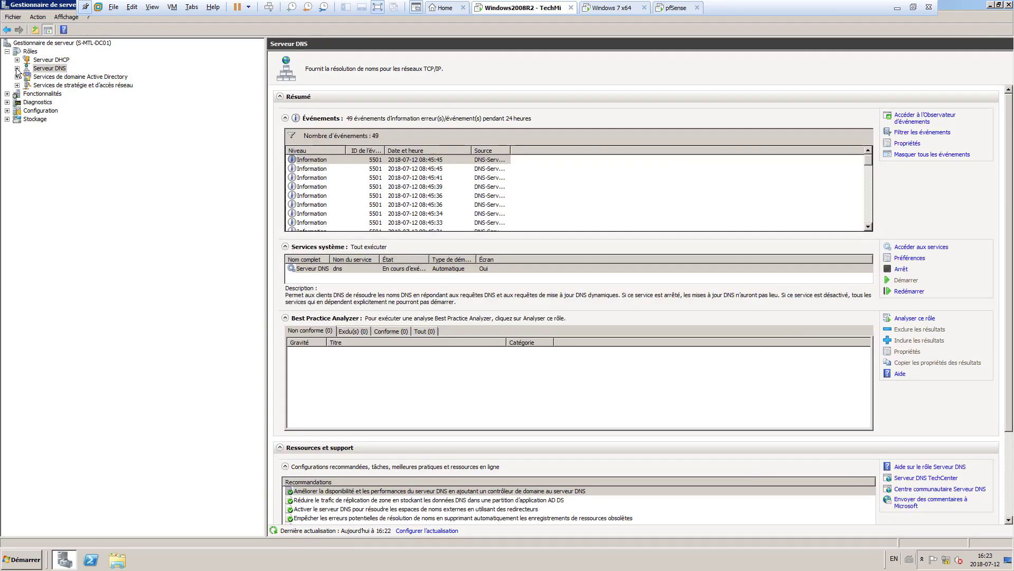
double_click(107, 86)
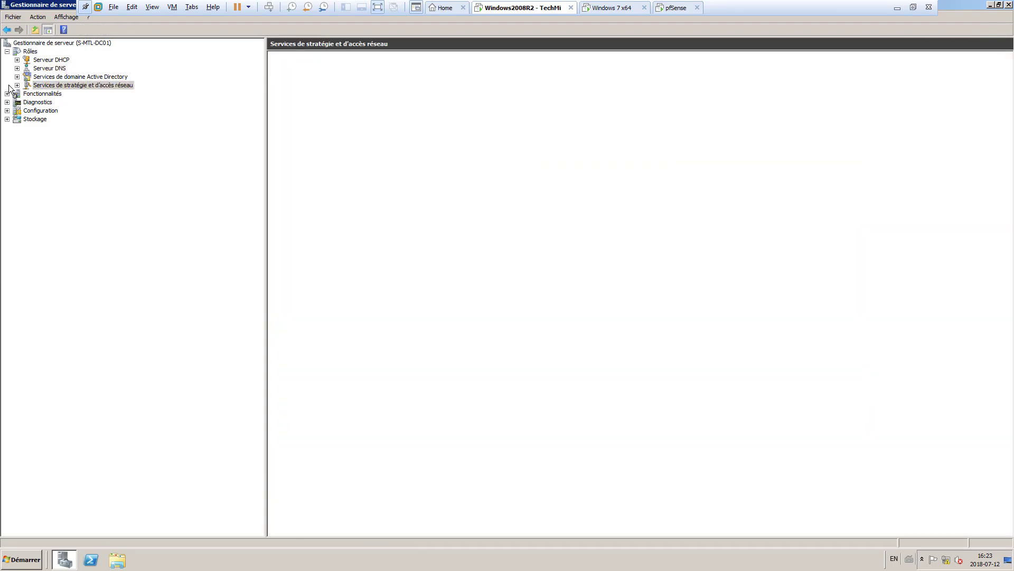
left_click(75, 94)
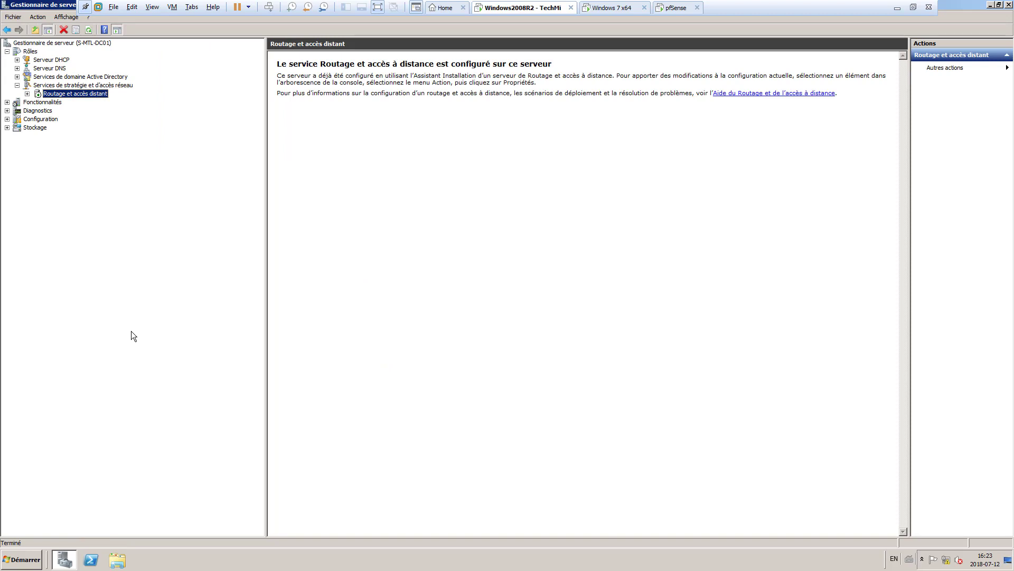
left_click(27, 94)
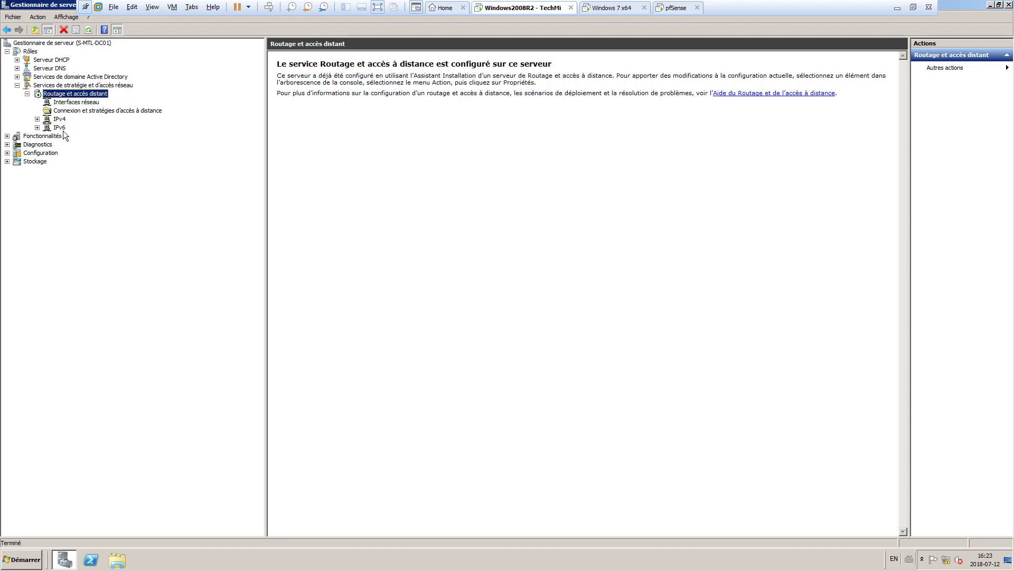
left_click(62, 102)
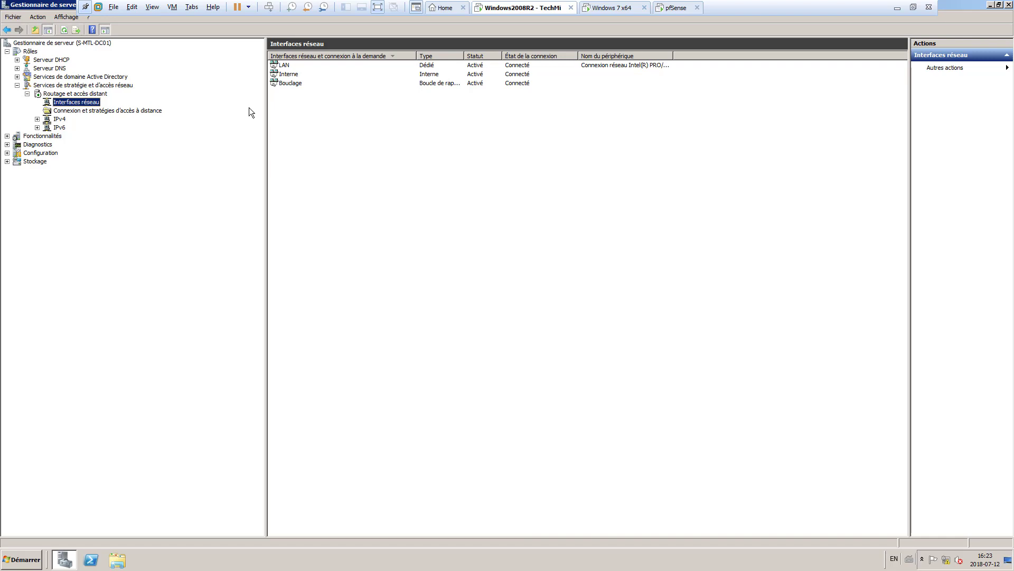
Step: Start Supprimer des rôles, select Services de stratégie et d'accès réseau, then cancel the wizard
right_click(31, 52)
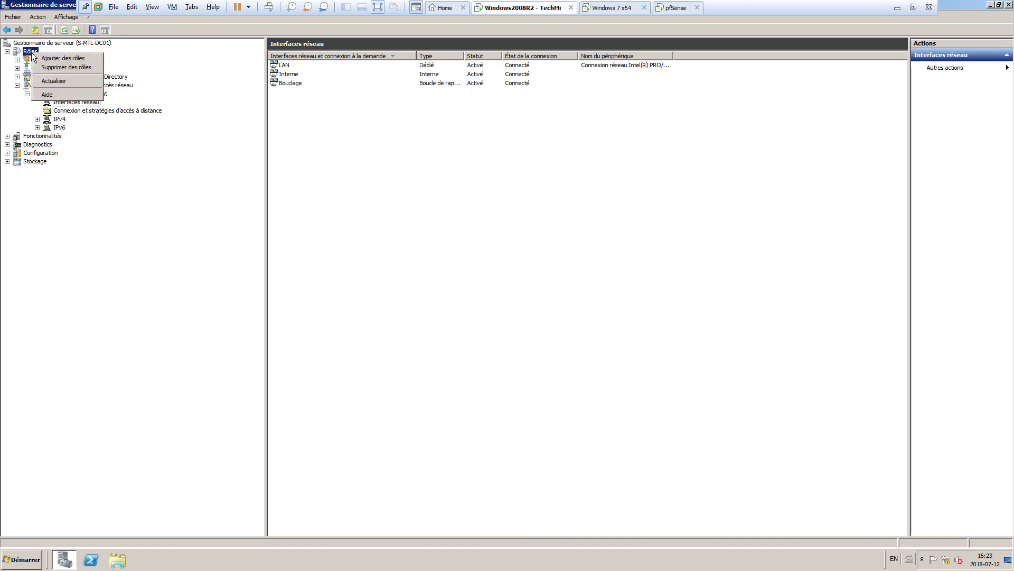
left_click(85, 68)
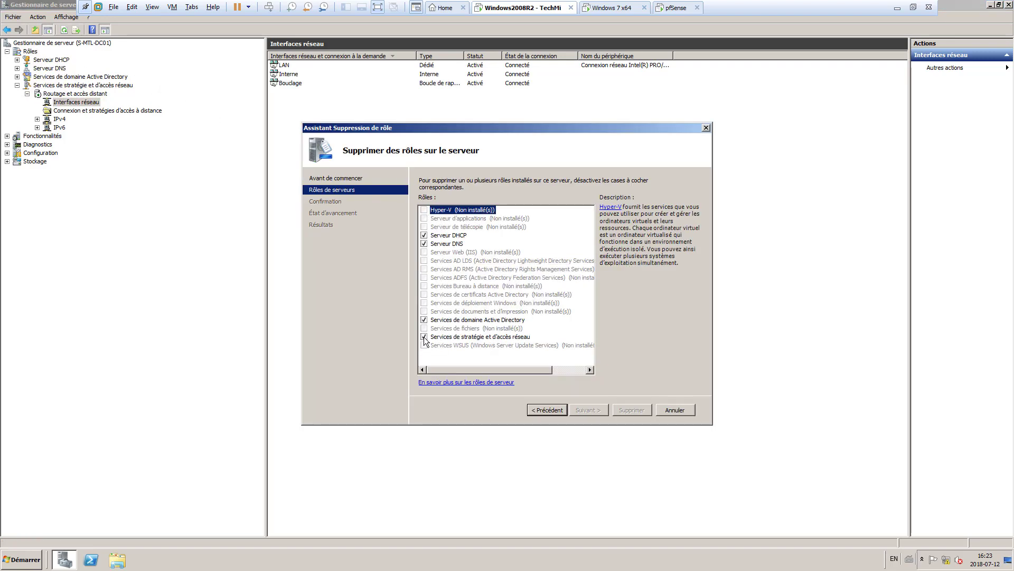
left_click(439, 338)
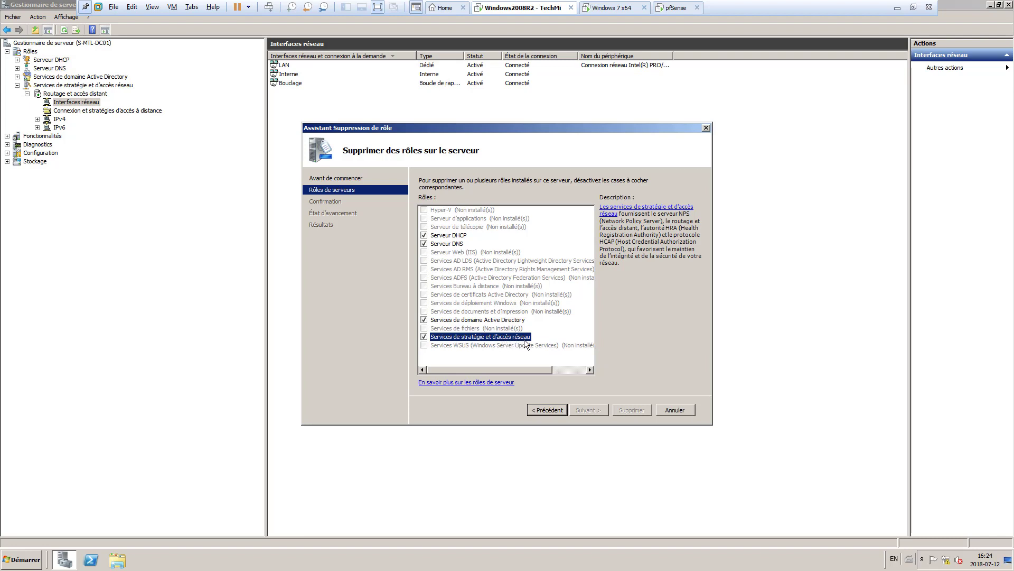
left_click(675, 411)
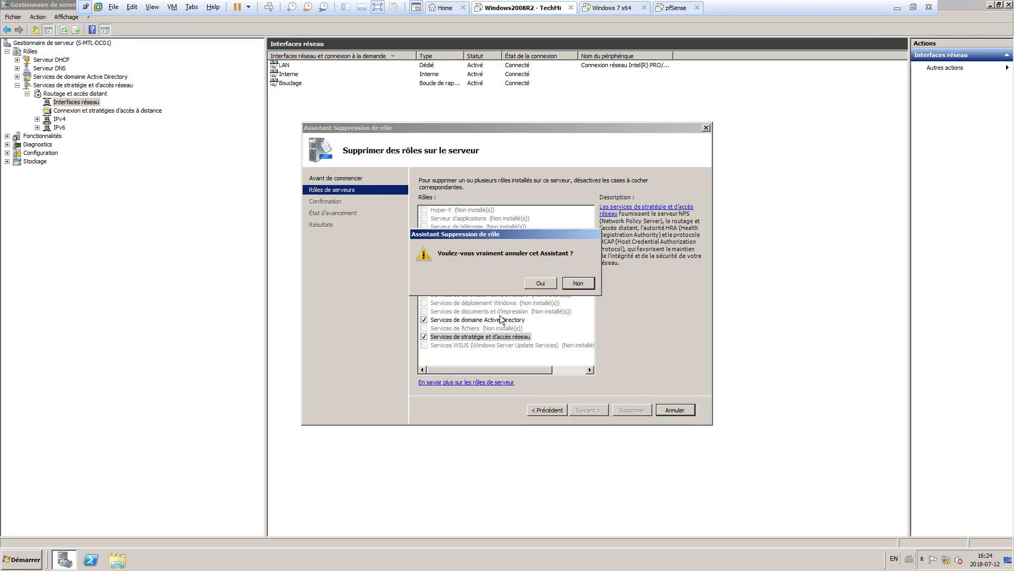
left_click(540, 284)
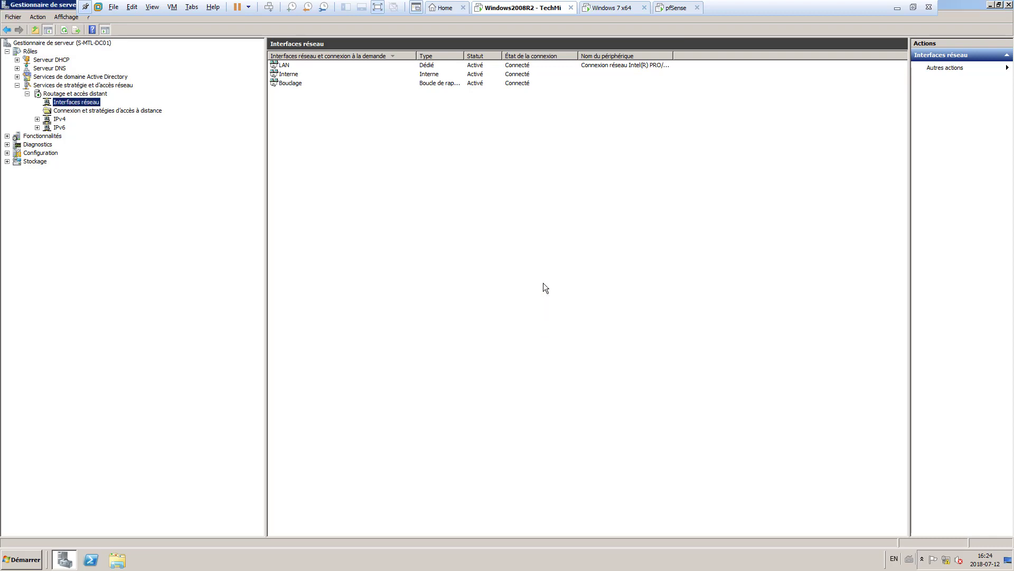
Step: Show the Services de stratégie et d'accès réseau role page from the Rôles summary
left_click(31, 52)
right_click(33, 52)
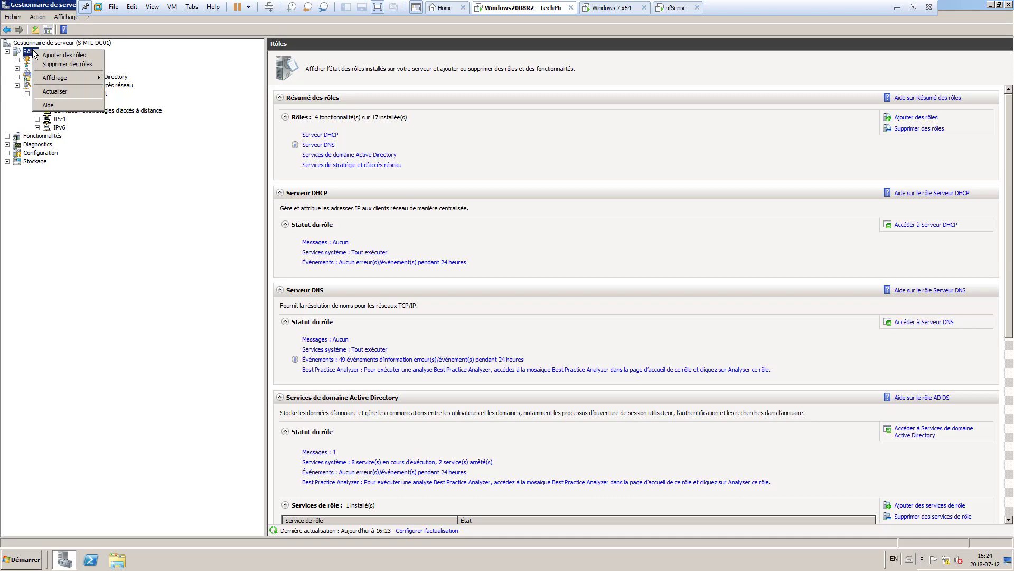
left_click(86, 150)
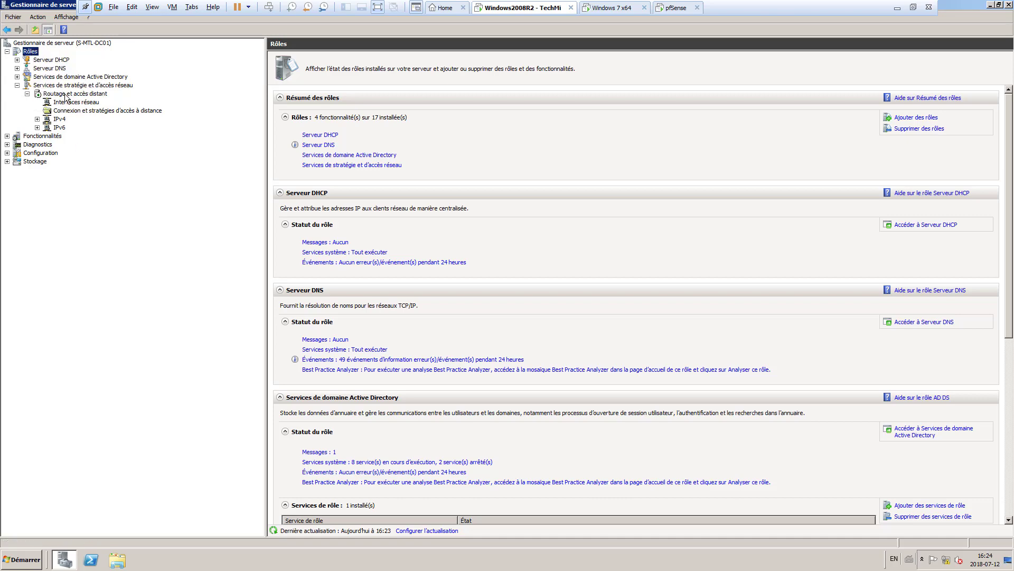
left_click(68, 85)
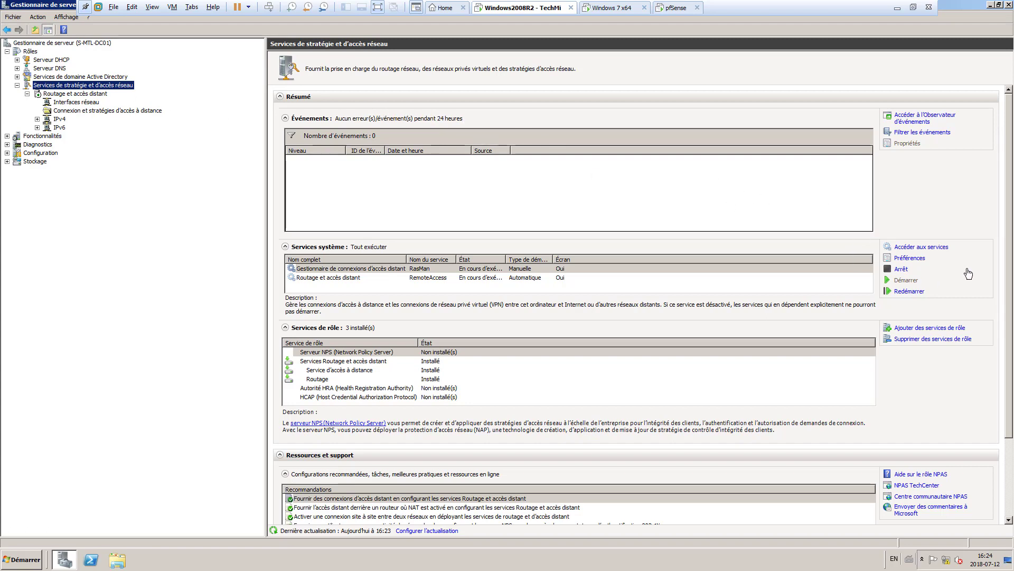
Step: Open Supprimer des services de rôle, untick Routage, then cancel without removing anything
left_click(945, 341)
left_click(940, 341)
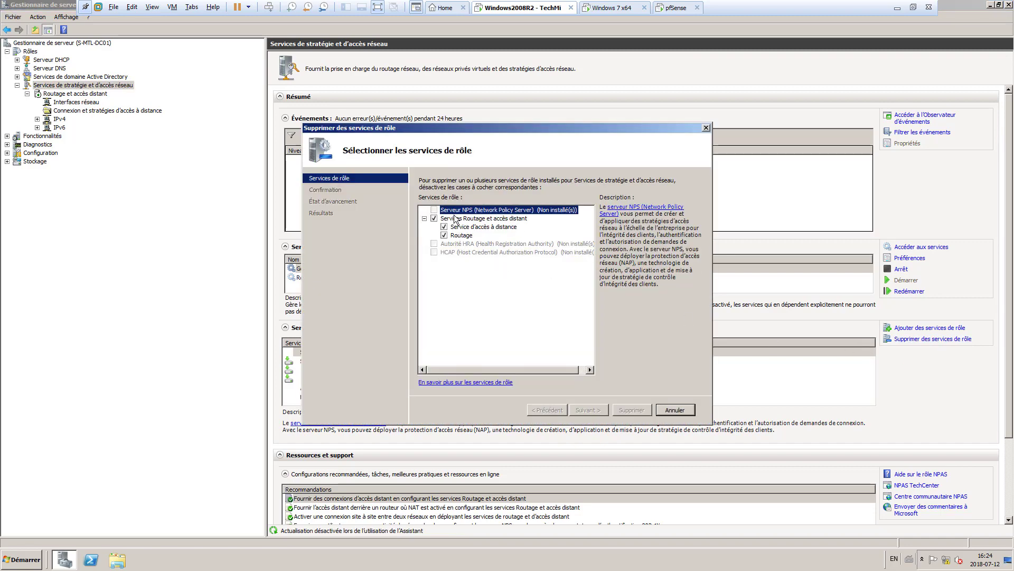
left_click(444, 236)
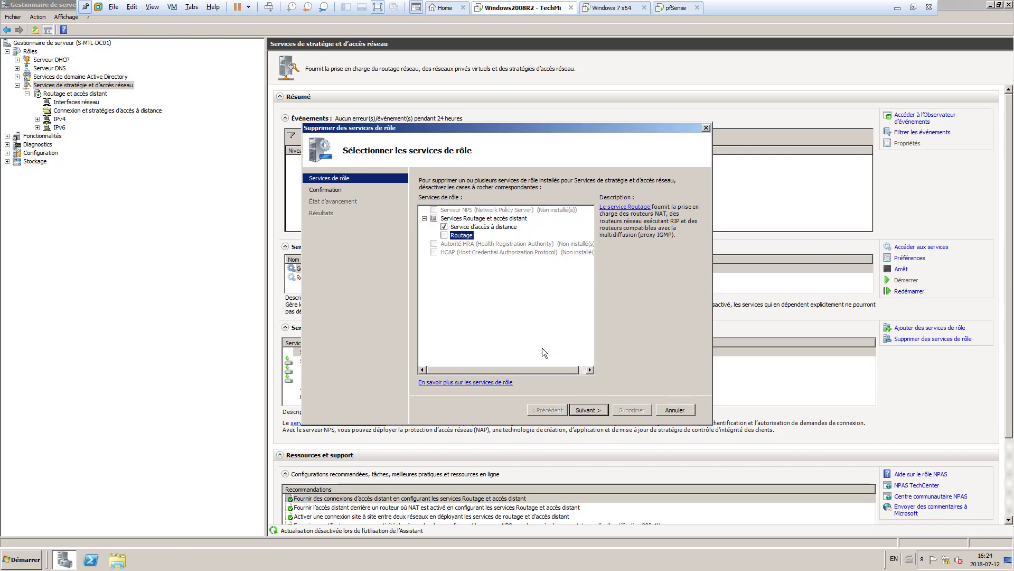
key("Up")
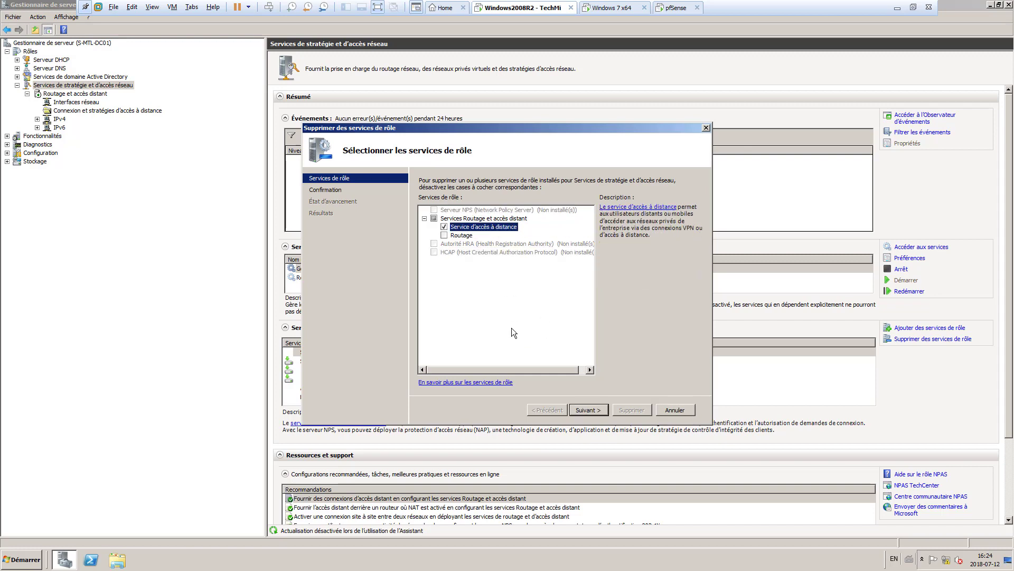
left_click(674, 410)
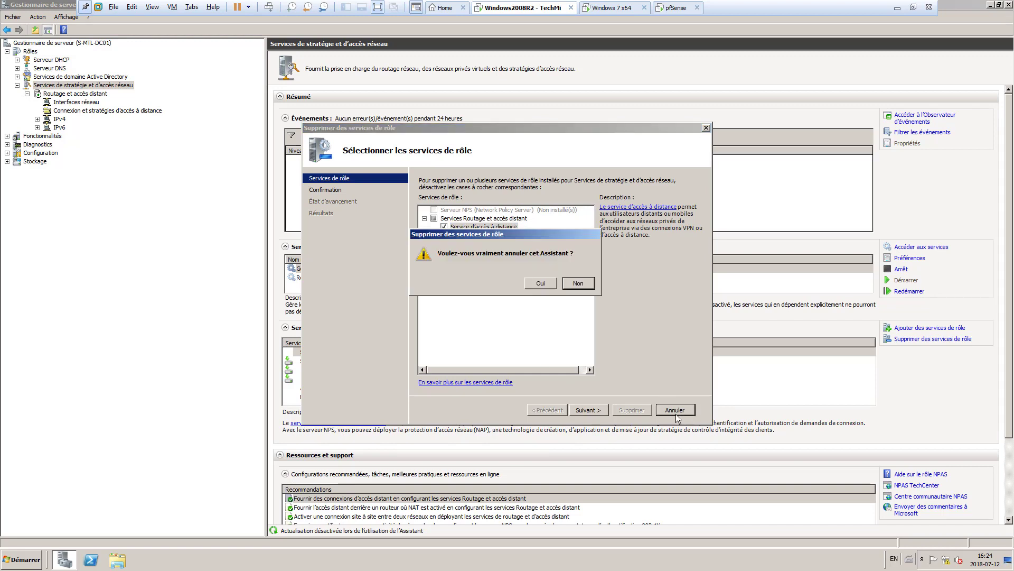
left_click(550, 283)
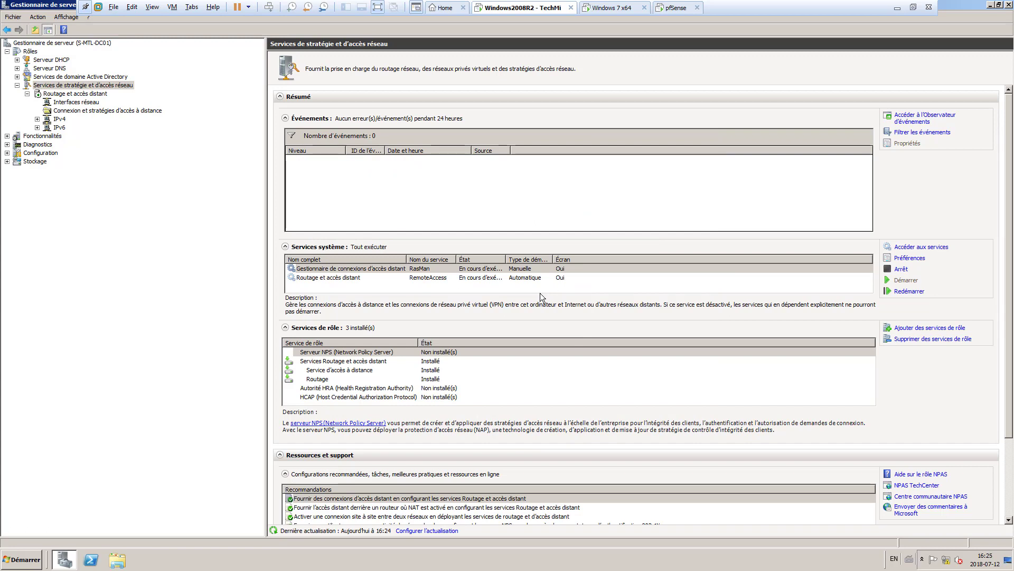
Step: Remove the Services Routage et accès distant role services and decline the immediate restart
right_click(73, 86)
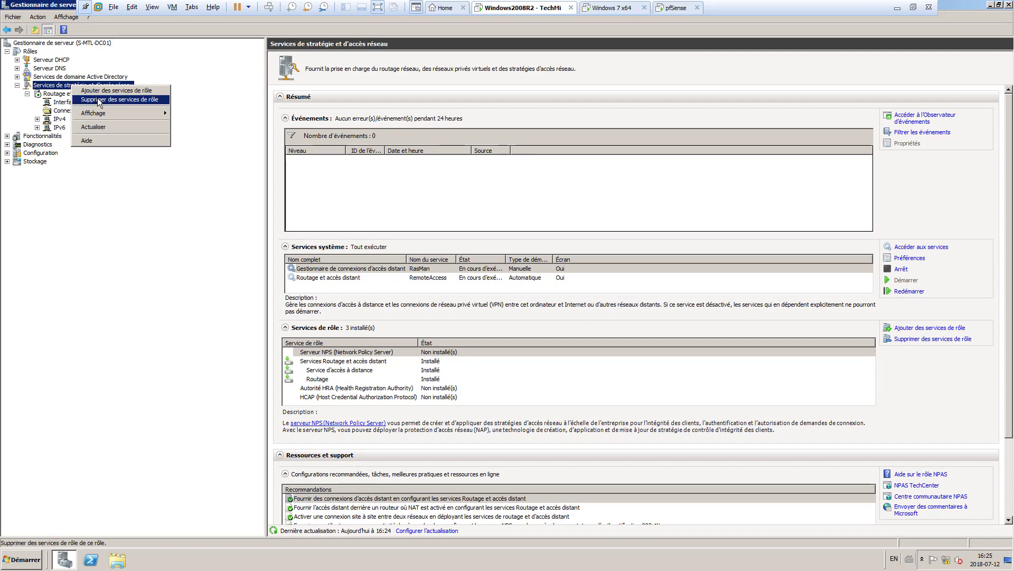
left_click(98, 100)
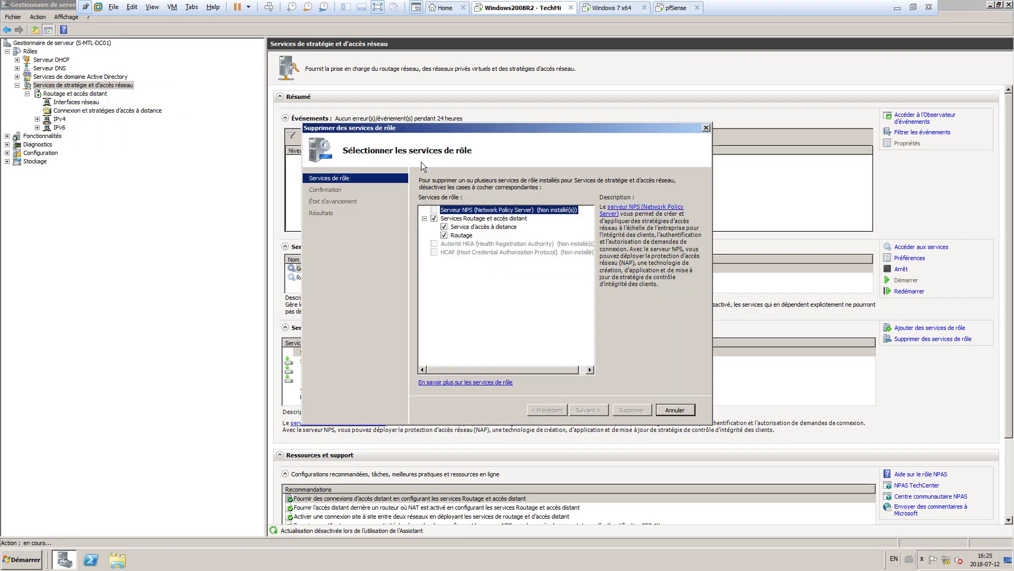
left_click(434, 218)
left_click(587, 411)
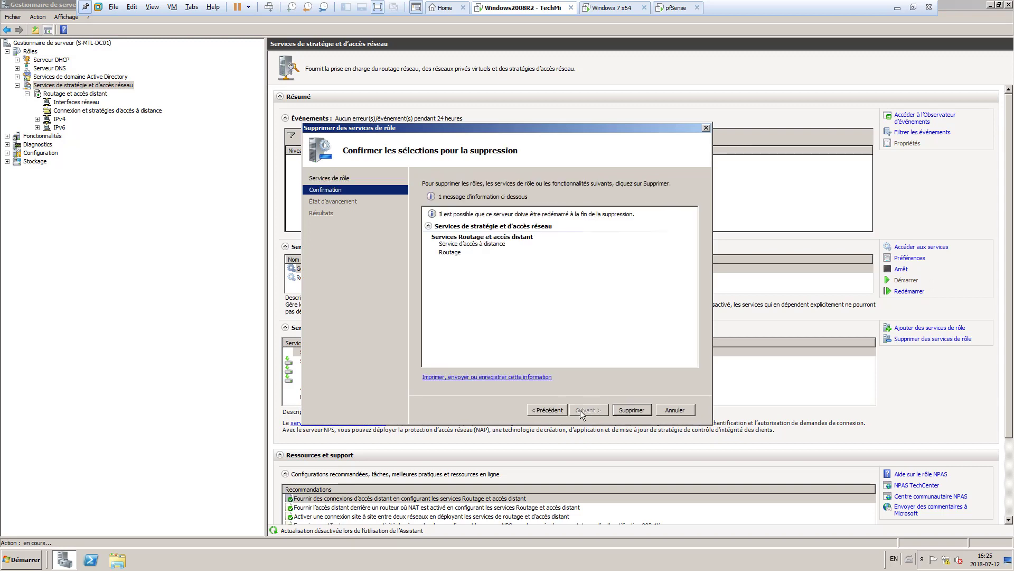
left_click(628, 411)
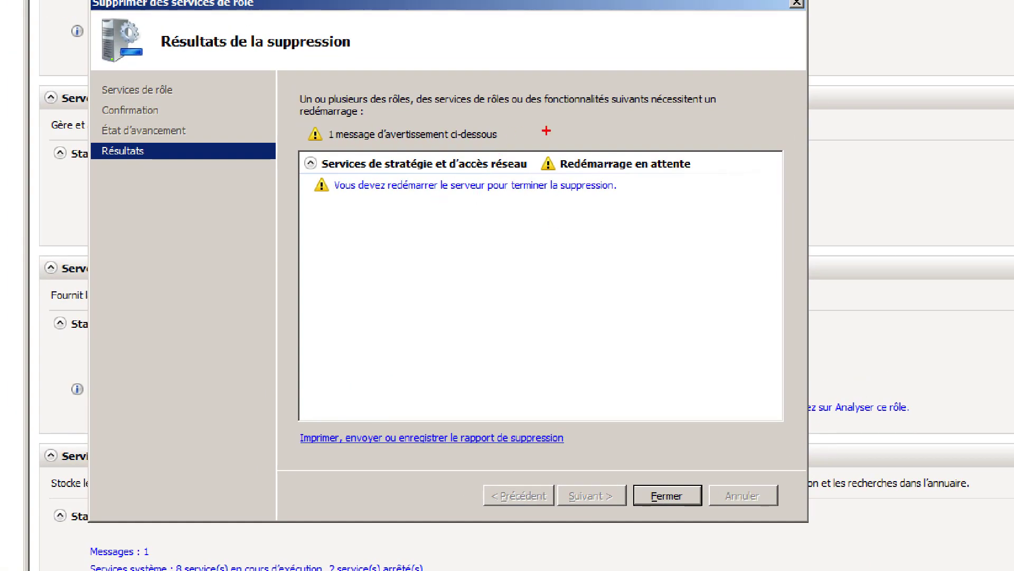
left_click_drag(516, 138, 717, 185)
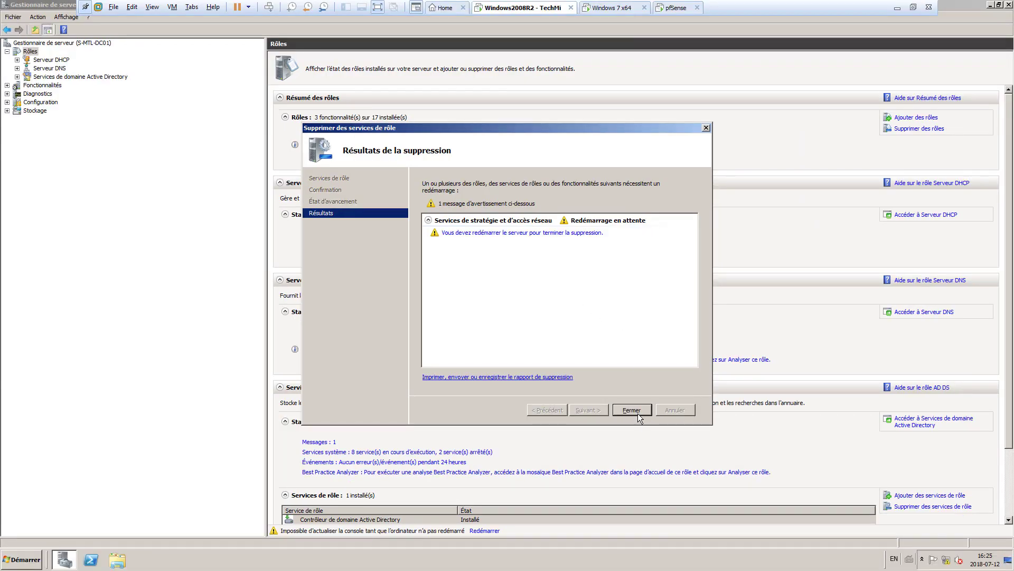
left_click(636, 411)
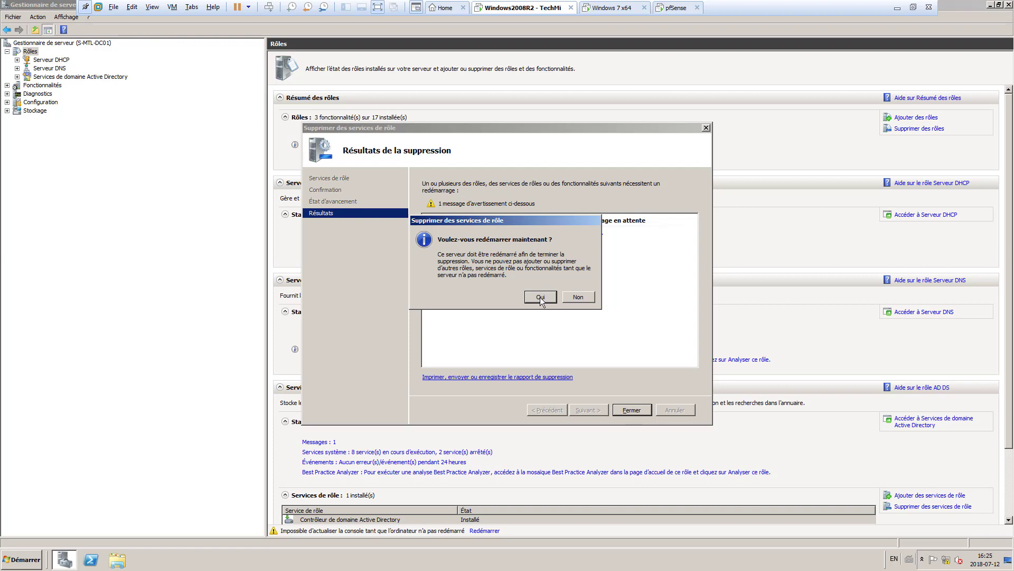
left_click(576, 294)
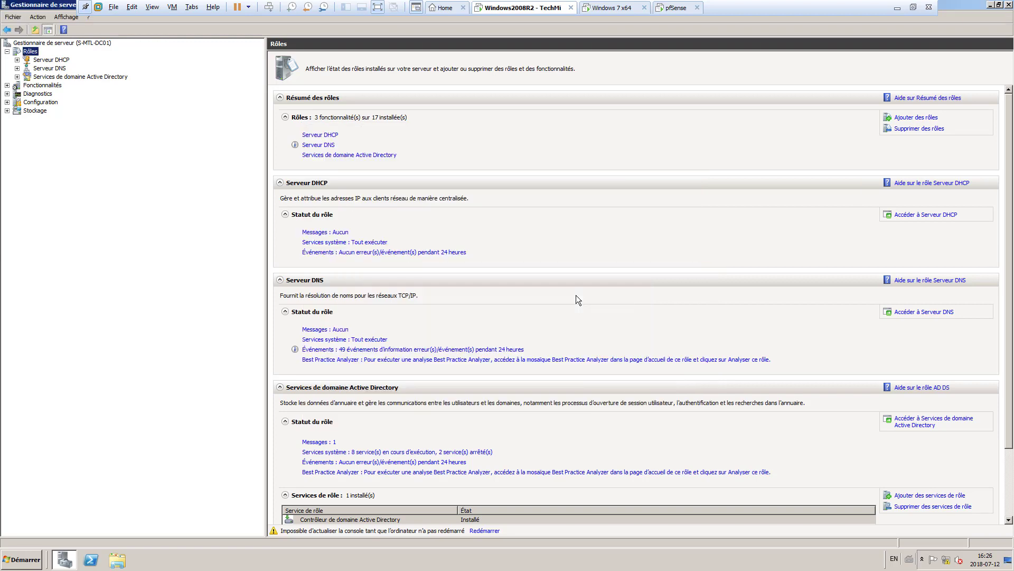
Step: Request a restart, reason 'Système d'exploitation : reconfiguration (planifiée)', comment 'Retrait du rôle Accès réseau'
left_click(41, 562)
mouse_move(178, 537)
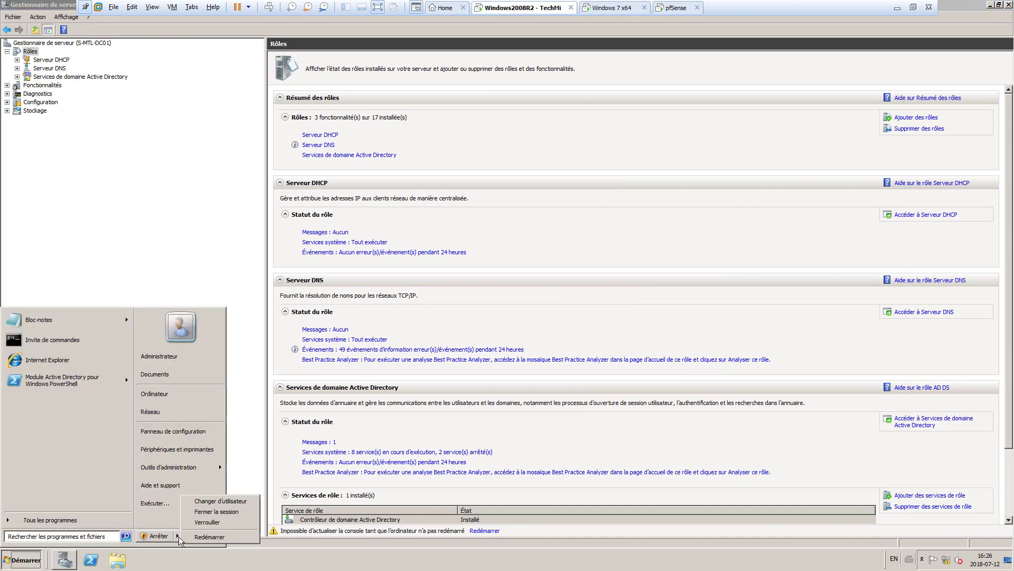
left_click(217, 538)
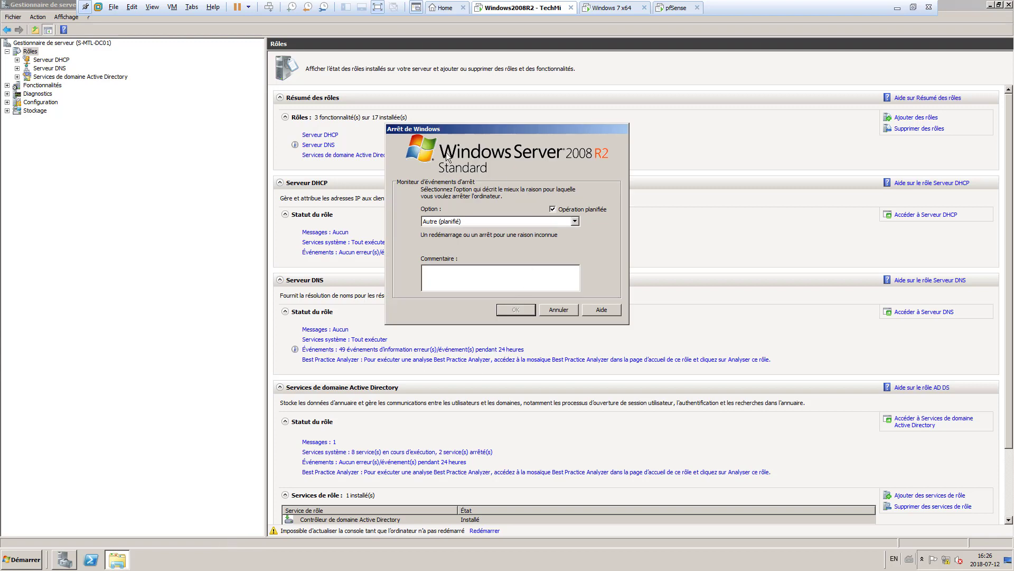
left_click(523, 222)
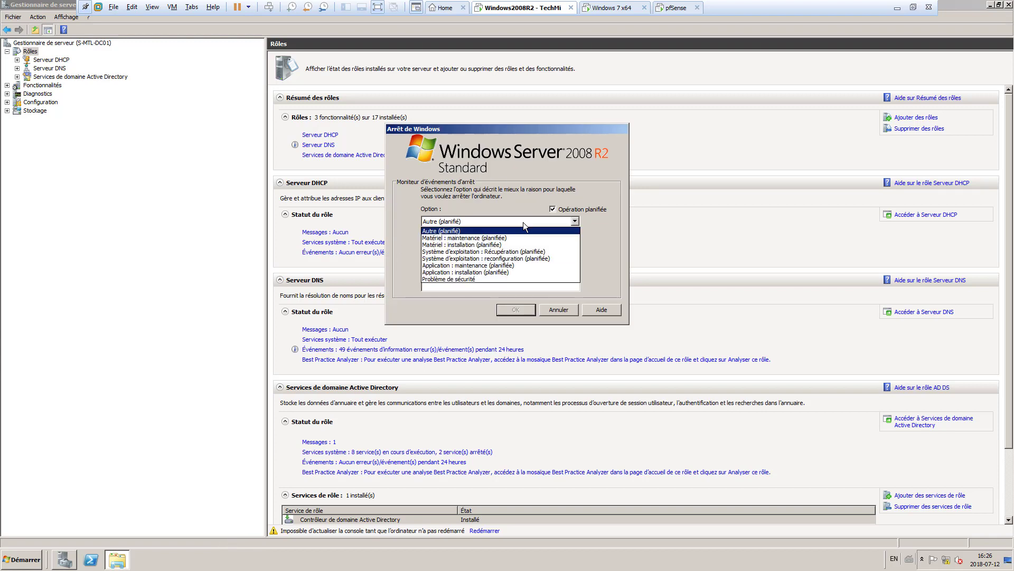
left_click(537, 259)
left_click(488, 270)
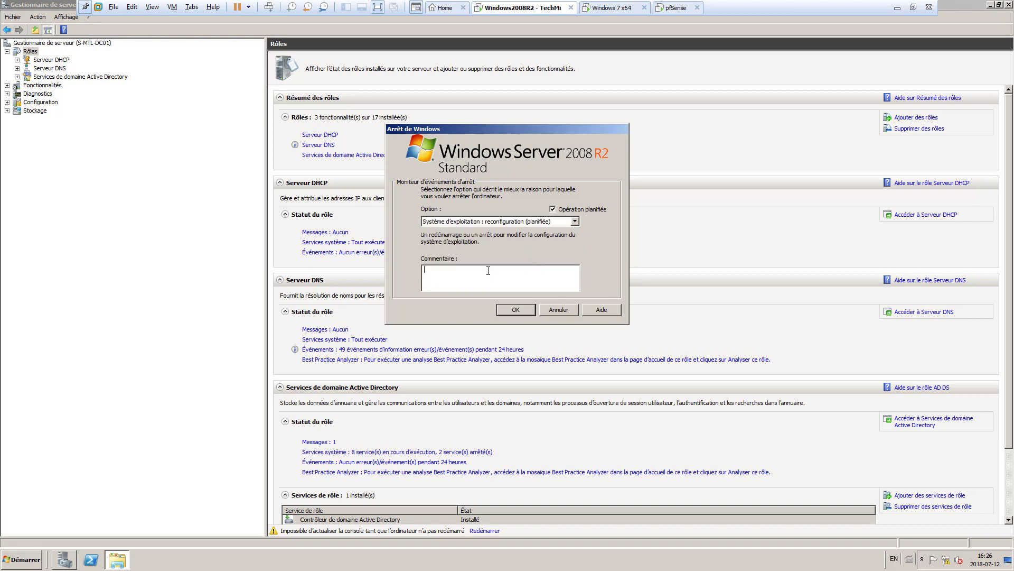
type("Retrait du ser")
key("BackSpace")
key("BackSpace")
key("BackSpace")
type("rôle Accès réseau")
Step: Confirm the restart despite other users being logged on
left_click(525, 309)
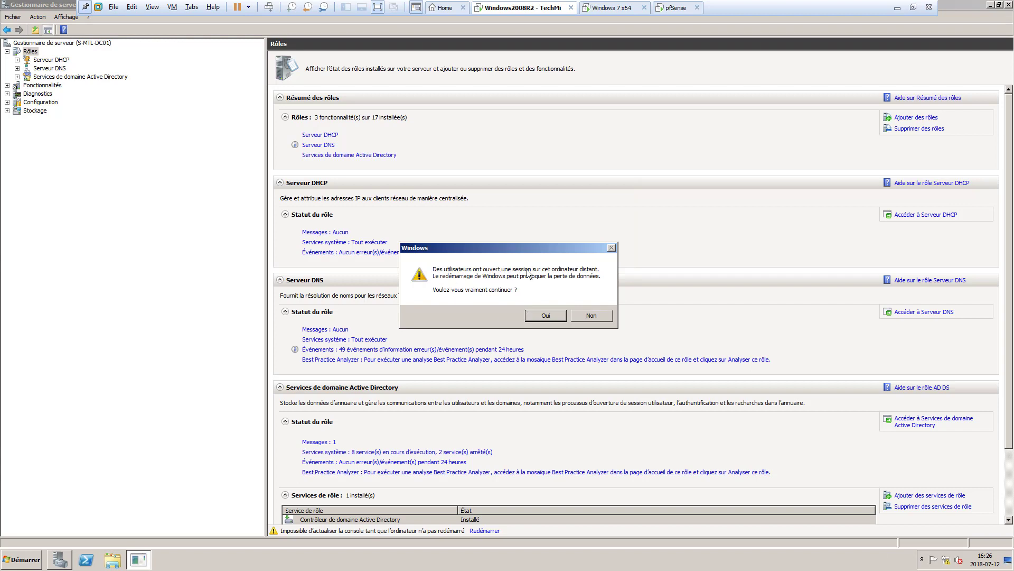
left_click(21, 559)
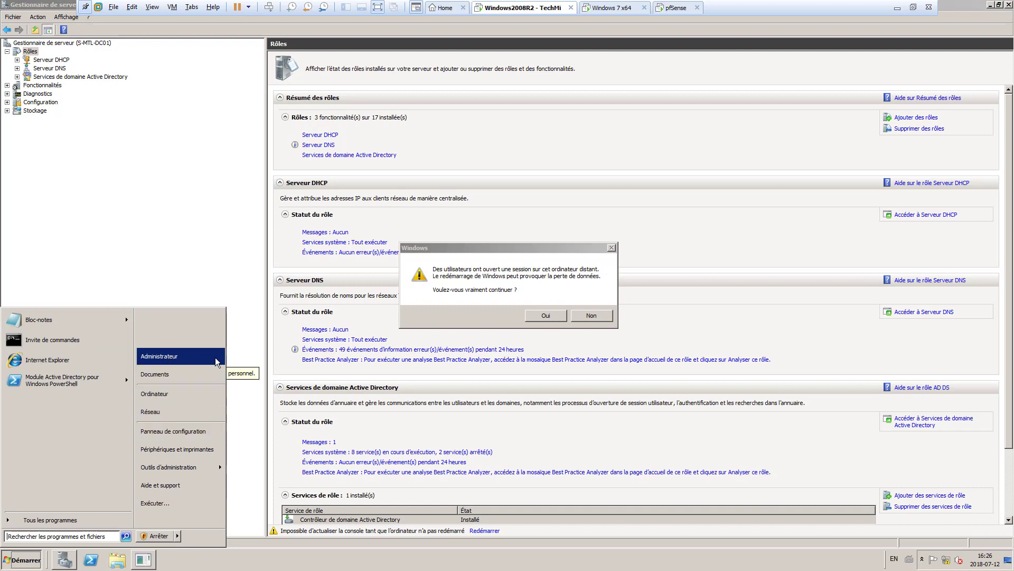
left_click(509, 299)
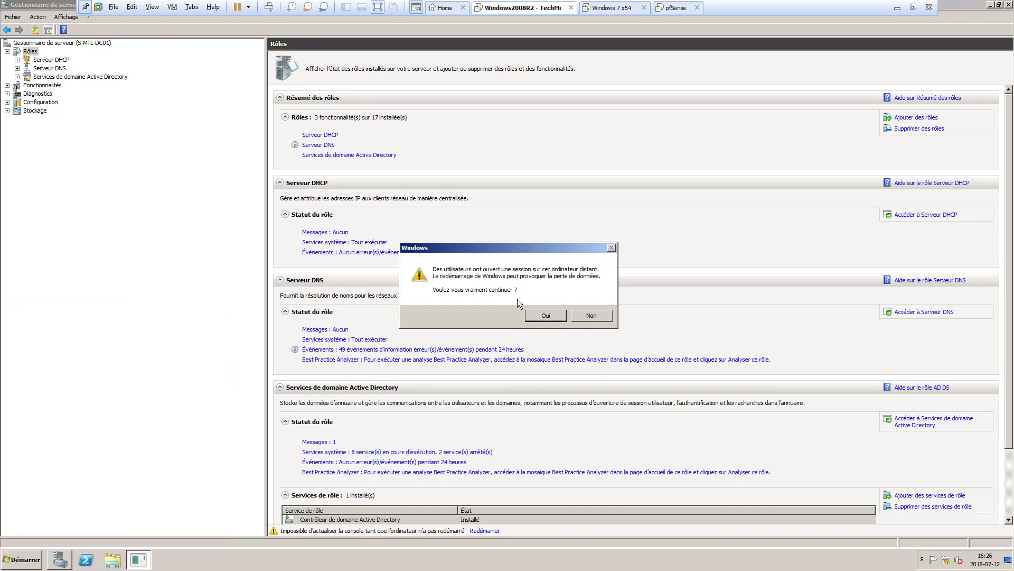
left_click(531, 317)
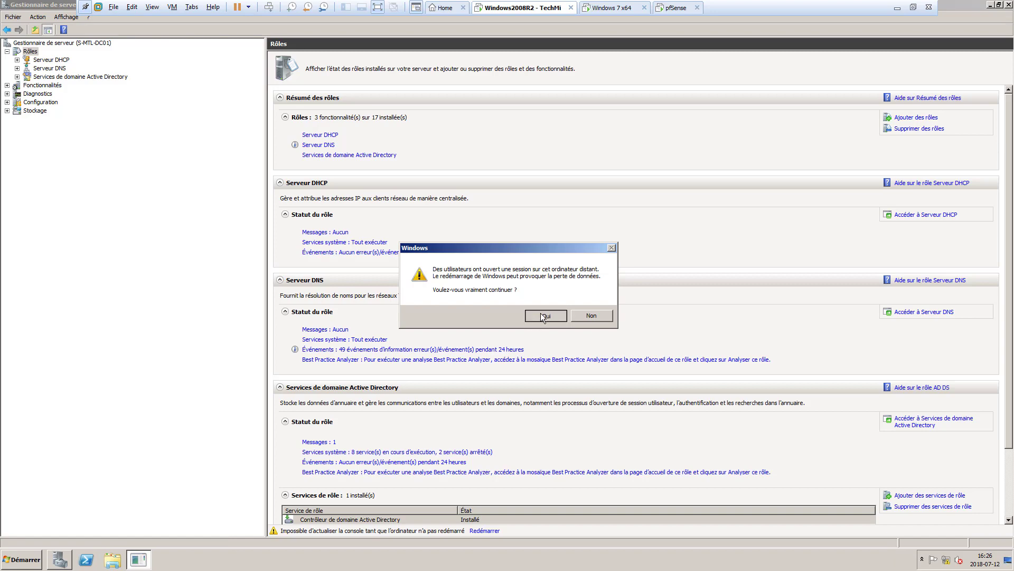